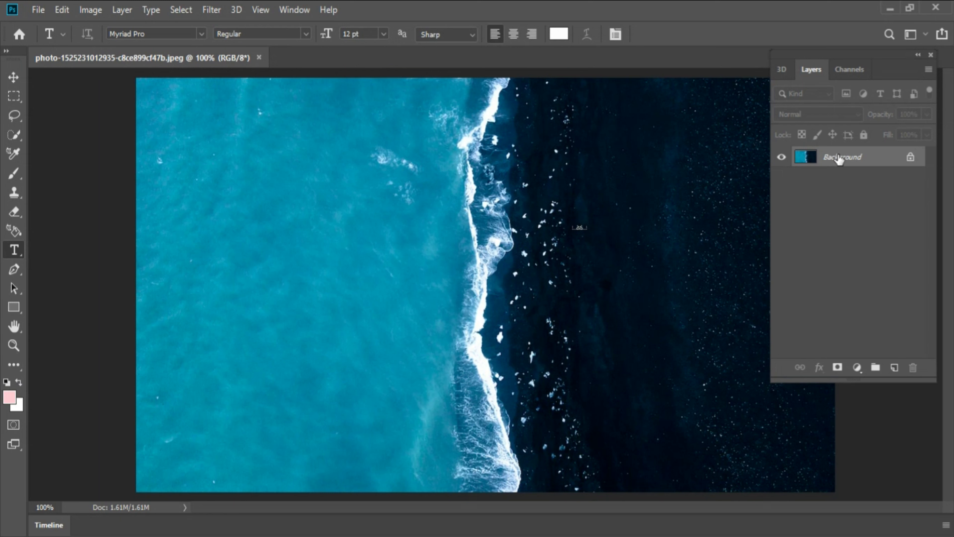
Duplicate the ocean Background as Layer 1 and hide the original Background.
{"action": "key", "text": "ctrl+j"}
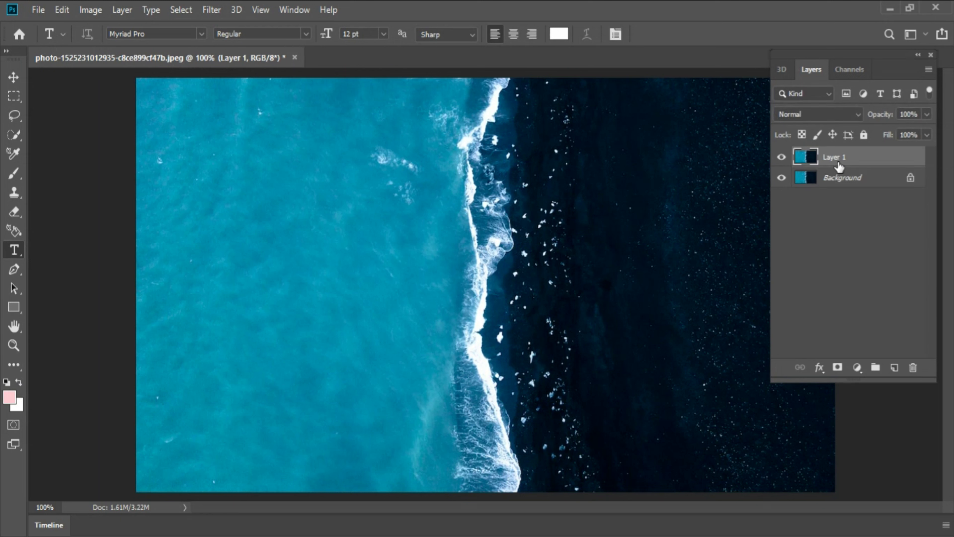
{"action": "left_click", "coordinate": [781, 178]}
Replace the placeholder on the water with the text 'Creation Mart' and commit it.
{"action": "left_click", "coordinate": [244, 239]}
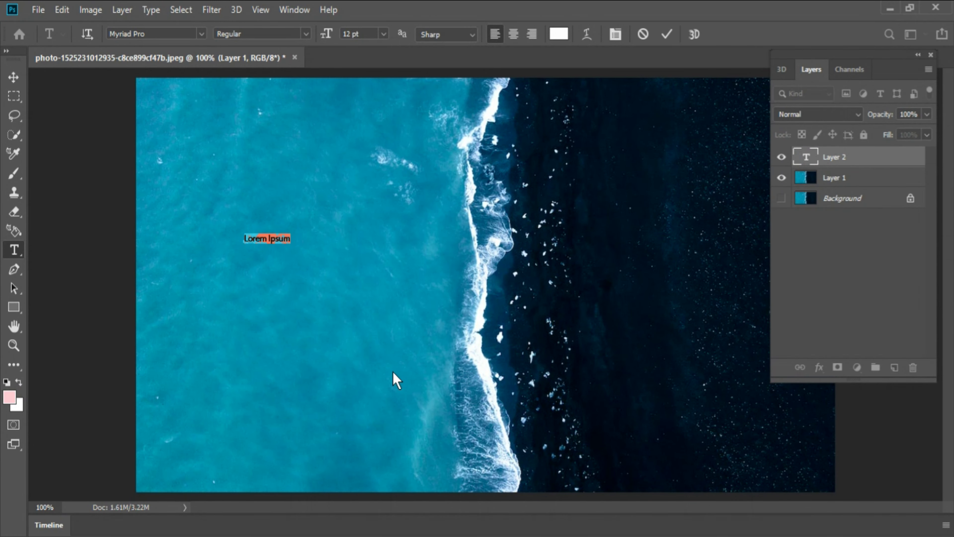
{"action": "key", "text": "BackSpace"}
{"action": "type", "text": "Creation Mart"}
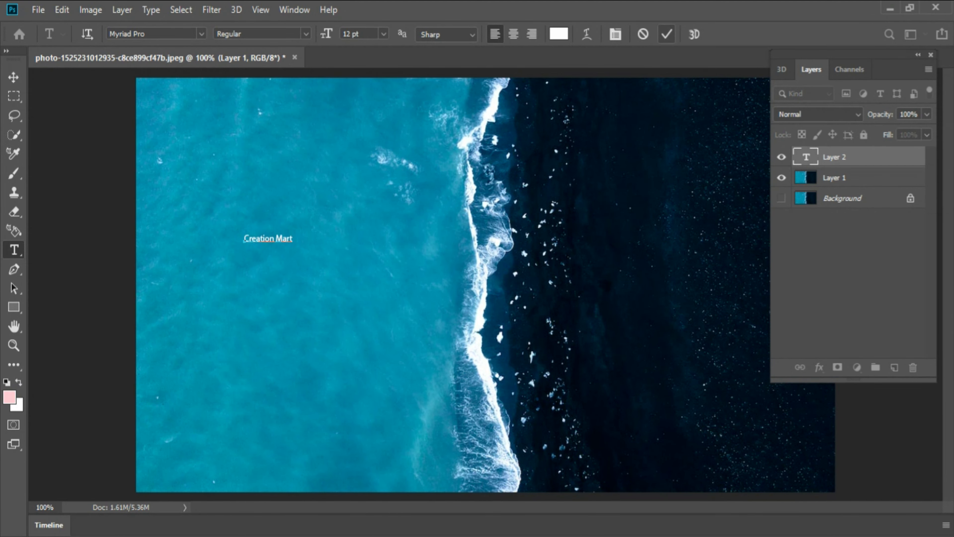
{"action": "left_click", "coordinate": [666, 34]}
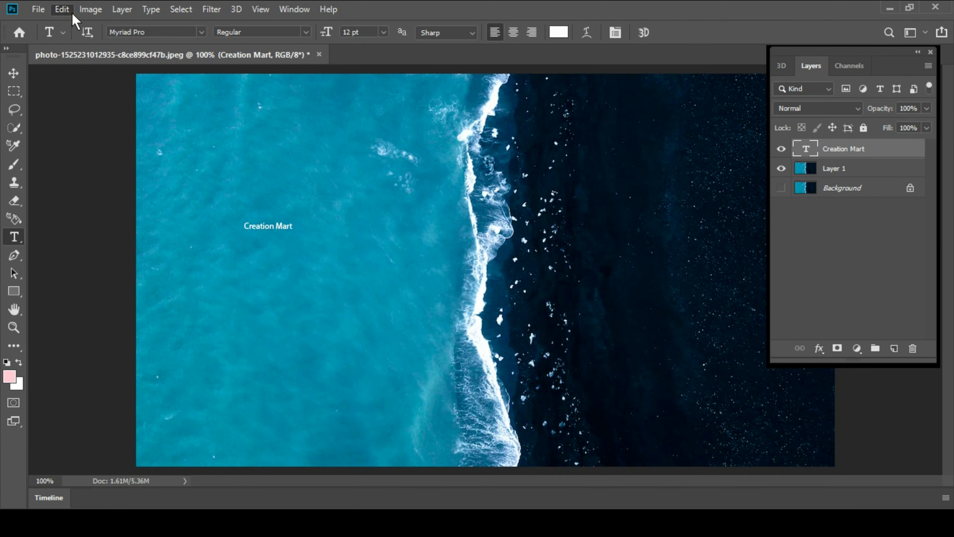
Scale the Creation Mart title around its centre to about 70 pt.
{"action": "key", "text": "ctrl+t"}
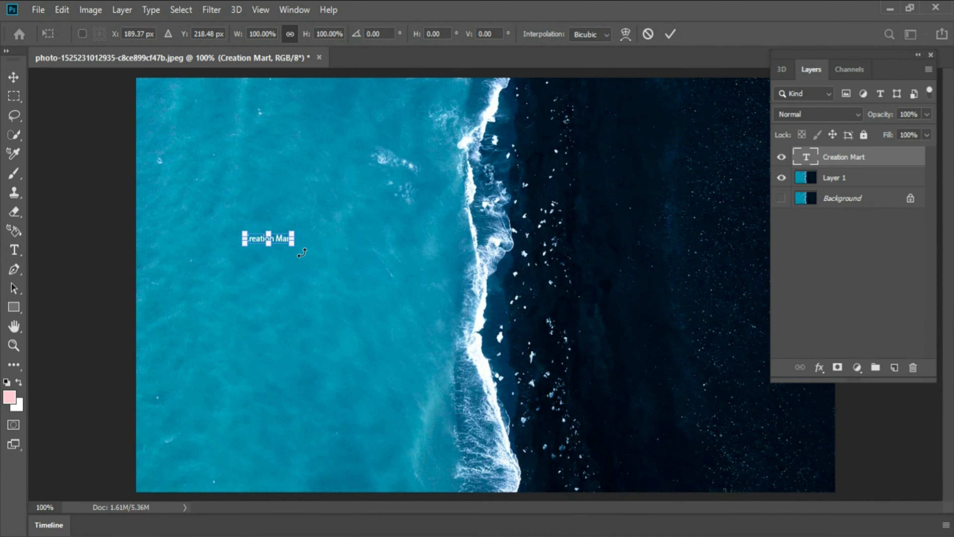
{"action": "mouse_move", "coordinate": [296, 248]}
{"action": "left_mouse_down"}
{"action": "mouse_move", "coordinate": [533, 319]}
{"action": "mouse_move", "coordinate": [571, 345]}
{"action": "left_mouse_up"}
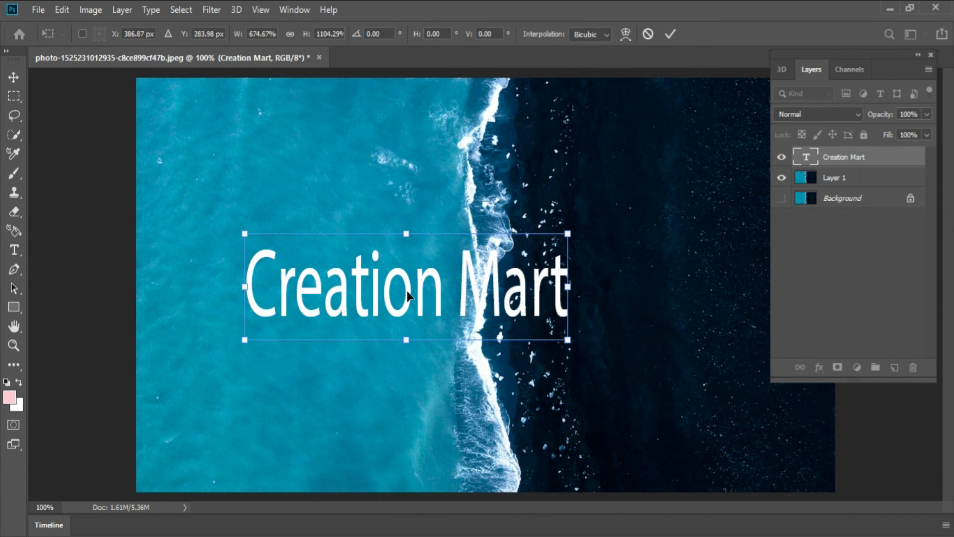
{"action": "key", "text": "t"}
{"action": "key", "text": "ctrl+z"}
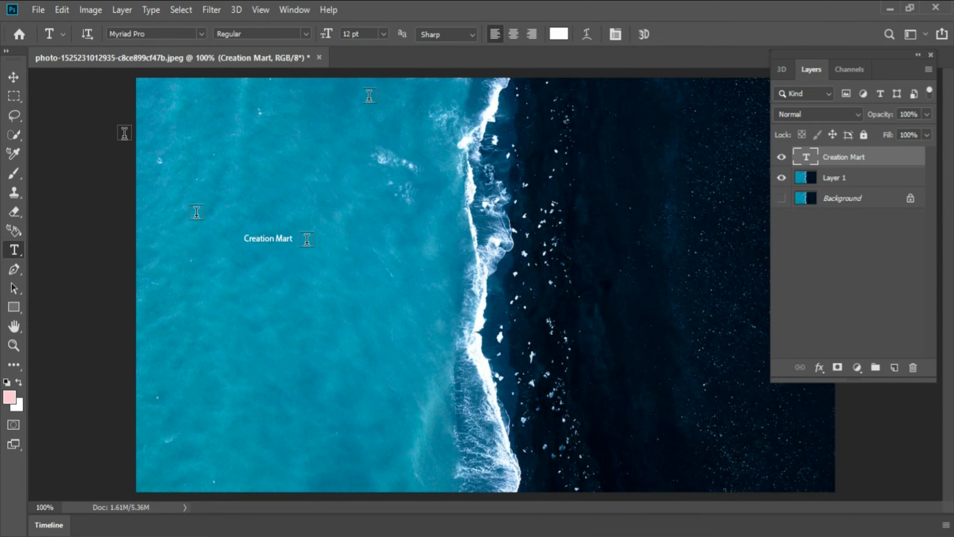
{"action": "key", "text": "ctrl+t"}
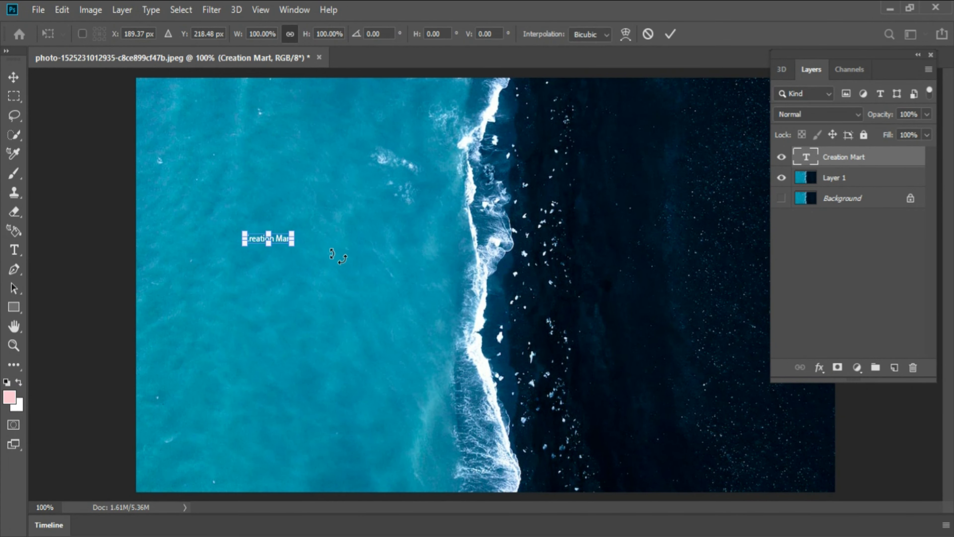
{"action": "left_click", "coordinate": [82, 34]}
{"action": "mouse_move", "coordinate": [294, 247]}
{"action": "left_mouse_down"}
{"action": "mouse_move", "coordinate": [612, 377]}
{"action": "mouse_move", "coordinate": [579, 277]}
{"action": "left_mouse_up"}
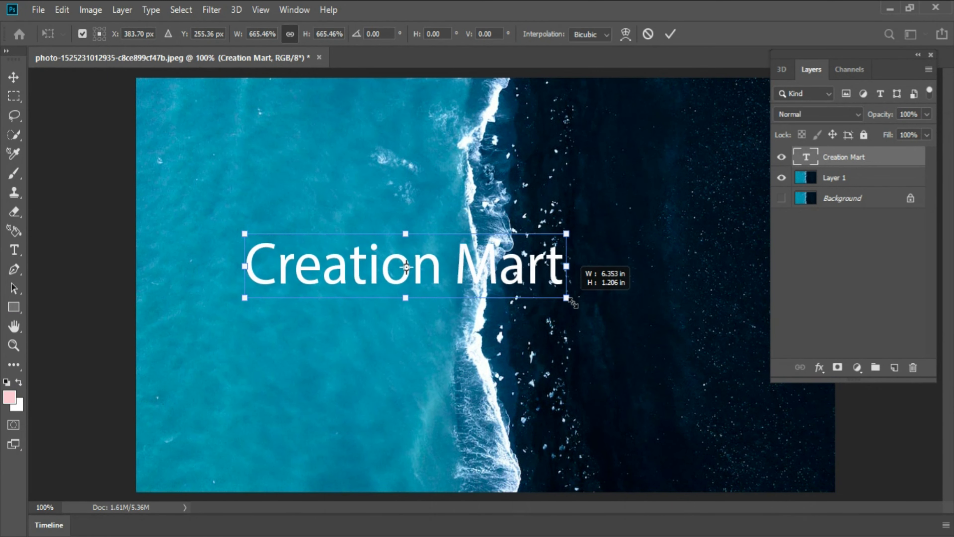
{"action": "mouse_move", "coordinate": [579, 277]}
{"action": "left_mouse_down"}
{"action": "mouse_move", "coordinate": [528, 292]}
{"action": "mouse_move", "coordinate": [552, 319]}
{"action": "mouse_move", "coordinate": [442, 344]}
{"action": "mouse_move", "coordinate": [403, 382]}
{"action": "left_mouse_up"}
{"action": "key", "text": "Return"}
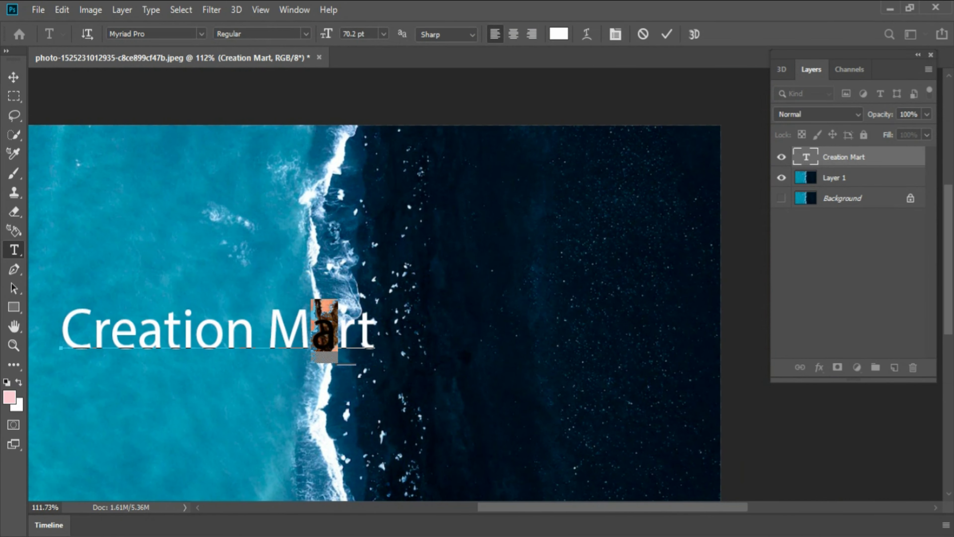
Preview fonts on the title and apply Lucida Sans.
{"action": "left_click", "coordinate": [197, 34]}
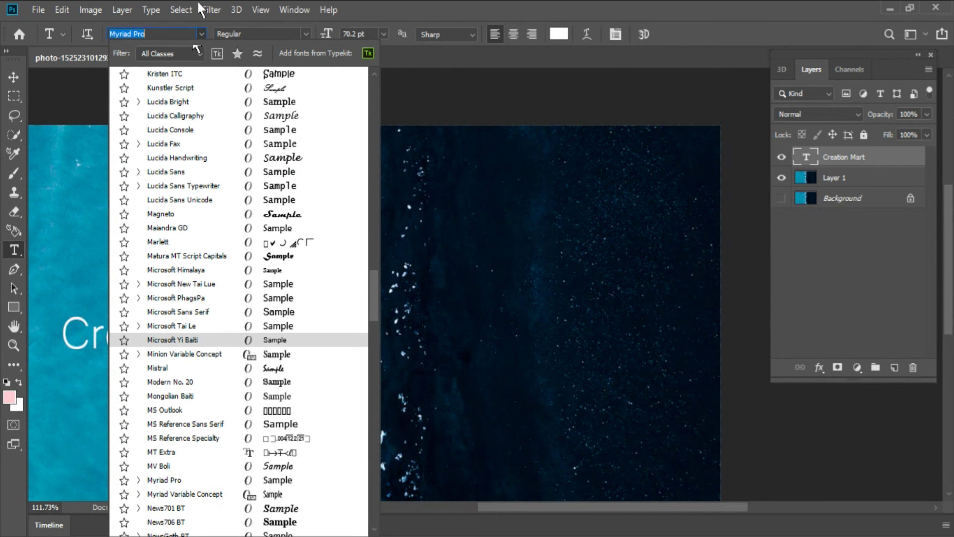
{"action": "scroll", "coordinate": [188, 381], "scroll_direction": "down", "scroll_amount": 2}
{"action": "key", "text": "Up"}
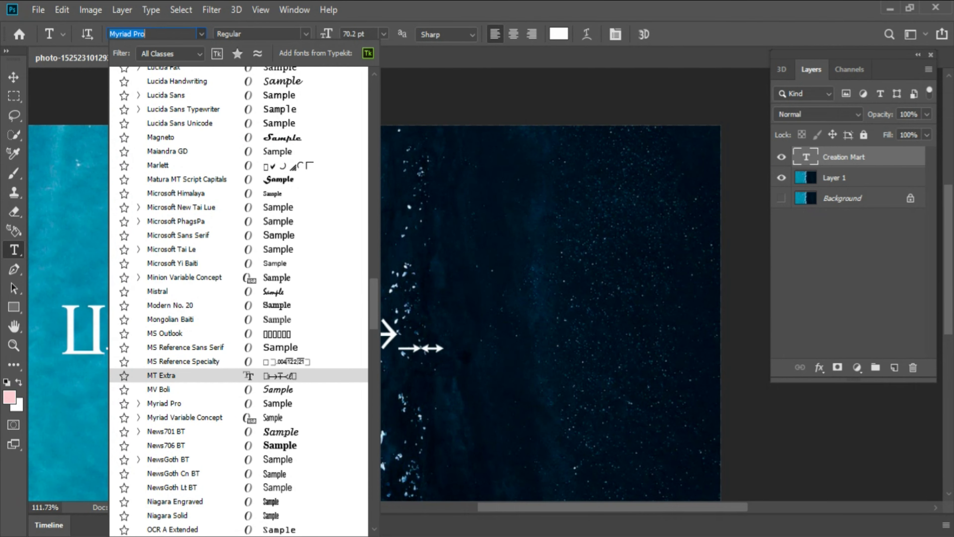
{"action": "key", "text": "Down"}
{"action": "key", "text": "Down"}
{"action": "key", "text": "Up"}
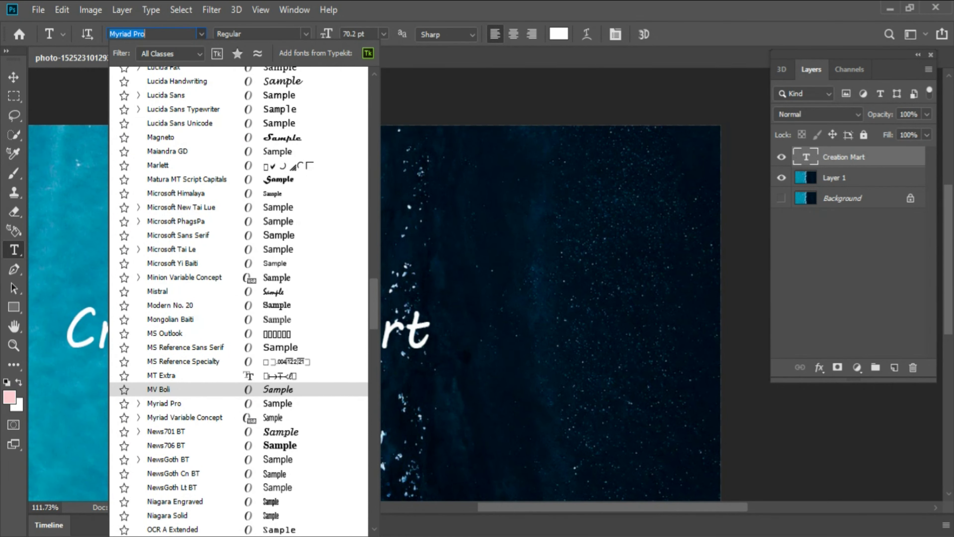
{"action": "key", "text": "Up"}
{"action": "key", "text": "Up"}
{"action": "key", "text": "Up"}
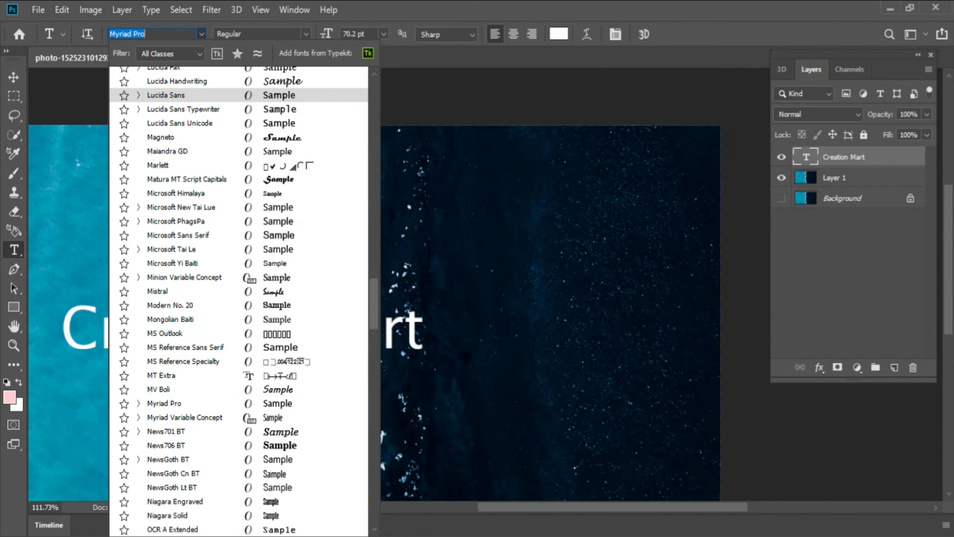
{"action": "key", "text": "Return"}
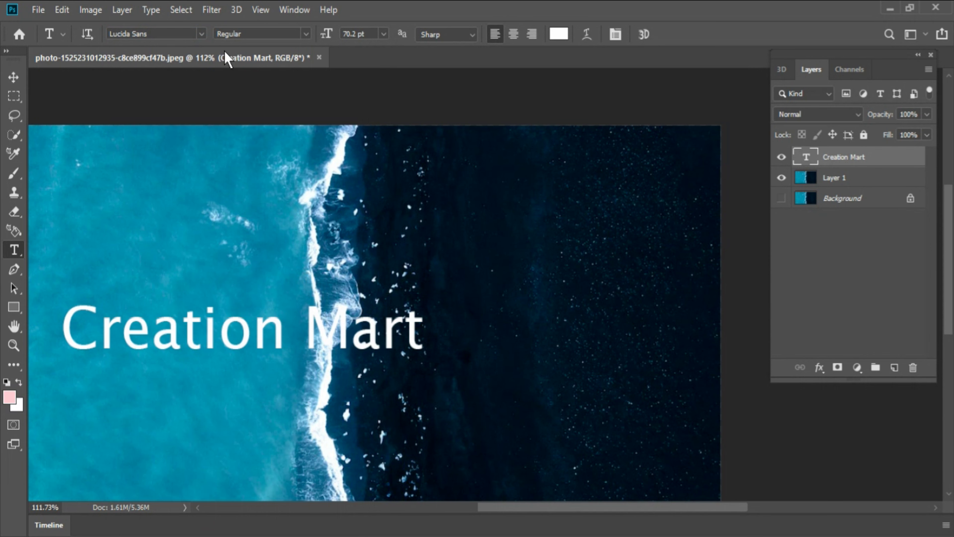
Try Brush Script MT as the title font.
{"action": "left_click", "coordinate": [201, 34]}
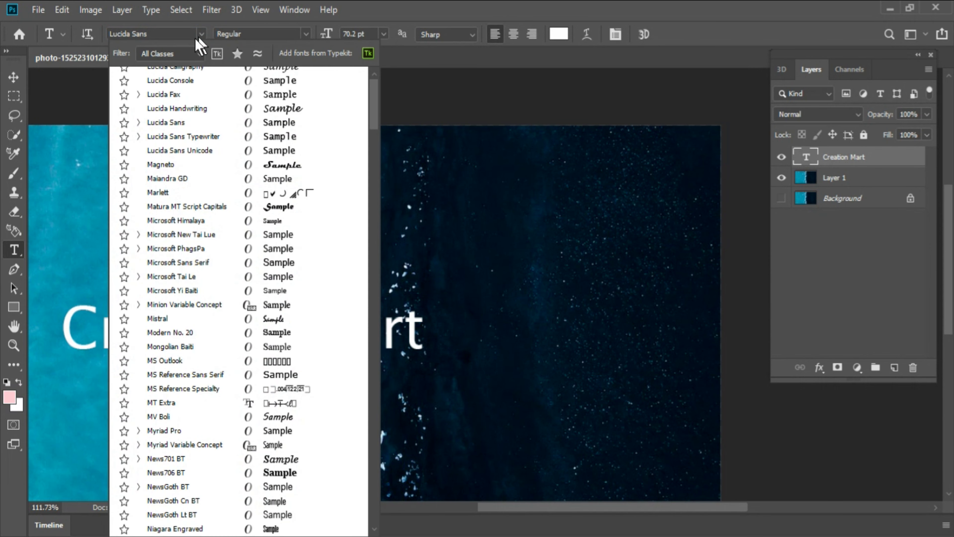
{"action": "left_click", "coordinate": [195, 37]}
{"action": "scroll", "coordinate": [239, 273], "scroll_direction": "down", "scroll_amount": 5}
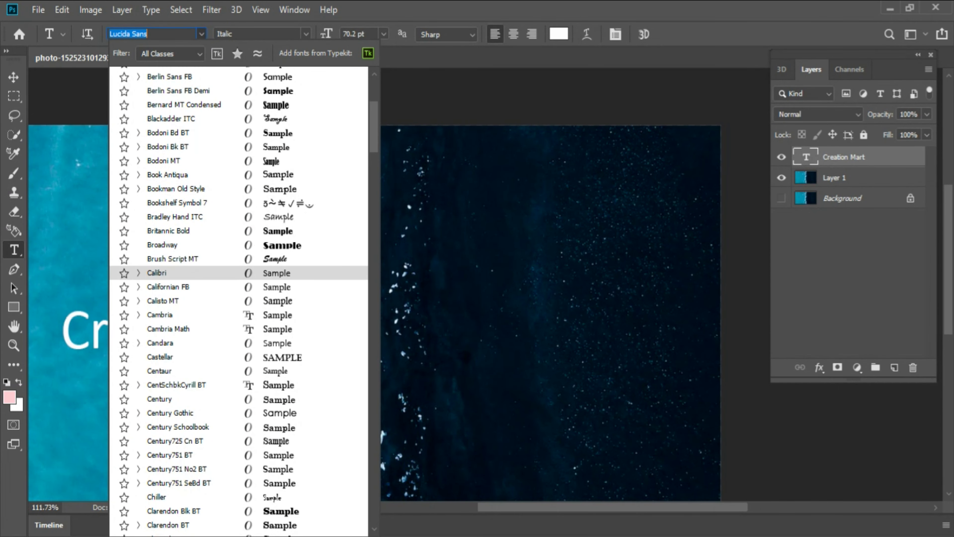
{"action": "key", "text": "Up"}
{"action": "key", "text": "Return"}
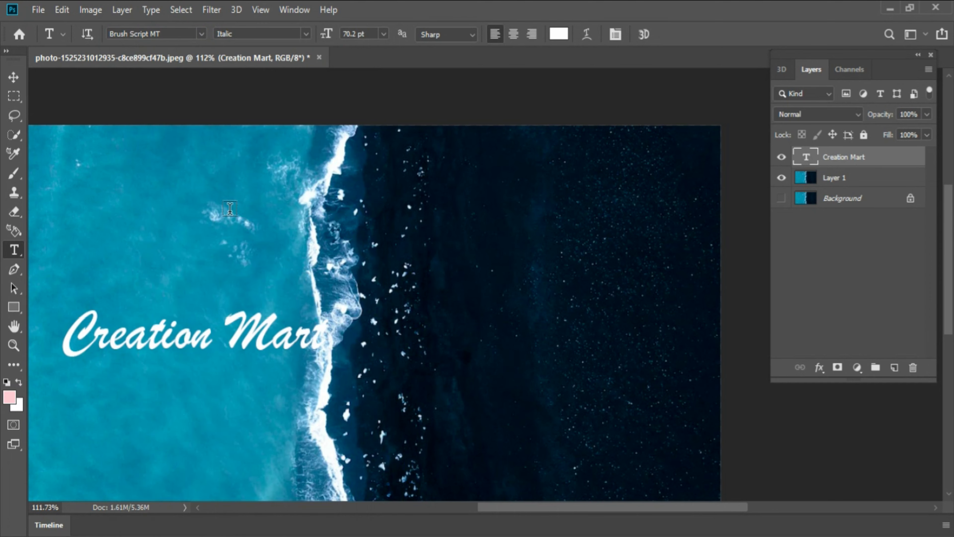
Set the title to Arial Rounded MT Bold and move it up-right across the wave line.
{"action": "left_click", "coordinate": [202, 35]}
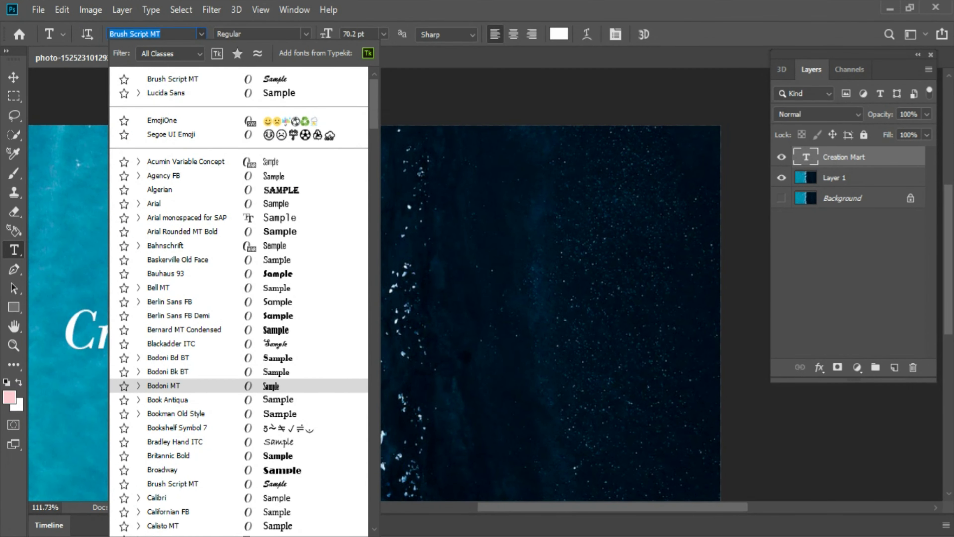
{"action": "left_click", "coordinate": [278, 231]}
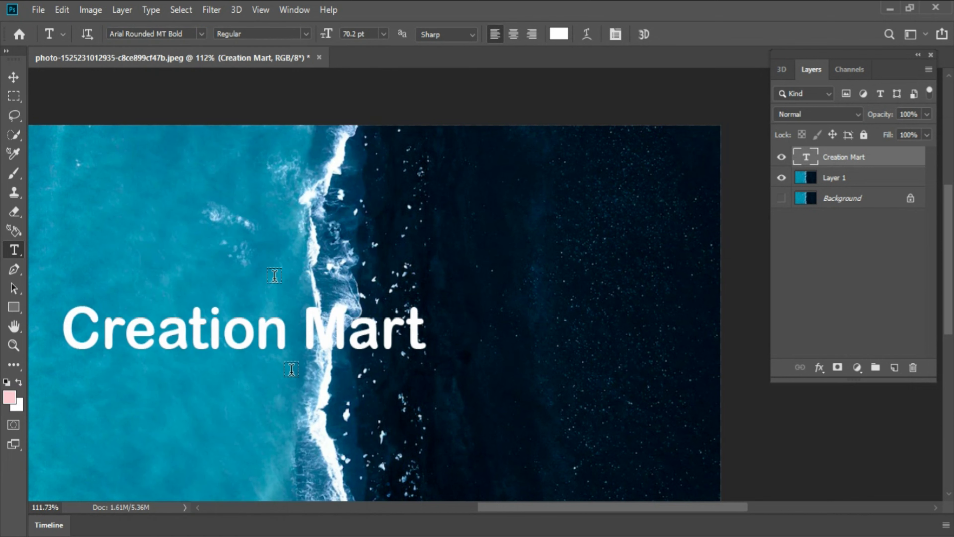
{"action": "key", "text": "v"}
{"action": "mouse_move", "coordinate": [338, 317]}
{"action": "left_mouse_down"}
{"action": "mouse_move", "coordinate": [400, 256]}
{"action": "mouse_move", "coordinate": [444, 300]}
{"action": "mouse_move", "coordinate": [540, 280]}
{"action": "left_mouse_up"}
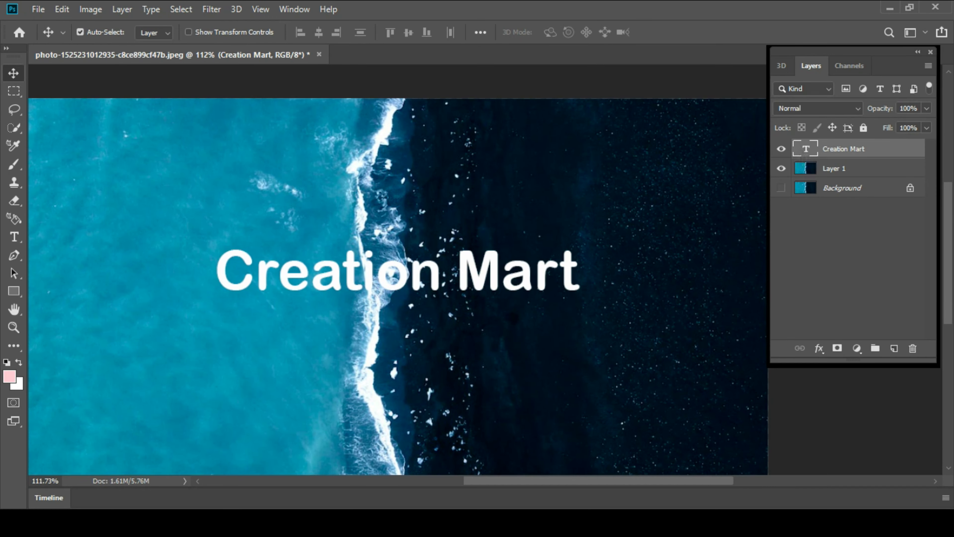
Copy the lettering-shaped part of Layer 1 to a new Layer 2 and hide the white title.
{"action": "left_click", "coordinate": [805, 149], "text": "ctrl"}
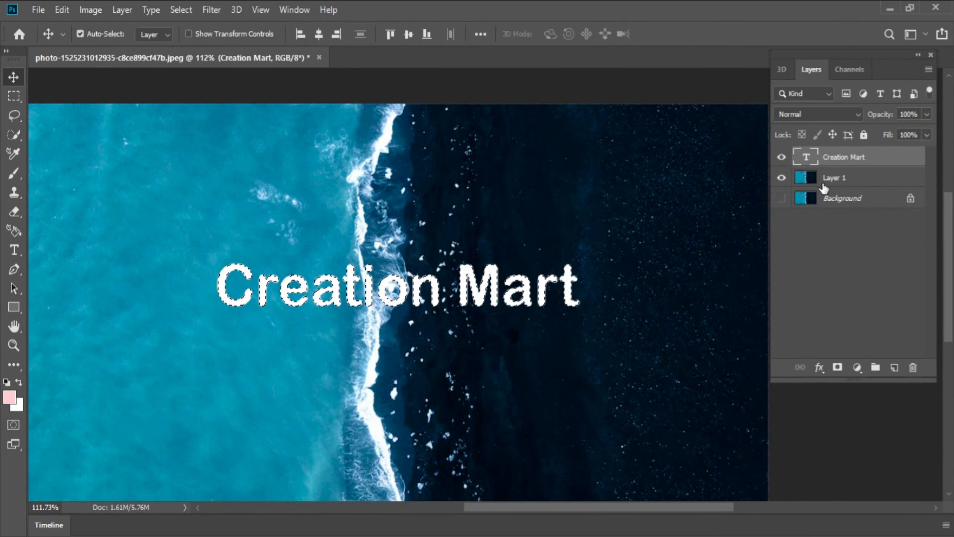
{"action": "left_click", "coordinate": [804, 168]}
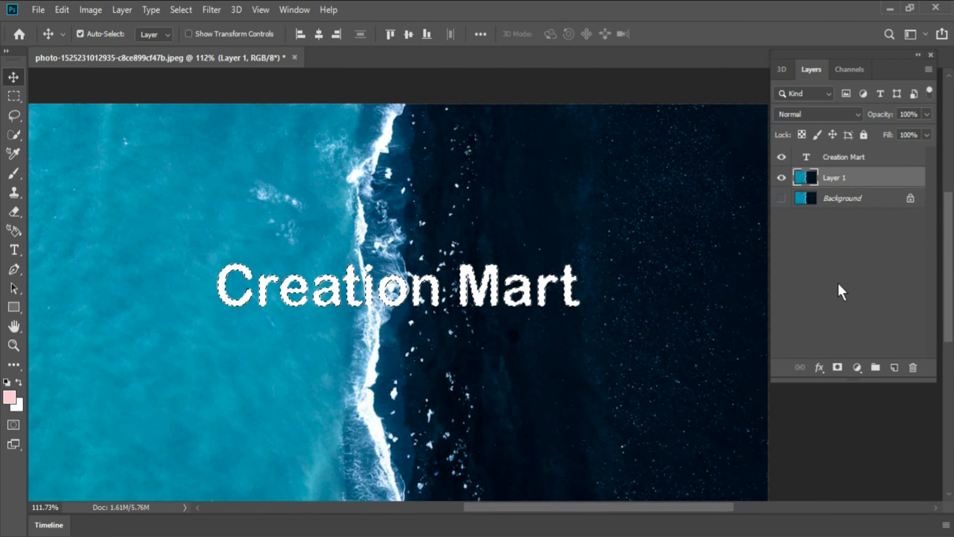
{"action": "key", "text": "ctrl+j"}
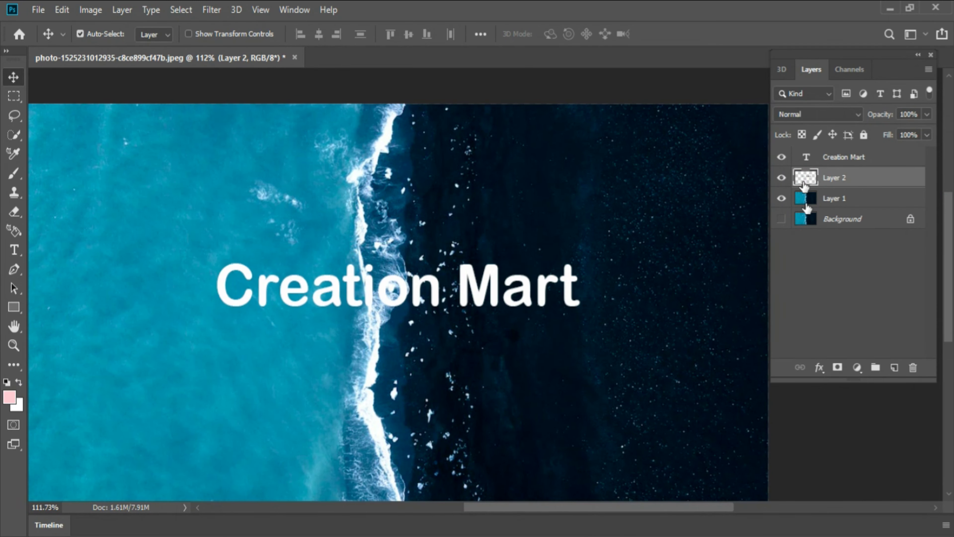
{"action": "left_click_drag", "start_coordinate": [581, 261], "coordinate": [619, 226]}
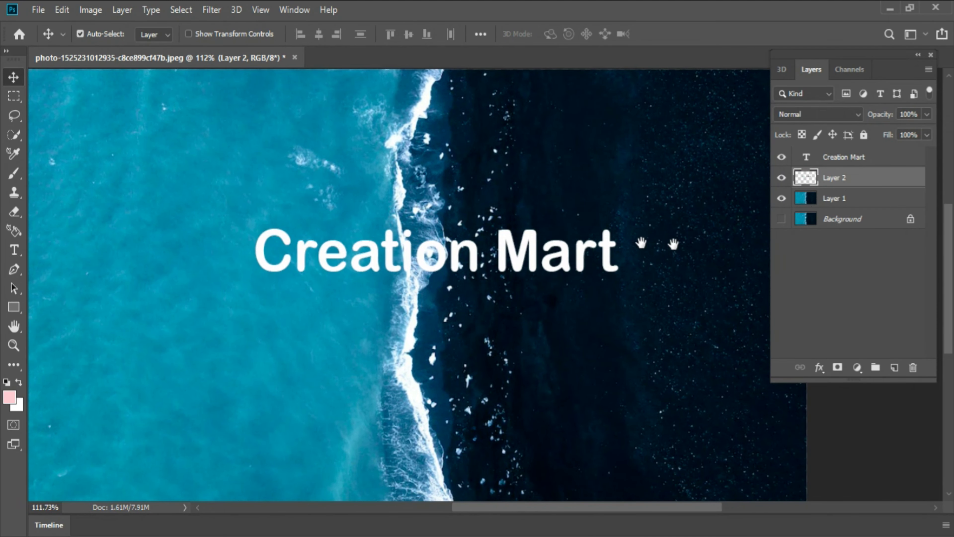
{"action": "key", "text": "ctrl+minus"}
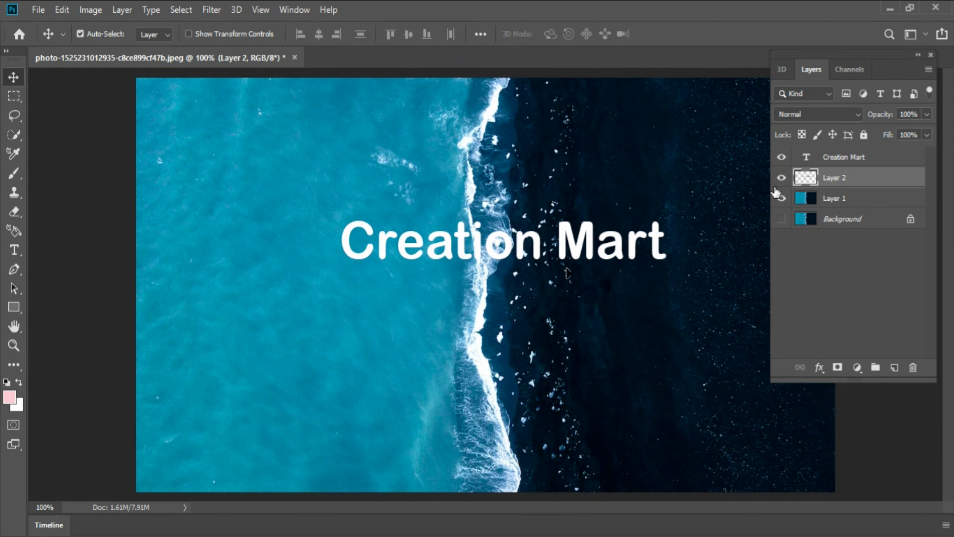
{"action": "left_click", "coordinate": [781, 156]}
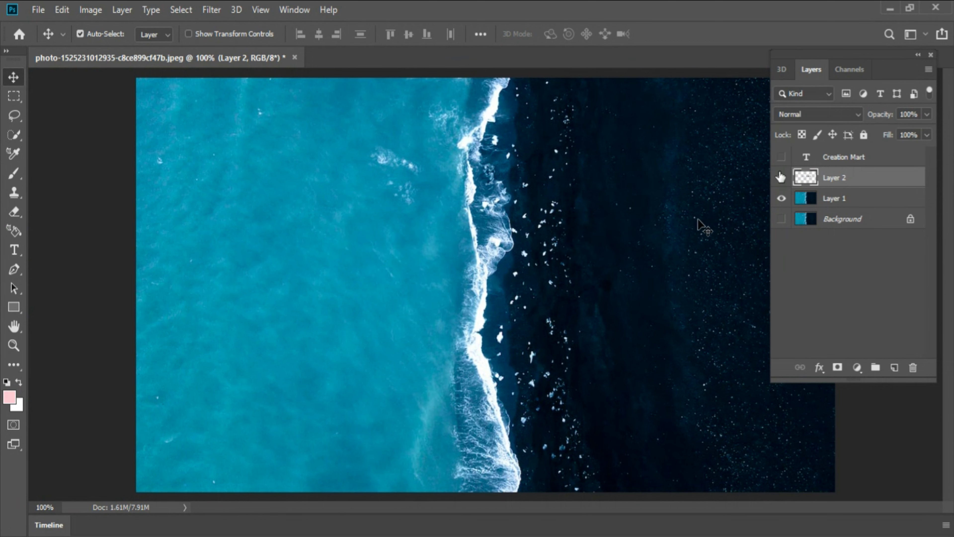
Try repositioning the textured copy, then delete Layer 2 and show the white title again.
{"action": "key", "text": "ctrl+t"}
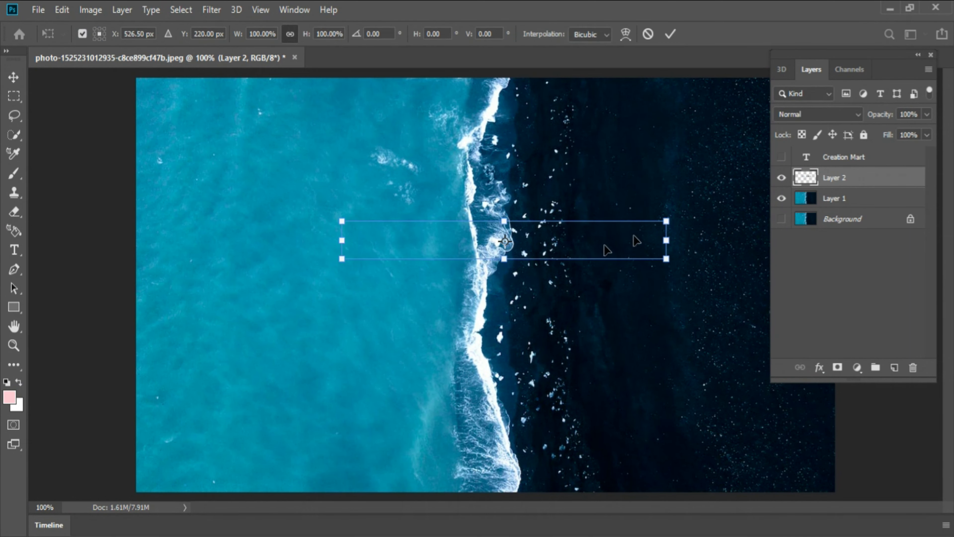
{"action": "mouse_move", "coordinate": [543, 246]}
{"action": "left_mouse_down"}
{"action": "mouse_move", "coordinate": [355, 218]}
{"action": "mouse_move", "coordinate": [386, 246]}
{"action": "left_mouse_up"}
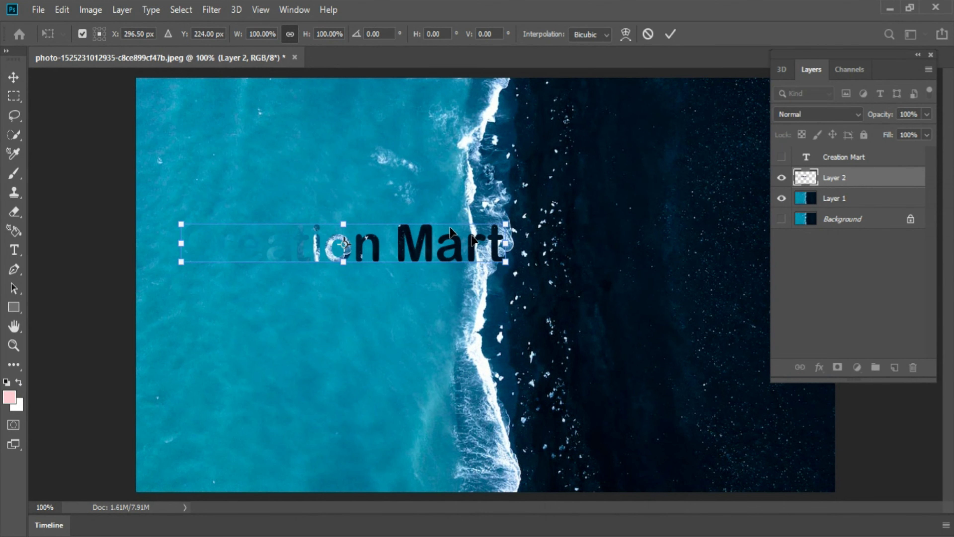
{"action": "left_click_drag", "start_coordinate": [516, 214], "coordinate": [553, 208]}
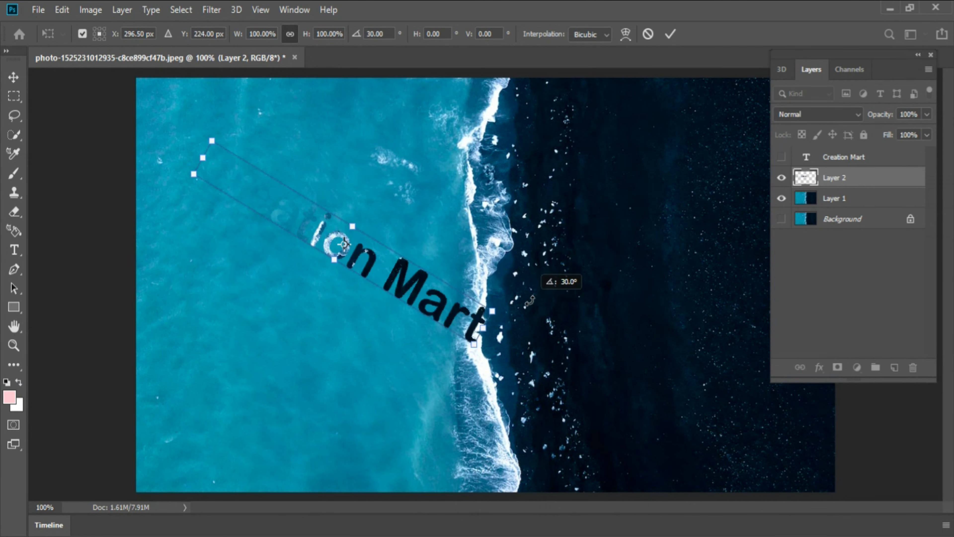
{"action": "left_click_drag", "start_coordinate": [421, 250], "coordinate": [701, 203]}
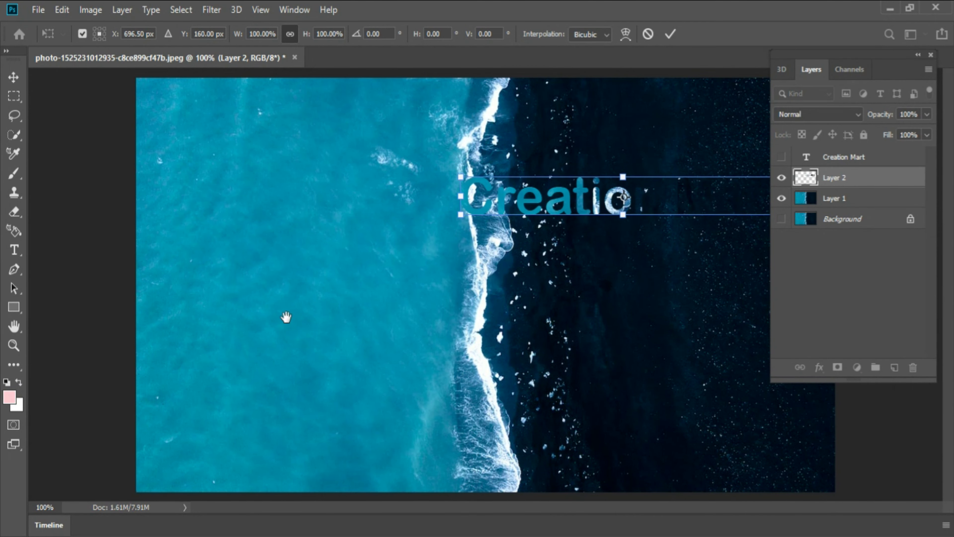
{"action": "key", "text": "Escape"}
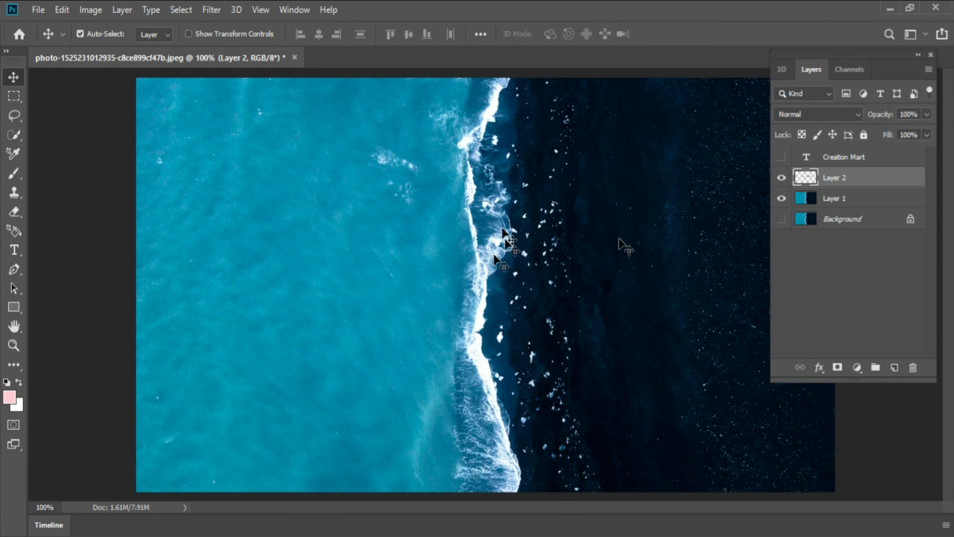
{"action": "mouse_move", "coordinate": [843, 178]}
{"action": "left_mouse_down"}
{"action": "mouse_move", "coordinate": [887, 250]}
{"action": "mouse_move", "coordinate": [912, 366]}
{"action": "left_mouse_up"}
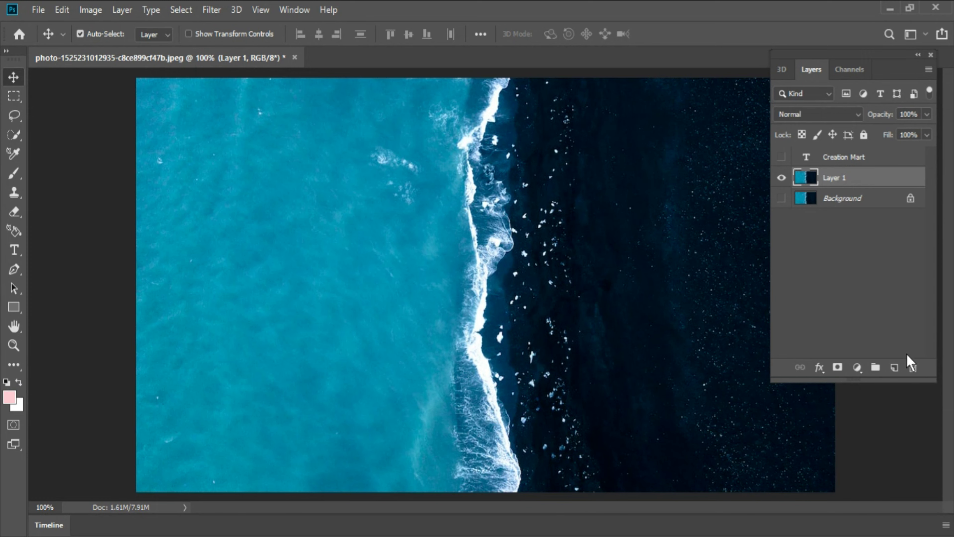
{"action": "left_click", "coordinate": [781, 157]}
Move the Creation Mart title left and down, rotating it 90° clockwise onto the surf line.
{"action": "left_click", "coordinate": [812, 164]}
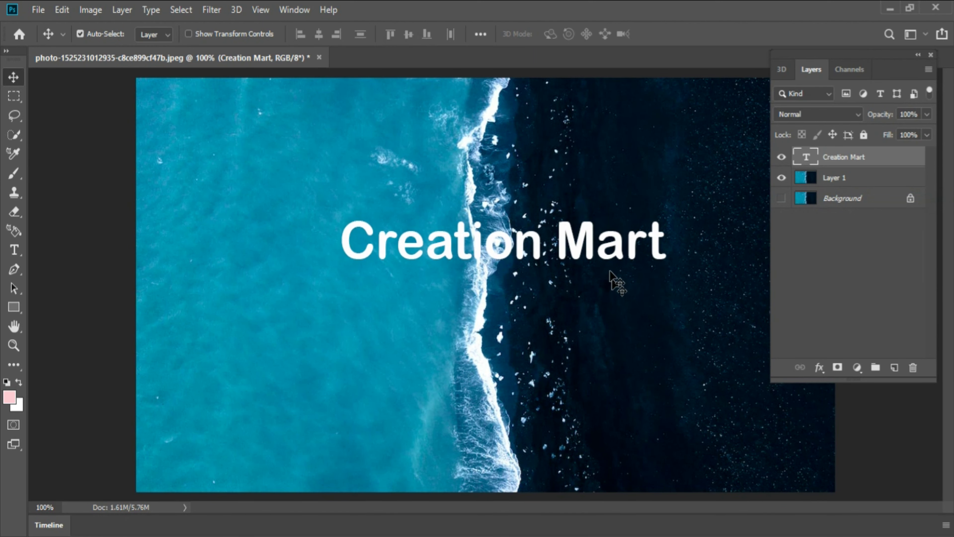
{"action": "mouse_move", "coordinate": [588, 233]}
{"action": "left_mouse_down"}
{"action": "mouse_move", "coordinate": [526, 256]}
{"action": "mouse_move", "coordinate": [542, 255]}
{"action": "mouse_move", "coordinate": [566, 210]}
{"action": "mouse_move", "coordinate": [629, 356]}
{"action": "mouse_move", "coordinate": [448, 277]}
{"action": "left_mouse_up"}
{"action": "key", "text": "ctrl+t"}
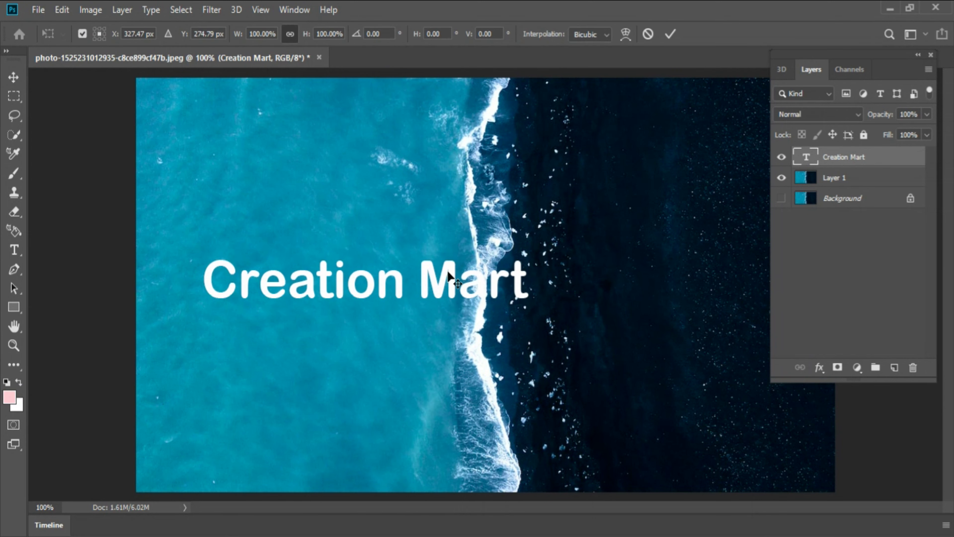
{"action": "mouse_move", "coordinate": [332, 304]}
{"action": "left_mouse_down"}
{"action": "mouse_move", "coordinate": [326, 233]}
{"action": "mouse_move", "coordinate": [498, 215]}
{"action": "mouse_move", "coordinate": [491, 245]}
{"action": "left_mouse_up"}
{"action": "key", "text": "Return"}
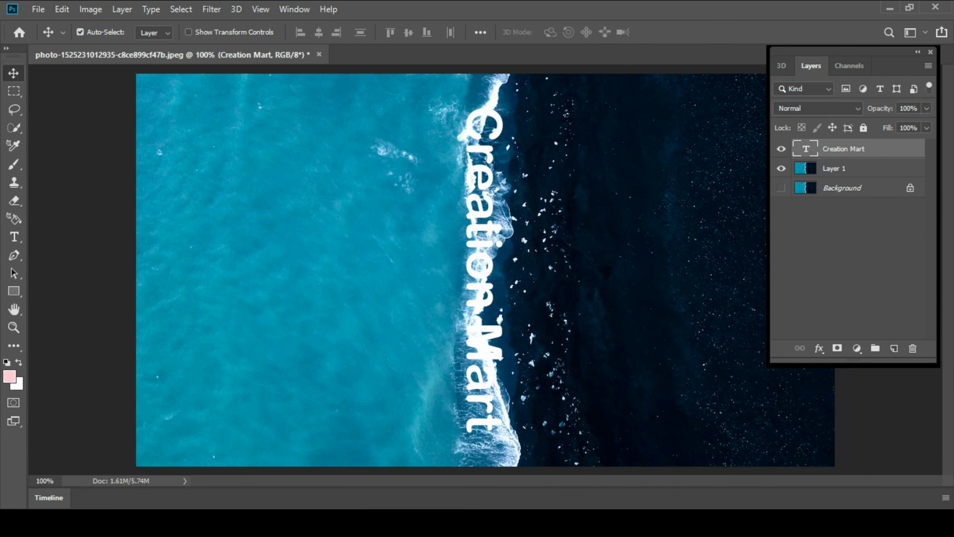
Copy the lettering-shaped area of the ocean photo to Layer 2 and hide the white title.
{"action": "left_click", "coordinate": [805, 148], "text": "ctrl"}
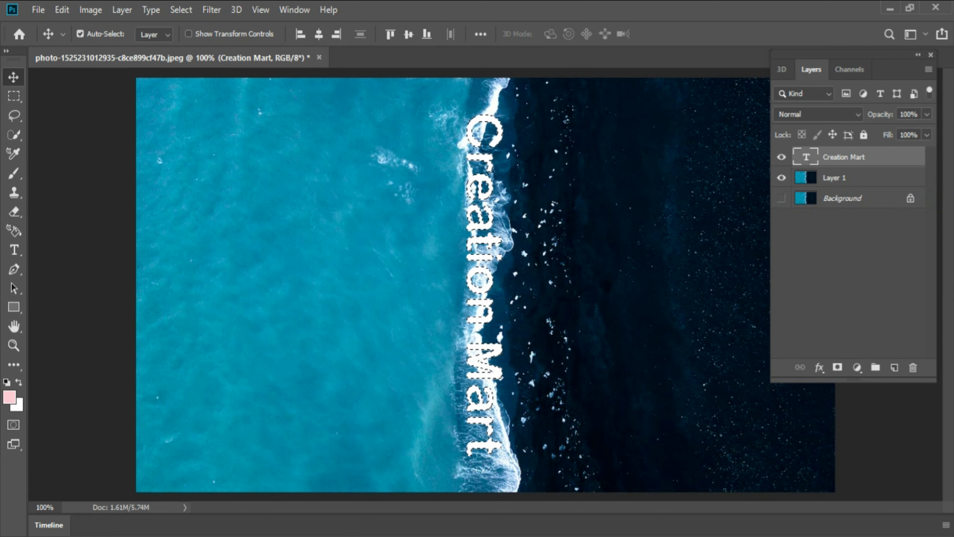
{"action": "left_click", "coordinate": [830, 183]}
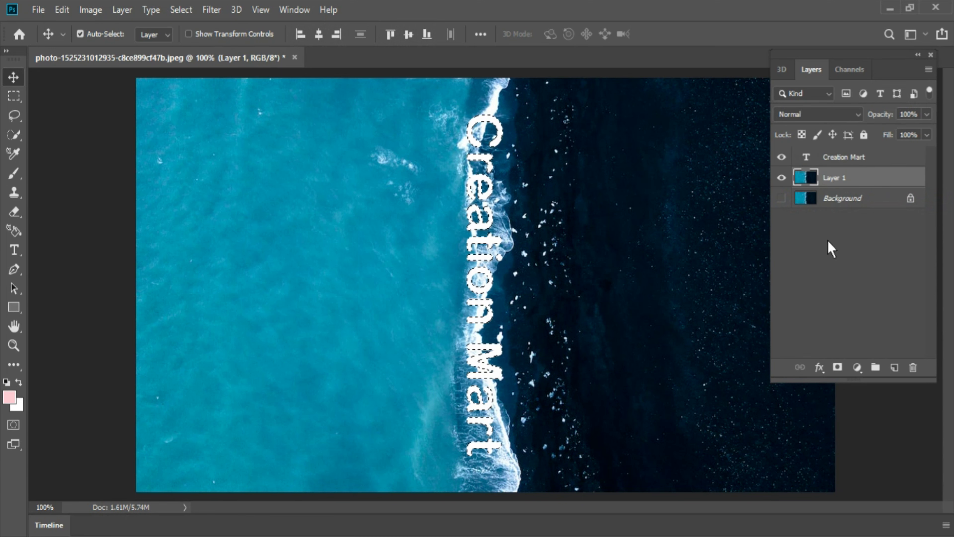
{"action": "key", "text": "ctrl+j"}
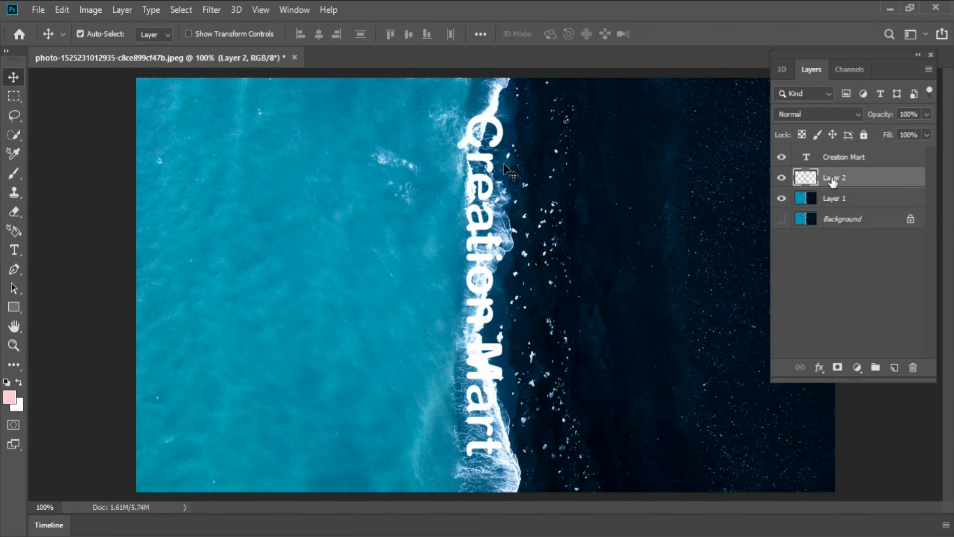
{"action": "left_click", "coordinate": [782, 156]}
Turn the textured lettering horizontal, move it up and shrink it slightly.
{"action": "key", "text": "ctrl+t"}
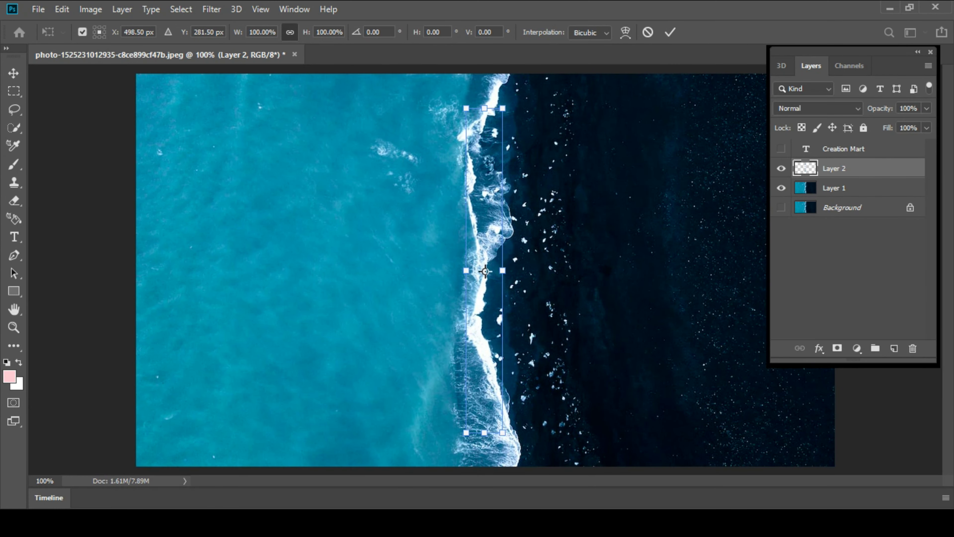
{"action": "mouse_move", "coordinate": [512, 288]}
{"action": "left_mouse_down"}
{"action": "mouse_move", "coordinate": [655, 229]}
{"action": "mouse_move", "coordinate": [430, 259]}
{"action": "mouse_move", "coordinate": [407, 203]}
{"action": "left_mouse_up"}
{"action": "scroll", "coordinate": [654, 241], "scroll_direction": "up", "scroll_amount": 2}
{"action": "left_click_drag", "start_coordinate": [233, 217], "coordinate": [274, 214]}
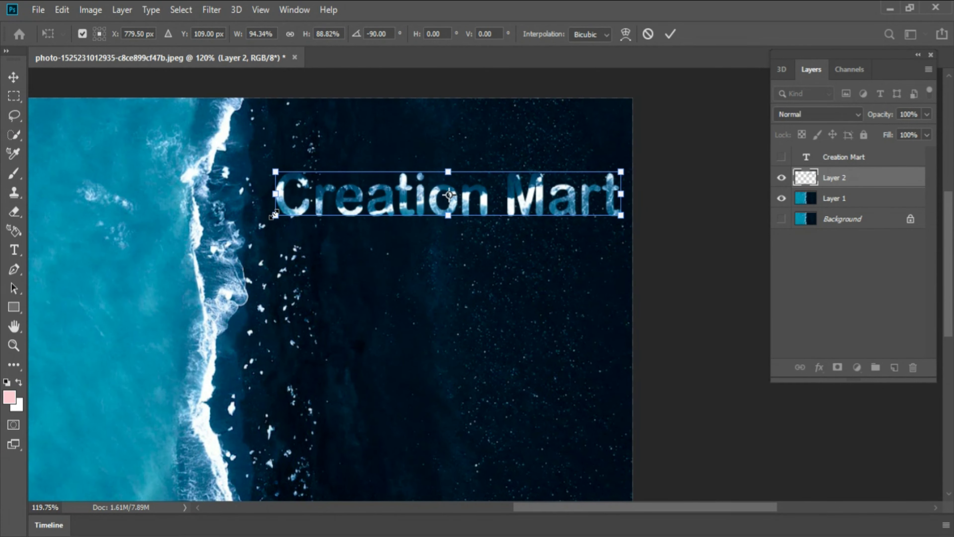
{"action": "key", "text": "Return"}
Shift the ocean photo layer to the right.
{"action": "mouse_move", "coordinate": [203, 349]}
{"action": "left_mouse_down"}
{"action": "mouse_move", "coordinate": [237, 342]}
{"action": "mouse_move", "coordinate": [215, 163]}
{"action": "left_mouse_up"}
{"action": "key", "text": "ctrl+t"}
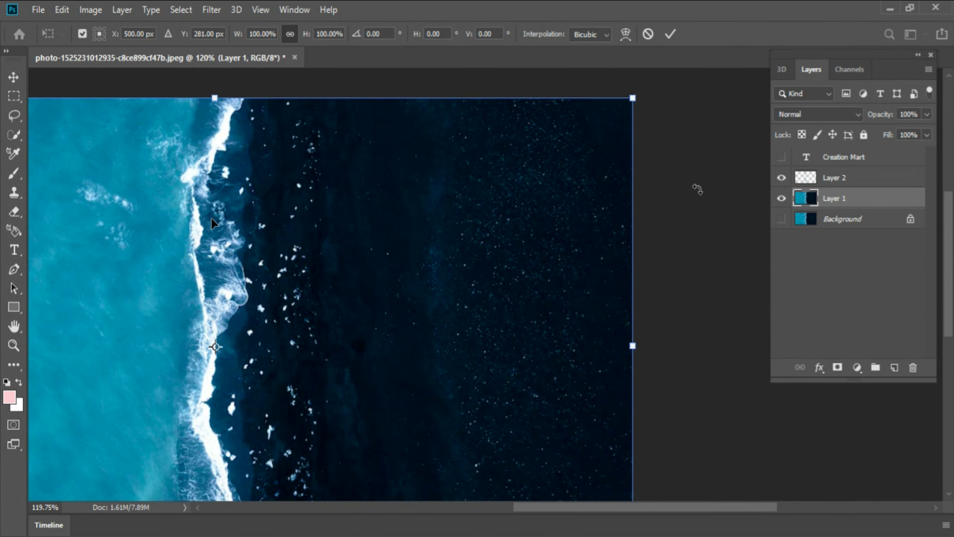
{"action": "key", "text": "Return"}
Rotate the textured copy to lie horizontally and move it up-right over the dark water.
{"action": "left_click", "coordinate": [856, 157]}
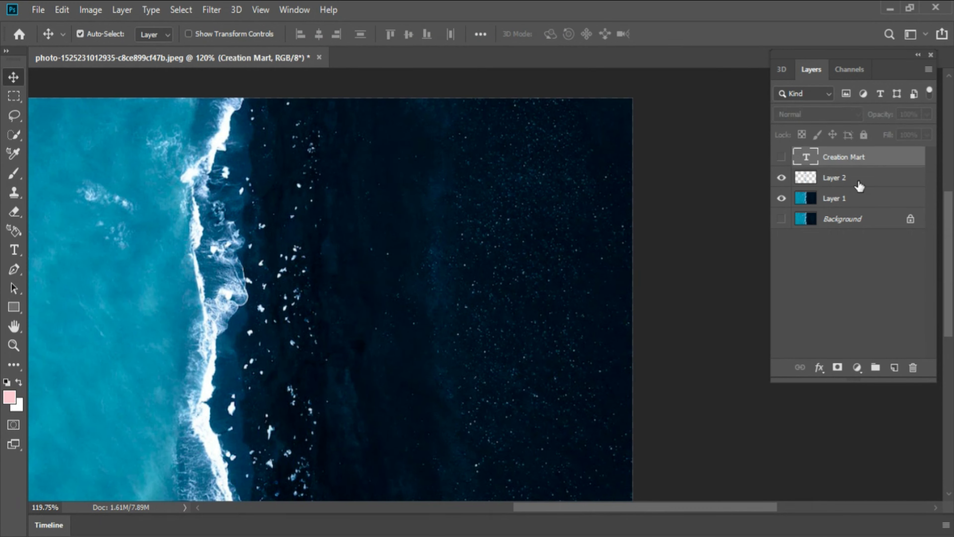
{"action": "left_click", "coordinate": [858, 179]}
{"action": "key", "text": "ctrl+t"}
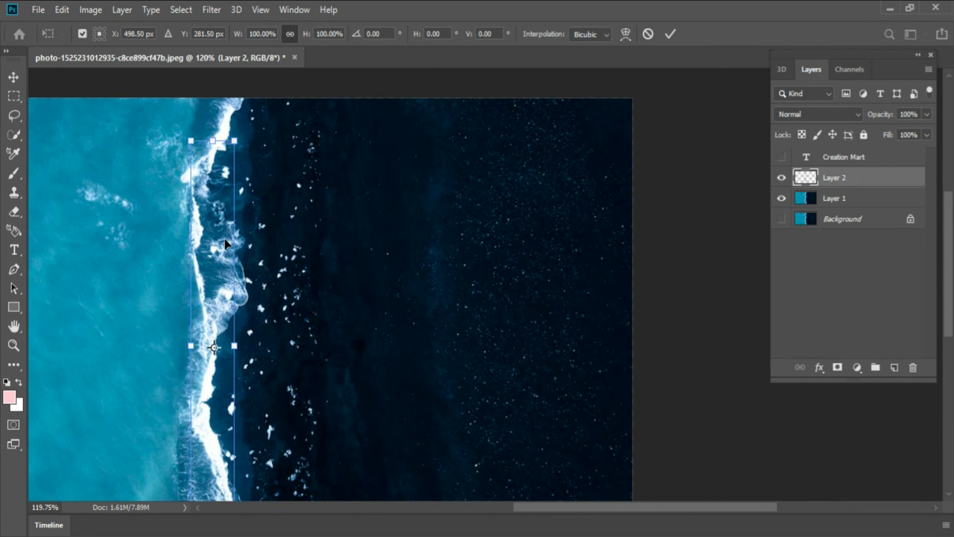
{"action": "left_click_drag", "start_coordinate": [231, 363], "coordinate": [248, 311]}
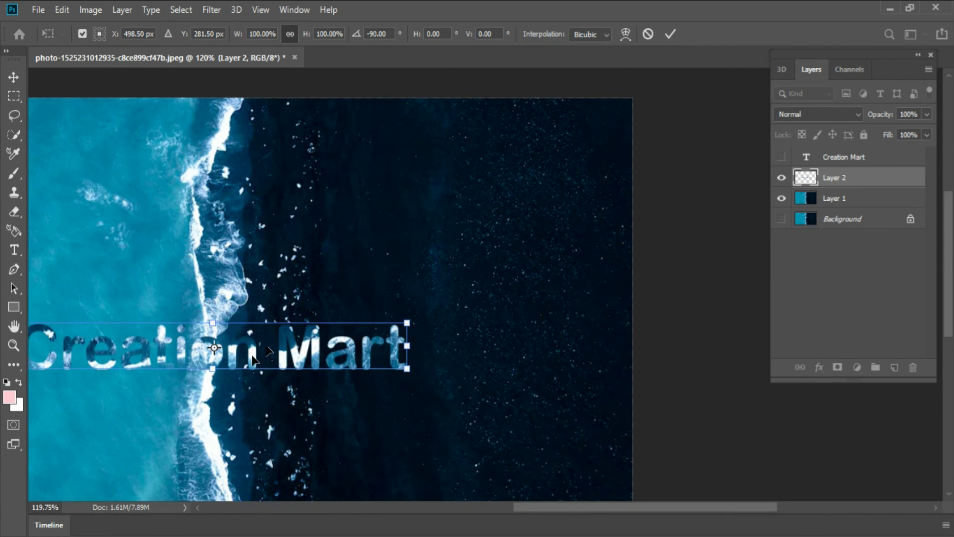
{"action": "left_click_drag", "start_coordinate": [252, 359], "coordinate": [448, 231]}
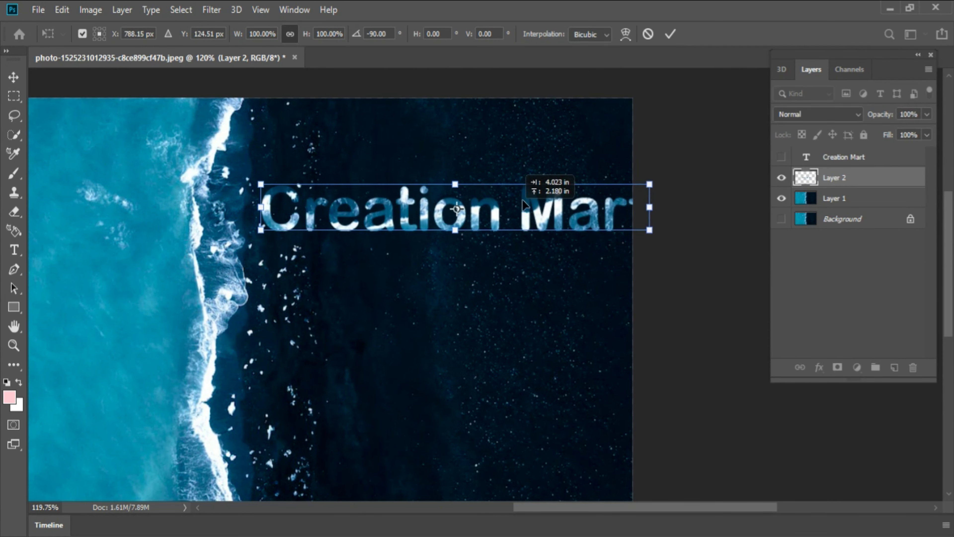
Fine-tune the textured lettering's size and height, then apply the transform.
{"action": "left_click", "coordinate": [82, 35]}
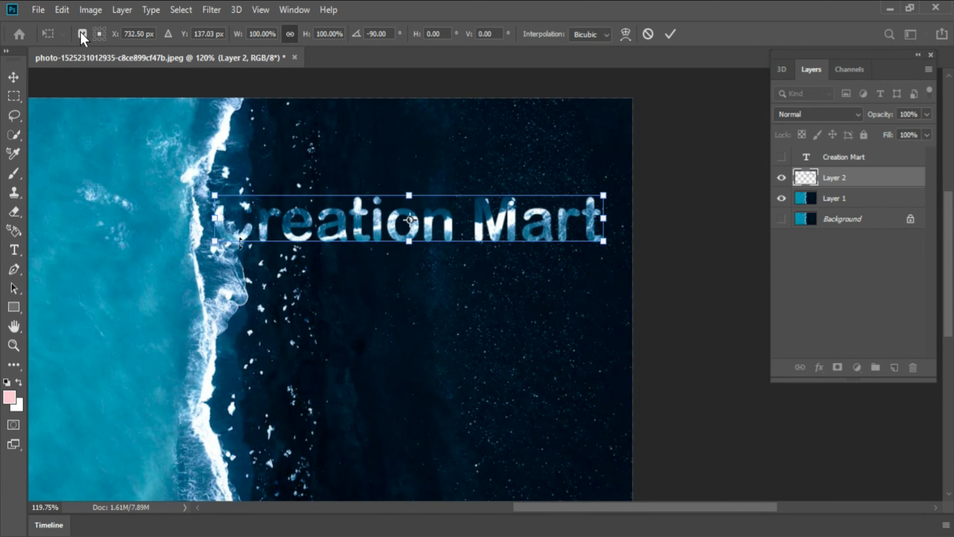
{"action": "left_click_drag", "start_coordinate": [214, 241], "coordinate": [179, 254]}
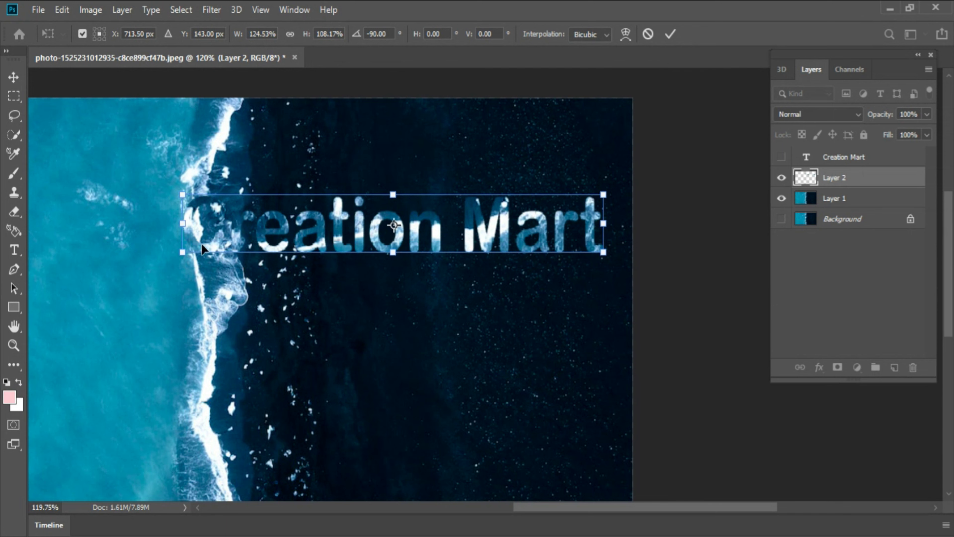
{"action": "mouse_move", "coordinate": [183, 252]}
{"action": "left_mouse_down"}
{"action": "mouse_move", "coordinate": [268, 237]}
{"action": "mouse_move", "coordinate": [257, 237]}
{"action": "left_mouse_up"}
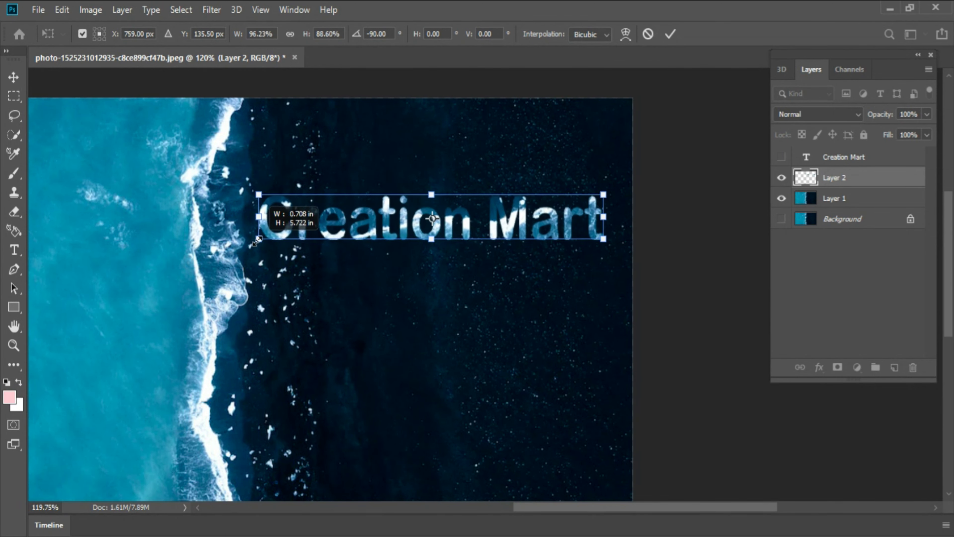
{"action": "left_click_drag", "start_coordinate": [505, 227], "coordinate": [518, 192]}
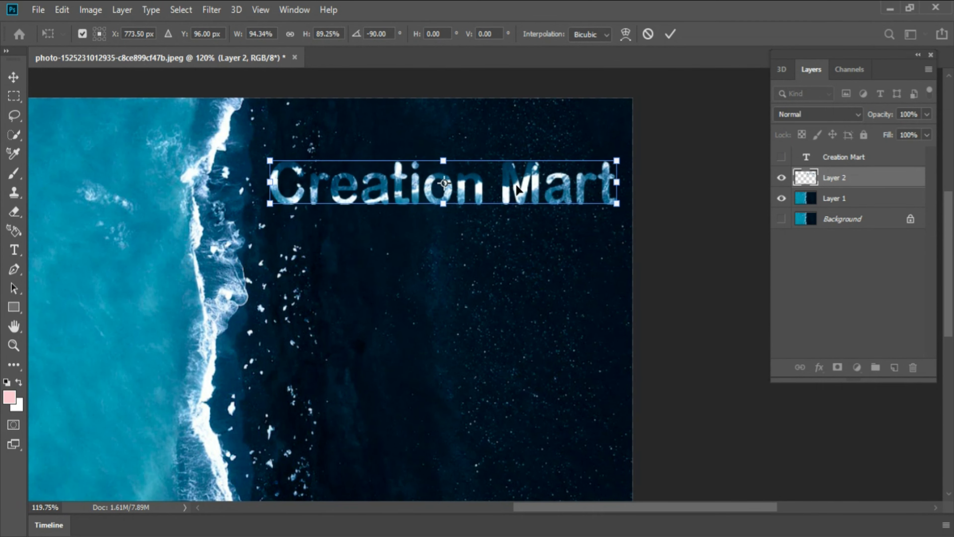
{"action": "left_click", "coordinate": [670, 34]}
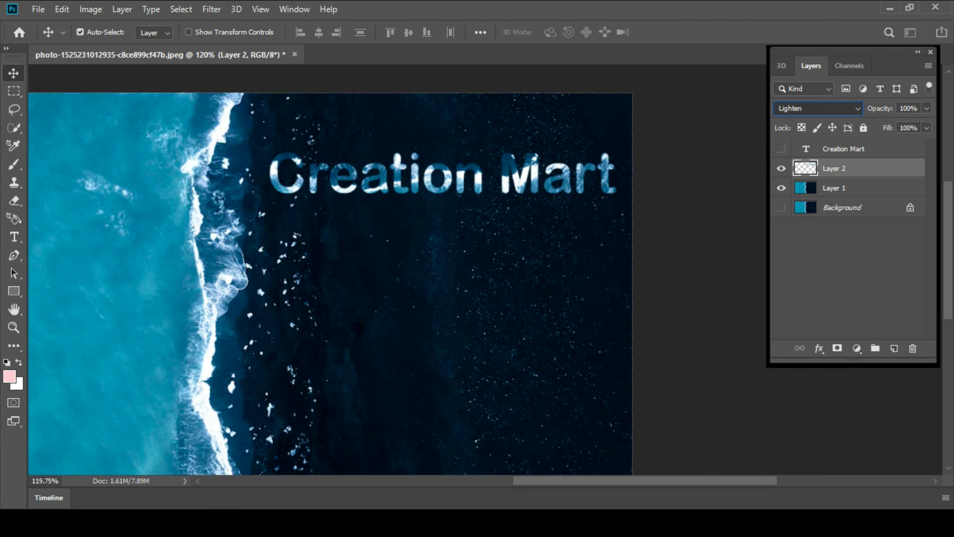
{"action": "key", "text": "Down"}
{"action": "key", "text": "Down"}
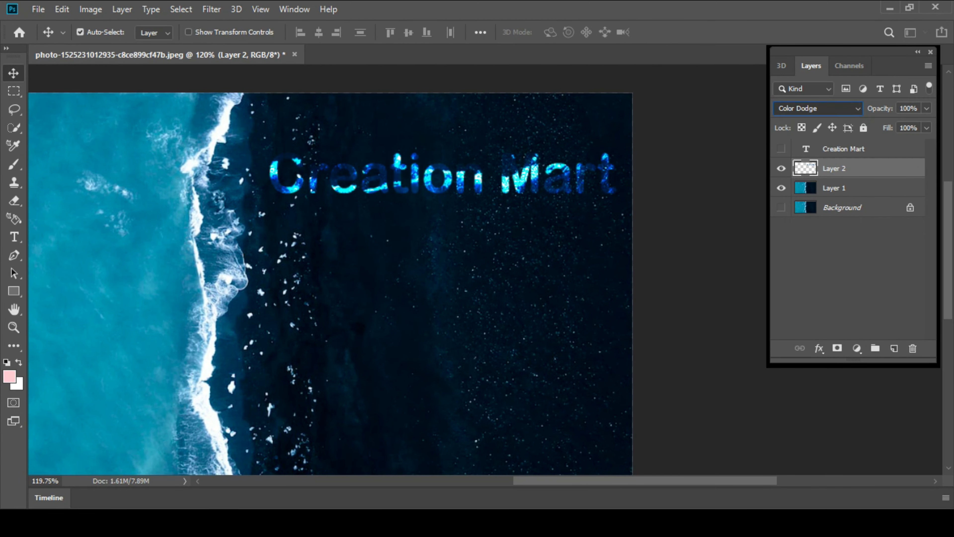
{"action": "key", "text": "Down"}
{"action": "key", "text": "Down"}
{"action": "key", "text": "Down"}
{"action": "key", "text": "Down"}
{"action": "key", "text": "Down"}
{"action": "key", "text": "Down"}
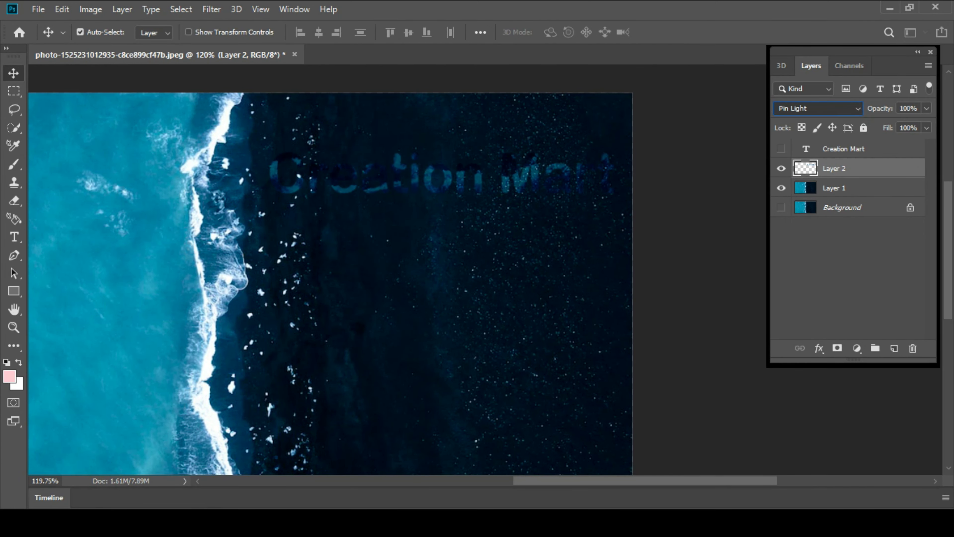
{"action": "key", "text": "Down"}
{"action": "key", "text": "Down"}
{"action": "key", "text": "Down"}
{"action": "key", "text": "Down"}
{"action": "key", "text": "Down"}
{"action": "key", "text": "Down"}
{"action": "key", "text": "Down"}
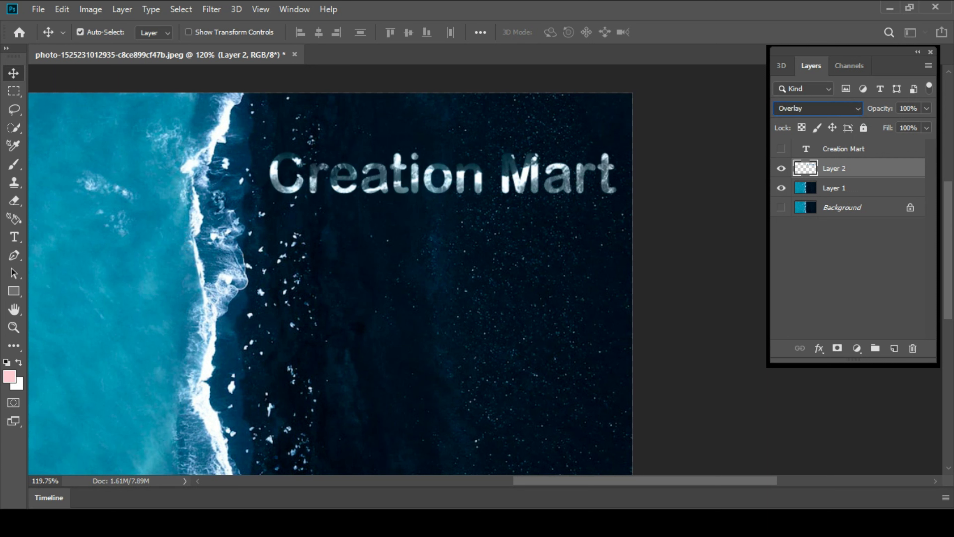
{"action": "key", "text": "Down"}
{"action": "key", "text": "Up"}
{"action": "key", "text": "Up"}
{"action": "key", "text": "Up"}
{"action": "key", "text": "Up"}
{"action": "key", "text": "Up"}
{"action": "key", "text": "Up"}
{"action": "key", "text": "Up"}
{"action": "key", "text": "Up"}
{"action": "key", "text": "Up"}
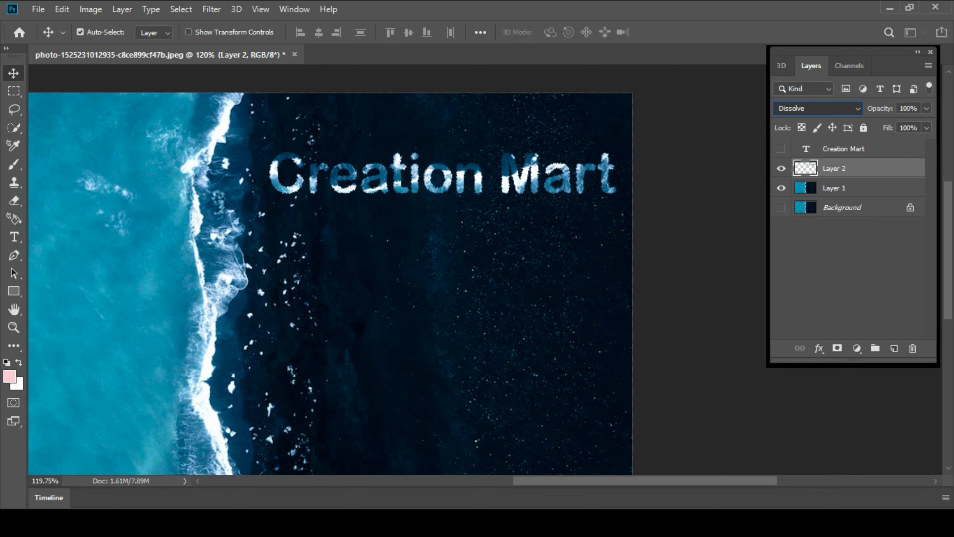
{"action": "key", "text": "Down"}
{"action": "key", "text": "Down"}
{"action": "key", "text": "Down"}
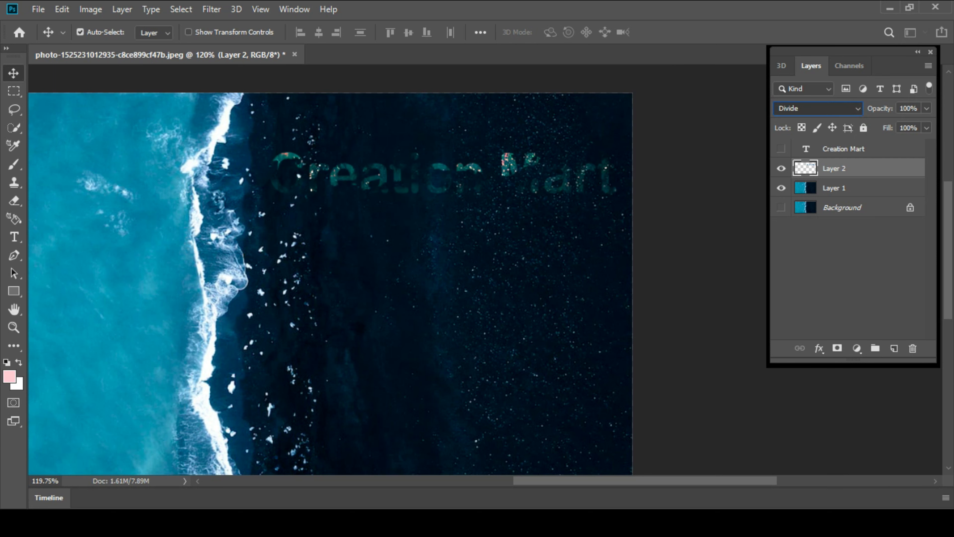
{"action": "key", "text": "Down"}
{"action": "key", "text": "Down"}
{"action": "key", "text": "Down"}
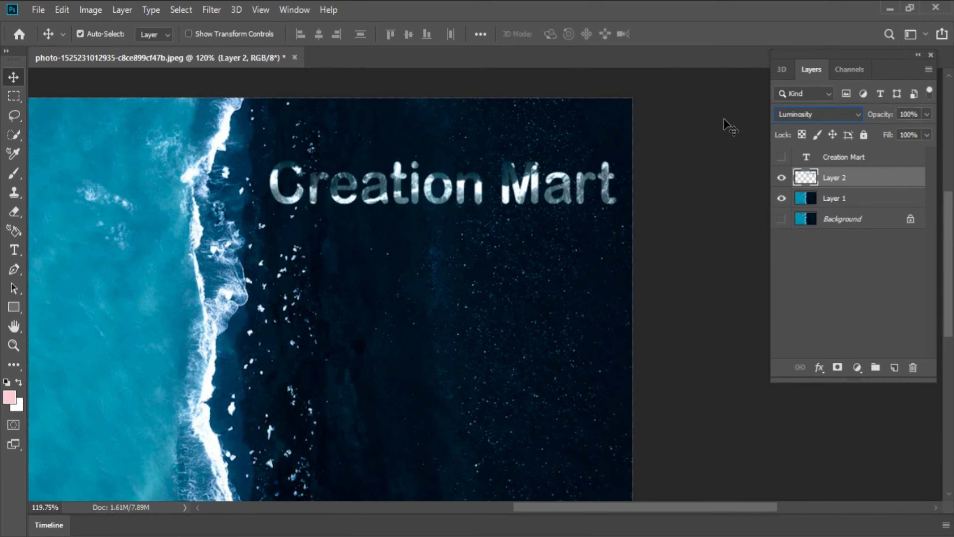
{"action": "left_click", "coordinate": [543, 183]}
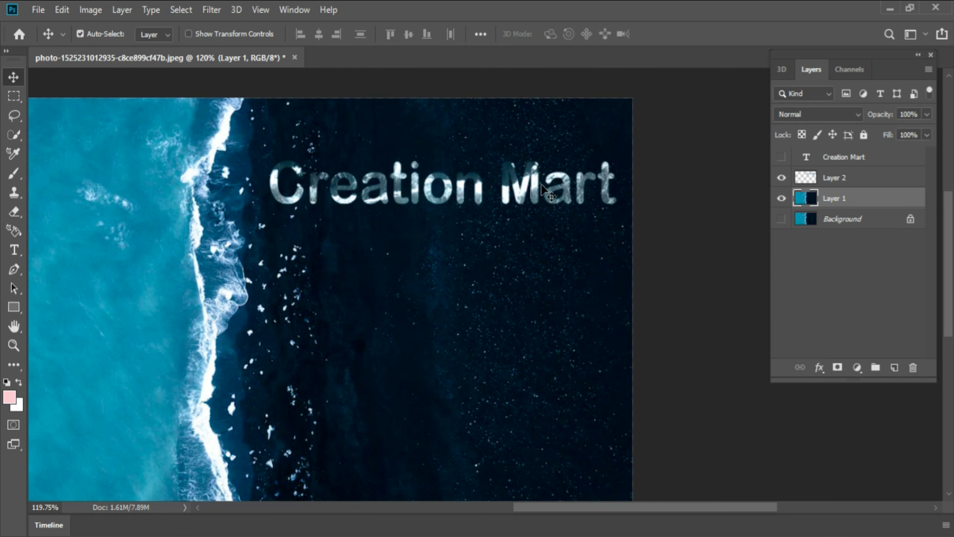
{"action": "left_click_drag", "start_coordinate": [542, 188], "coordinate": [543, 211]}
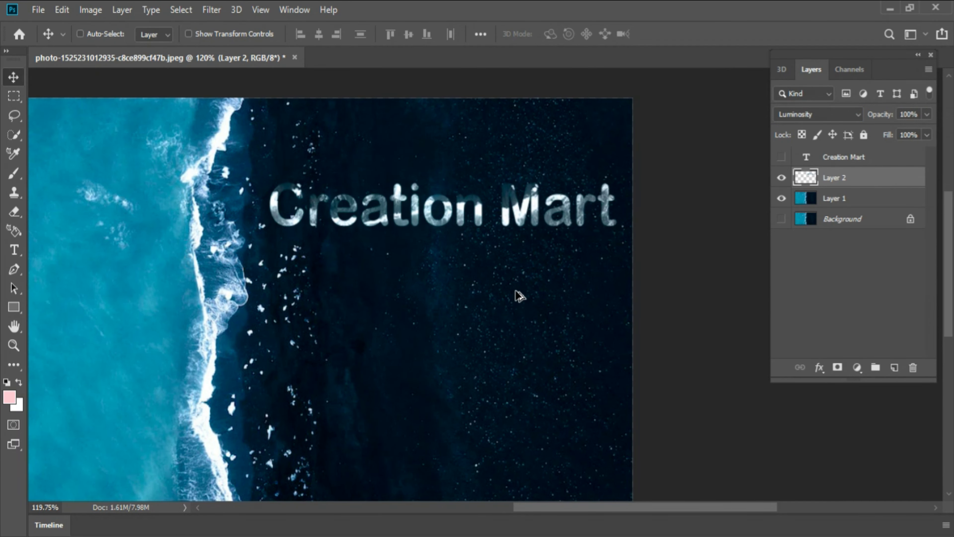
{"action": "key", "text": "ctrl+z"}
{"action": "key", "text": "ctrl+z"}
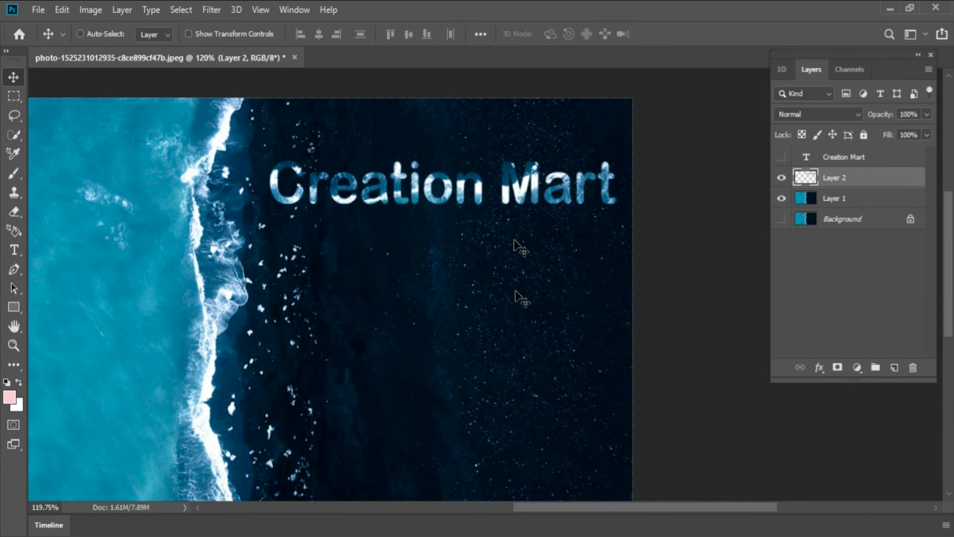
Apply Levels to Layer 2 with black input 14 and brighter midtones.
{"action": "key", "text": "ctrl+l"}
{"action": "left_click_drag", "start_coordinate": [281, 109], "coordinate": [730, 200]}
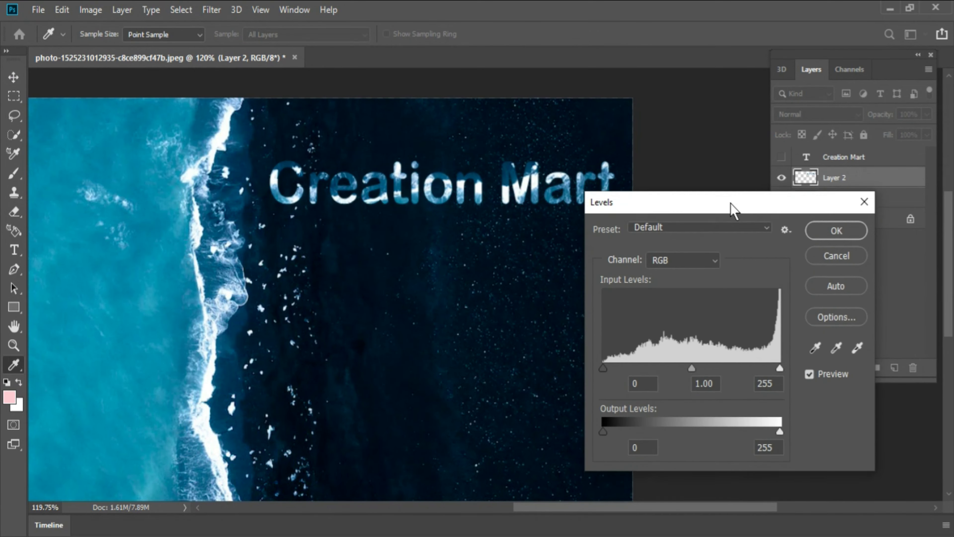
{"action": "mouse_move", "coordinate": [605, 363]}
{"action": "left_mouse_down"}
{"action": "mouse_move", "coordinate": [619, 364]}
{"action": "mouse_move", "coordinate": [539, 367]}
{"action": "left_mouse_up"}
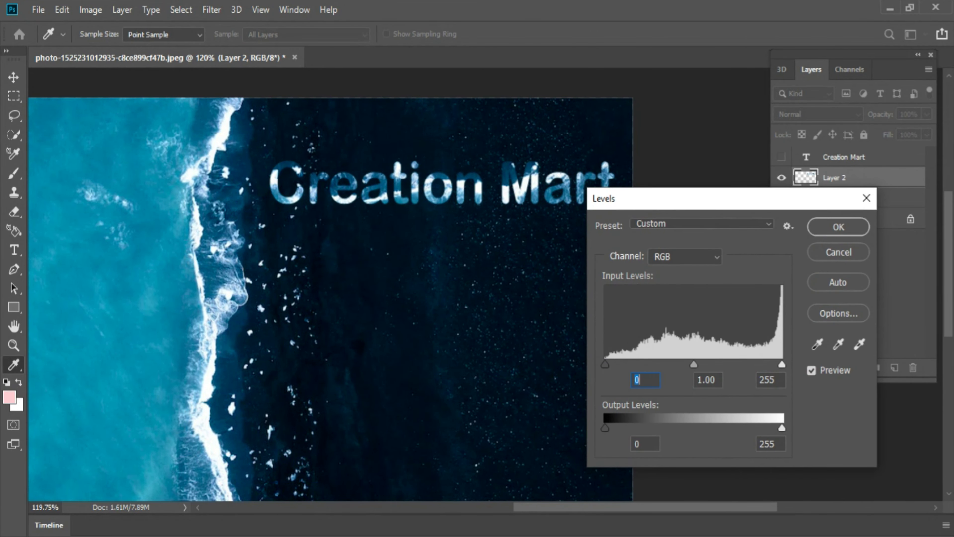
{"action": "mouse_move", "coordinate": [693, 364]}
{"action": "left_mouse_down"}
{"action": "mouse_move", "coordinate": [710, 363]}
{"action": "mouse_move", "coordinate": [620, 364]}
{"action": "mouse_move", "coordinate": [681, 364]}
{"action": "left_mouse_up"}
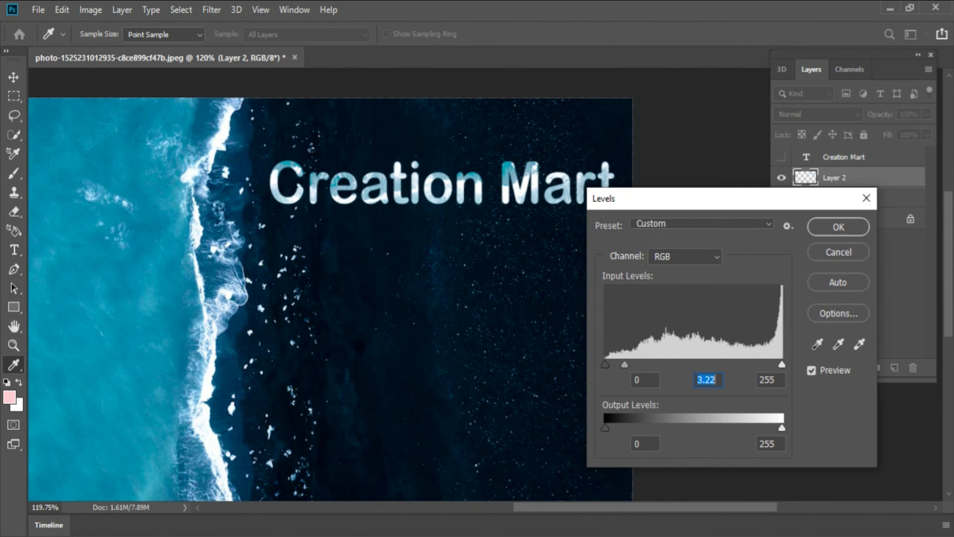
{"action": "left_click", "coordinate": [838, 227]}
Set Layer 2's blend mode to Lighten after trying Darker Color.
{"action": "left_click", "coordinate": [819, 114]}
{"action": "scroll", "coordinate": [819, 114], "scroll_direction": "down", "scroll_amount": 5}
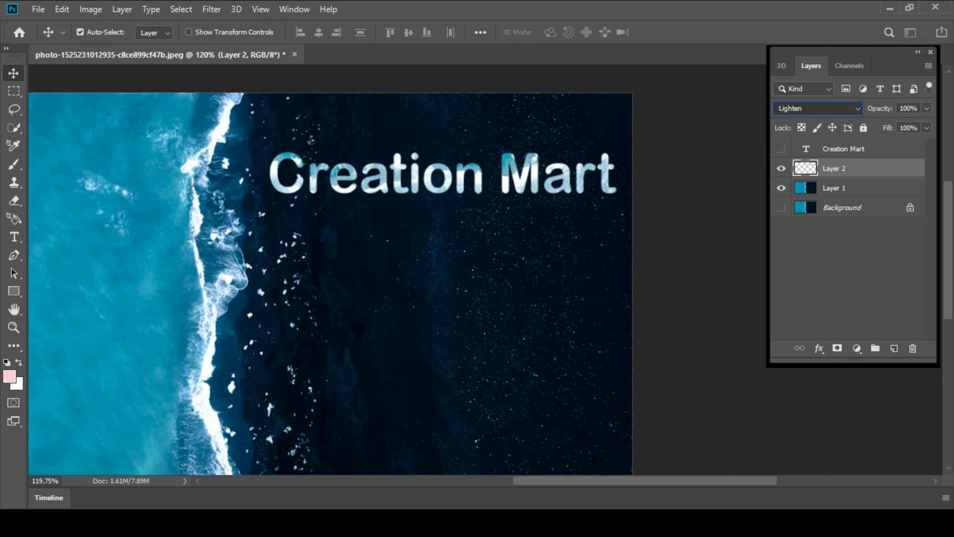
{"action": "scroll", "coordinate": [817, 109], "scroll_direction": "down", "scroll_amount": 4}
{"action": "scroll", "coordinate": [817, 108], "scroll_direction": "down", "scroll_amount": 1}
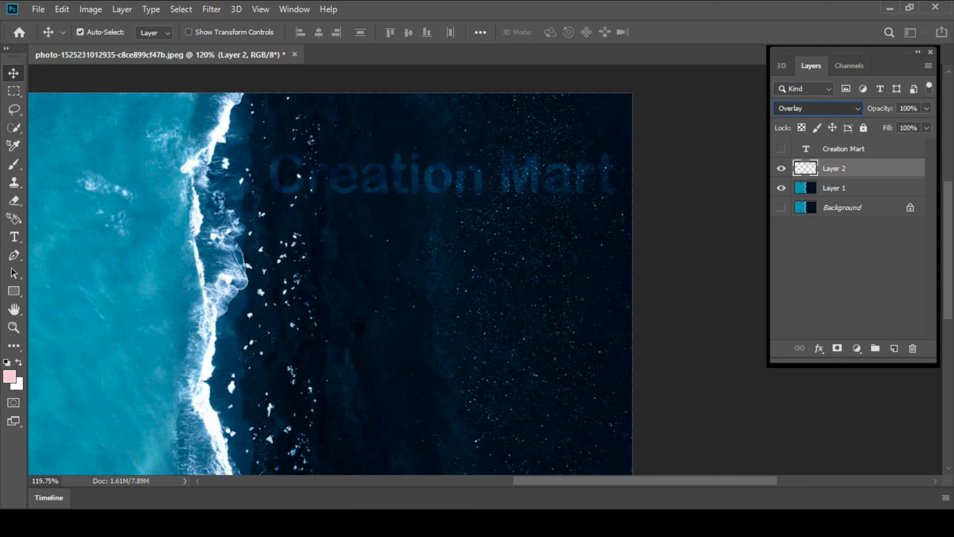
{"action": "scroll", "coordinate": [817, 109], "scroll_direction": "up", "scroll_amount": 2}
{"action": "scroll", "coordinate": [817, 108], "scroll_direction": "up", "scroll_amount": 2}
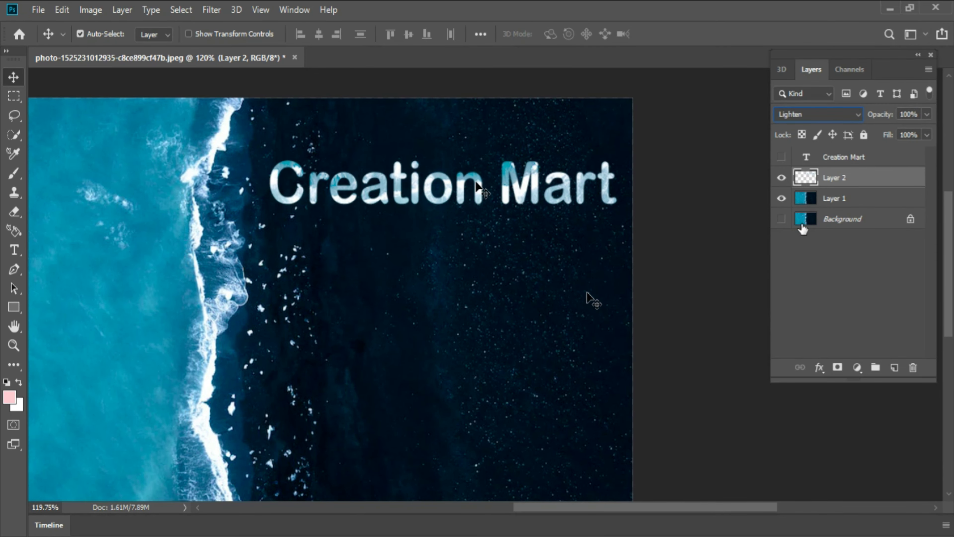
{"action": "key", "text": "Up"}
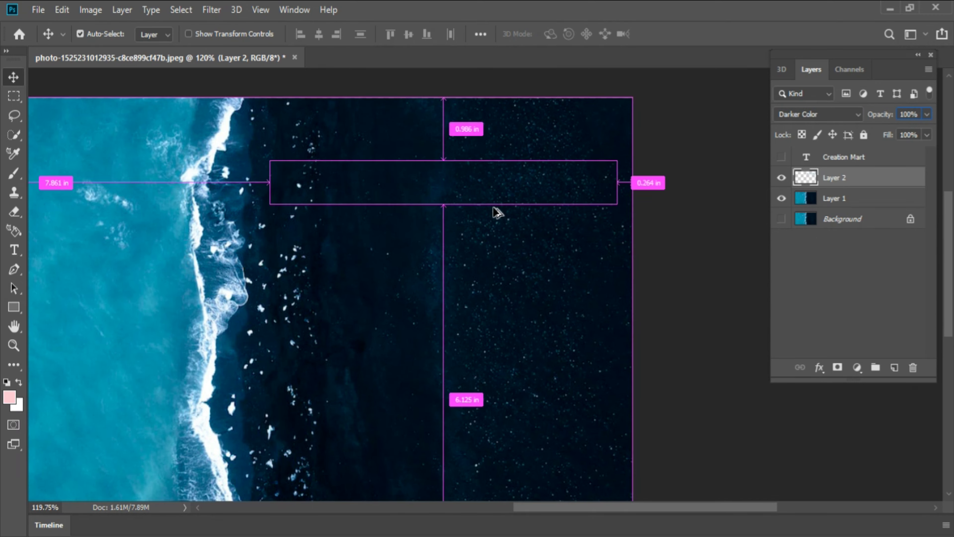
{"action": "key", "text": "Down"}
{"action": "left_click", "coordinate": [518, 235]}
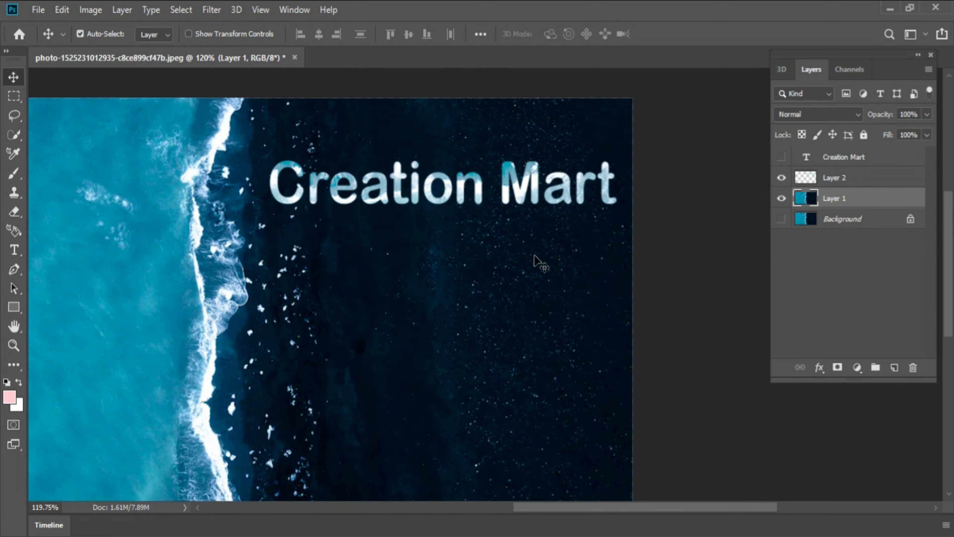
Zoom in on the title and make the hidden Creation Mart text layer visible again.
{"action": "key", "text": "ctrl+minus"}
{"action": "left_click_drag", "start_coordinate": [543, 263], "coordinate": [672, 214]}
{"action": "left_click_drag", "start_coordinate": [532, 308], "coordinate": [376, 336]}
{"action": "mouse_move", "coordinate": [538, 251]}
{"action": "left_mouse_down"}
{"action": "mouse_move", "coordinate": [397, 245]}
{"action": "mouse_move", "coordinate": [428, 217]}
{"action": "mouse_move", "coordinate": [432, 207]}
{"action": "mouse_move", "coordinate": [417, 203]}
{"action": "left_mouse_up"}
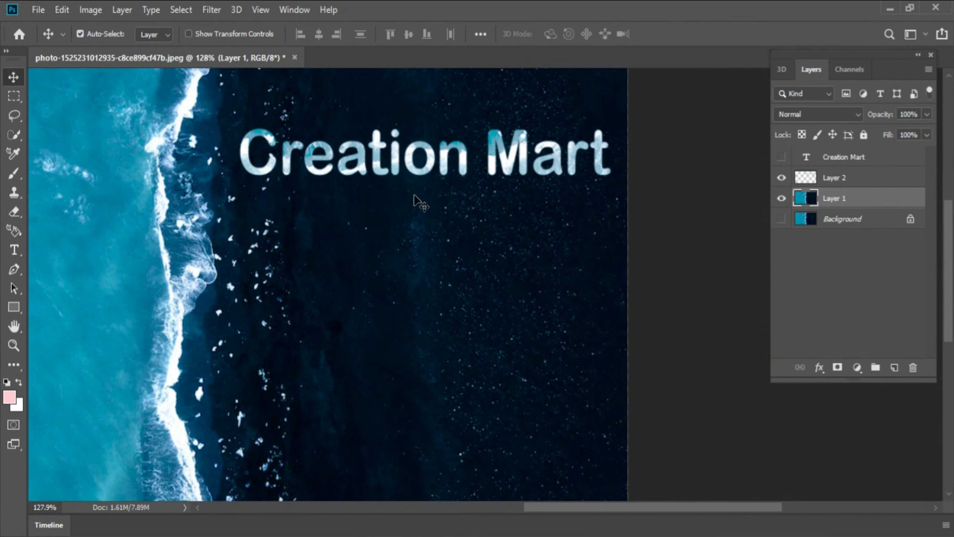
{"action": "key", "text": "t"}
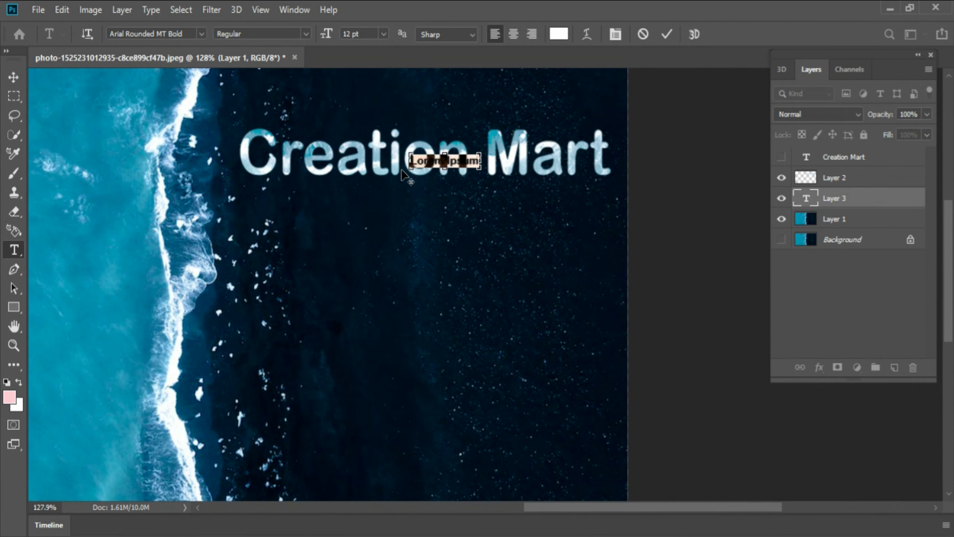
{"action": "left_click", "coordinate": [403, 166]}
{"action": "key", "text": "Escape"}
{"action": "key", "text": "v"}
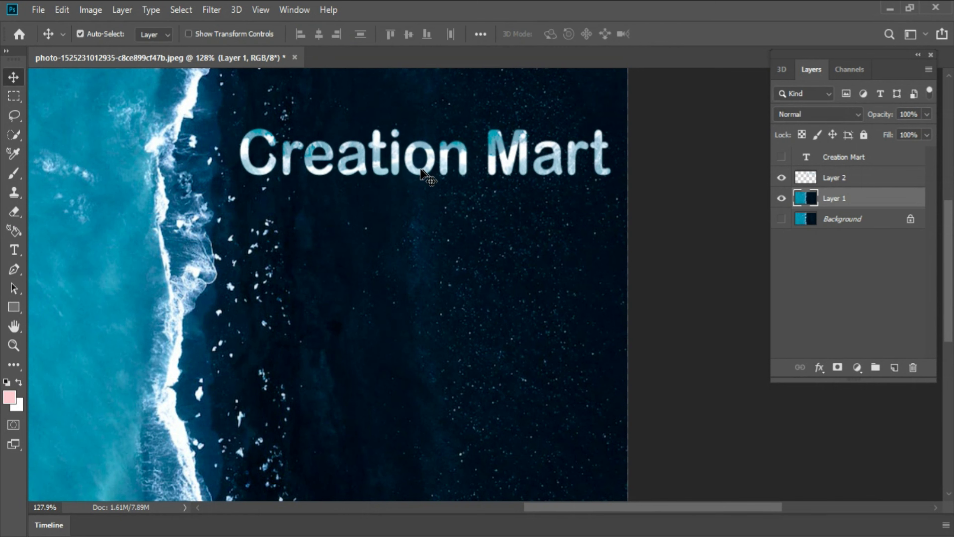
{"action": "left_click", "coordinate": [421, 172]}
{"action": "left_click", "coordinate": [858, 161]}
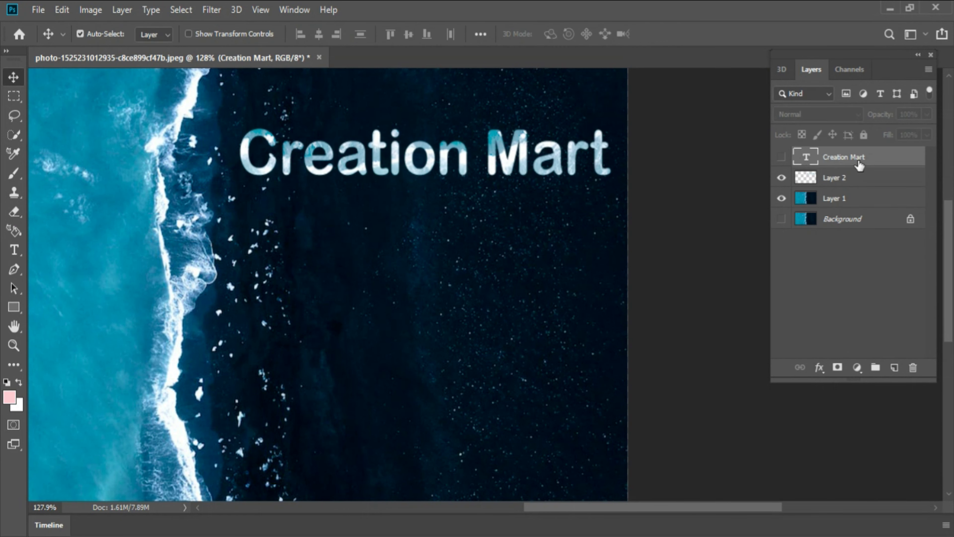
{"action": "left_click", "coordinate": [780, 158]}
Rotate the white text horizontal, centre it below the title, and select its wording.
{"action": "left_click_drag", "start_coordinate": [182, 246], "coordinate": [209, 262]}
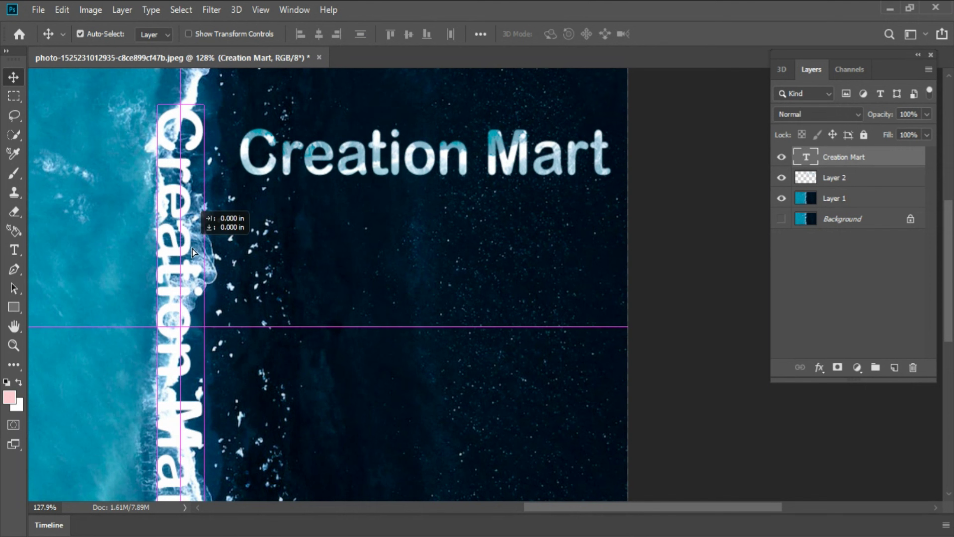
{"action": "key", "text": "ctrl+t"}
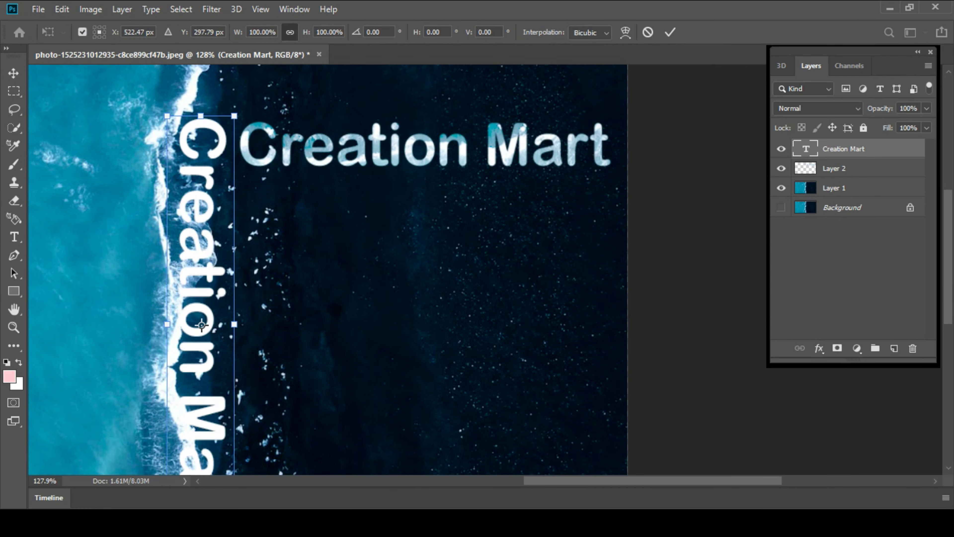
{"action": "key", "text": "ctrl+z"}
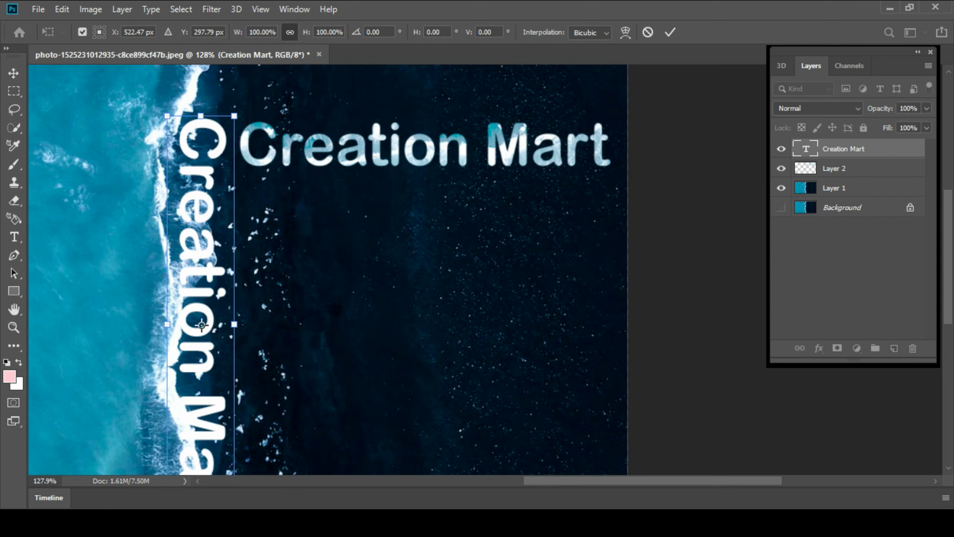
{"action": "left_click_drag", "start_coordinate": [299, 333], "coordinate": [477, 299]}
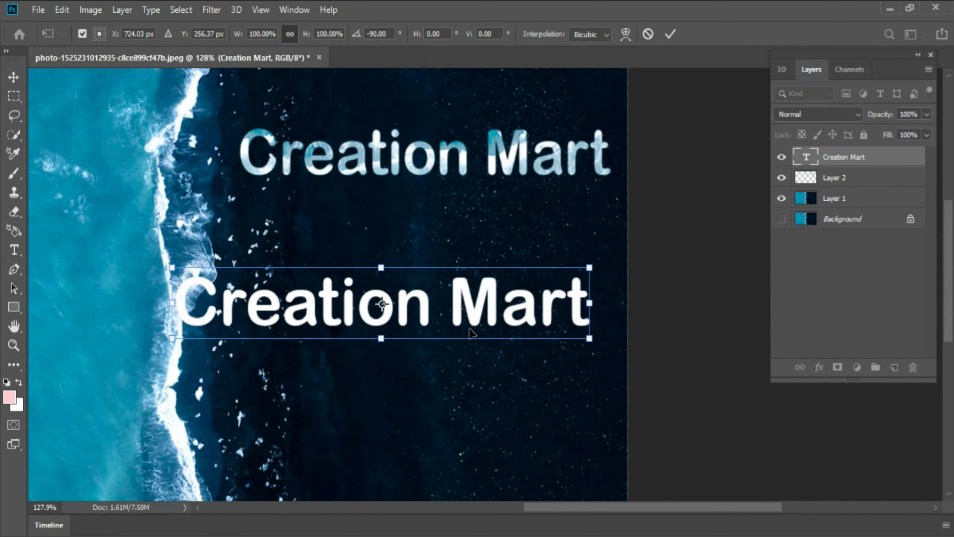
{"action": "key", "text": "Return"}
{"action": "key", "text": "t"}
{"action": "mouse_move", "coordinate": [586, 316]}
{"action": "left_mouse_down"}
{"action": "mouse_move", "coordinate": [530, 302]}
{"action": "mouse_move", "coordinate": [96, 276]}
{"action": "left_mouse_up"}
Replace the wording with two lines, 'Follow the Change' and 'for more Viedos', and commit.
{"action": "key", "text": "BackSpace"}
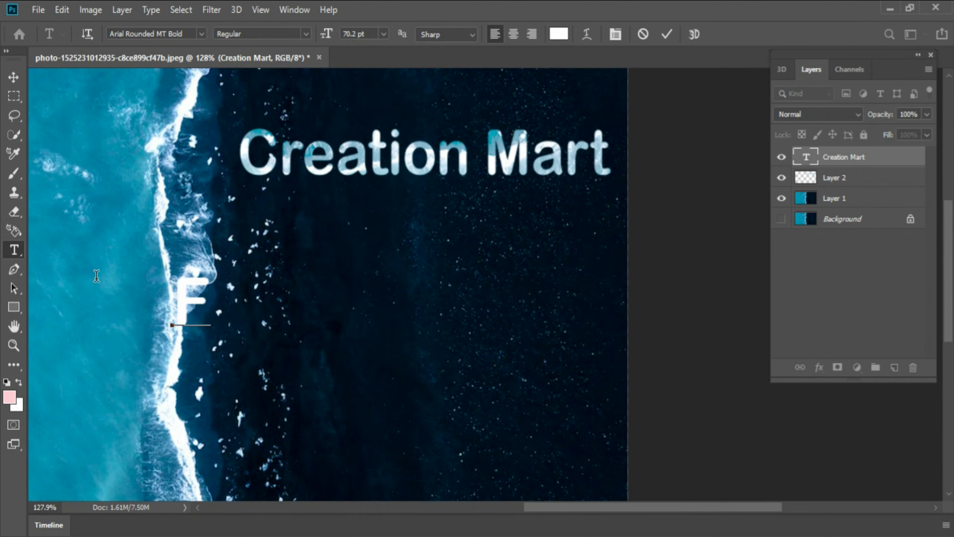
{"action": "type", "text": "Follow th"}
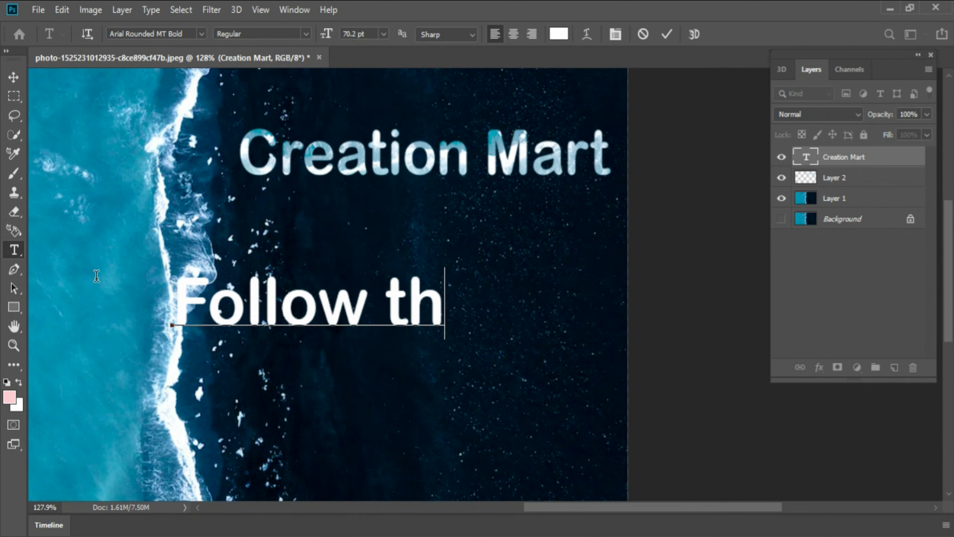
{"action": "type", "text": "e Ch"}
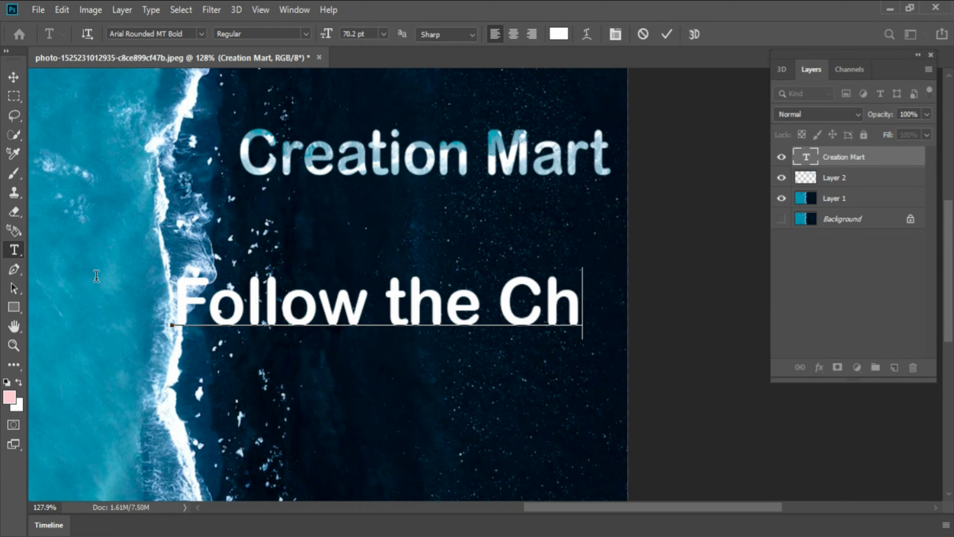
{"action": "type", "text": "ange"}
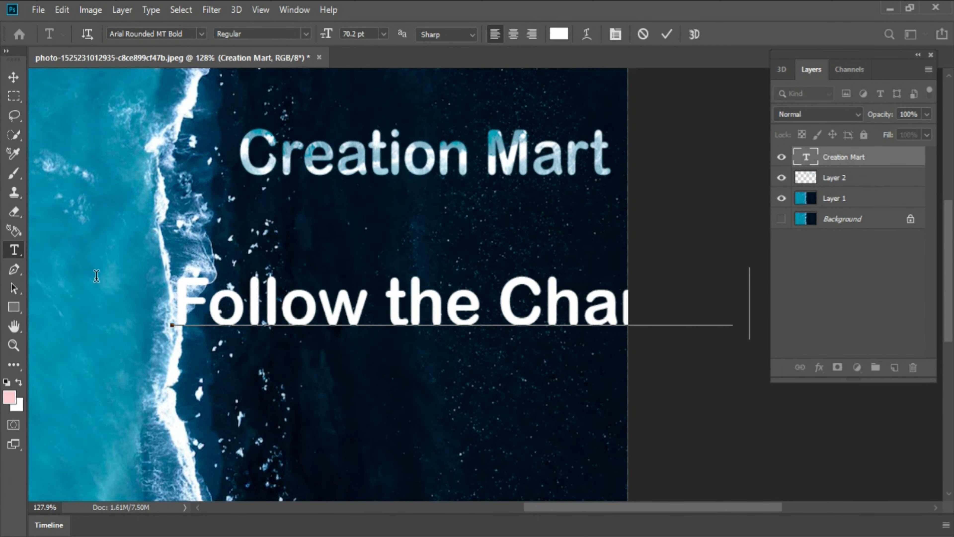
{"action": "key", "text": "Return"}
{"action": "type", "text": "for more "}
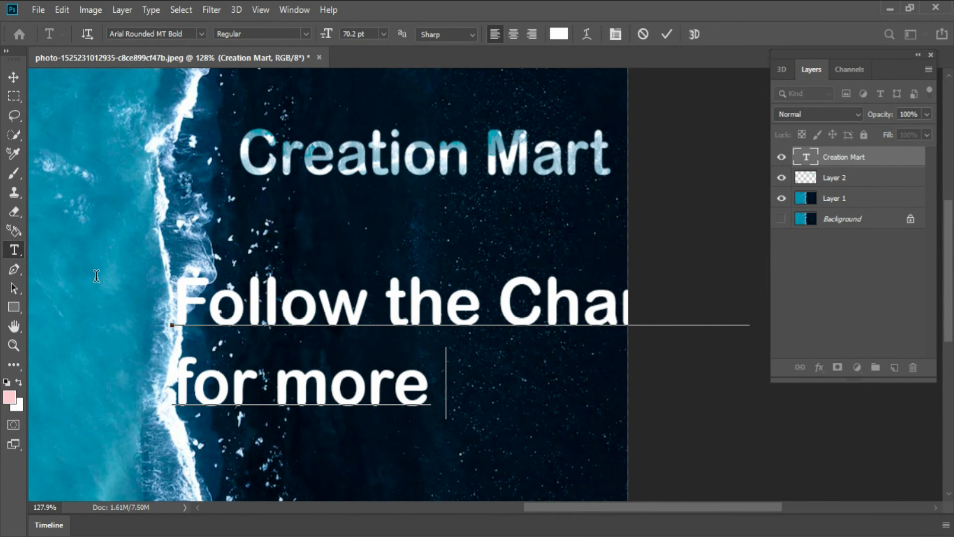
{"action": "type", "text": "Vie"}
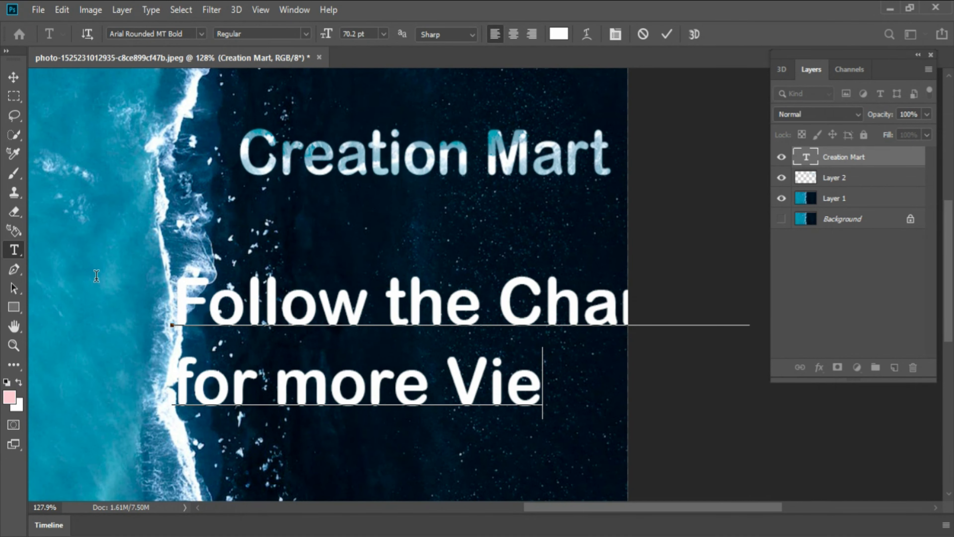
{"action": "type", "text": "dos"}
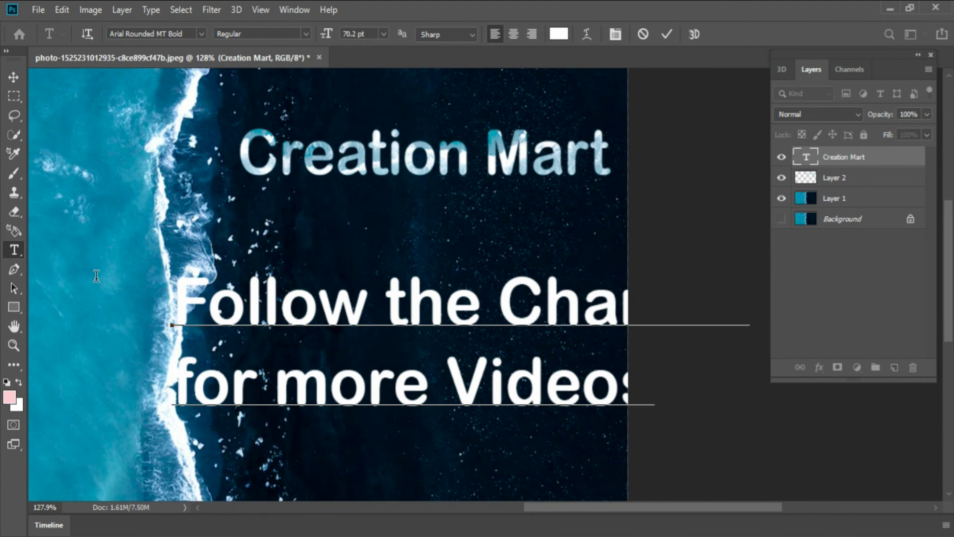
{"action": "key", "text": "ctrl+Return"}
{"action": "key", "text": "ctrl+t"}
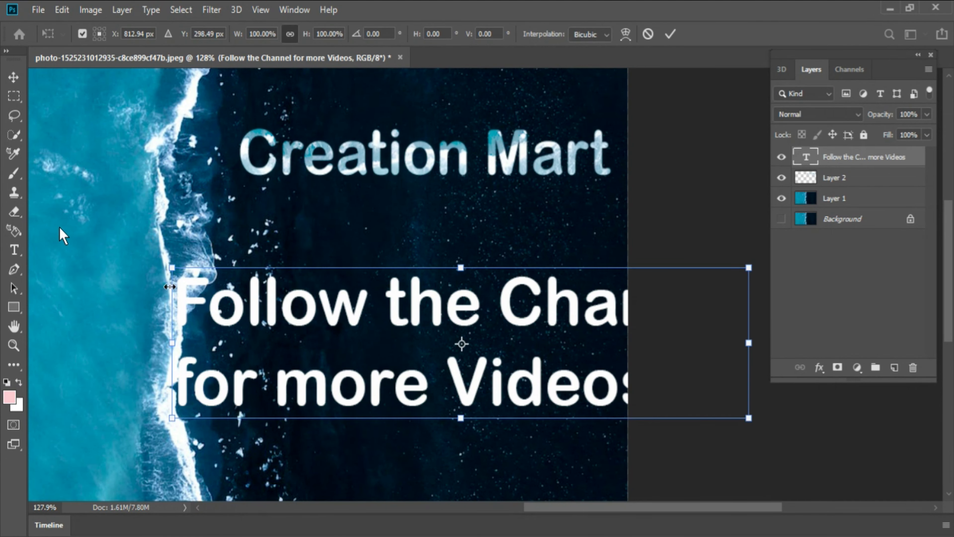
Shrink the two-line subtitle, move it up and left, and stretch it slightly taller.
{"action": "mouse_move", "coordinate": [171, 266]}
{"action": "left_mouse_down"}
{"action": "mouse_move", "coordinate": [262, 335]}
{"action": "mouse_move", "coordinate": [313, 358]}
{"action": "left_mouse_up"}
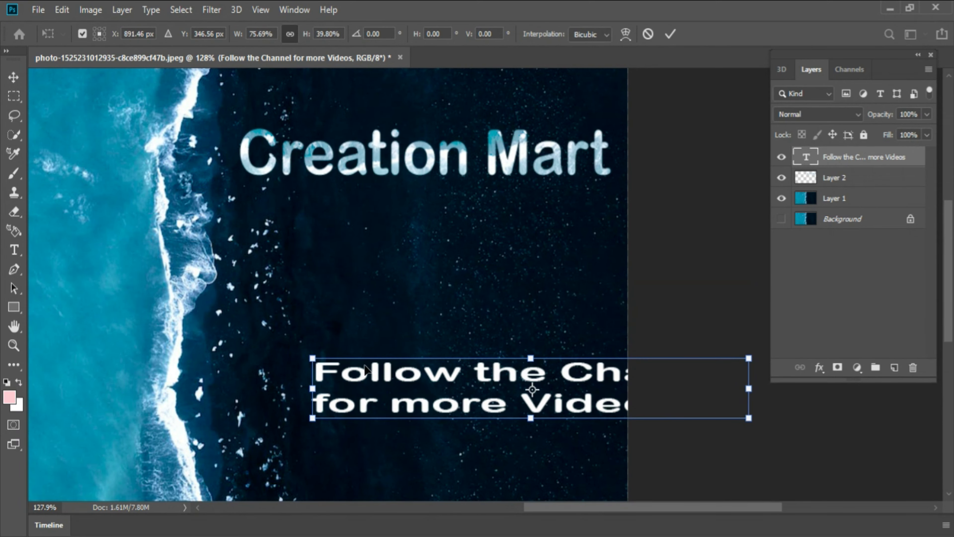
{"action": "mouse_move", "coordinate": [382, 385]}
{"action": "left_mouse_down"}
{"action": "mouse_move", "coordinate": [195, 280]}
{"action": "mouse_move", "coordinate": [243, 301]}
{"action": "left_mouse_up"}
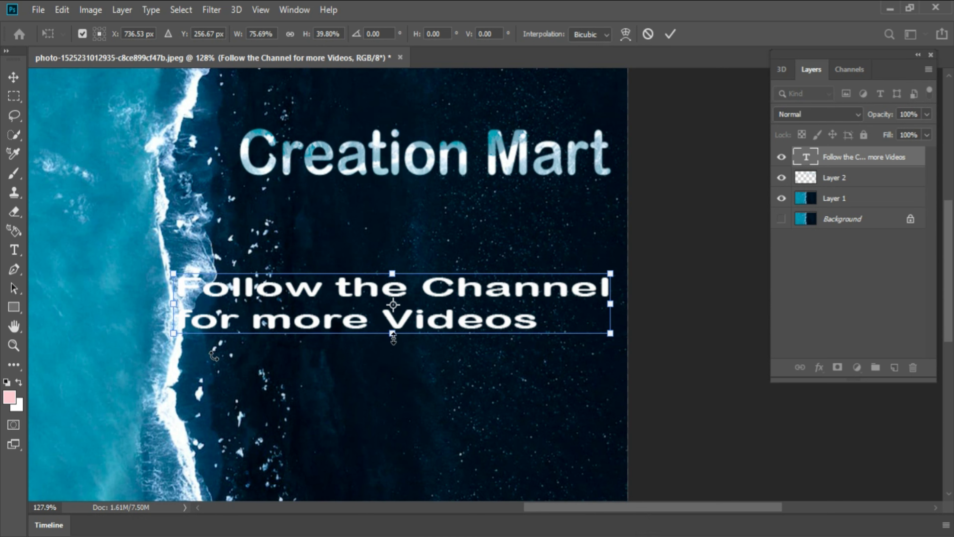
{"action": "left_click_drag", "start_coordinate": [392, 332], "coordinate": [392, 380]}
{"action": "key", "text": "Return"}
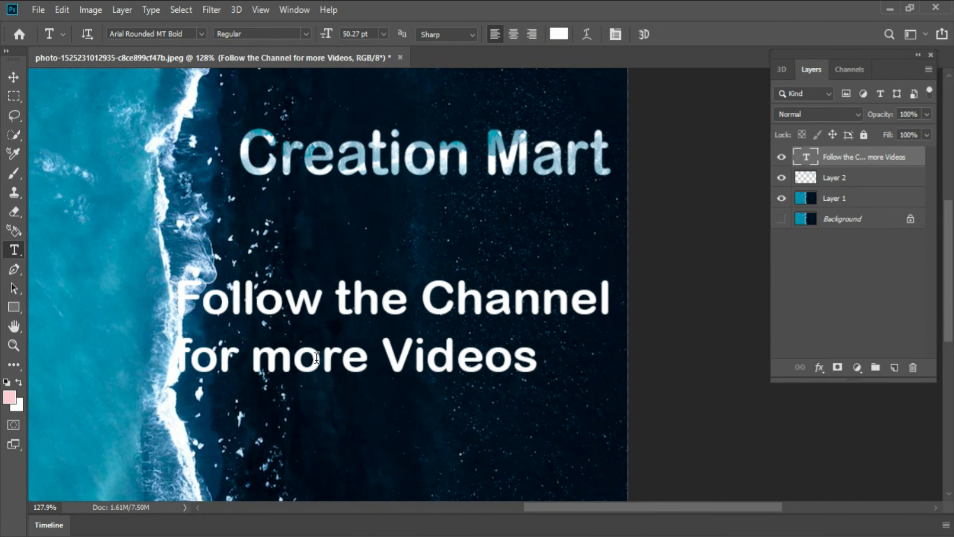
Change the subtitle font to Arial.
{"action": "left_click", "coordinate": [191, 33]}
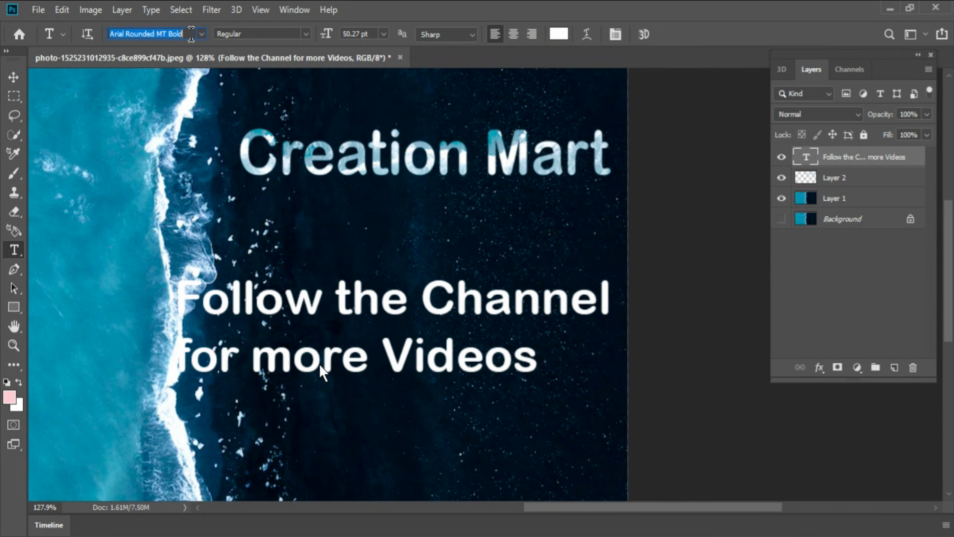
{"action": "left_click", "coordinate": [201, 34]}
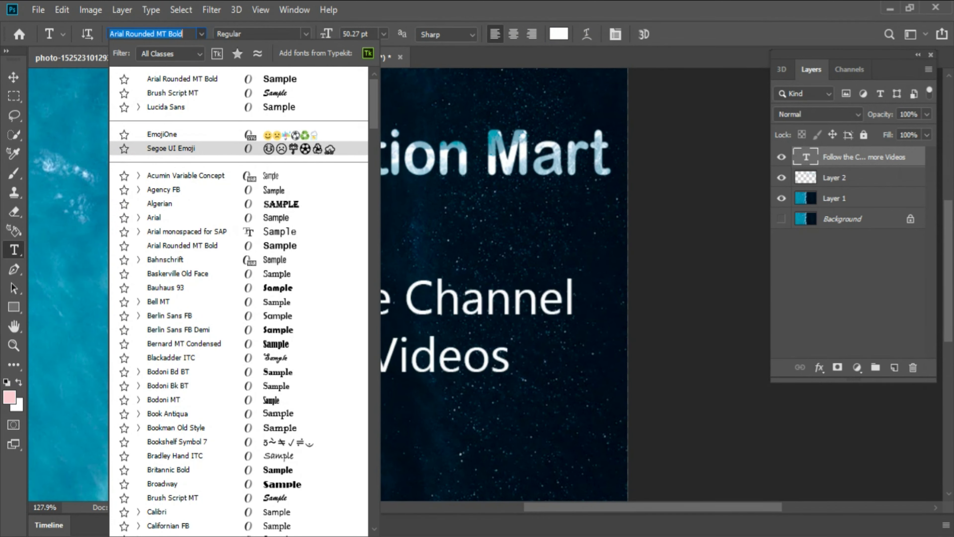
{"action": "left_click", "coordinate": [166, 217]}
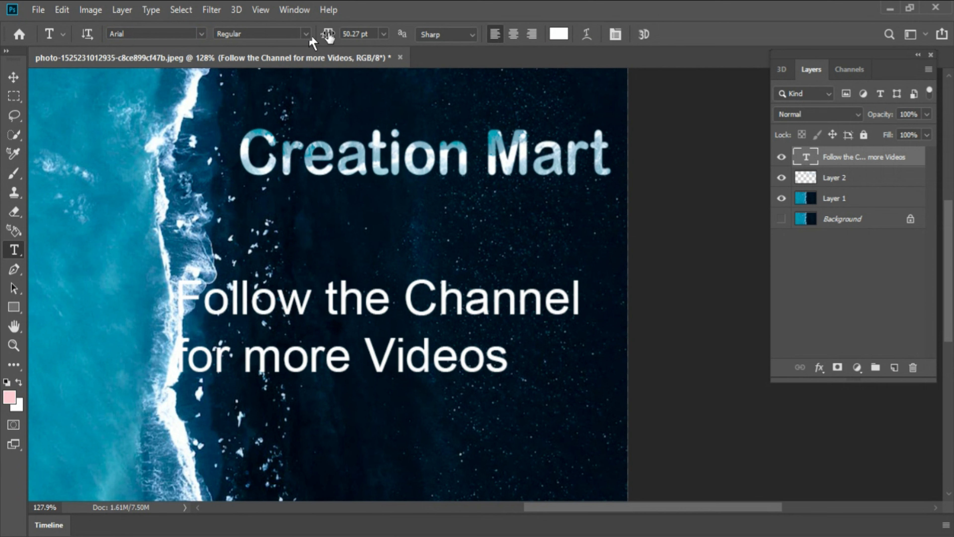
Shrink the subtitle again from its top-right corner; a stray Lorem Ipsum text layer gets added.
{"action": "key", "text": "ctrl+t"}
{"action": "mouse_move", "coordinate": [582, 276]}
{"action": "left_mouse_down"}
{"action": "mouse_move", "coordinate": [528, 319]}
{"action": "mouse_move", "coordinate": [443, 336]}
{"action": "left_mouse_up"}
{"action": "key", "text": "Return"}
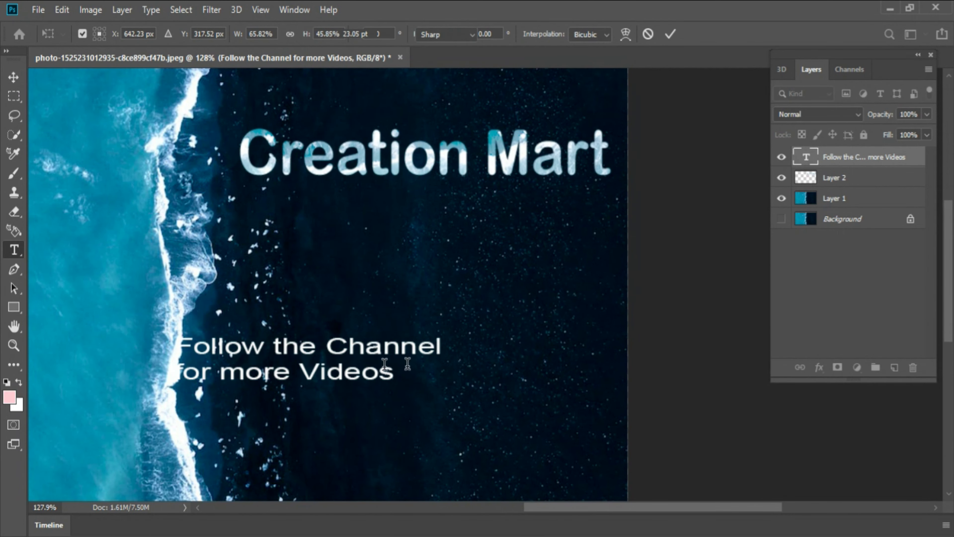
{"action": "left_click", "coordinate": [173, 373]}
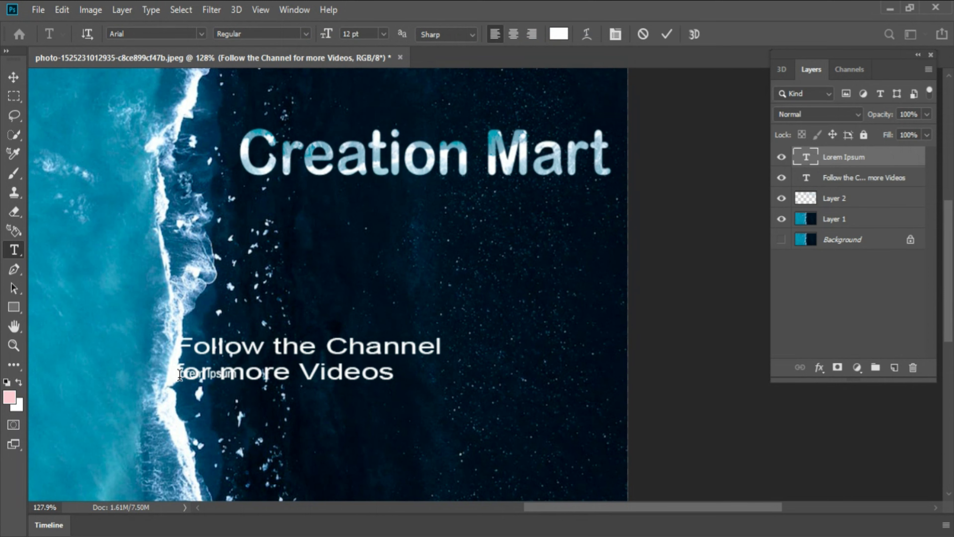
{"action": "left_click", "coordinate": [192, 444]}
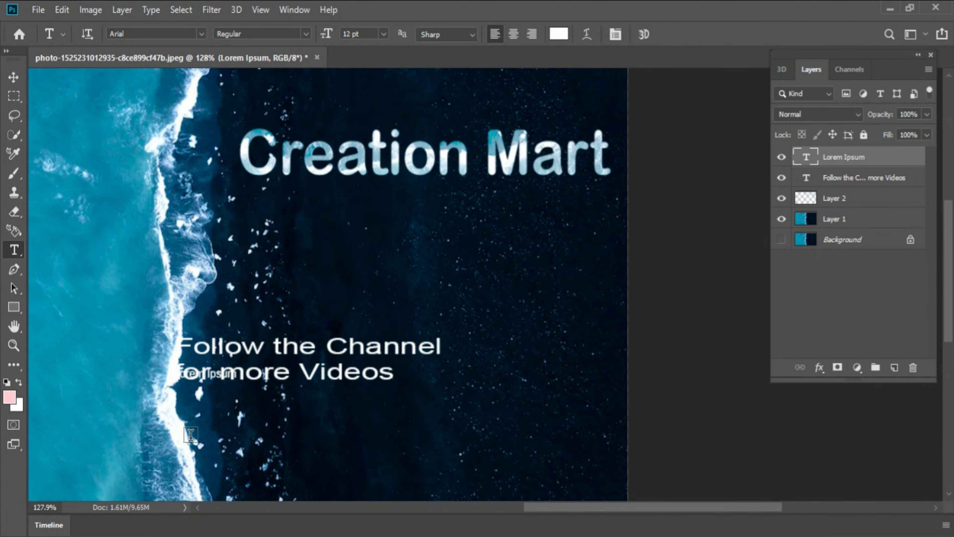
Remove the Lorem Ipsum placeholder and join the subtitle onto a single line.
{"action": "key", "text": "ctrl+z"}
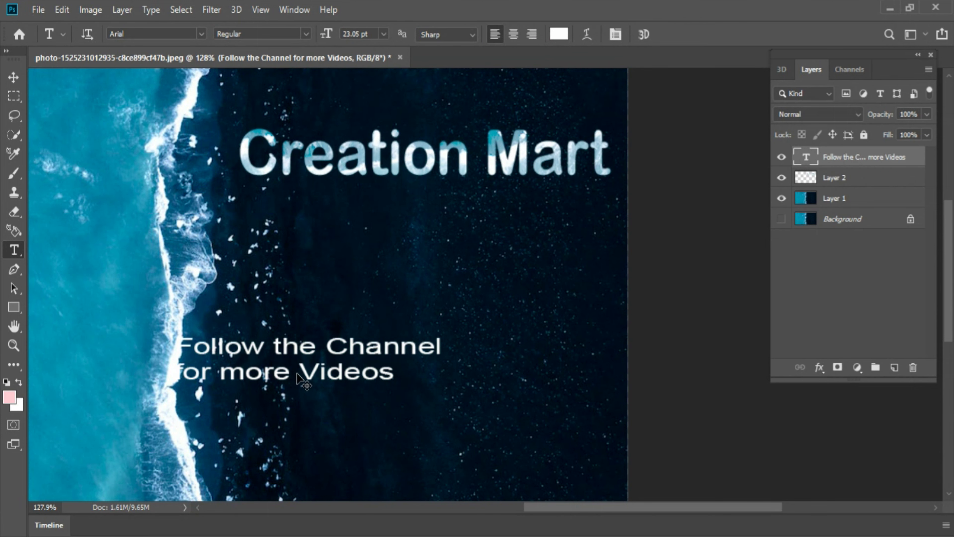
{"action": "left_click", "coordinate": [297, 371]}
{"action": "key", "text": "BackSpace"}
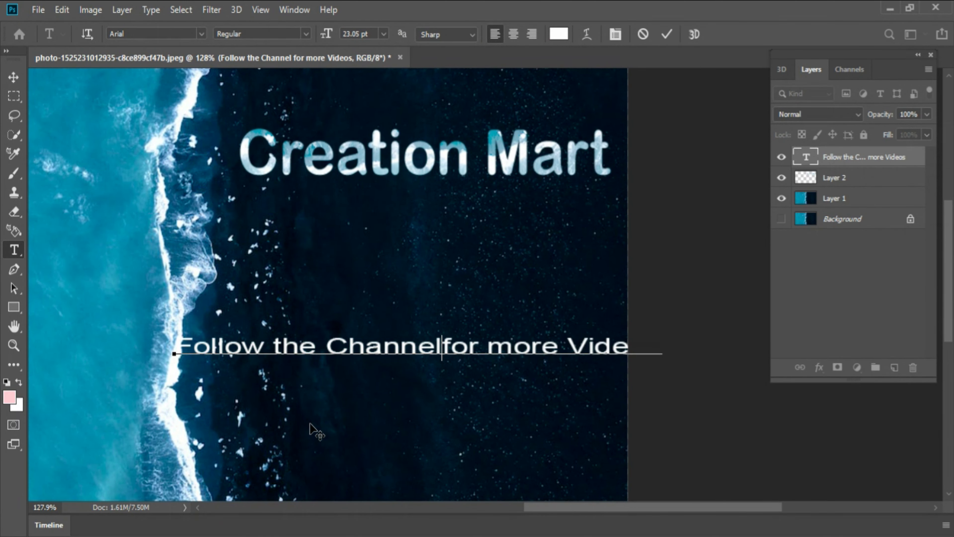
{"action": "left_click", "coordinate": [310, 423]}
Scale the one-line subtitle down and place it directly beneath the Creation Mart title.
{"action": "key", "text": "ctrl+t"}
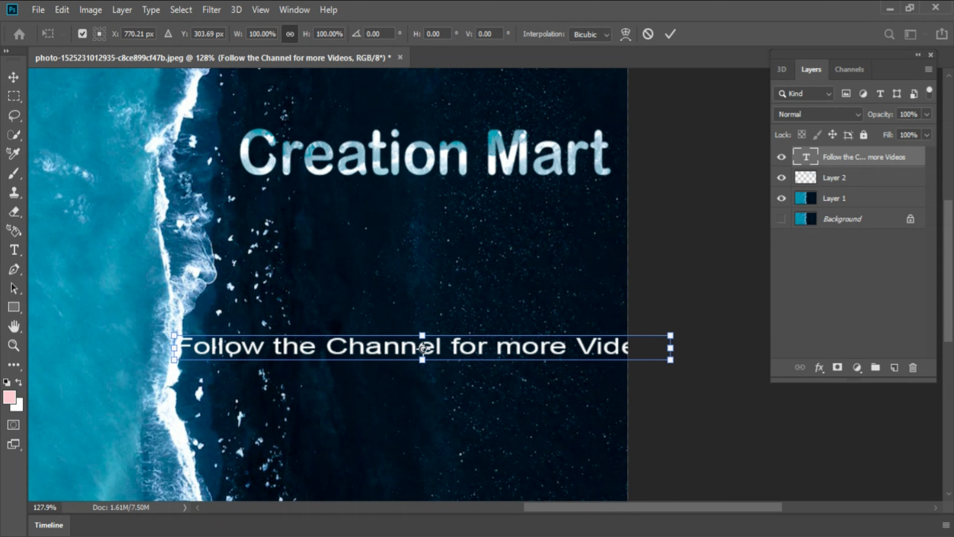
{"action": "left_click_drag", "start_coordinate": [174, 335], "coordinate": [385, 333]}
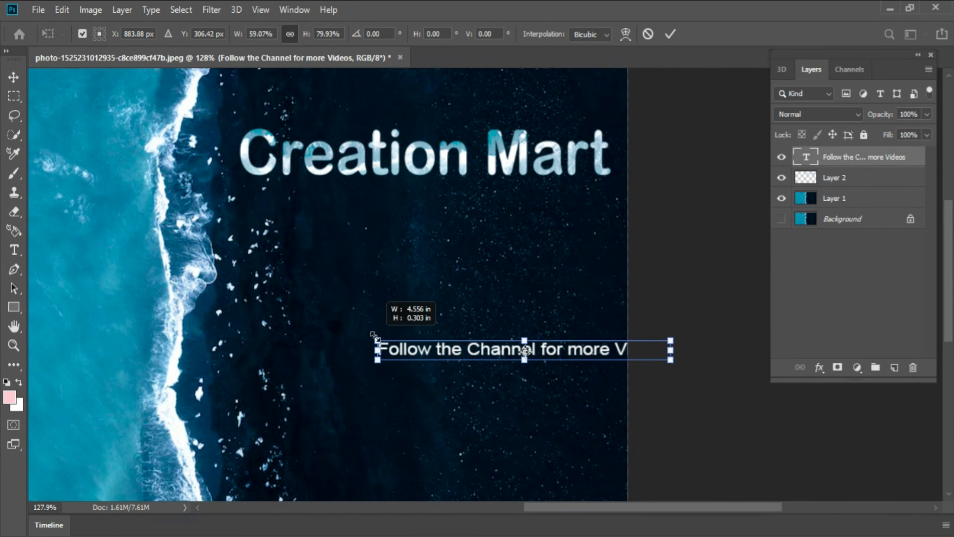
{"action": "left_click_drag", "start_coordinate": [385, 333], "coordinate": [380, 212]}
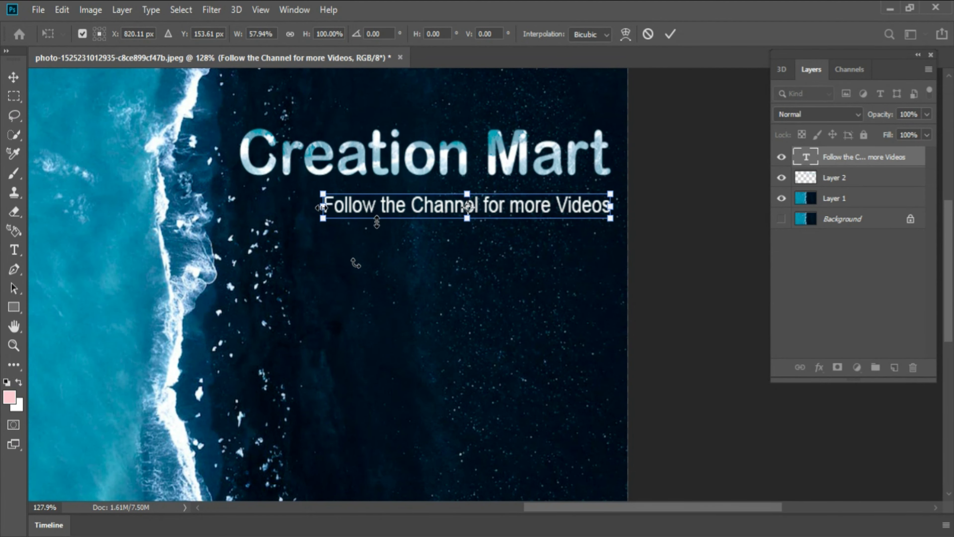
{"action": "mouse_move", "coordinate": [322, 218]}
{"action": "left_mouse_down"}
{"action": "mouse_move", "coordinate": [300, 216]}
{"action": "mouse_move", "coordinate": [338, 212]}
{"action": "left_mouse_up"}
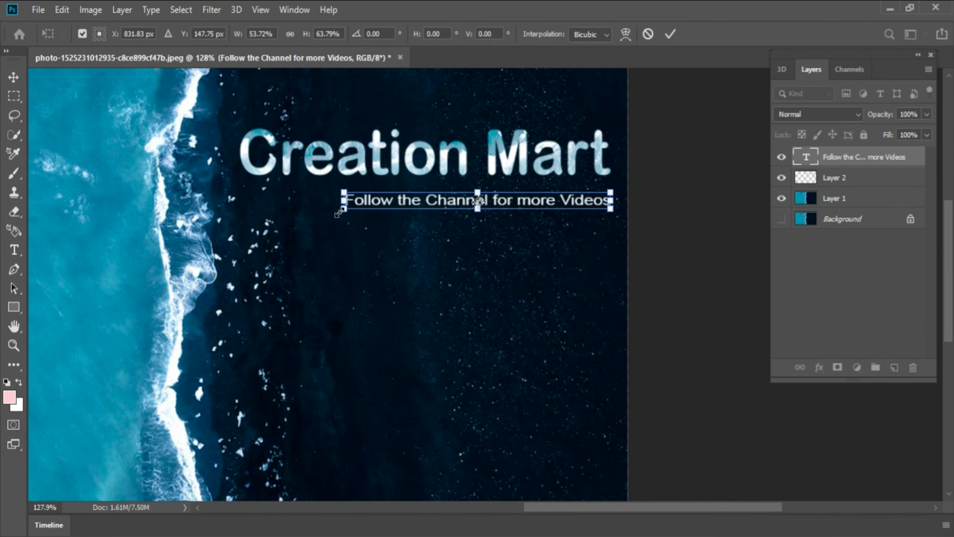
{"action": "key", "text": "Return"}
{"action": "key", "text": "t"}
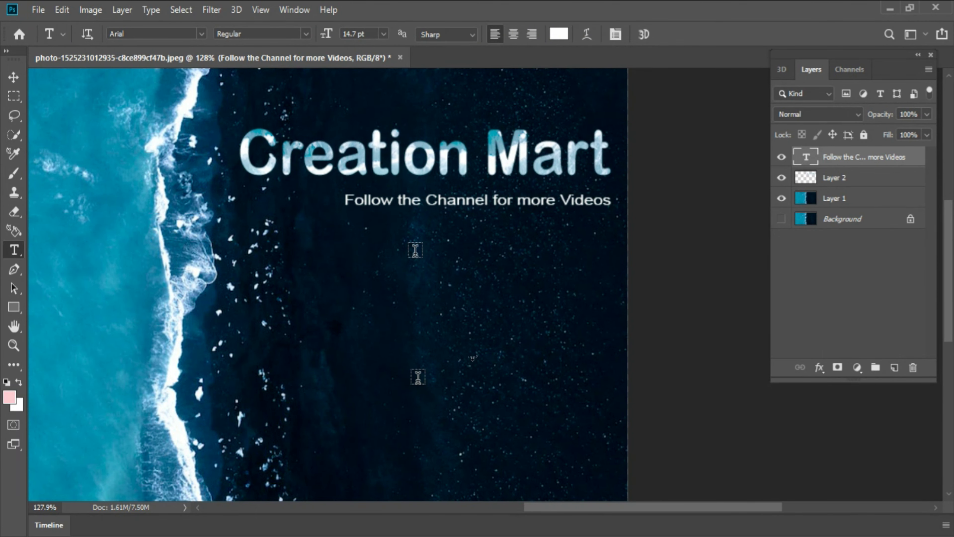
{"action": "key", "text": "ctrl+minus"}
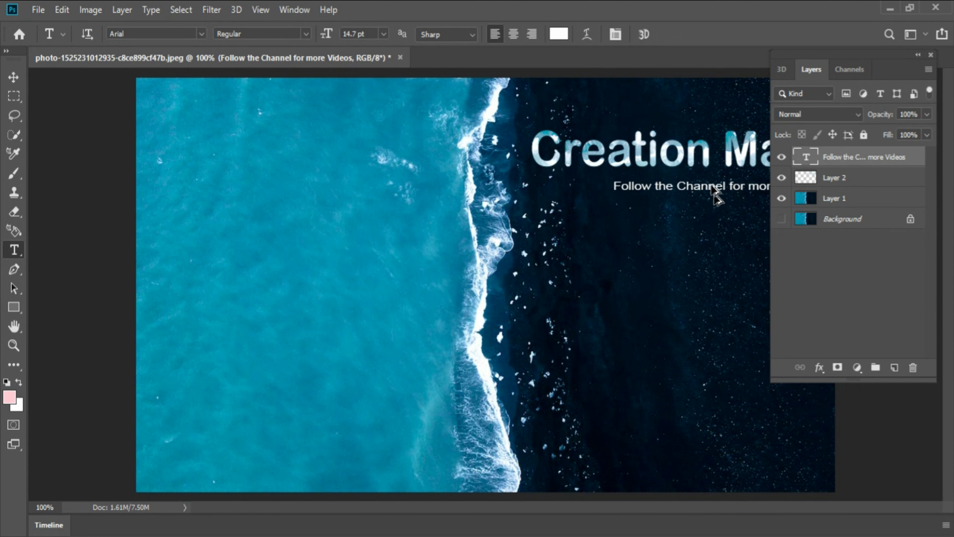
Duplicate the subtitle lower on the image and change its text to 01 / 27 /2023.
{"action": "mouse_move", "coordinate": [715, 196]}
{"action": "left_mouse_down"}
{"action": "mouse_move", "coordinate": [690, 388]}
{"action": "mouse_move", "coordinate": [320, 328]}
{"action": "mouse_move", "coordinate": [387, 358]}
{"action": "left_mouse_up"}
{"action": "scroll", "coordinate": [688, 398], "scroll_direction": "up", "scroll_amount": 2}
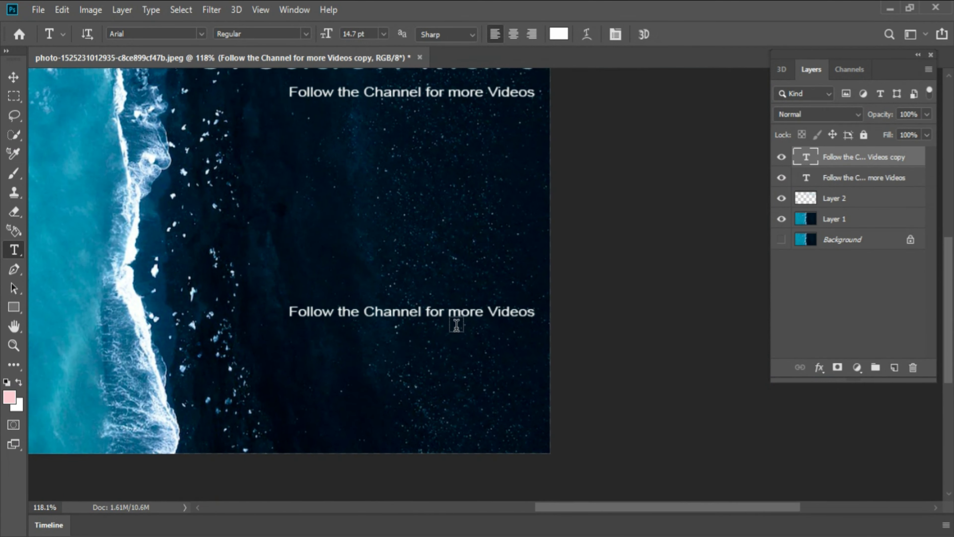
{"action": "left_click", "coordinate": [458, 315]}
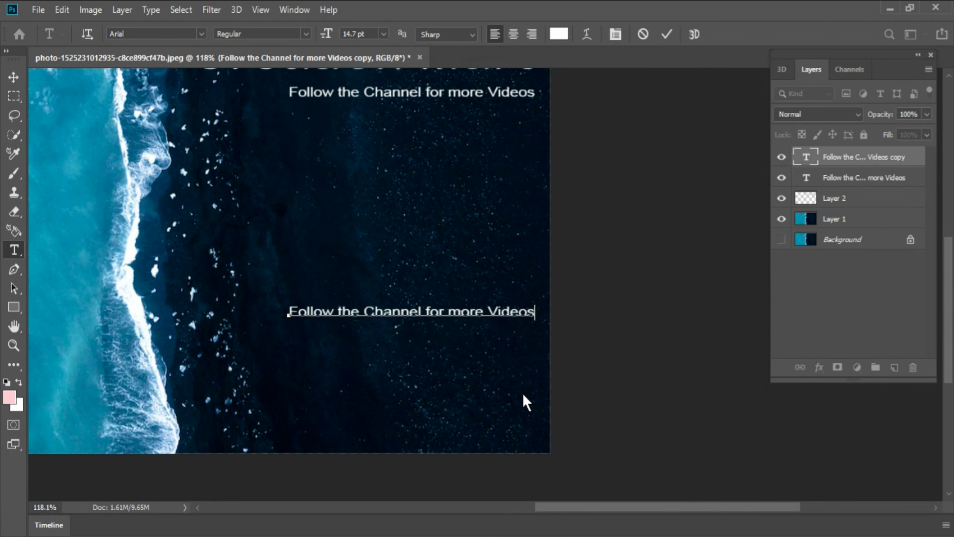
{"action": "key", "text": "ctrl+a"}
{"action": "type", "text": "01"}
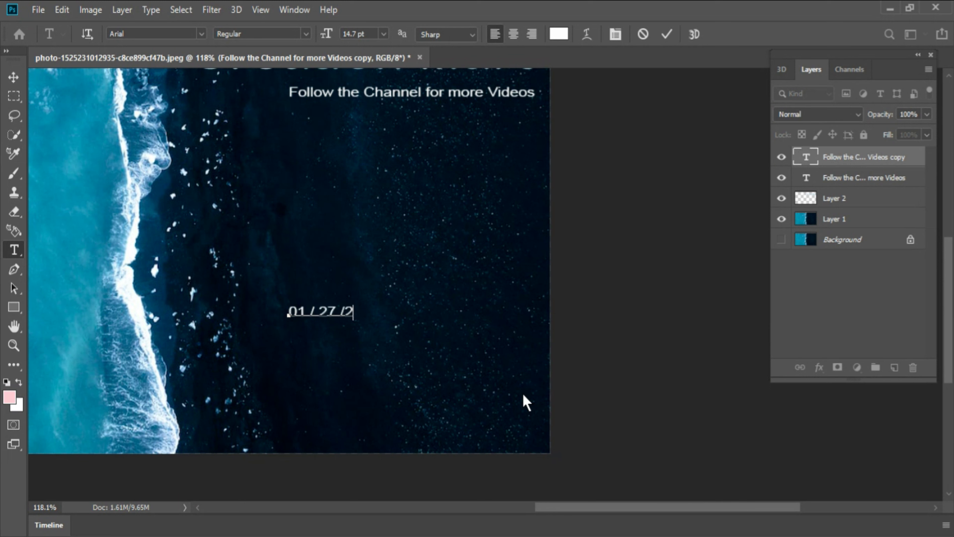
{"action": "type", "text": "3"}
{"action": "key", "text": "ctrl+Return"}
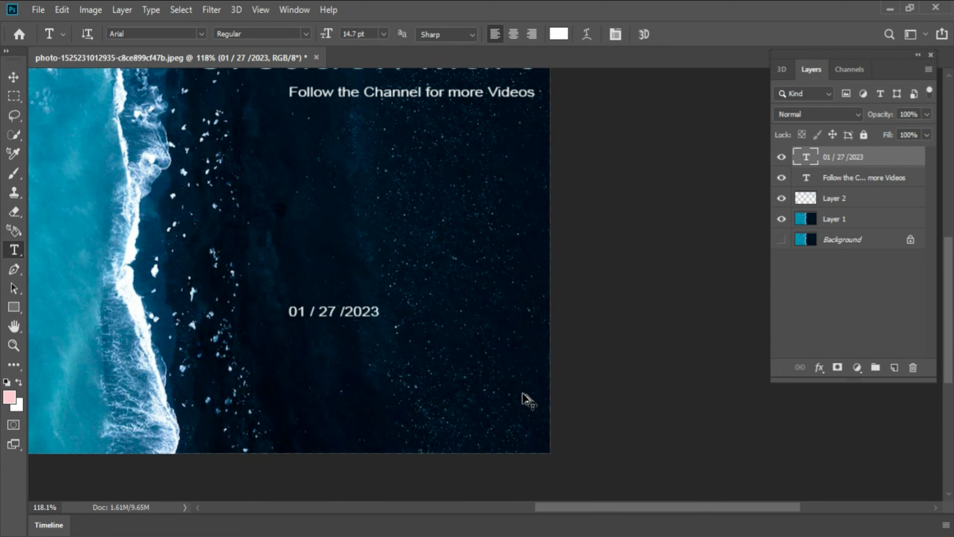
{"action": "key", "text": "ctrl+t"}
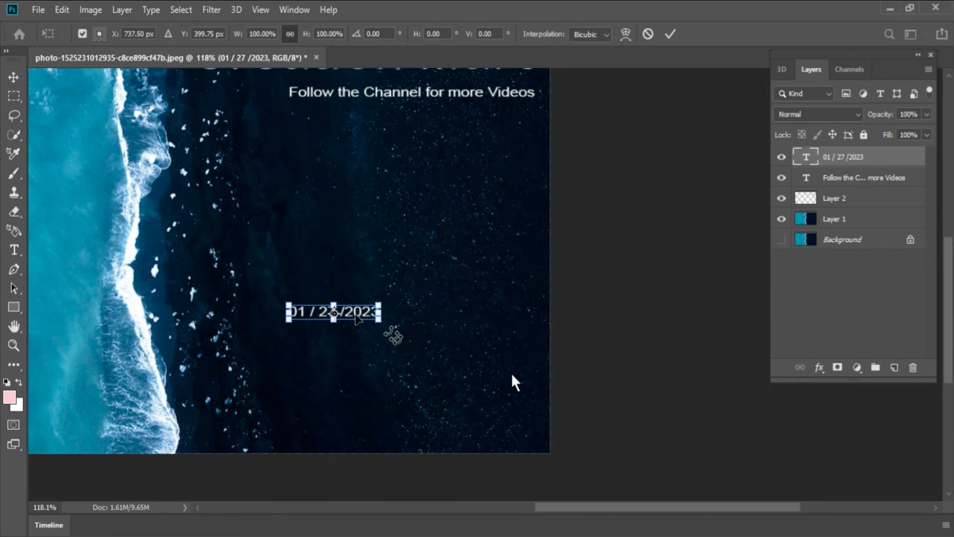
Enlarge the date text and set its 01 to 50 pt.
{"action": "mouse_move", "coordinate": [378, 320]}
{"action": "left_mouse_down"}
{"action": "mouse_move", "coordinate": [504, 359]}
{"action": "mouse_move", "coordinate": [514, 433]}
{"action": "left_mouse_up"}
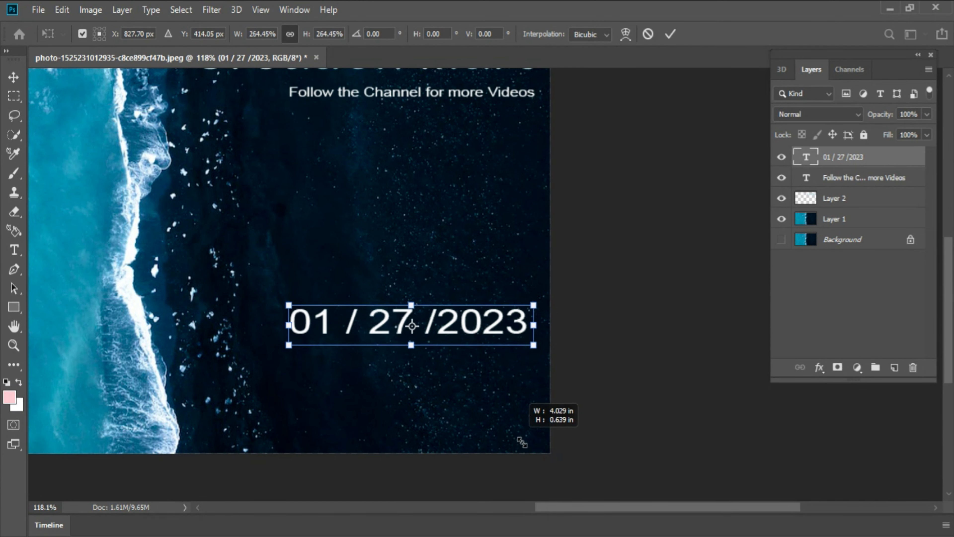
{"action": "key", "text": "Return"}
{"action": "key", "text": "t"}
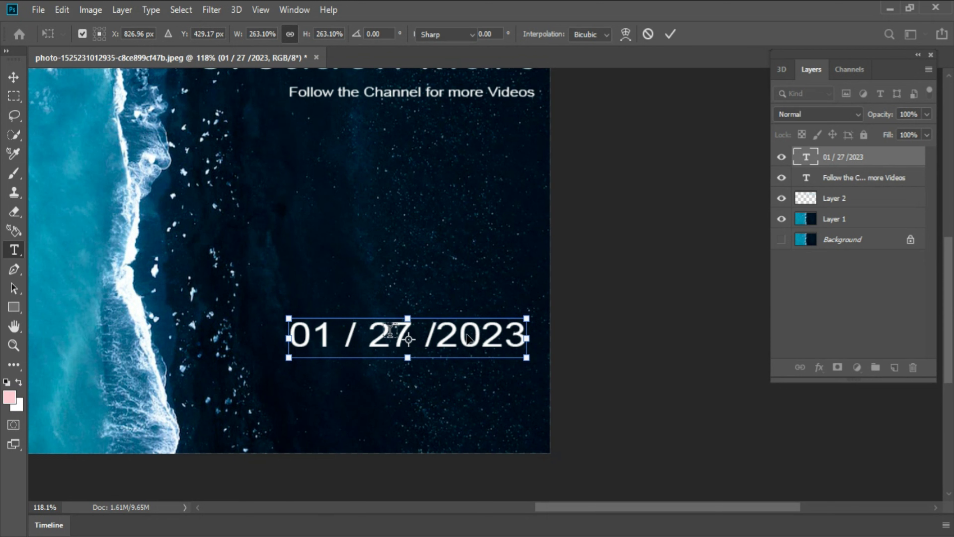
{"action": "double_click", "coordinate": [326, 328]}
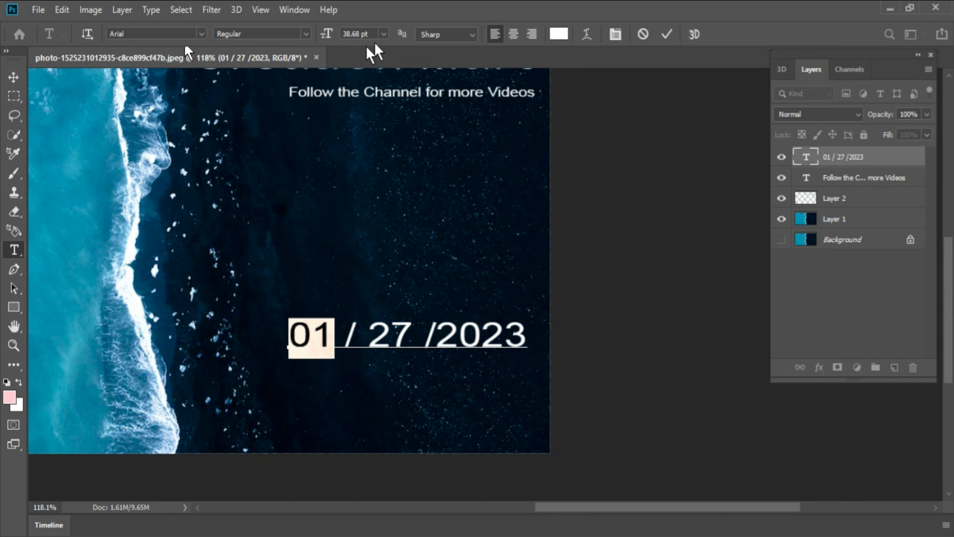
{"action": "left_click", "coordinate": [372, 34]}
{"action": "type", "text": "5"}
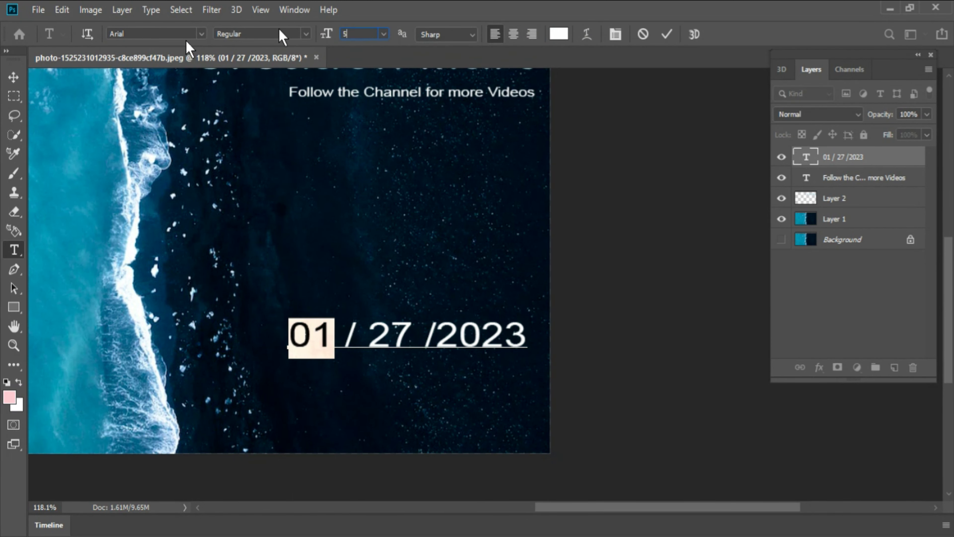
{"action": "type", "text": "0"}
{"action": "key", "text": "Return"}
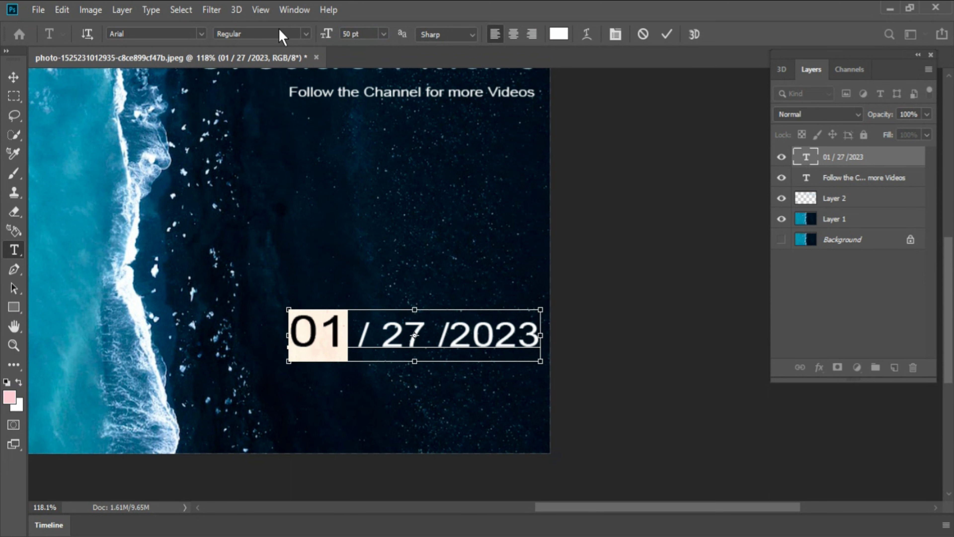
{"action": "key", "text": "ctrl+Return"}
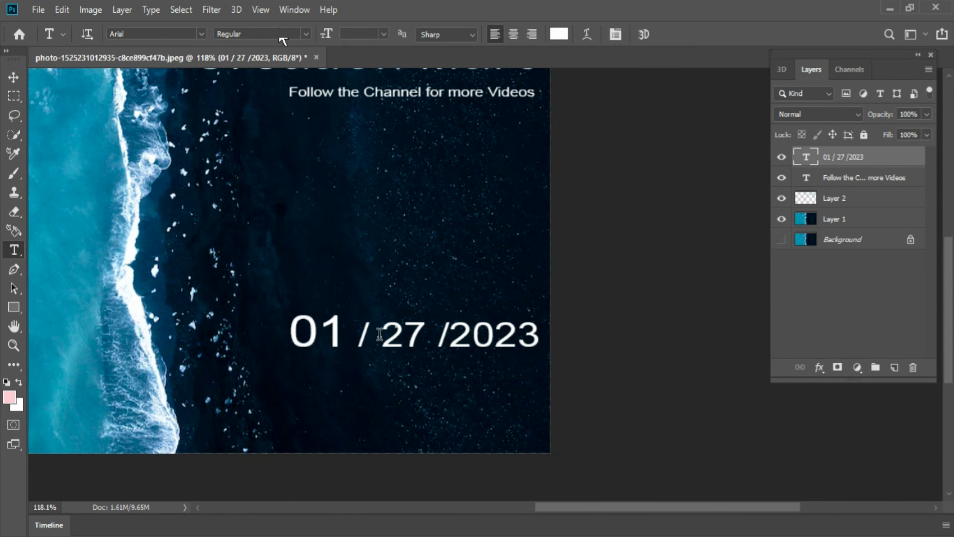
Set the rest of the date, / 27 /2023, to 25 pt.
{"action": "mouse_move", "coordinate": [380, 332]}
{"action": "left_mouse_down"}
{"action": "mouse_move", "coordinate": [542, 336]}
{"action": "mouse_move", "coordinate": [336, 337]}
{"action": "left_mouse_up"}
{"action": "left_click", "coordinate": [540, 338]}
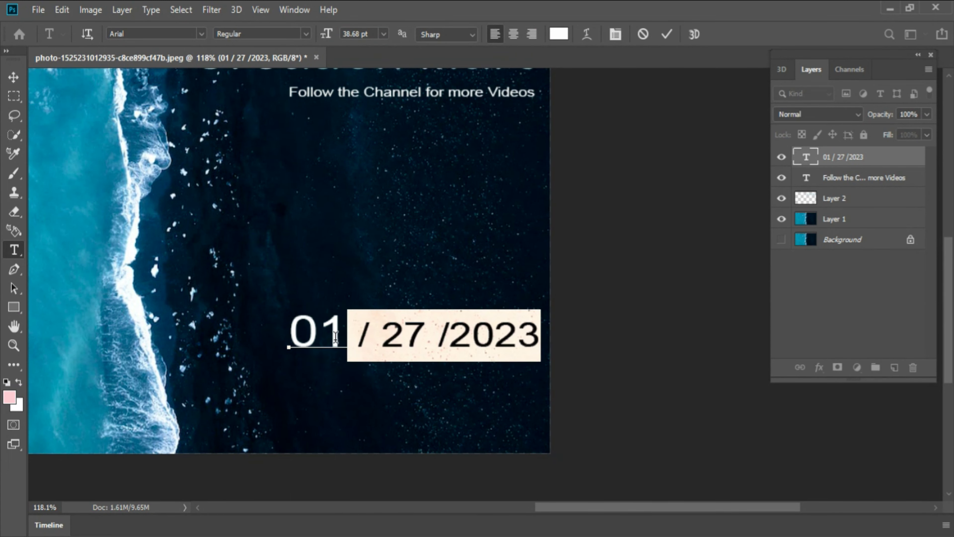
{"action": "left_click", "coordinate": [367, 37]}
{"action": "key", "text": "Return"}
{"action": "key", "text": "ctrl+Return"}
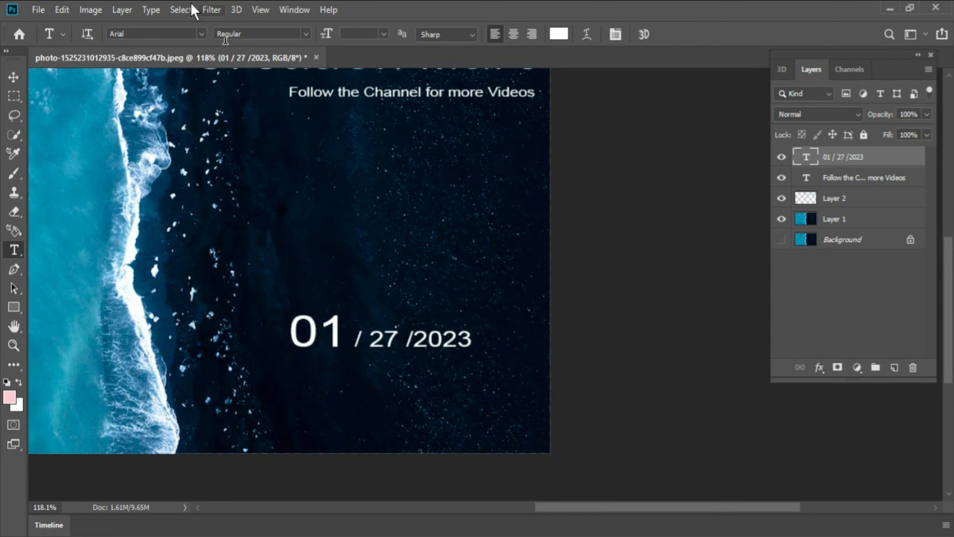
Move the date to the bottom-right corner and drop in the four social-logo images.
{"action": "key", "text": "v"}
{"action": "left_click_drag", "start_coordinate": [445, 350], "coordinate": [472, 415]}
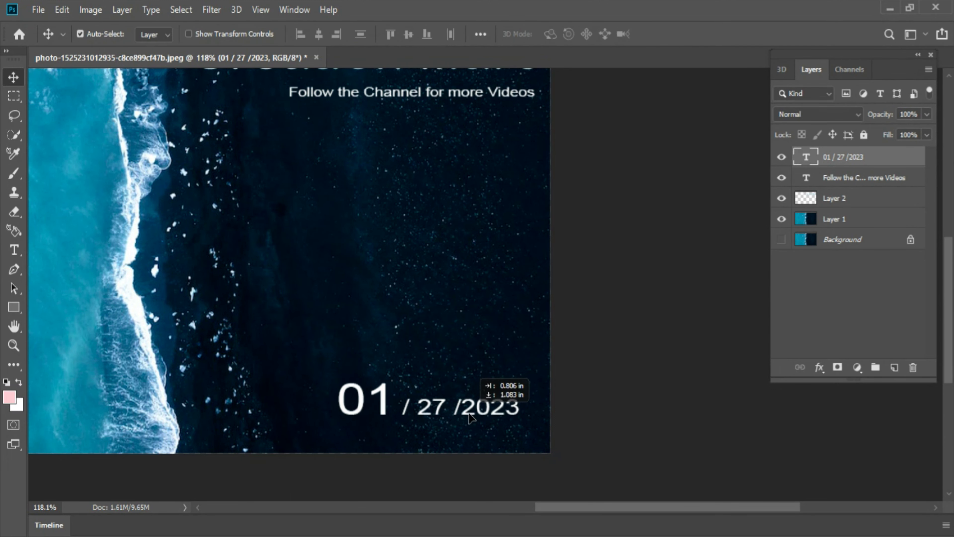
{"action": "left_click_drag", "start_coordinate": [470, 337], "coordinate": [571, 336]}
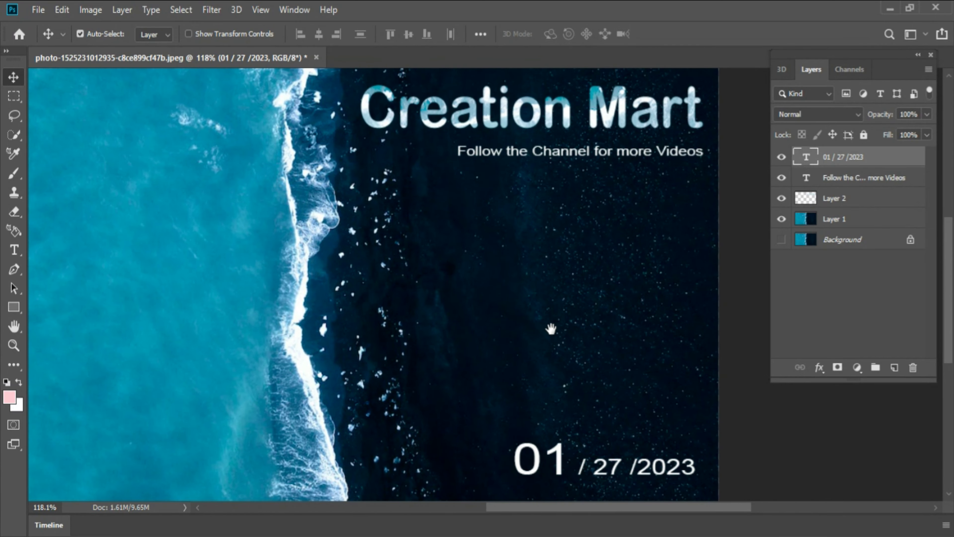
{"action": "key", "text": "ctrl+1"}
{"action": "key", "text": "ctrl+0"}
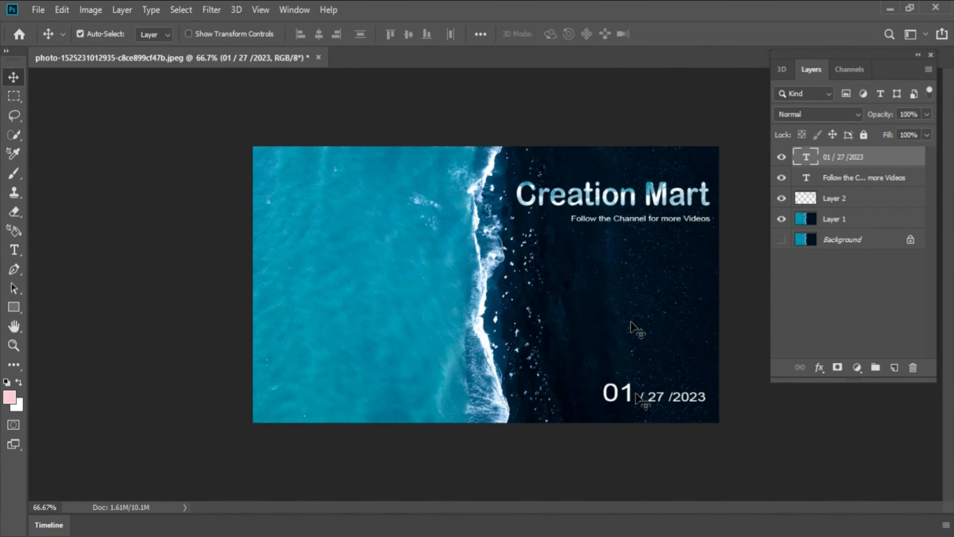
{"action": "left_click_drag", "start_coordinate": [634, 395], "coordinate": [629, 395]}
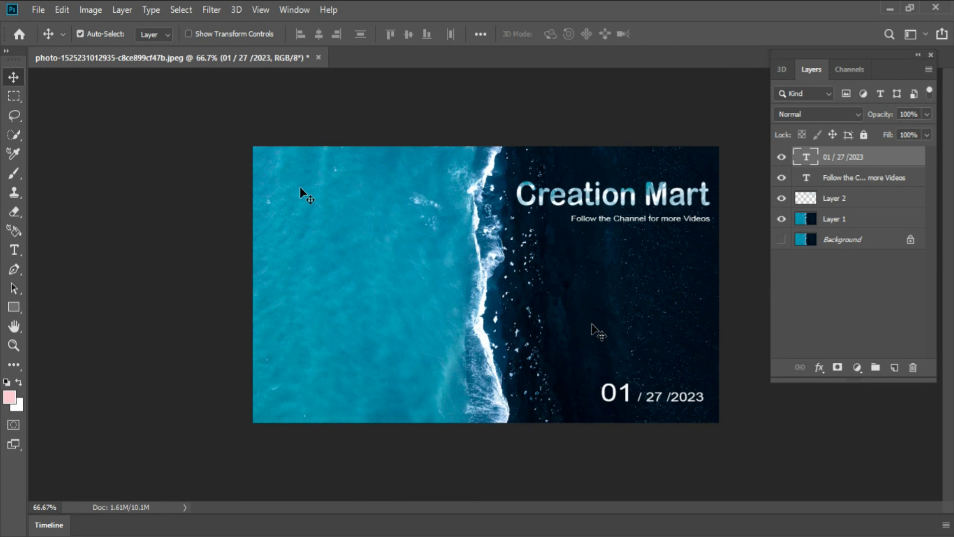
{"action": "left_click_drag", "start_coordinate": [36, 97], "coordinate": [459, 278]}
Place the four logos, scale them together slightly and move them lower on the ocean.
{"action": "key", "text": "Return"}
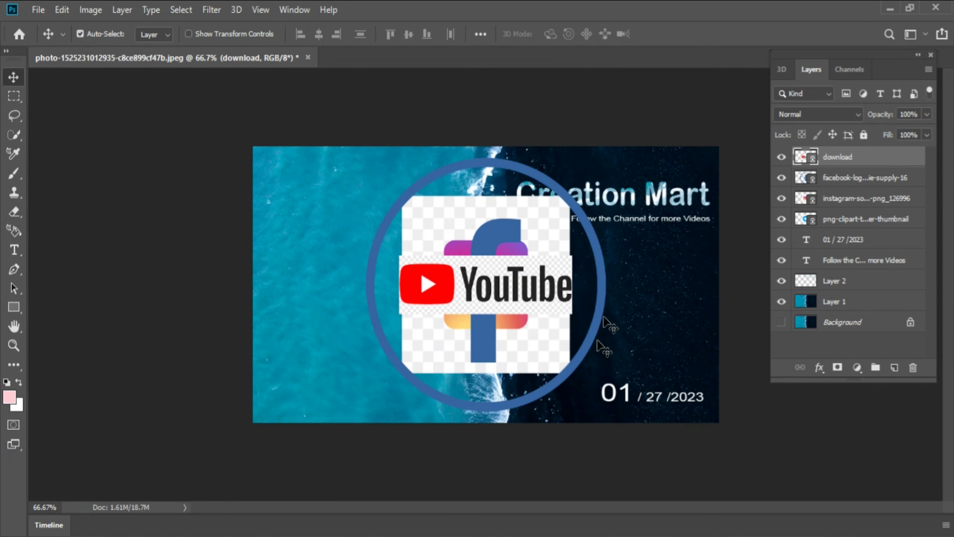
{"action": "left_click", "coordinate": [868, 220], "text": "shift"}
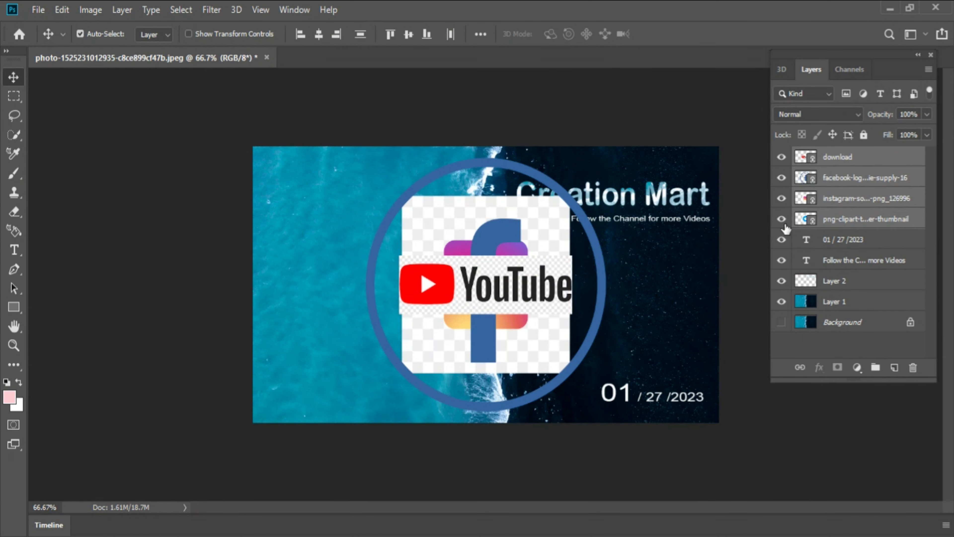
{"action": "key", "text": "ctrl+t"}
{"action": "mouse_move", "coordinate": [604, 159]}
{"action": "left_mouse_down"}
{"action": "mouse_move", "coordinate": [588, 208]}
{"action": "mouse_move", "coordinate": [445, 359]}
{"action": "mouse_move", "coordinate": [571, 265]}
{"action": "left_mouse_up"}
{"action": "scroll", "coordinate": [628, 303], "scroll_direction": "up", "scroll_amount": 3}
{"action": "left_click_drag", "start_coordinate": [632, 350], "coordinate": [372, 342]}
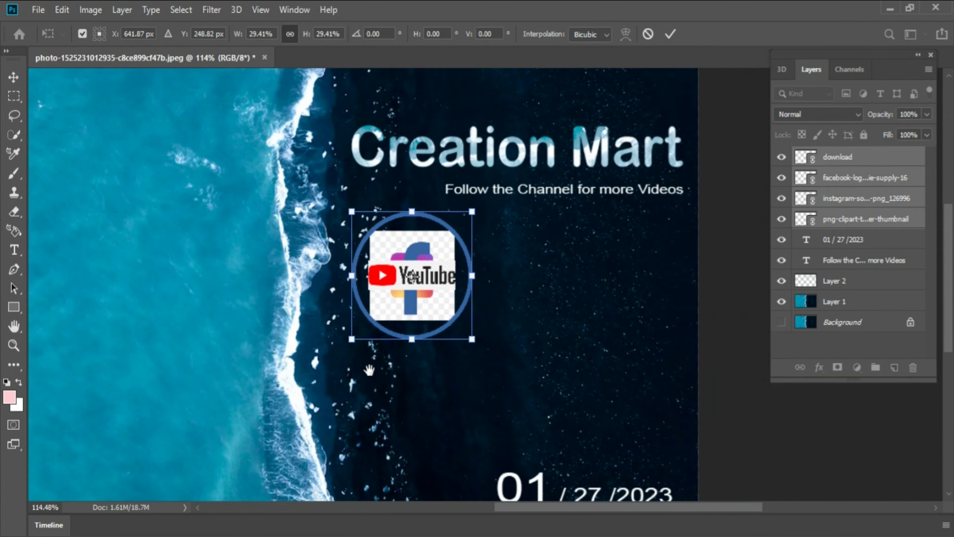
{"action": "key", "text": "Return"}
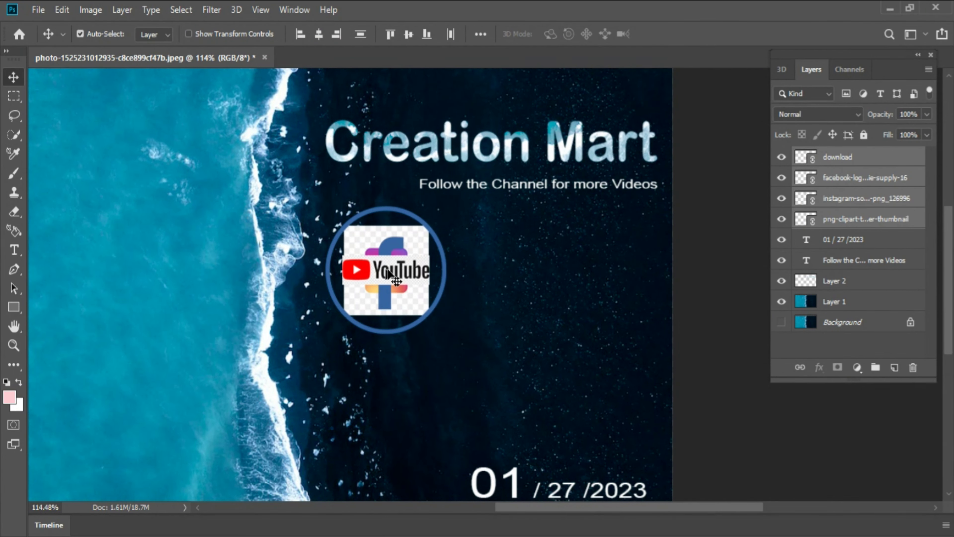
{"action": "mouse_move", "coordinate": [390, 274]}
{"action": "left_mouse_down"}
{"action": "mouse_move", "coordinate": [389, 336]}
{"action": "mouse_move", "coordinate": [388, 234]}
{"action": "left_mouse_up"}
Move the Facebook logo down below the others, with Instagram overlapping it.
{"action": "left_click", "coordinate": [387, 340]}
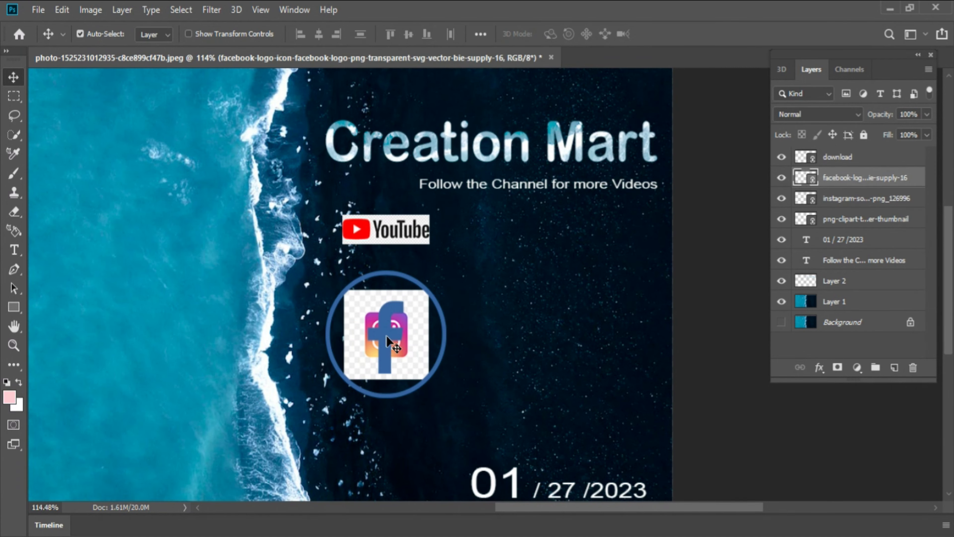
{"action": "left_click_drag", "start_coordinate": [387, 340], "coordinate": [387, 423]}
{"action": "left_click", "coordinate": [405, 326]}
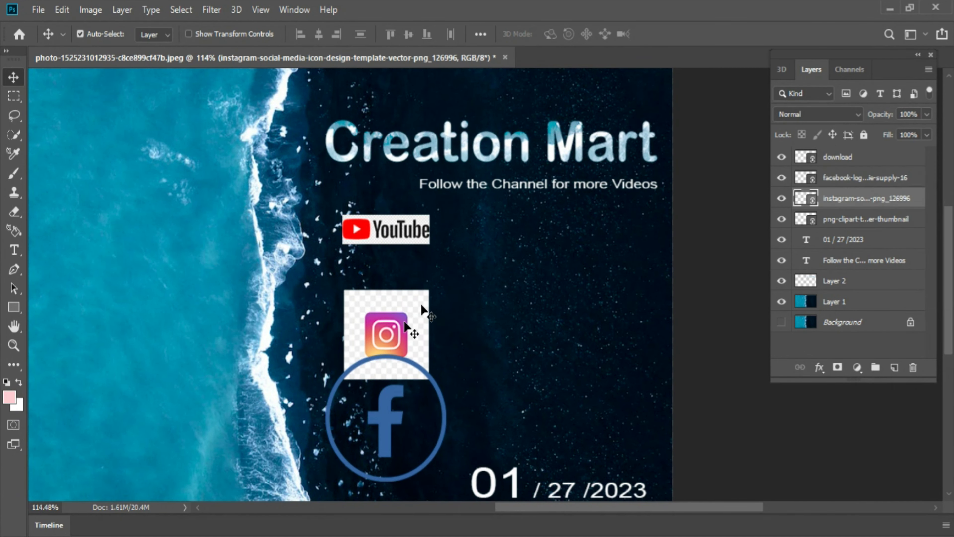
{"action": "left_click_drag", "start_coordinate": [398, 327], "coordinate": [398, 399]}
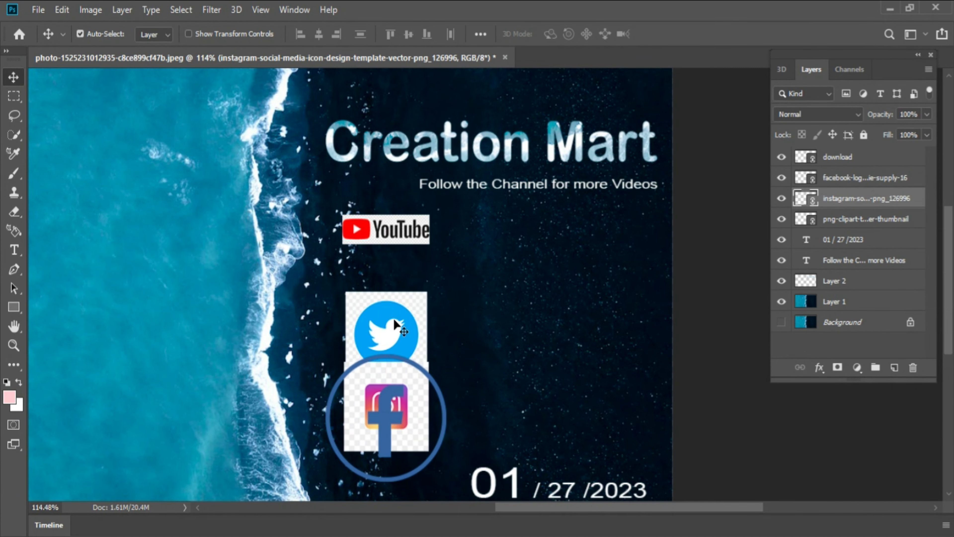
{"action": "left_click", "coordinate": [421, 297]}
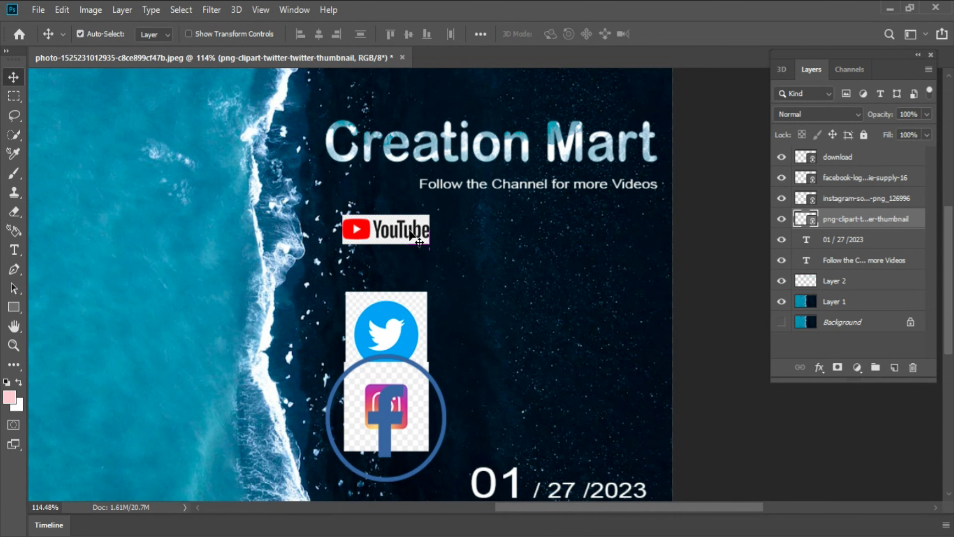
Shrink the YouTube logo to about 17% size above Twitter.
{"action": "left_click", "coordinate": [376, 227]}
{"action": "key", "text": "ctrl+t"}
{"action": "left_click_drag", "start_coordinate": [428, 214], "coordinate": [429, 216]}
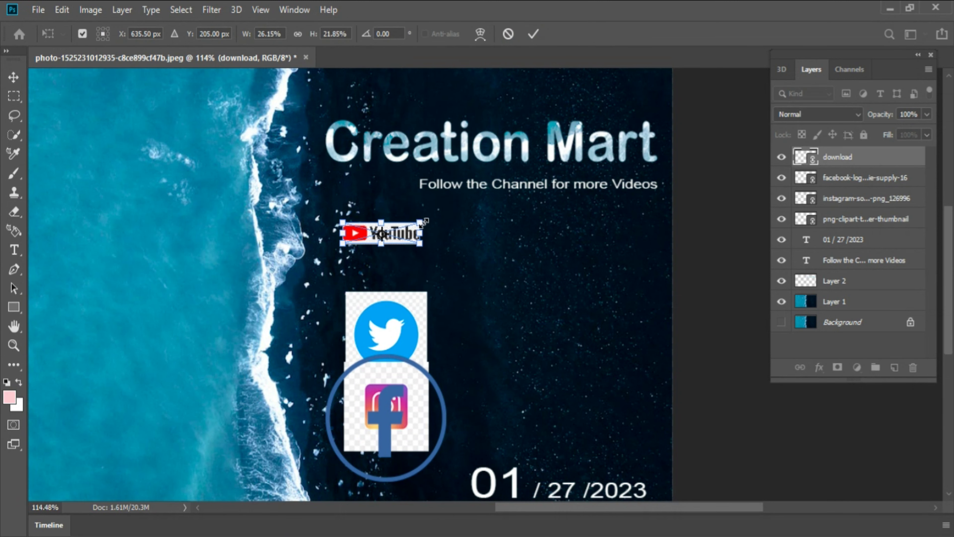
{"action": "key", "text": "Return"}
{"action": "key", "text": "ctrl+t"}
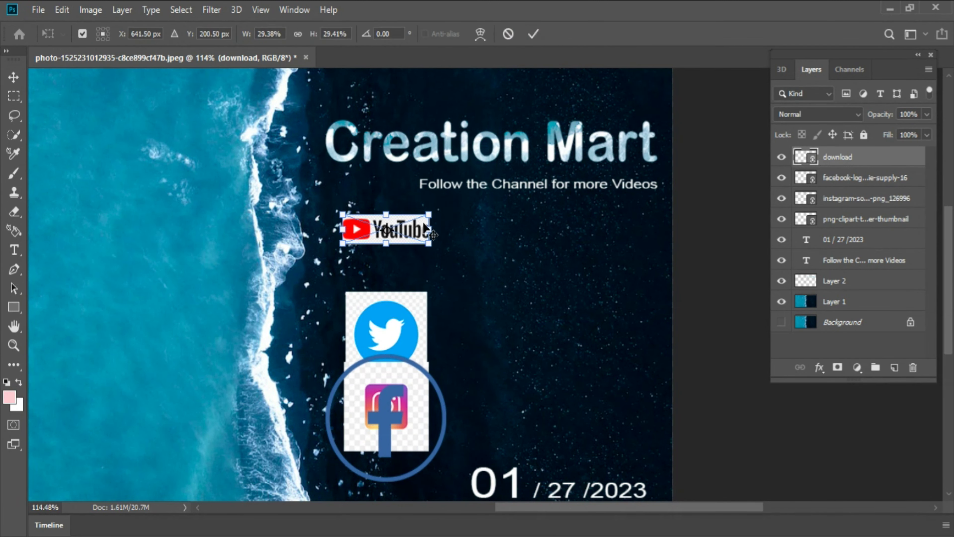
{"action": "left_click_drag", "start_coordinate": [427, 213], "coordinate": [392, 226]}
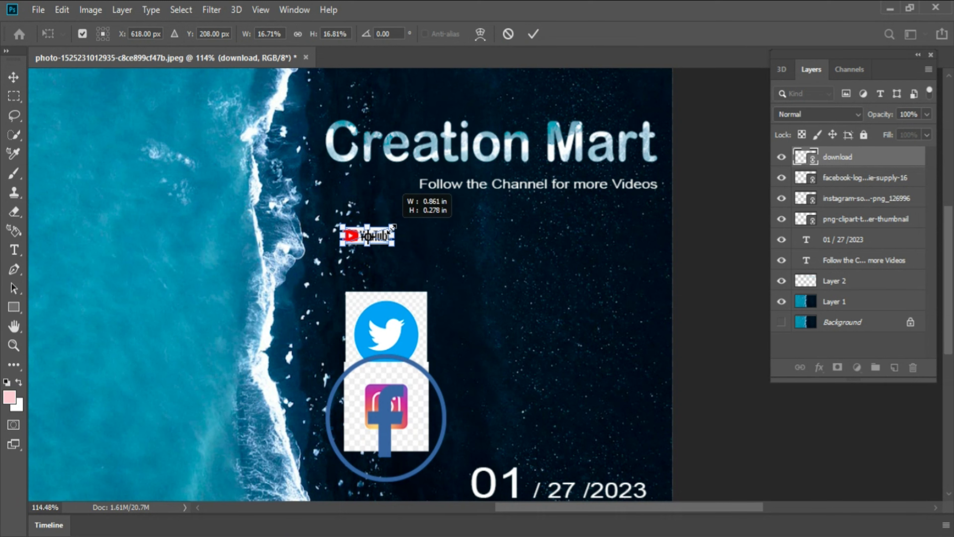
{"action": "key", "text": "Return"}
Undo the YouTube logo's last shrink, restoring its larger size.
{"action": "scroll", "coordinate": [413, 285], "scroll_direction": "up", "scroll_amount": 2}
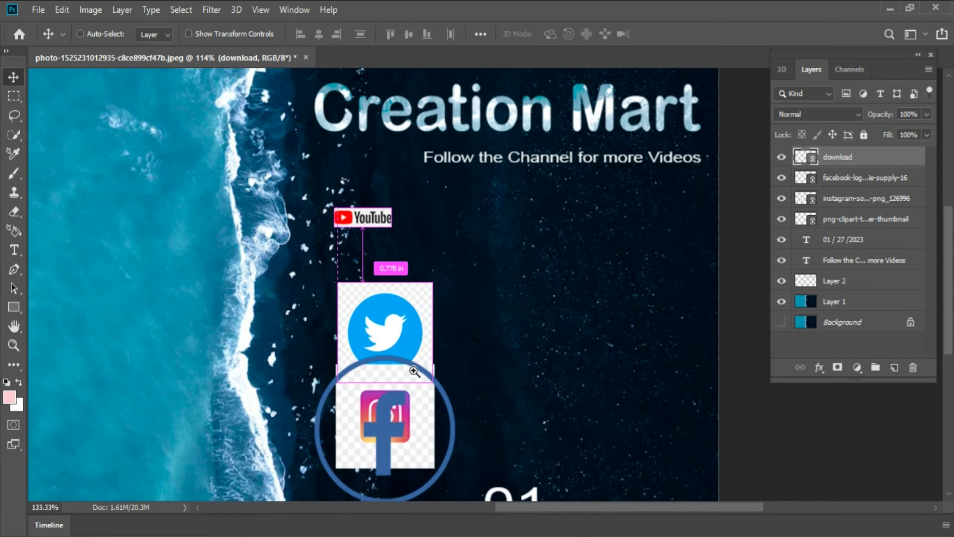
{"action": "scroll", "coordinate": [428, 278], "scroll_direction": "up", "scroll_amount": 2}
{"action": "scroll", "coordinate": [441, 270], "scroll_direction": "up", "scroll_amount": 2}
{"action": "scroll", "coordinate": [441, 270], "scroll_direction": "down", "scroll_amount": 1}
{"action": "scroll", "coordinate": [416, 241], "scroll_direction": "down", "scroll_amount": 2}
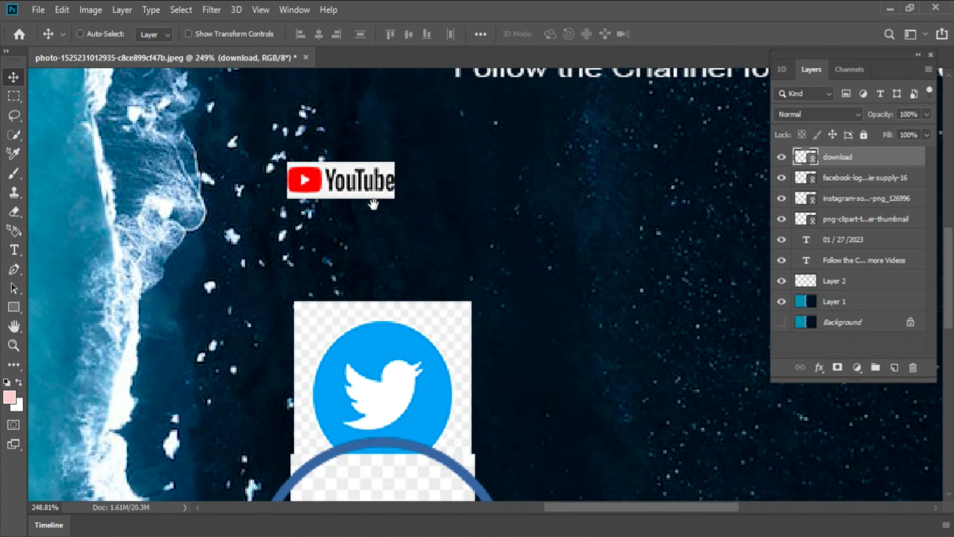
{"action": "key", "text": "w"}
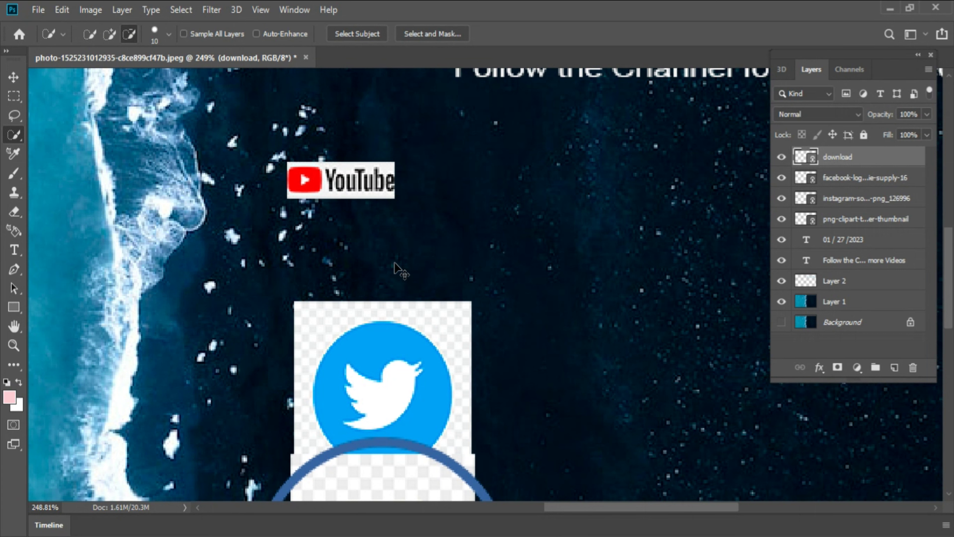
{"action": "key", "text": "ctrl+z"}
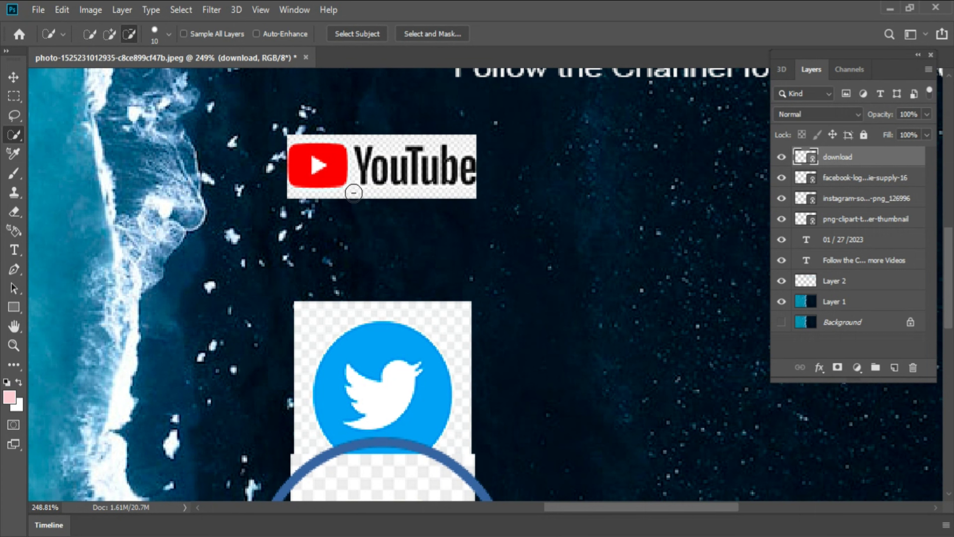
{"action": "left_click_drag", "start_coordinate": [377, 194], "coordinate": [276, 191]}
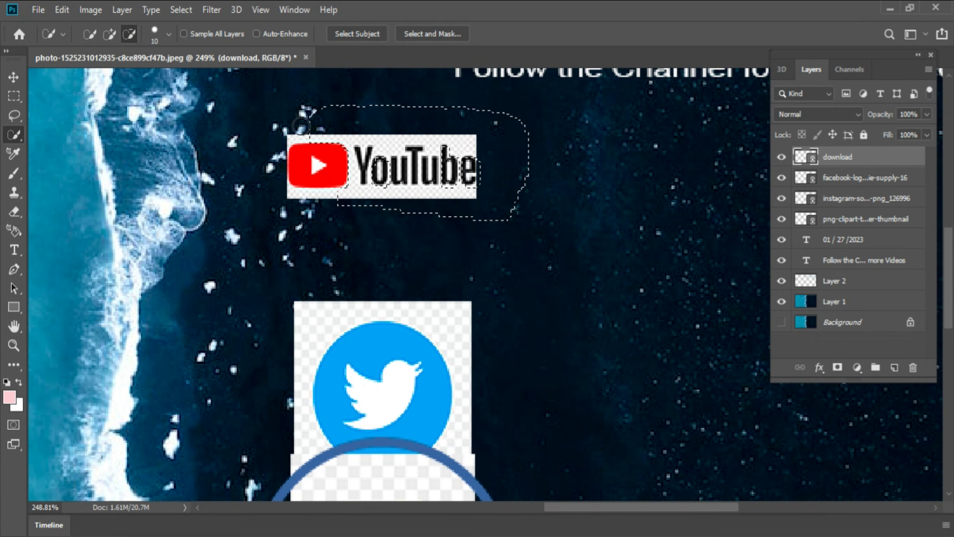
{"action": "key", "text": "ctrl+d"}
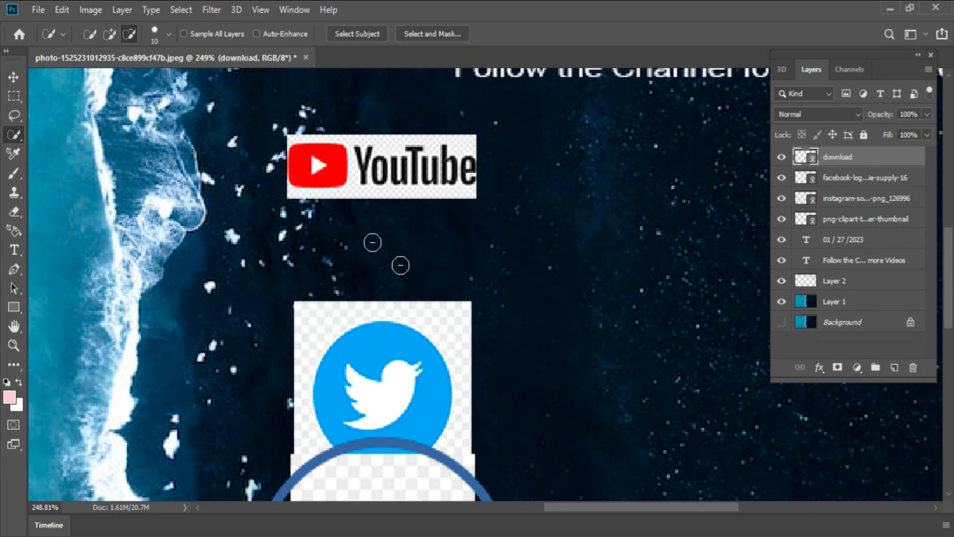
Magic Wand the YouTube logo's white background and try deleting it, dismissing the smart-object error.
{"action": "key", "text": "ctrl+minus"}
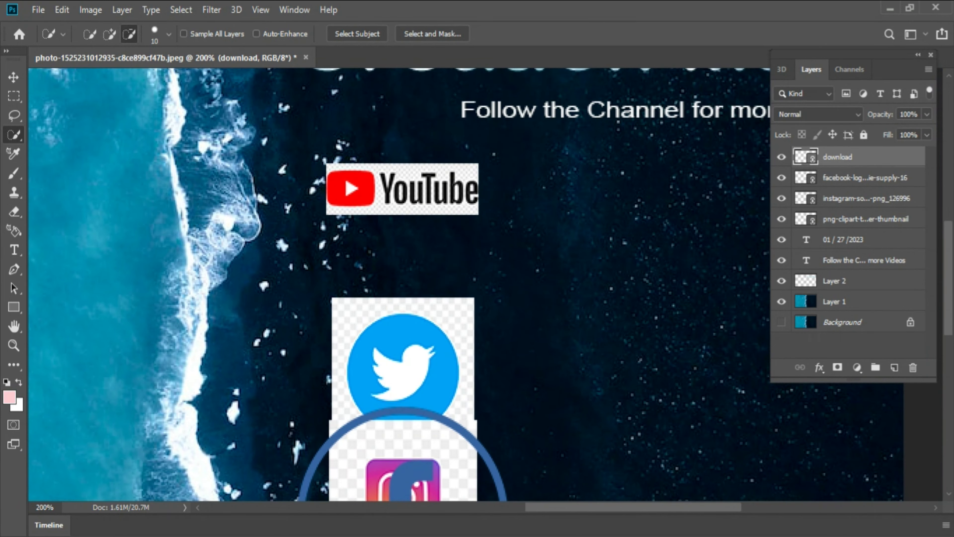
{"action": "left_click_drag", "start_coordinate": [448, 333], "coordinate": [449, 315]}
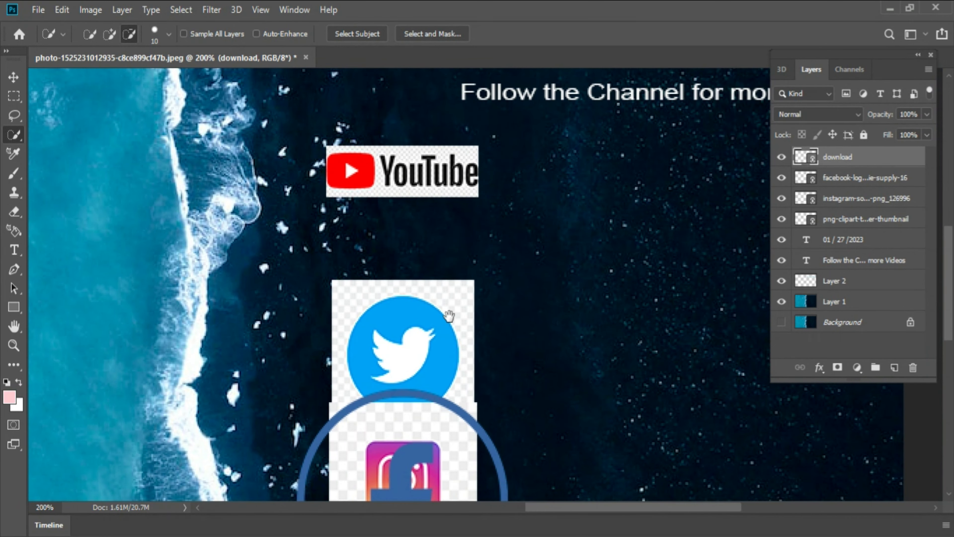
{"action": "right_click", "coordinate": [14, 136]}
{"action": "left_click", "coordinate": [75, 149]}
{"action": "left_click", "coordinate": [370, 194]}
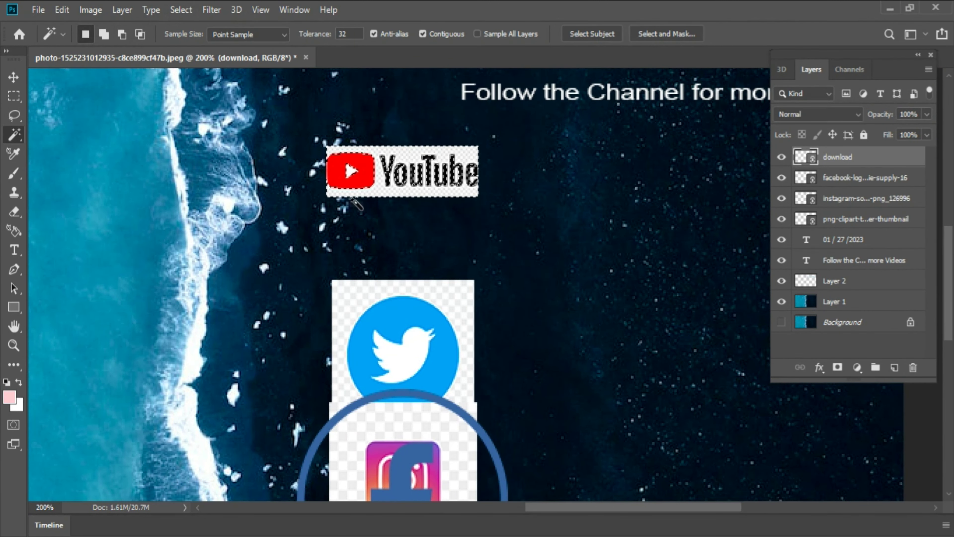
{"action": "key", "text": "Delete"}
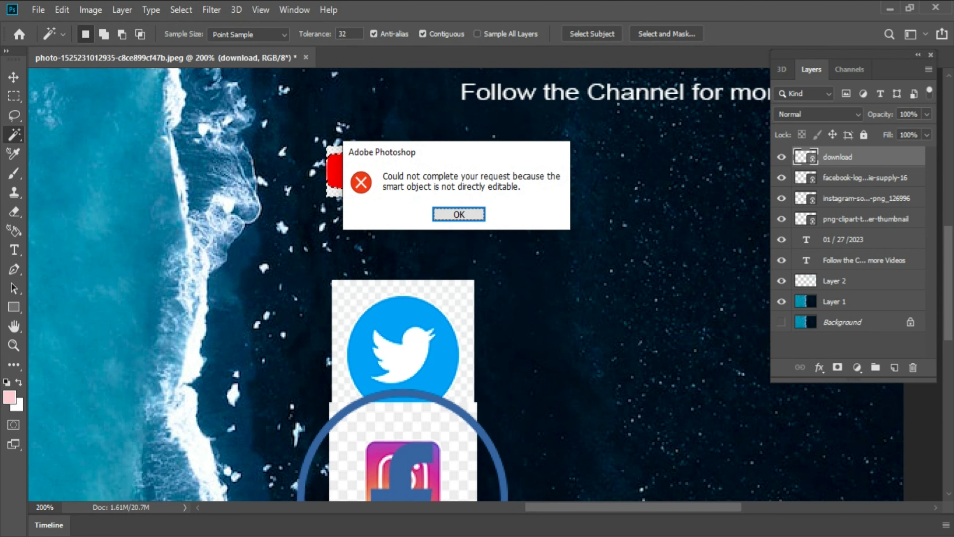
{"action": "key", "text": "Return"}
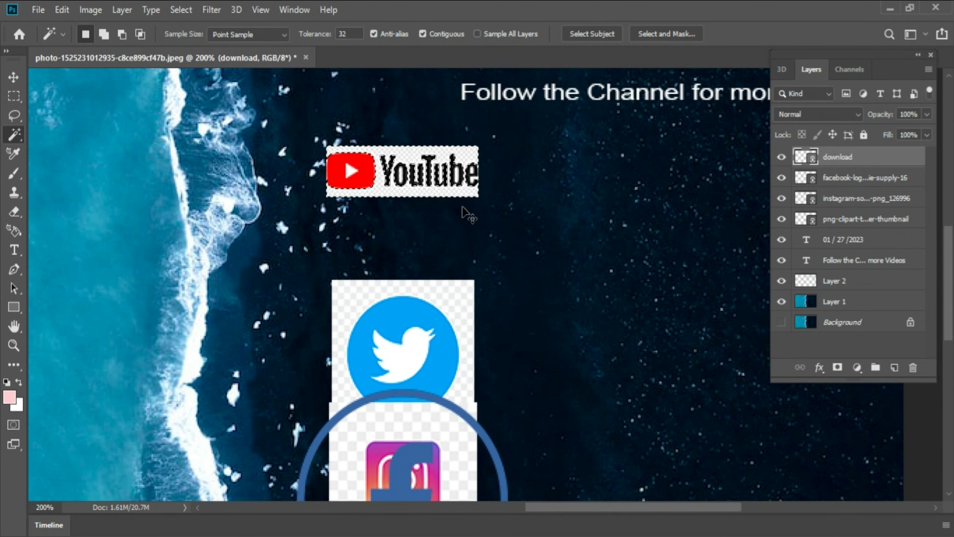
Cycle the YouTube layer's blend mode through Multiply, Overlay and Lighten, ending on Normal.
{"action": "scroll", "coordinate": [837, 114], "scroll_direction": "down", "scroll_amount": 3}
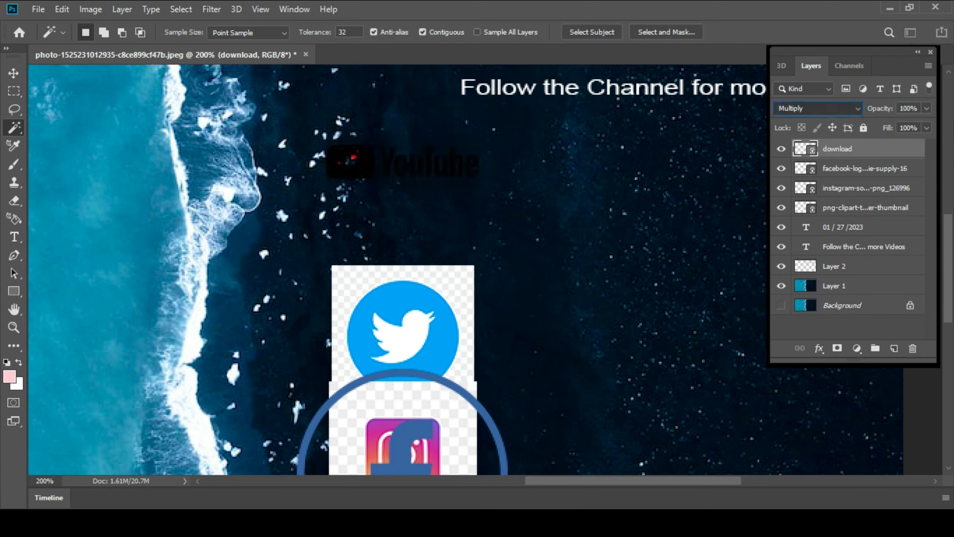
{"action": "scroll", "coordinate": [838, 114], "scroll_direction": "down", "scroll_amount": 8}
{"action": "scroll", "coordinate": [837, 114], "scroll_direction": "down", "scroll_amount": 1}
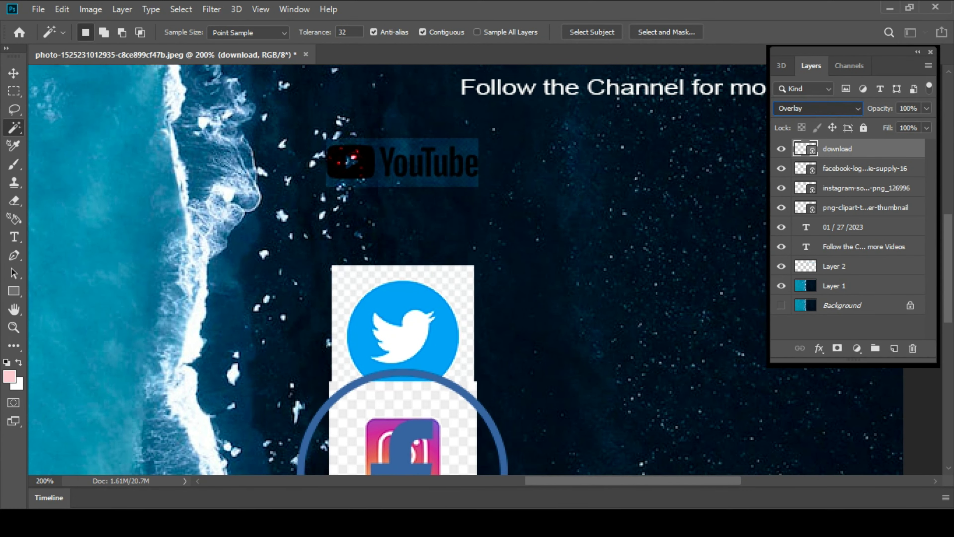
{"action": "scroll", "coordinate": [817, 109], "scroll_direction": "up", "scroll_amount": 3}
{"action": "scroll", "coordinate": [816, 109], "scroll_direction": "up", "scroll_amount": 2}
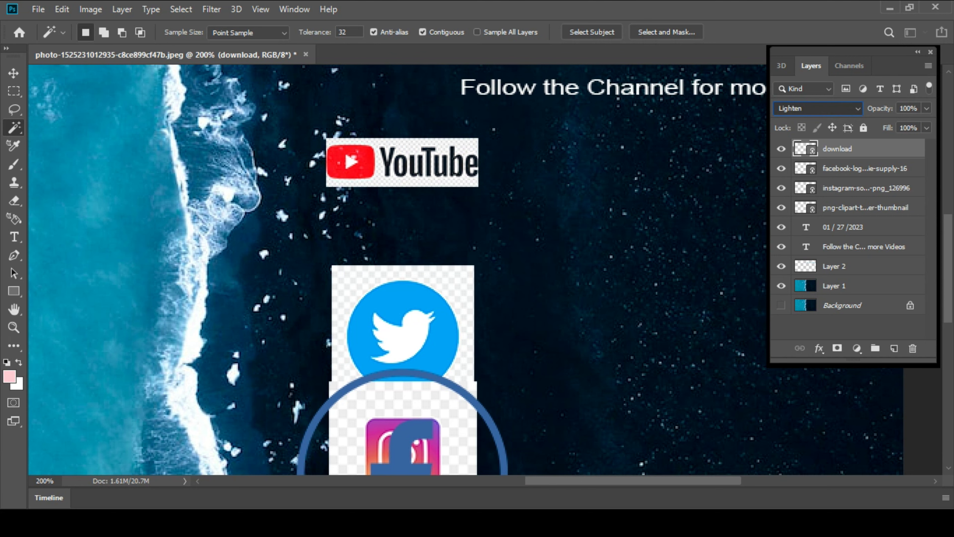
{"action": "scroll", "coordinate": [816, 108], "scroll_direction": "up", "scroll_amount": 1}
{"action": "scroll", "coordinate": [816, 108], "scroll_direction": "up", "scroll_amount": 2}
{"action": "scroll", "coordinate": [817, 108], "scroll_direction": "down", "scroll_amount": 2}
{"action": "scroll", "coordinate": [816, 108], "scroll_direction": "up", "scroll_amount": 4}
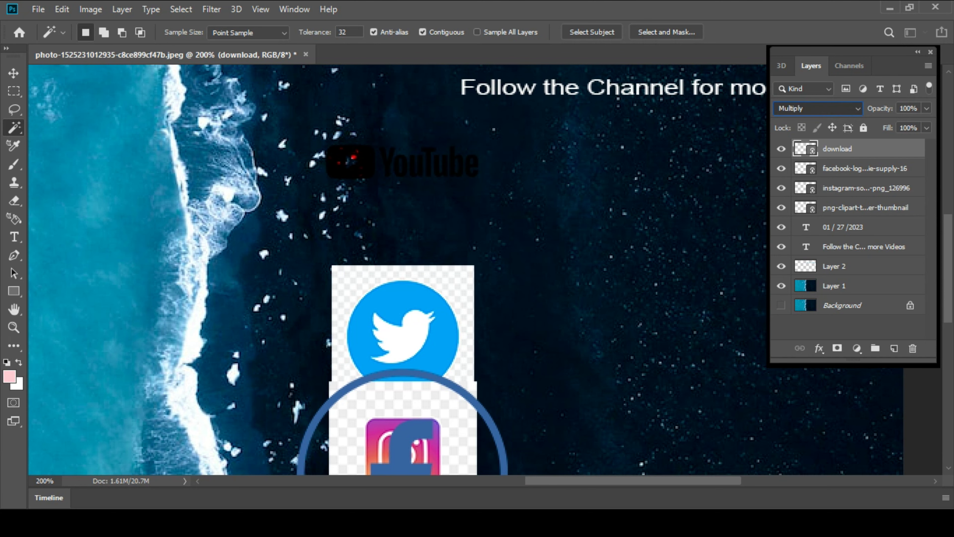
{"action": "scroll", "coordinate": [816, 108], "scroll_direction": "down", "scroll_amount": 6}
{"action": "scroll", "coordinate": [817, 108], "scroll_direction": "down", "scroll_amount": 3}
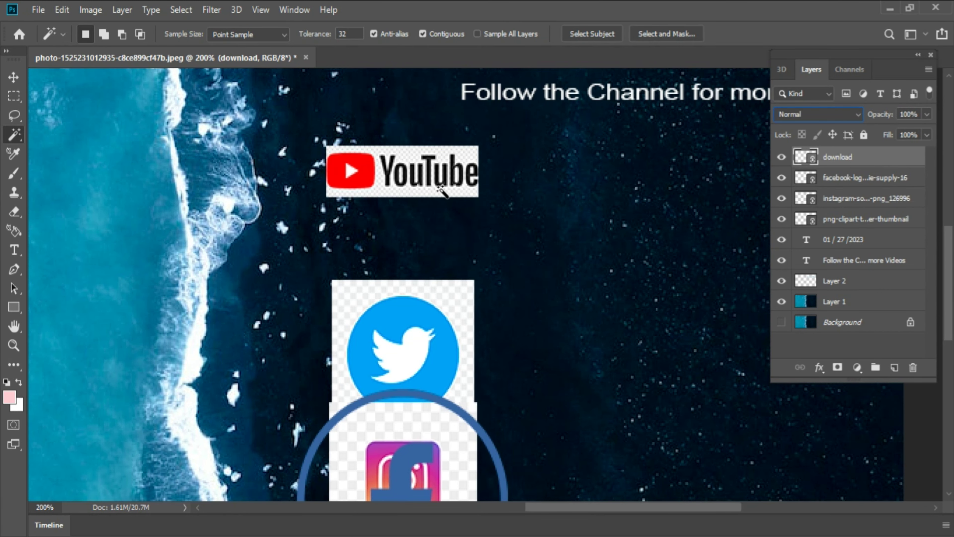
Marquee a box over the YouTube wordmark and try deleting it, dismissing the not-editable error.
{"action": "key", "text": "ctrl+minus"}
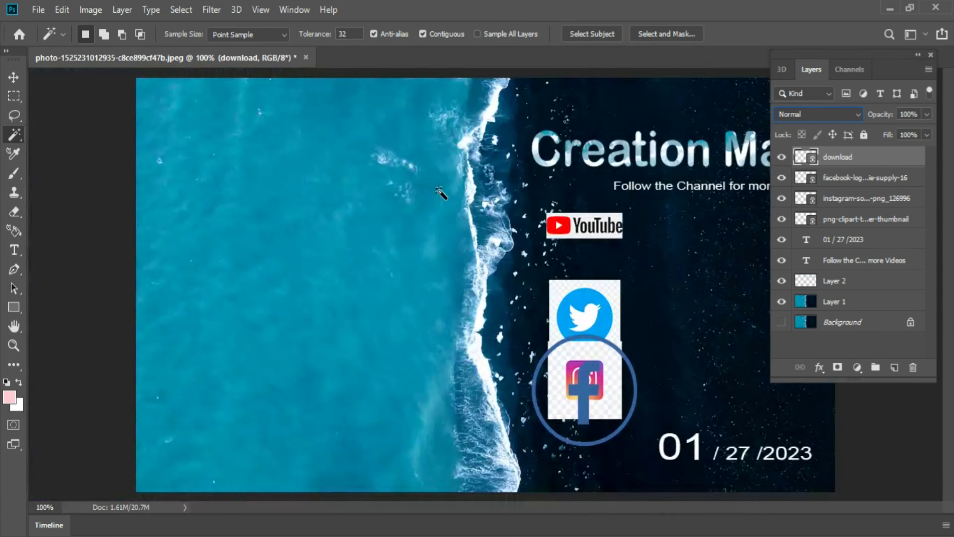
{"action": "scroll", "coordinate": [633, 211], "scroll_direction": "up", "scroll_amount": 5}
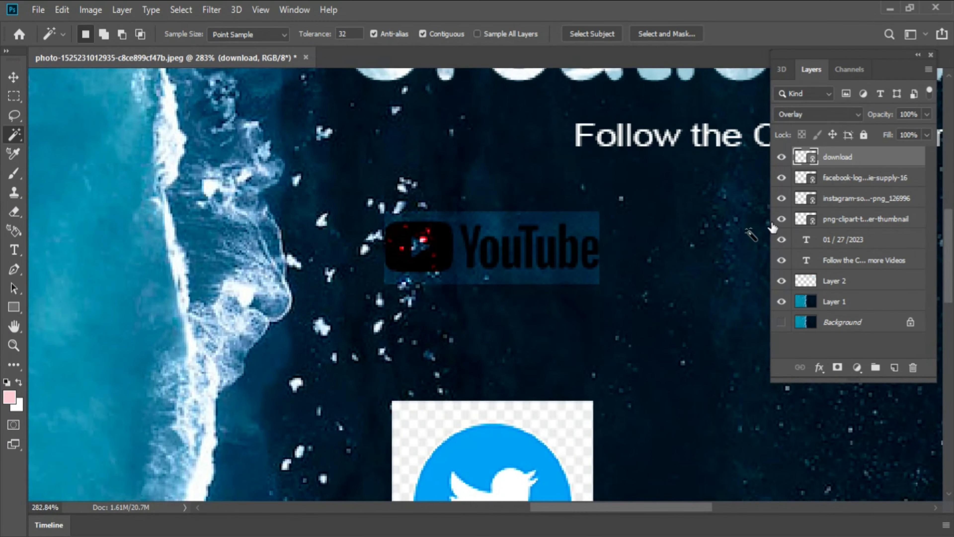
{"action": "key", "text": "m"}
{"action": "left_click_drag", "start_coordinate": [628, 193], "coordinate": [458, 315]}
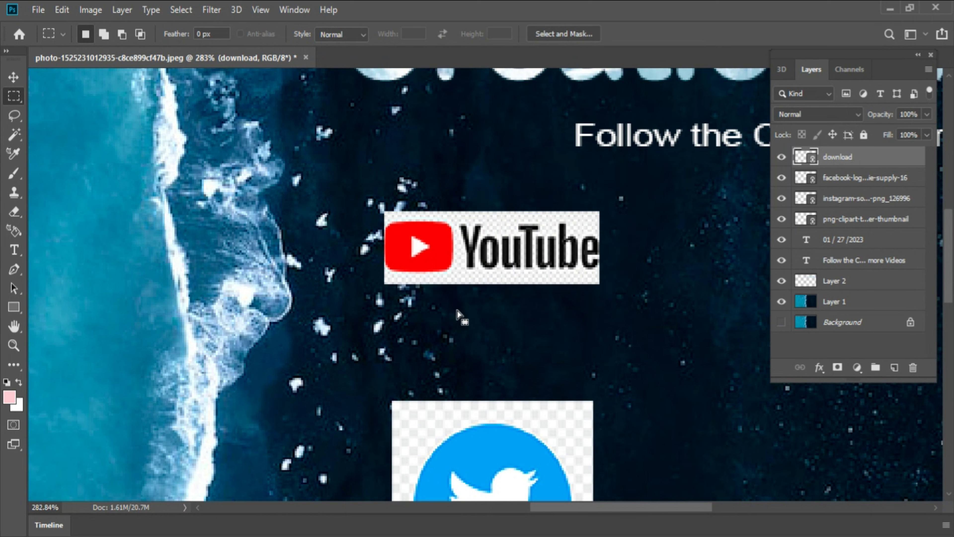
{"action": "key", "text": "Delete"}
{"action": "left_click", "coordinate": [453, 215]}
Show and reselect the YouTube logo layer, retrying Delete and dismissing the repeated errors.
{"action": "left_click", "coordinate": [781, 157]}
{"action": "key", "text": "Delete"}
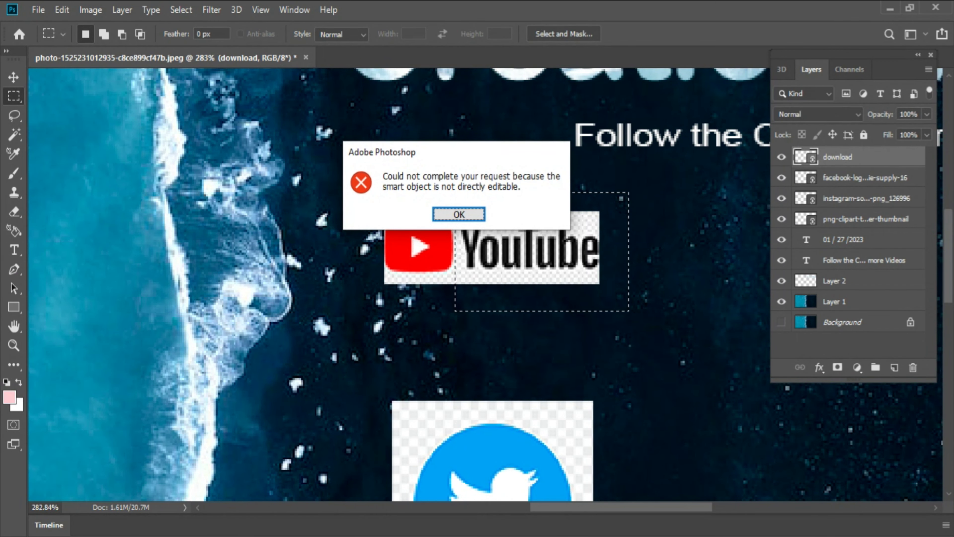
{"action": "left_click", "coordinate": [472, 214]}
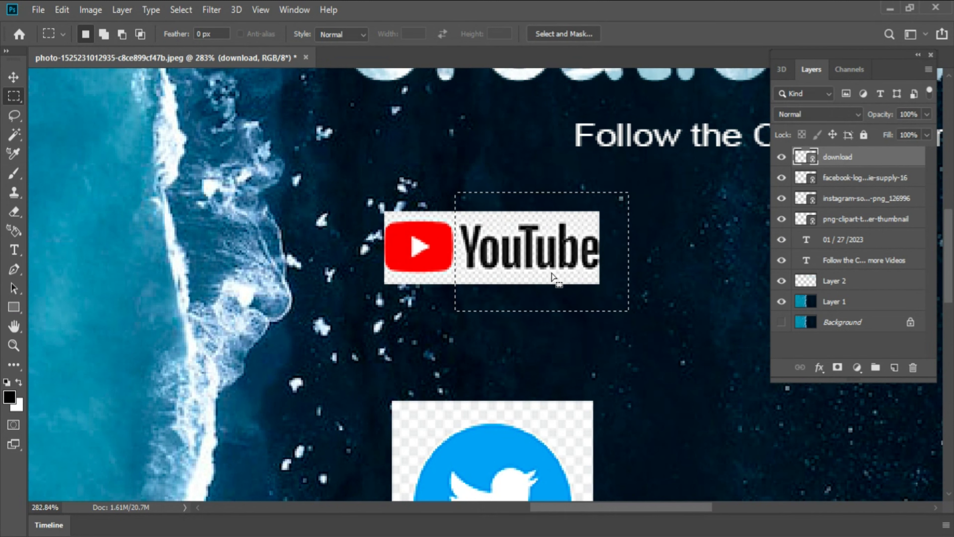
{"action": "left_click", "coordinate": [863, 176]}
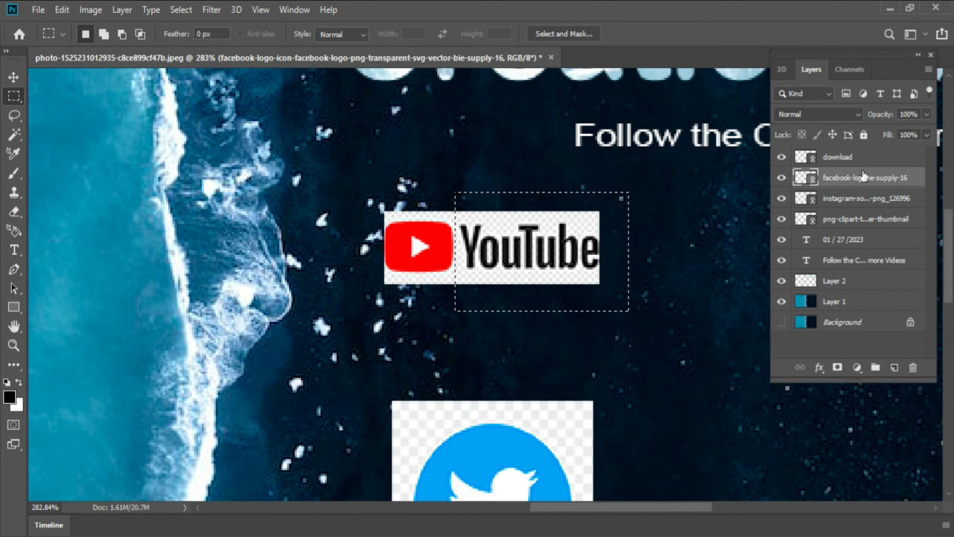
{"action": "left_click", "coordinate": [869, 159]}
{"action": "key", "text": "Delete"}
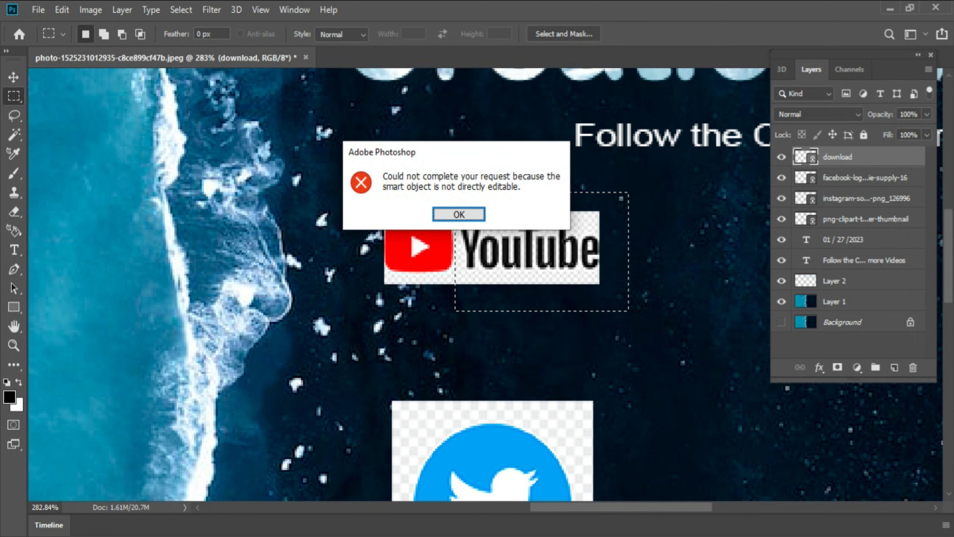
{"action": "key", "text": "Return"}
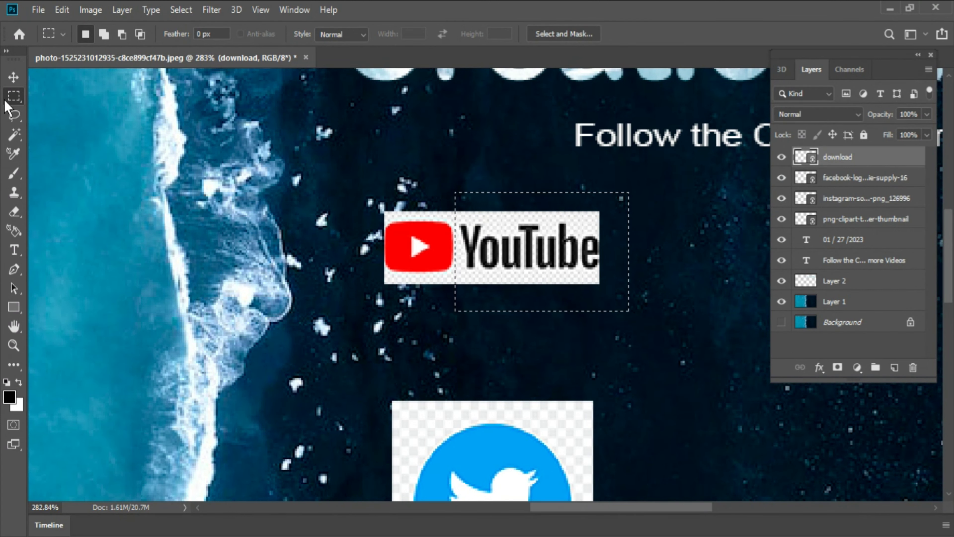
Draw a rectangular selection tightly around the red play icon with the YouTube layer visible.
{"action": "left_click_drag", "start_coordinate": [388, 216], "coordinate": [455, 273]}
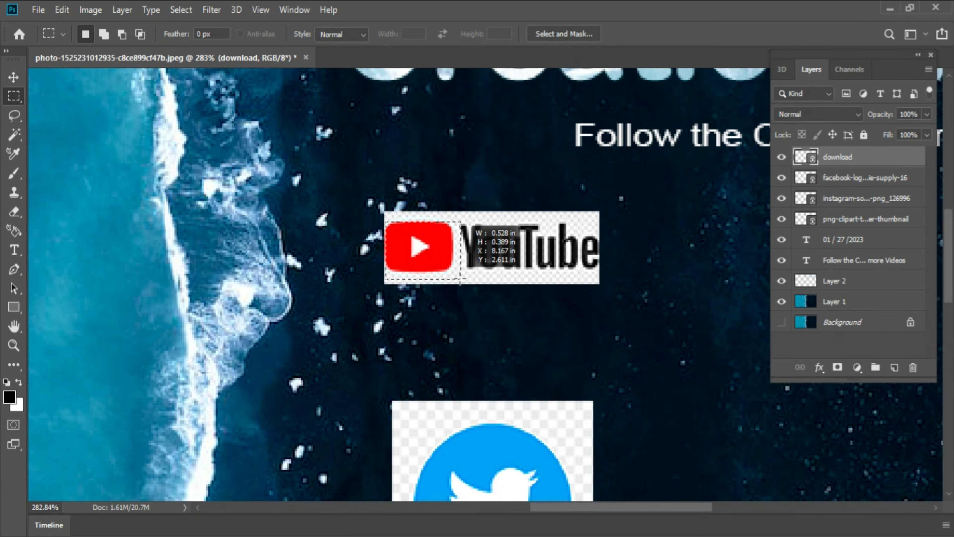
{"action": "left_click_drag", "start_coordinate": [457, 275], "coordinate": [452, 268]}
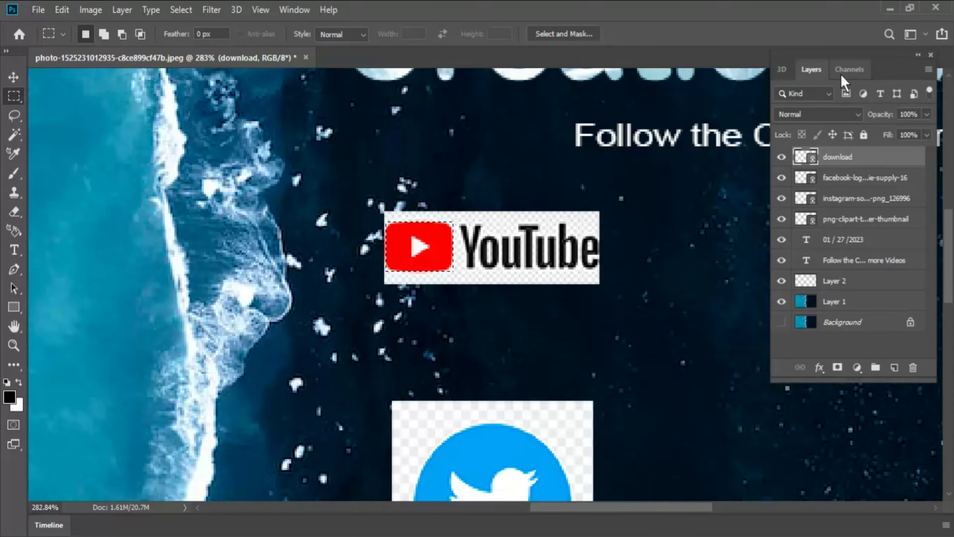
{"action": "left_click", "coordinate": [848, 69]}
{"action": "left_click", "coordinate": [811, 69]}
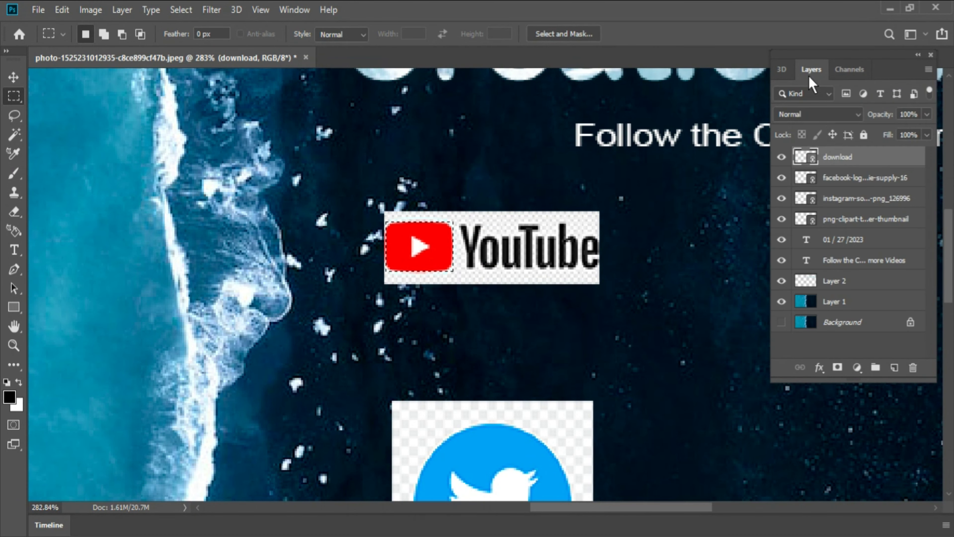
{"action": "left_click", "coordinate": [782, 158]}
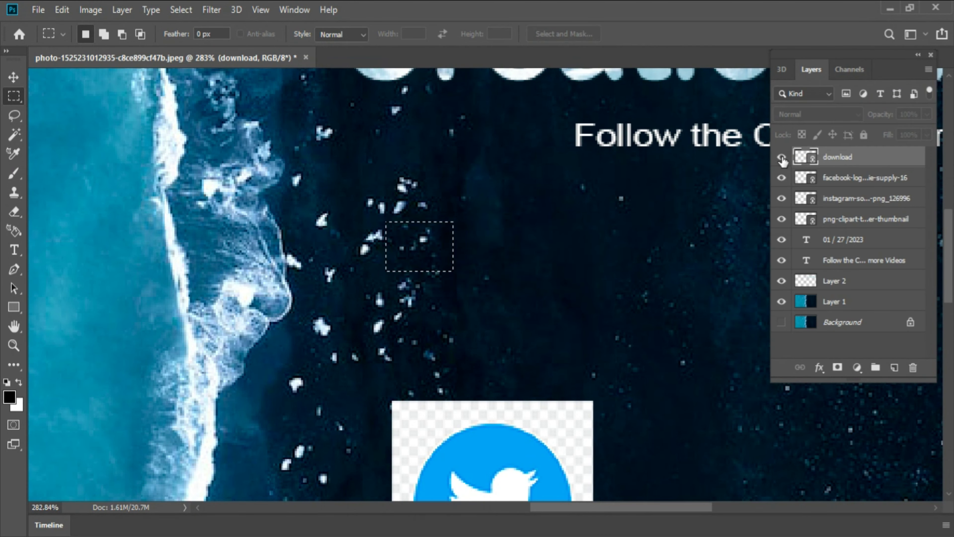
Open the YouTube logo smart object and cut out its red play icon.
{"action": "double_click", "coordinate": [811, 162]}
{"action": "key", "text": "Return"}
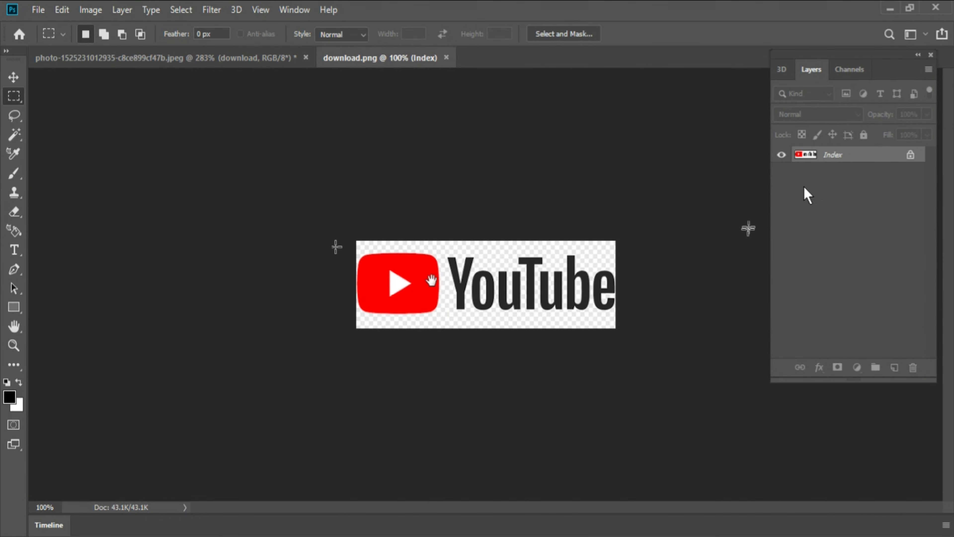
{"action": "scroll", "coordinate": [432, 280], "scroll_direction": "up", "scroll_amount": 3}
{"action": "left_click_drag", "start_coordinate": [293, 237], "coordinate": [406, 312]}
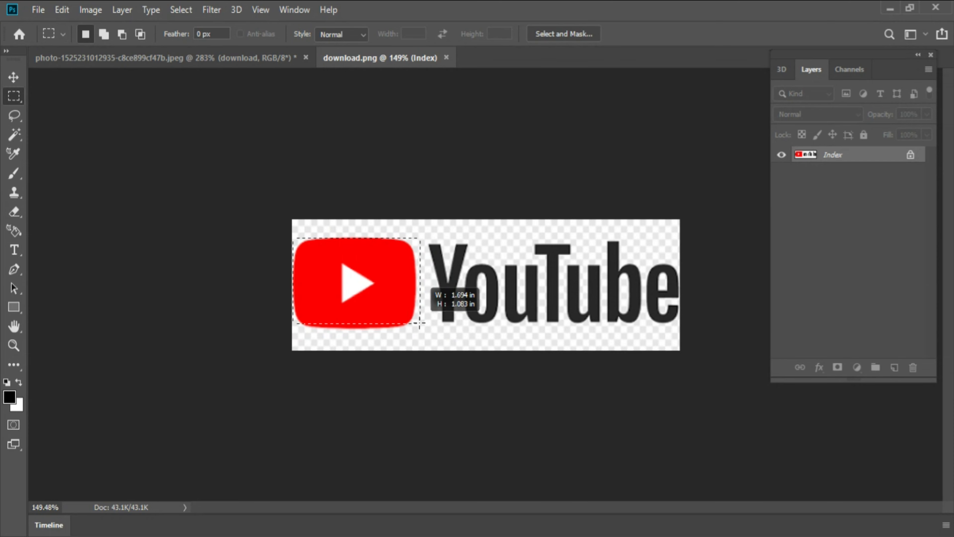
{"action": "left_click_drag", "start_coordinate": [406, 311], "coordinate": [418, 332]}
{"action": "key", "text": "ctrl+x"}
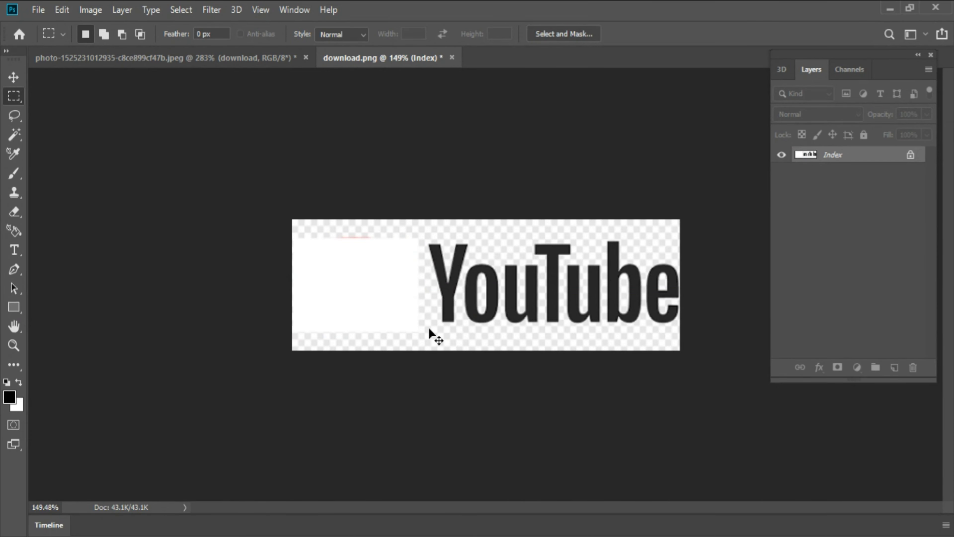
Paste the red play icon into the thumbnail as Layer 3, accepting the profile conversion.
{"action": "key", "text": "ctrl+Tab"}
{"action": "key", "text": "ctrl+v"}
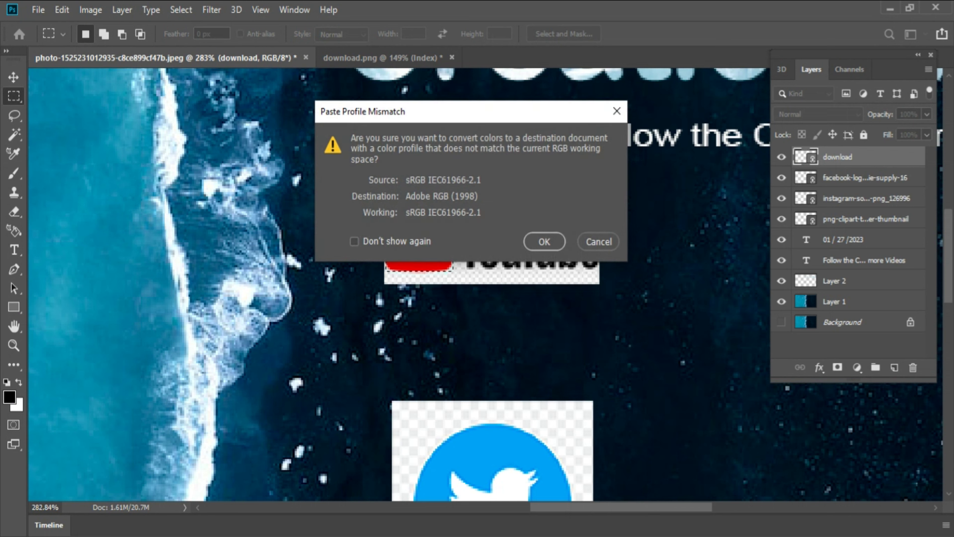
{"action": "left_click", "coordinate": [536, 246]}
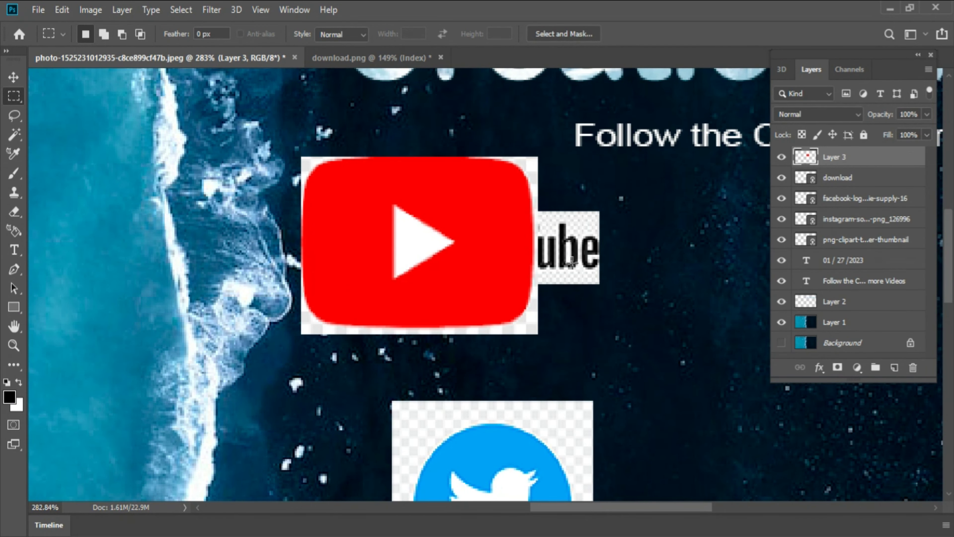
Delete the YouTube wordmark layer.
{"action": "key", "text": "v"}
{"action": "left_click_drag", "start_coordinate": [571, 263], "coordinate": [631, 303]}
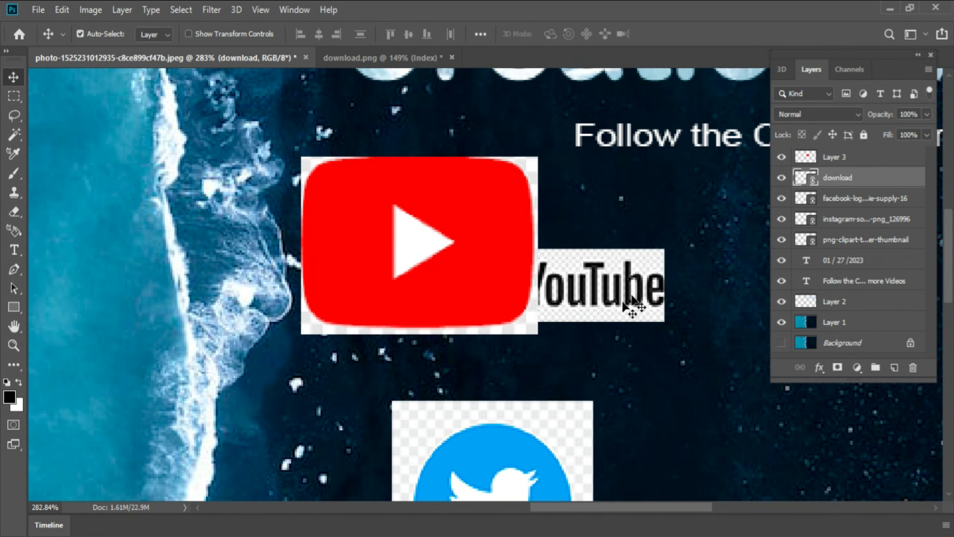
{"action": "key", "text": "Delete"}
Scale the red play icon on Layer 3 down to about 34% and reposition it.
{"action": "left_click", "coordinate": [516, 241]}
{"action": "key", "text": "ctrl+t"}
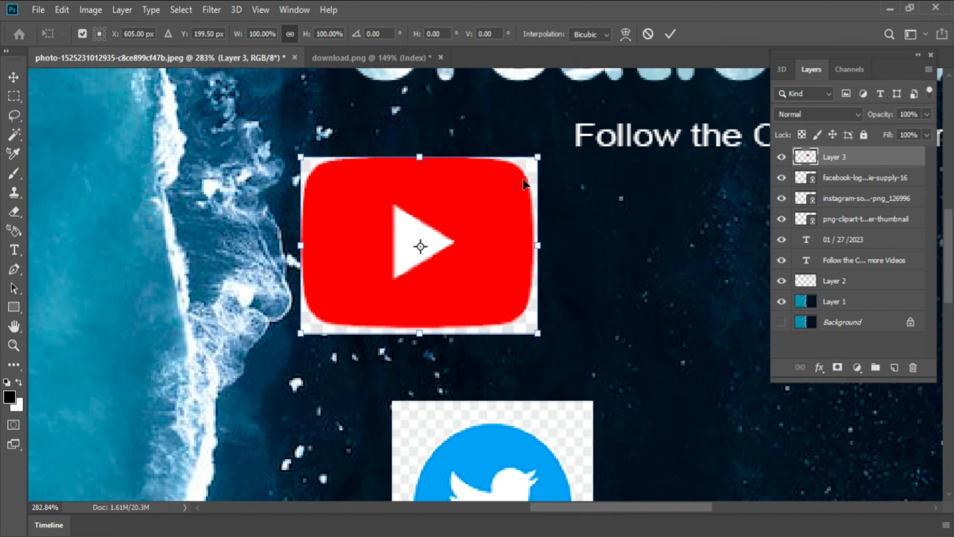
{"action": "mouse_move", "coordinate": [540, 151]}
{"action": "left_mouse_down"}
{"action": "mouse_move", "coordinate": [362, 271]}
{"action": "mouse_move", "coordinate": [372, 277]}
{"action": "left_mouse_up"}
{"action": "left_click_drag", "start_coordinate": [335, 306], "coordinate": [480, 281]}
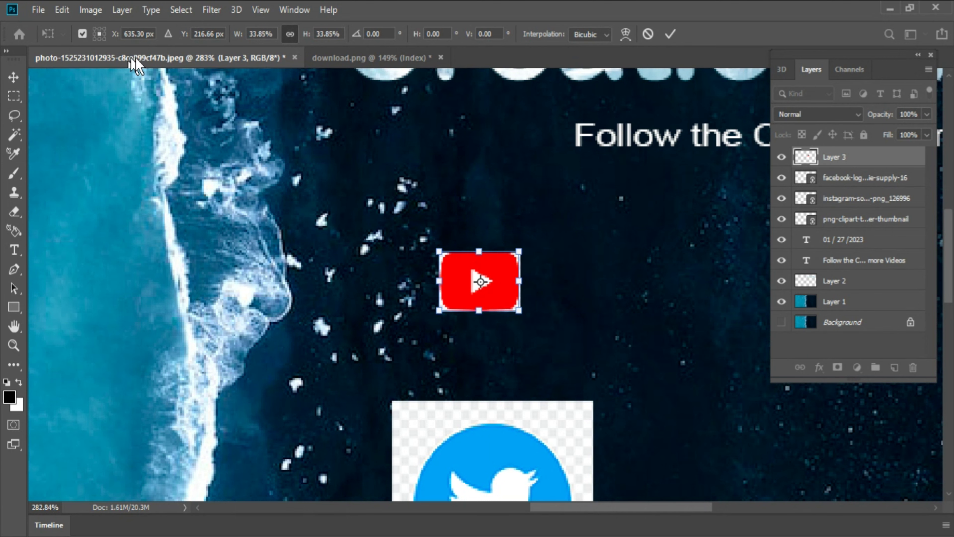
{"action": "key", "text": "ctrl+r"}
{"action": "key", "text": "Return"}
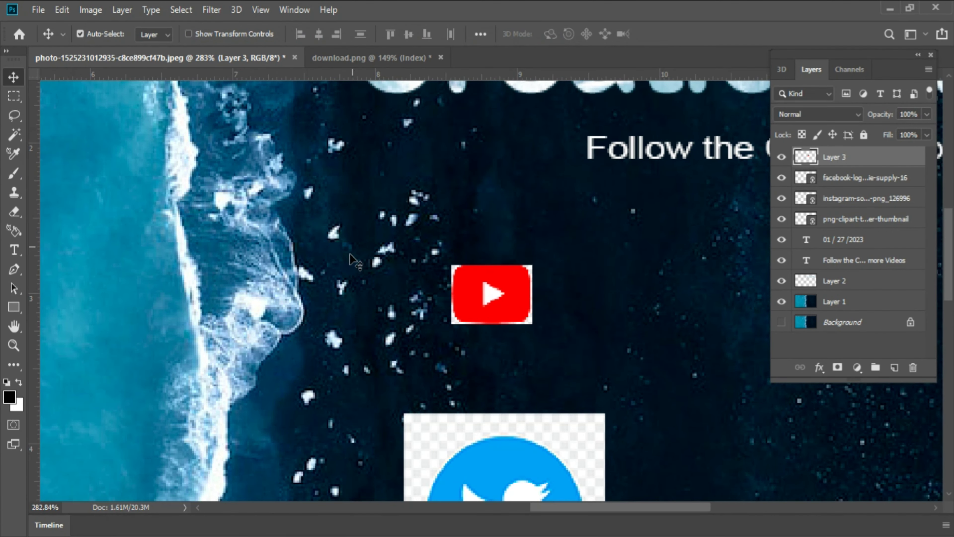
Drag a vertical guide to the play icon's left edge and select the Twitter layer.
{"action": "left_click_drag", "start_coordinate": [34, 216], "coordinate": [450, 330]}
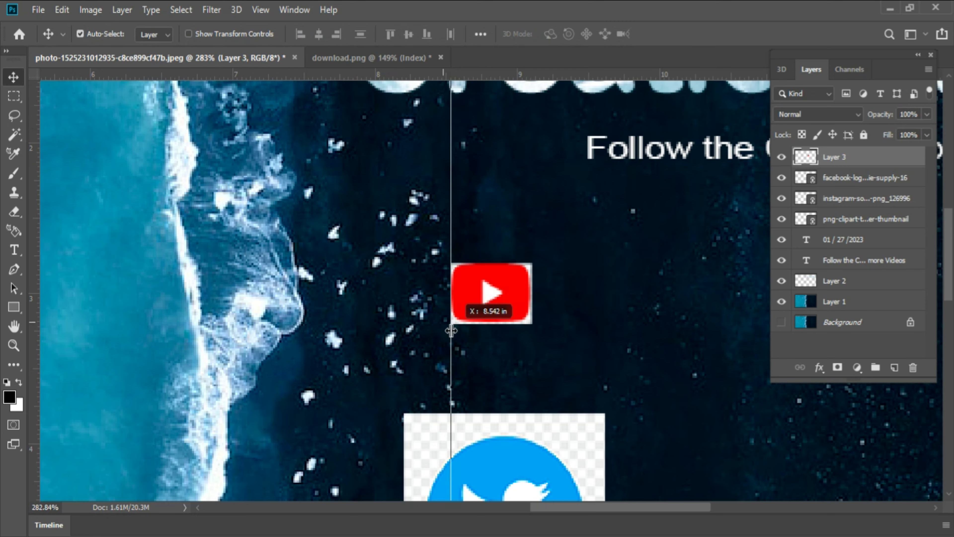
{"action": "scroll", "coordinate": [451, 330], "scroll_direction": "down", "scroll_amount": 3}
{"action": "left_click", "coordinate": [513, 343]}
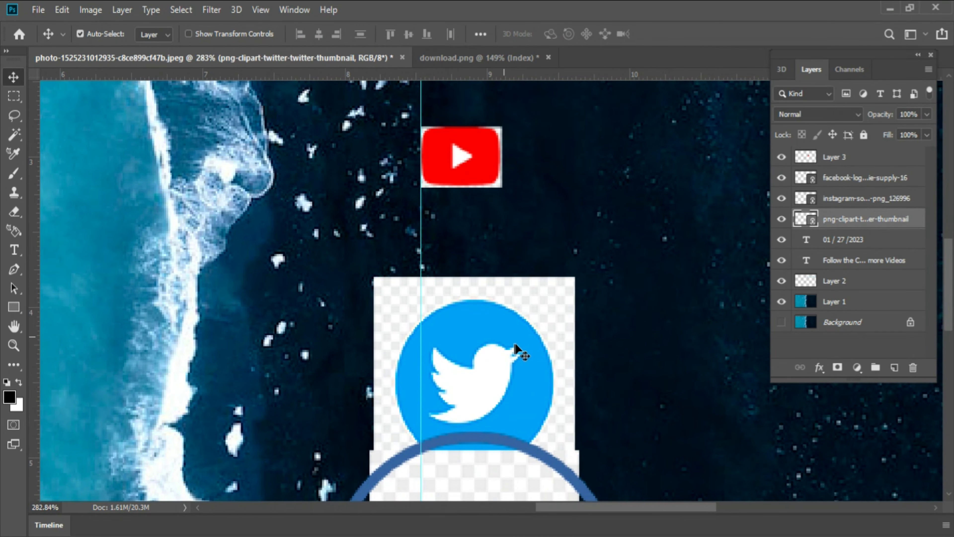
Scale the Twitter icon to about 14% and place it below the red play icon on the guide.
{"action": "key", "text": "ctrl+t"}
{"action": "left_click_drag", "start_coordinate": [572, 273], "coordinate": [458, 378]}
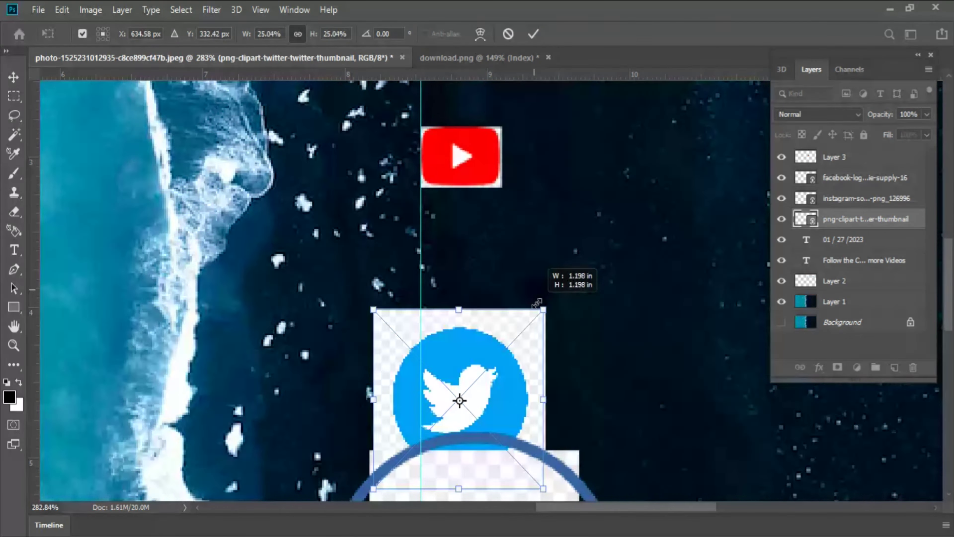
{"action": "left_click_drag", "start_coordinate": [441, 421], "coordinate": [488, 264]}
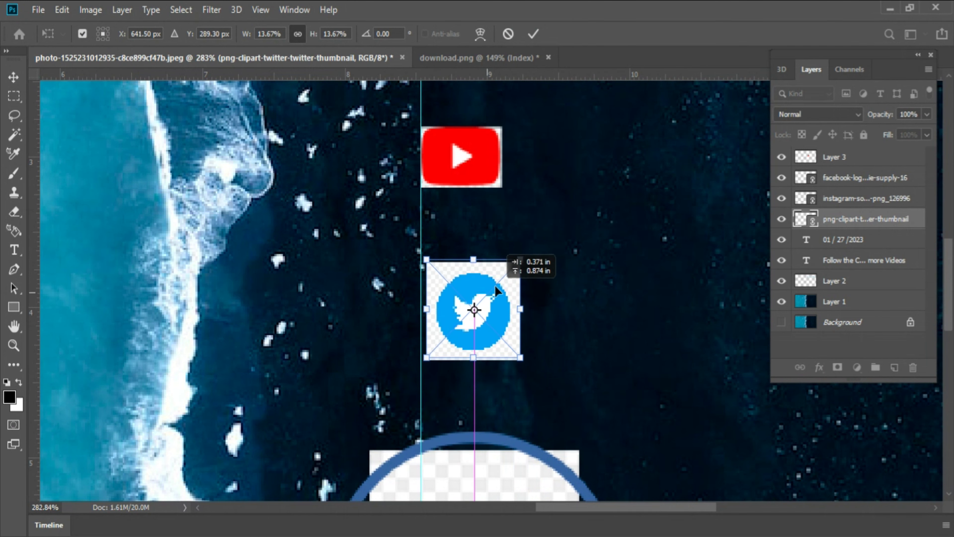
{"action": "key", "text": "Return"}
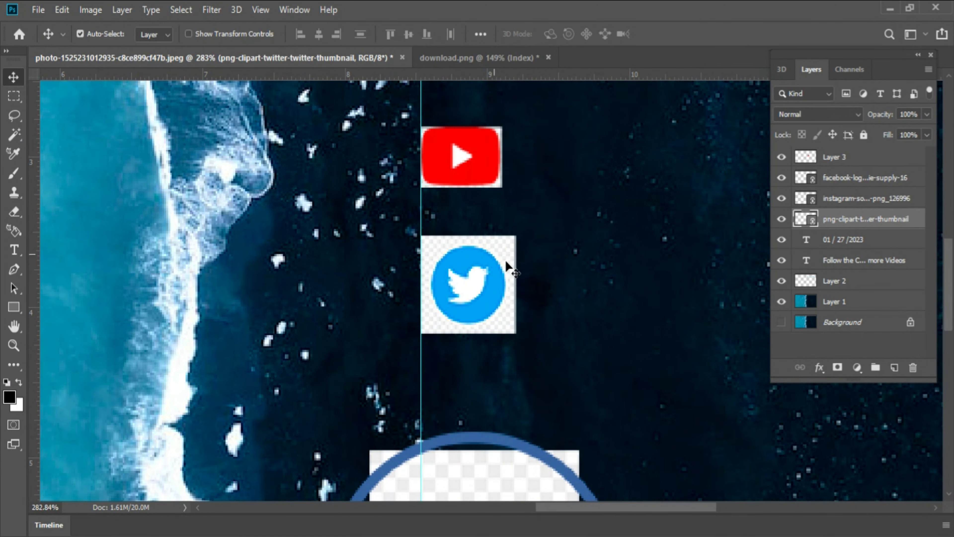
Try deleting the empty area around the Twitter circle with the Magic Wand, then dismiss the not-editable error.
{"action": "key", "text": "w"}
{"action": "left_click", "coordinate": [510, 257]}
{"action": "key", "text": "Delete"}
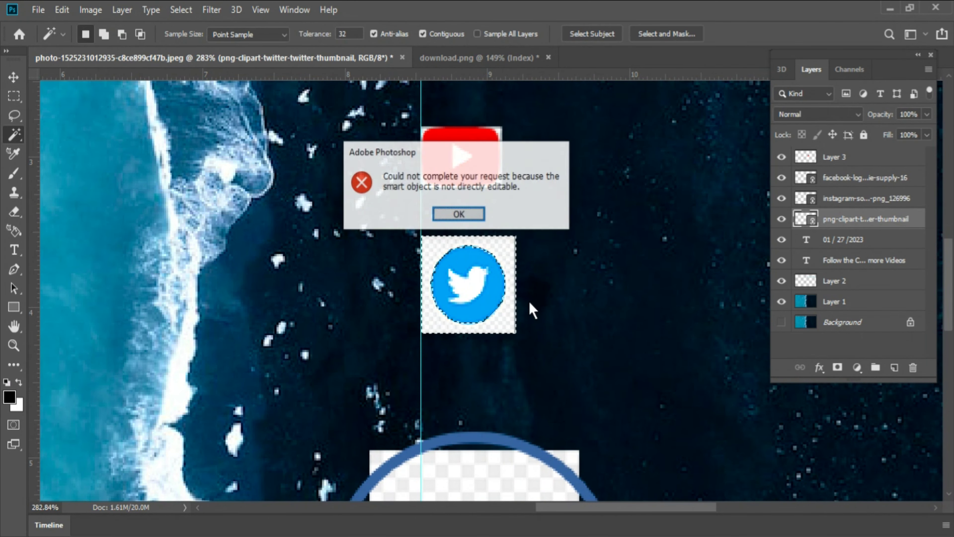
{"action": "left_click", "coordinate": [453, 214]}
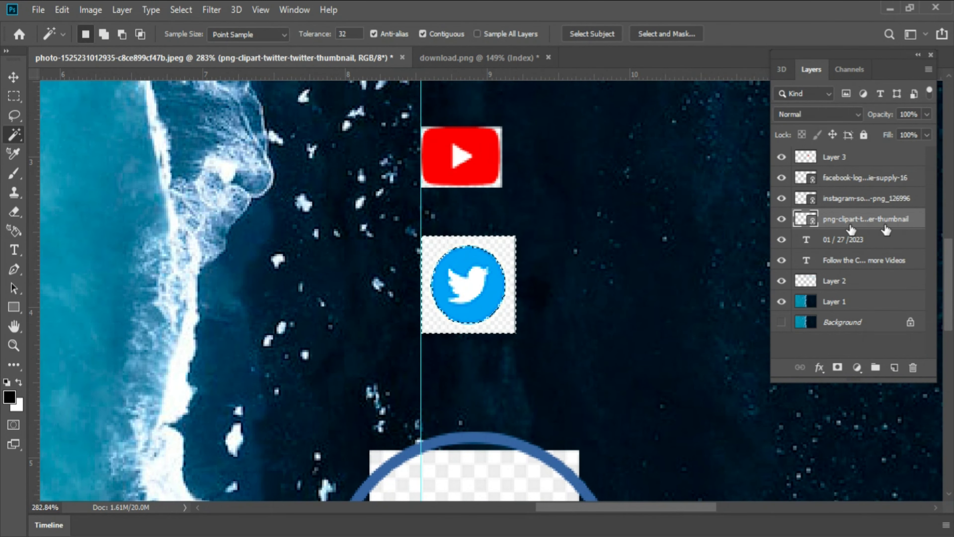
Cut the Twitter circle and bird out of the smart object and paste them into the thumbnail.
{"action": "double_click", "coordinate": [911, 224]}
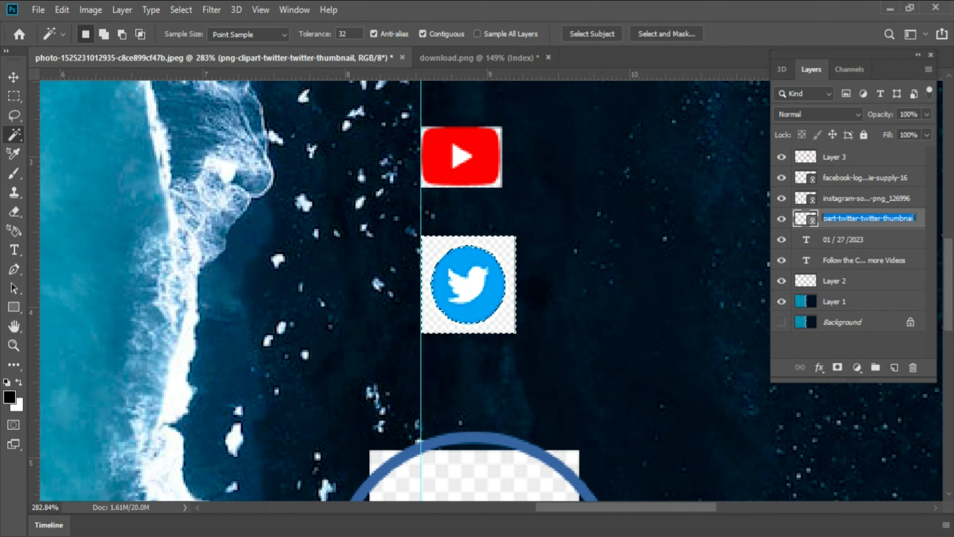
{"action": "key", "text": "Return"}
{"action": "double_click", "coordinate": [807, 220]}
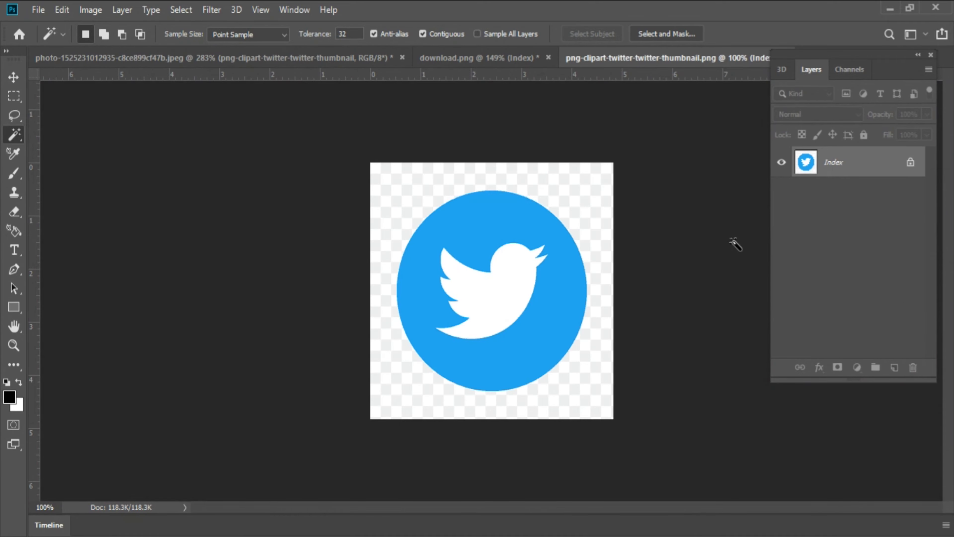
{"action": "left_click", "coordinate": [440, 264]}
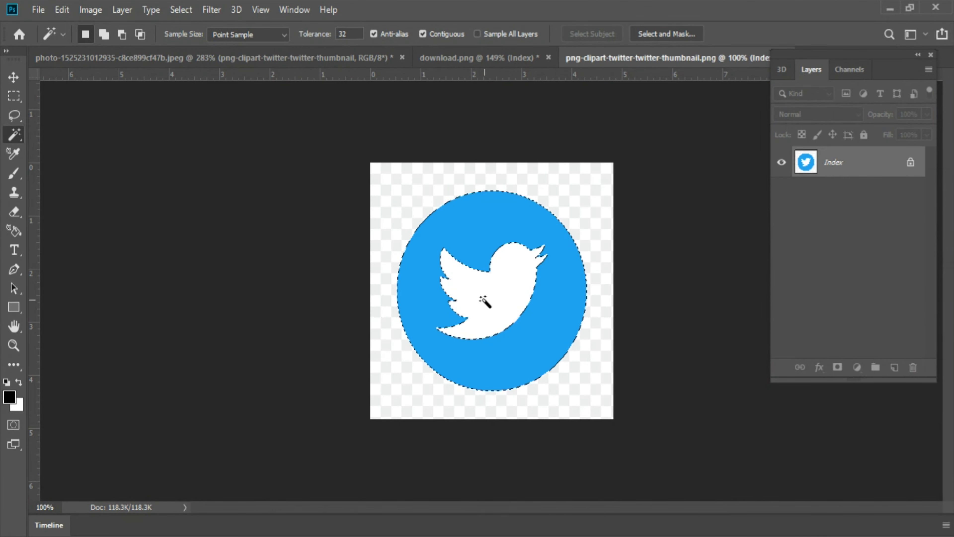
{"action": "left_click", "coordinate": [488, 315], "text": "shift"}
{"action": "key", "text": "ctrl+x"}
{"action": "key", "text": "ctrl+Tab"}
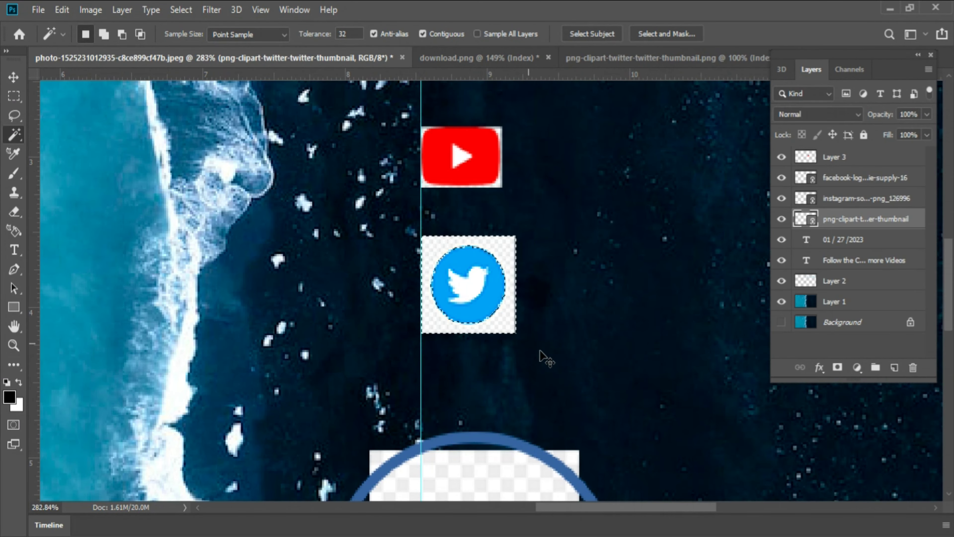
{"action": "key", "text": "ctrl+v"}
{"action": "left_click", "coordinate": [543, 240]}
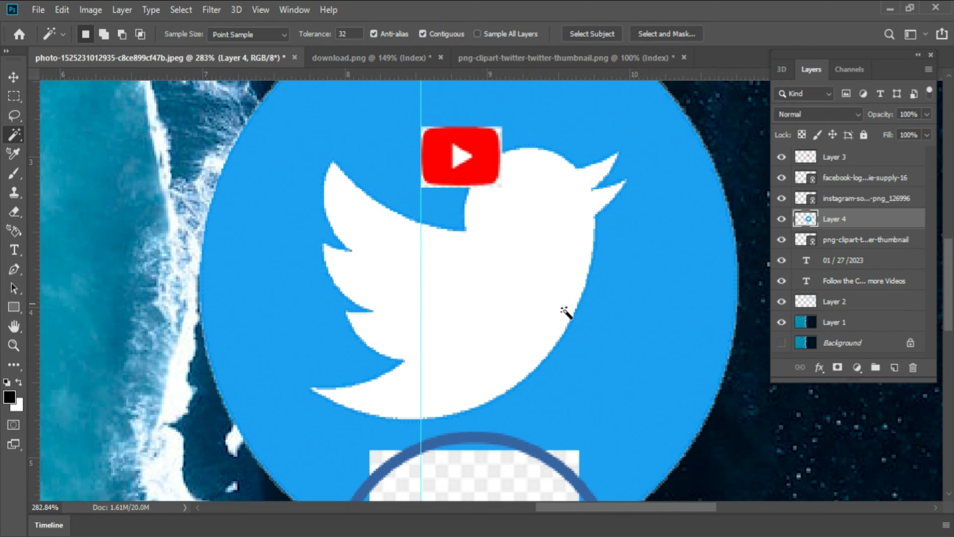
Shrink the pasted Twitter circle down to small icon size.
{"action": "key", "text": "ctrl+t"}
{"action": "left_click_drag", "start_coordinate": [661, 193], "coordinate": [635, 285]}
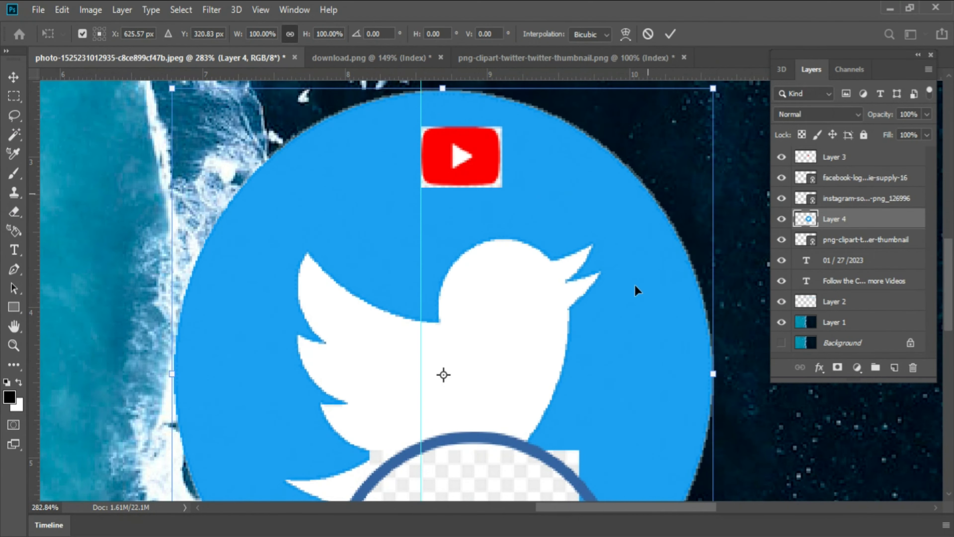
{"action": "left_click_drag", "start_coordinate": [710, 93], "coordinate": [355, 430]}
{"action": "left_click_drag", "start_coordinate": [298, 473], "coordinate": [383, 235]}
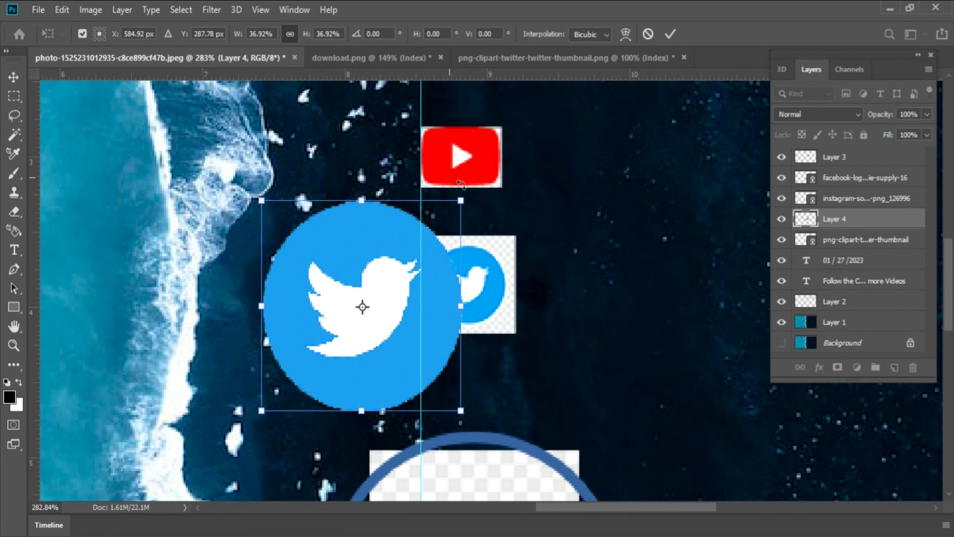
{"action": "left_click_drag", "start_coordinate": [458, 203], "coordinate": [332, 337]}
{"action": "key", "text": "Return"}
Delete the square Twitter image layer and move the Twitter circle below the YouTube logo.
{"action": "key", "text": "w"}
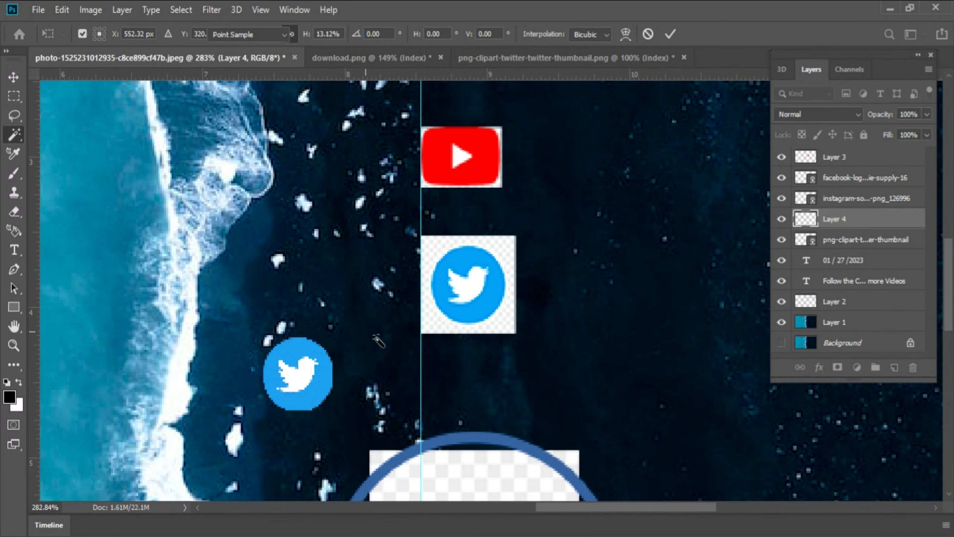
{"action": "key", "text": "v"}
{"action": "left_click", "coordinate": [457, 323]}
{"action": "key", "text": "Delete"}
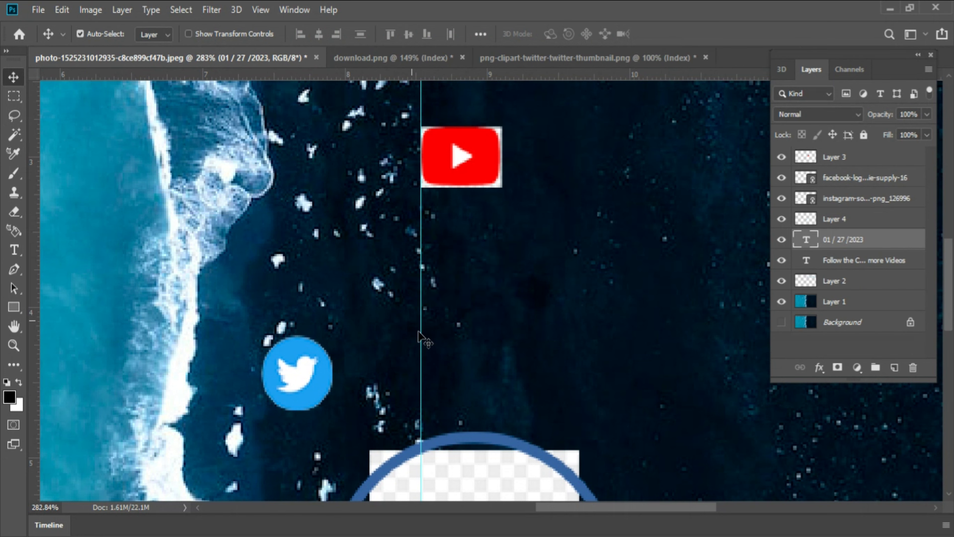
{"action": "left_click", "coordinate": [308, 370]}
{"action": "left_click_drag", "start_coordinate": [308, 370], "coordinate": [469, 295]}
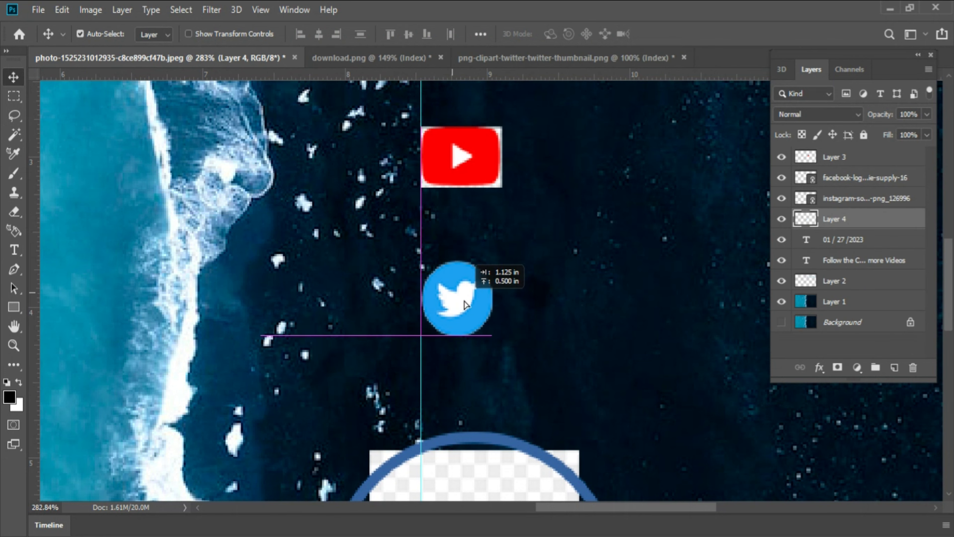
Shrink the Facebook logo to 2.28% and place it beneath the Twitter circle.
{"action": "left_click_drag", "start_coordinate": [482, 417], "coordinate": [449, 147]}
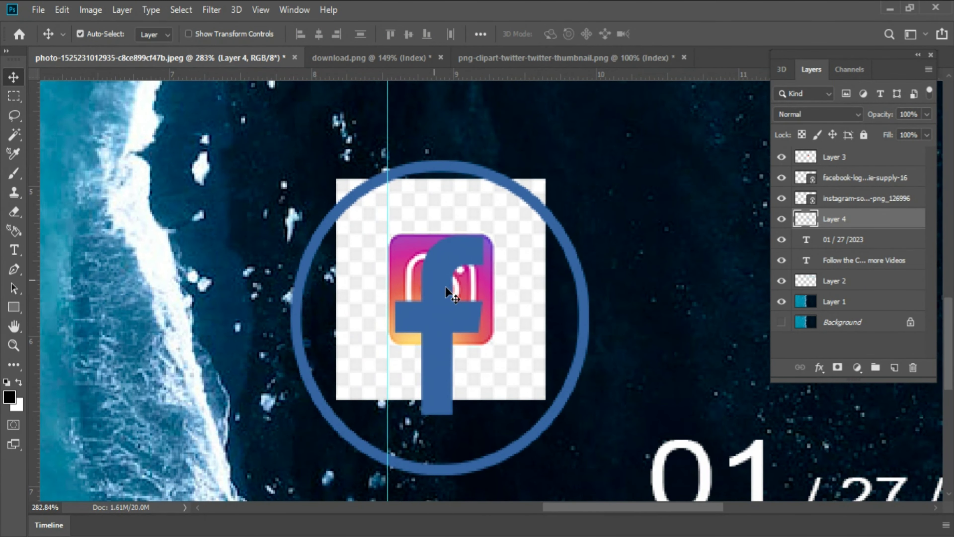
{"action": "left_click_drag", "start_coordinate": [445, 286], "coordinate": [233, 226]}
{"action": "left_click_drag", "start_coordinate": [303, 173], "coordinate": [410, 333]}
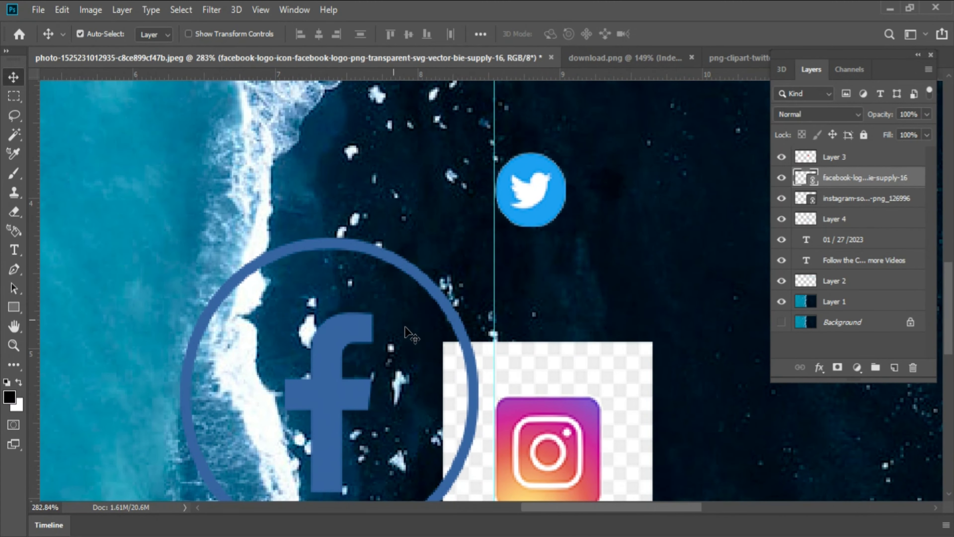
{"action": "key", "text": "ctrl+t"}
{"action": "left_click_drag", "start_coordinate": [494, 219], "coordinate": [274, 452]}
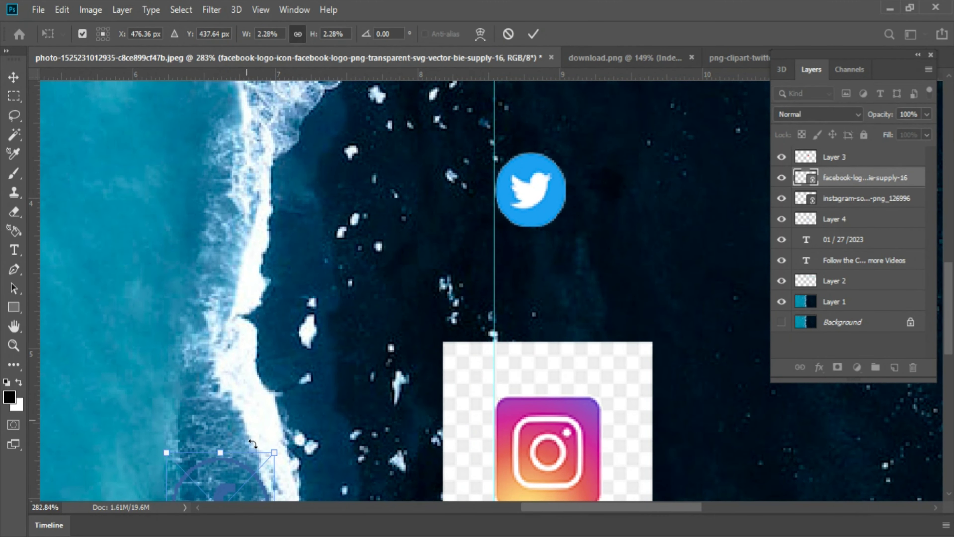
{"action": "left_click_drag", "start_coordinate": [243, 482], "coordinate": [570, 297]}
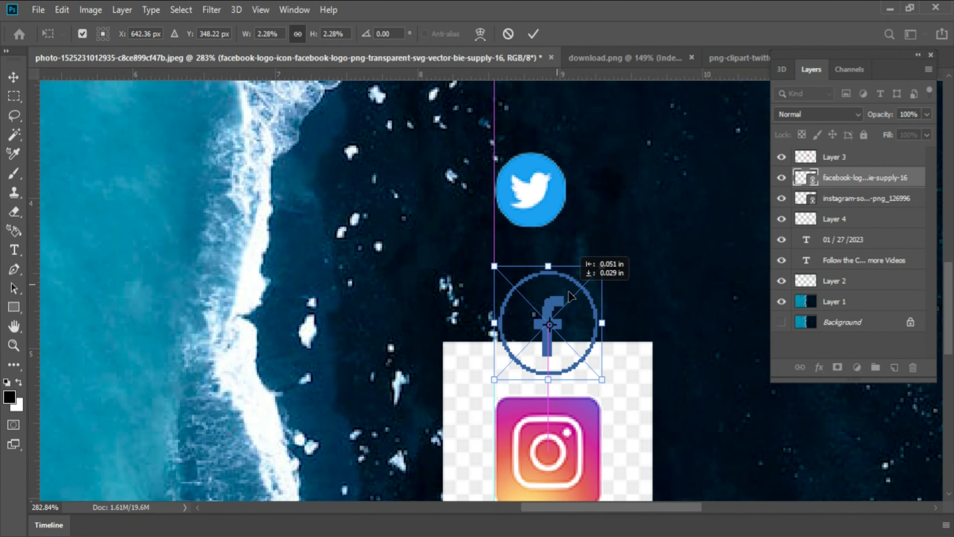
{"action": "scroll", "coordinate": [571, 297], "scroll_direction": "down", "scroll_amount": 5}
{"action": "key", "text": "Return"}
{"action": "left_click_drag", "start_coordinate": [544, 311], "coordinate": [335, 344]}
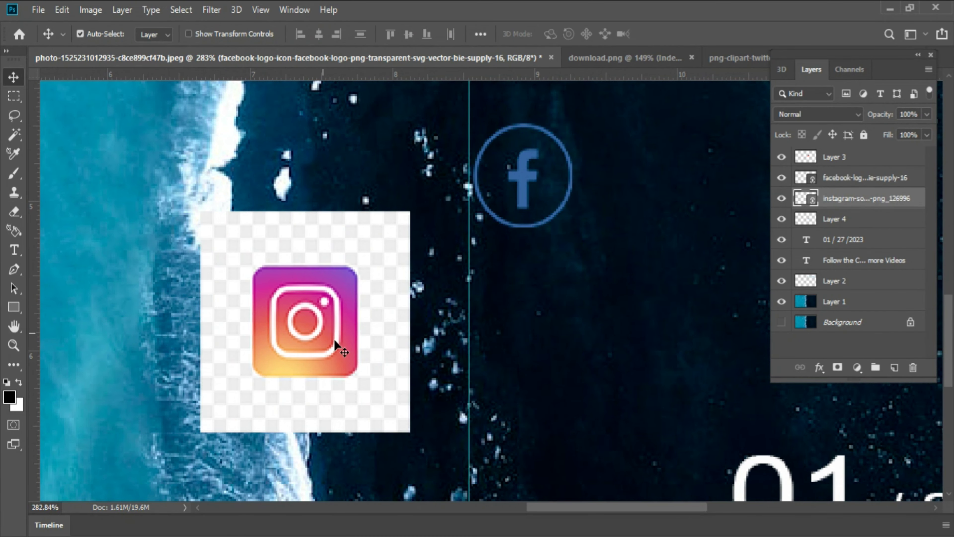
Cut the Instagram icon out of its smart object and paste it into the thumbnail.
{"action": "double_click", "coordinate": [804, 198]}
{"action": "key", "text": "m"}
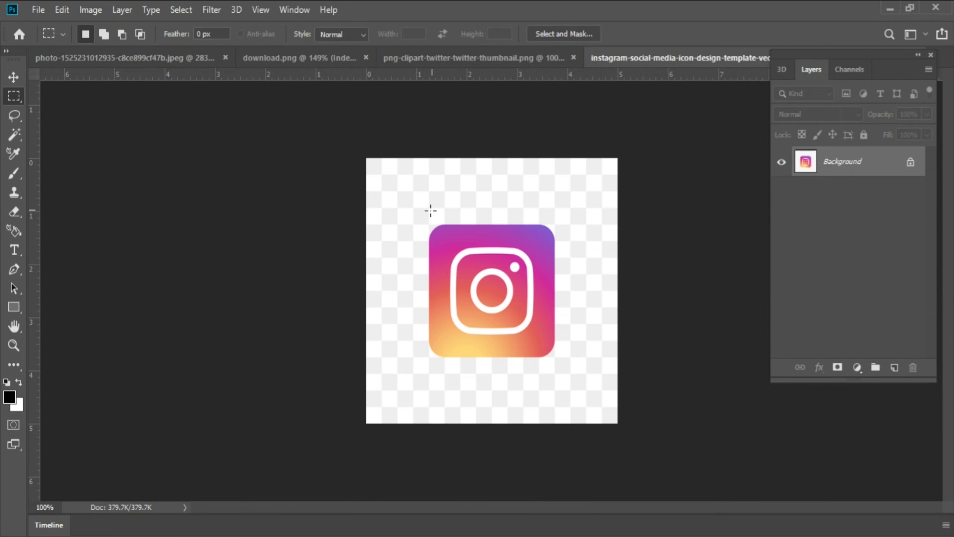
{"action": "left_click_drag", "start_coordinate": [426, 214], "coordinate": [578, 383]}
{"action": "key", "text": "w"}
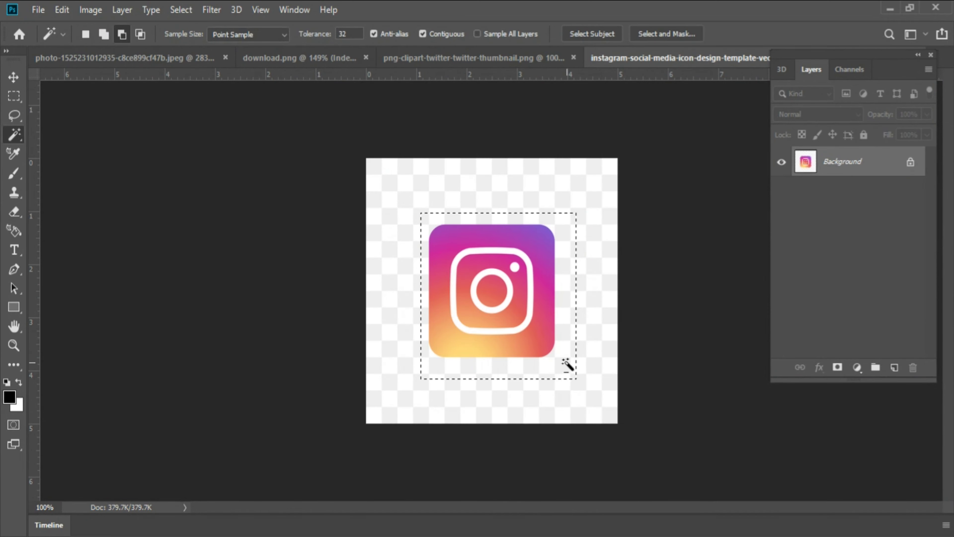
{"action": "left_click", "coordinate": [569, 366], "text": "alt"}
{"action": "key", "text": "ctrl+BackSpace"}
{"action": "key", "text": "ctrl+w"}
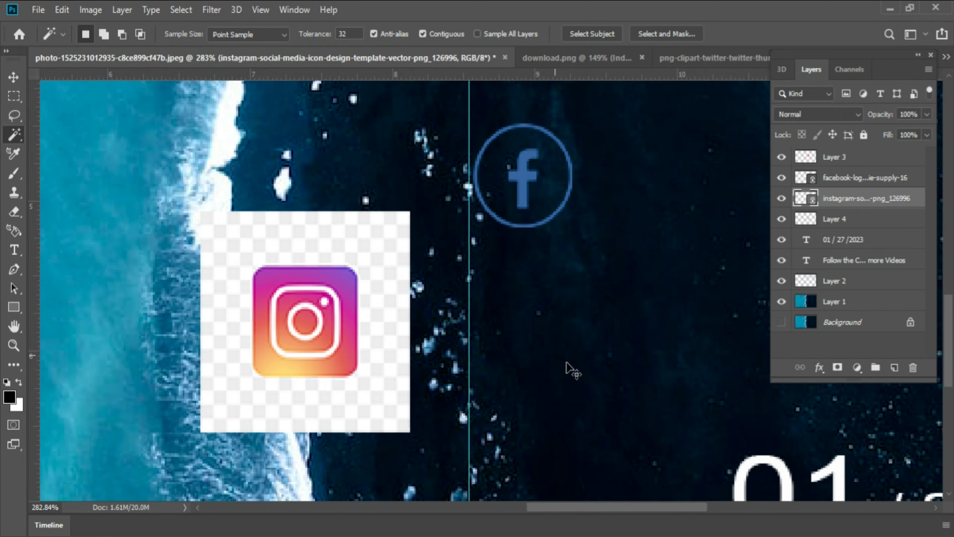
{"action": "key", "text": "ctrl+v"}
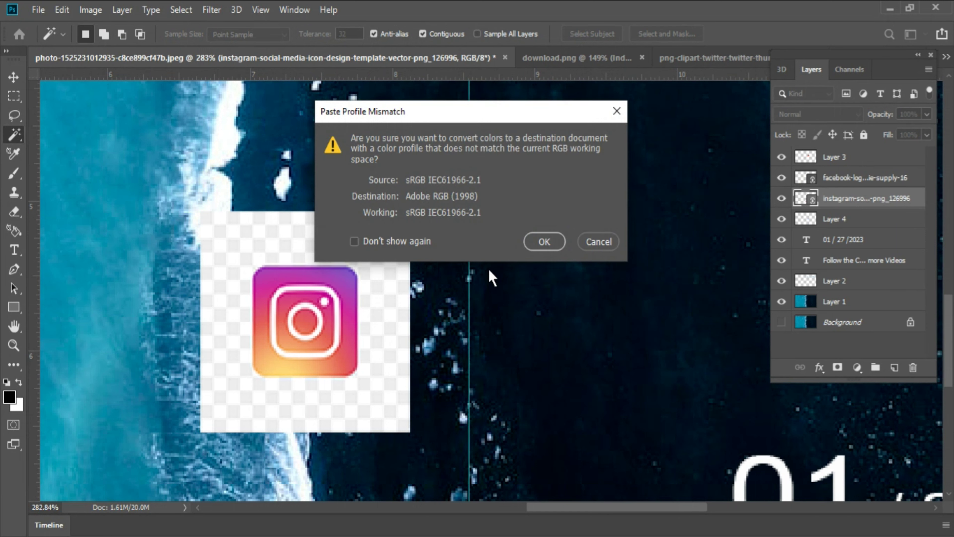
{"action": "left_click", "coordinate": [354, 241]}
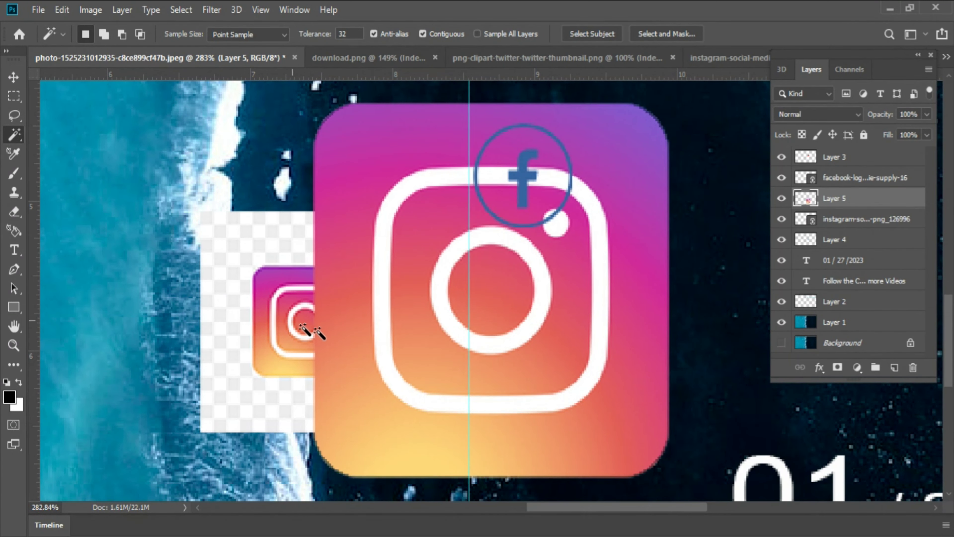
Delete the original square Instagram image layer.
{"action": "key", "text": "m"}
{"action": "key", "text": "v"}
{"action": "left_click", "coordinate": [305, 326]}
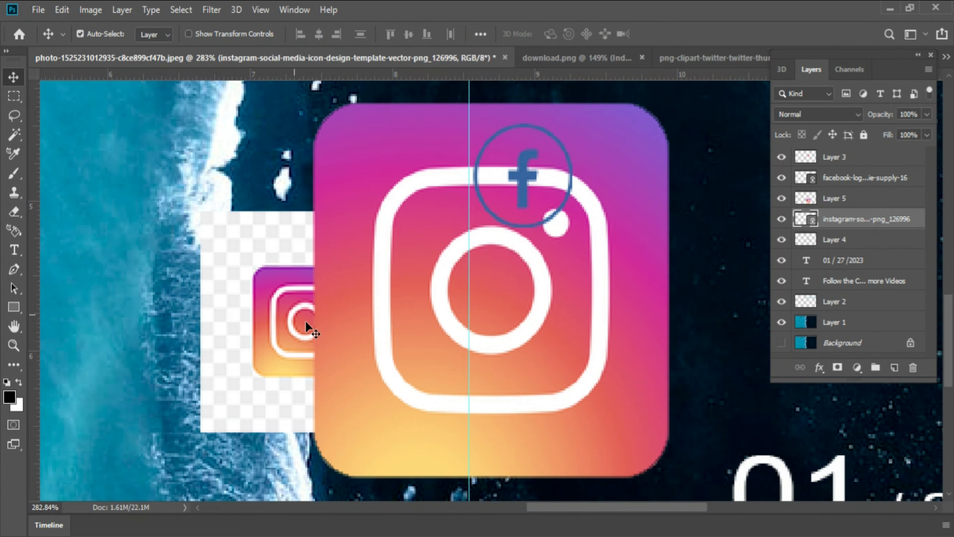
{"action": "key", "text": "Delete"}
Scale the pasted Instagram icon to about 23% and move it beneath the Facebook logo.
{"action": "left_click", "coordinate": [565, 313]}
{"action": "key", "text": "ctrl+t"}
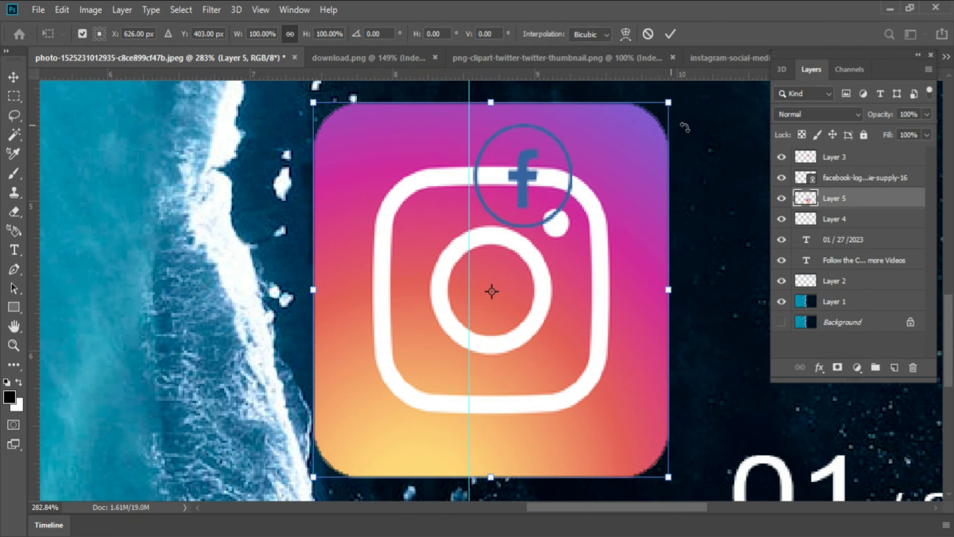
{"action": "left_click_drag", "start_coordinate": [669, 103], "coordinate": [393, 387]}
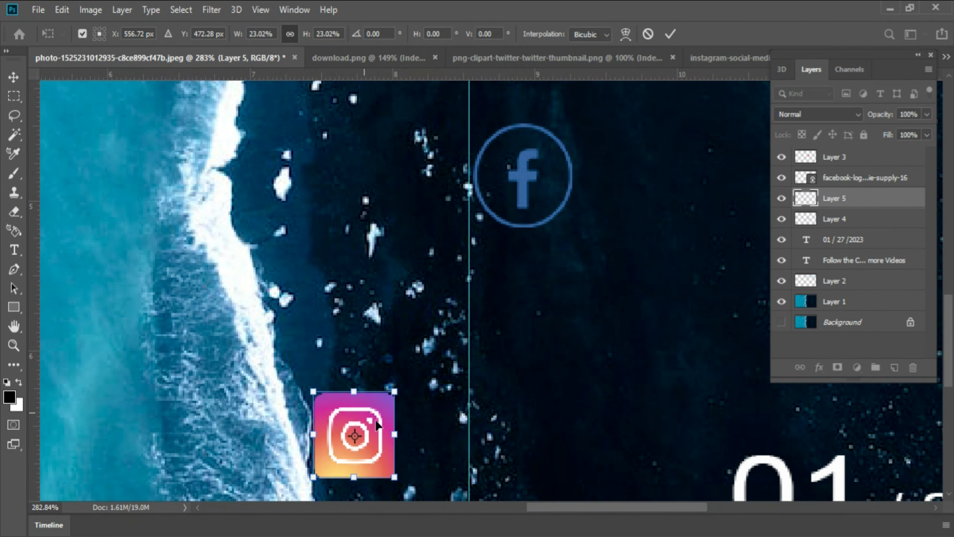
{"action": "mouse_move", "coordinate": [376, 423]}
{"action": "left_mouse_down"}
{"action": "mouse_move", "coordinate": [554, 323]}
{"action": "mouse_move", "coordinate": [539, 321]}
{"action": "left_mouse_up"}
{"action": "key", "text": "Return"}
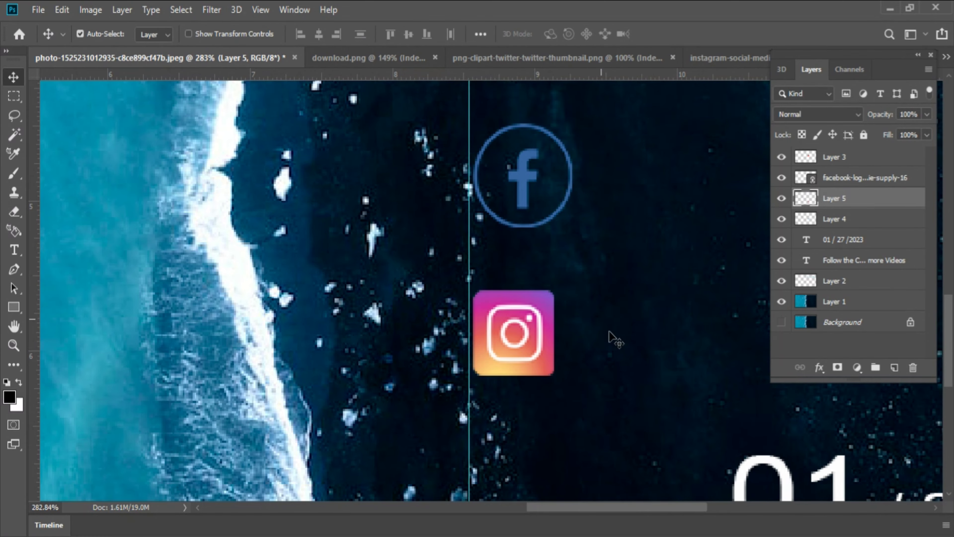
{"action": "key", "text": "ctrl+minus"}
{"action": "left_click_drag", "start_coordinate": [595, 330], "coordinate": [448, 315]}
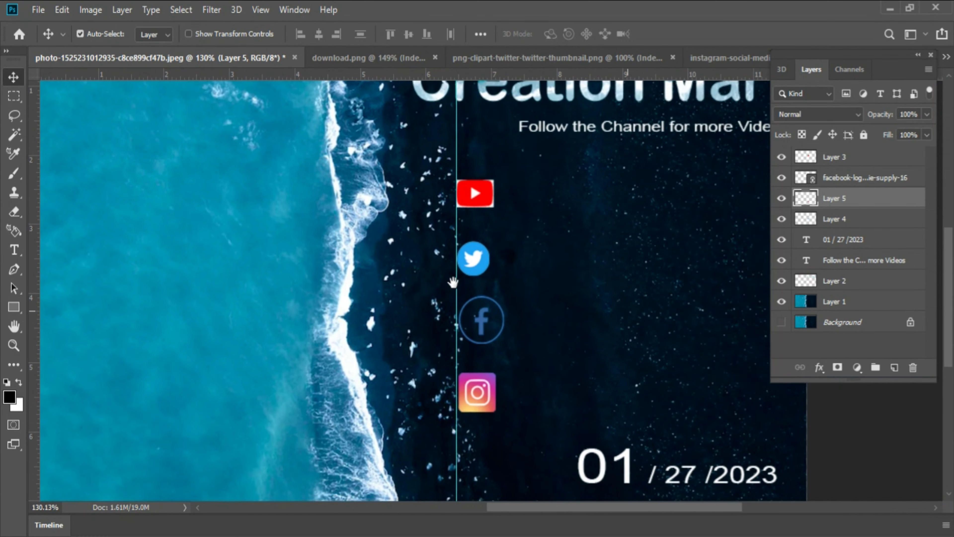
Shrink the Facebook logo further and the Instagram icon to about 54%.
{"action": "left_click", "coordinate": [465, 335], "text": "ctrl"}
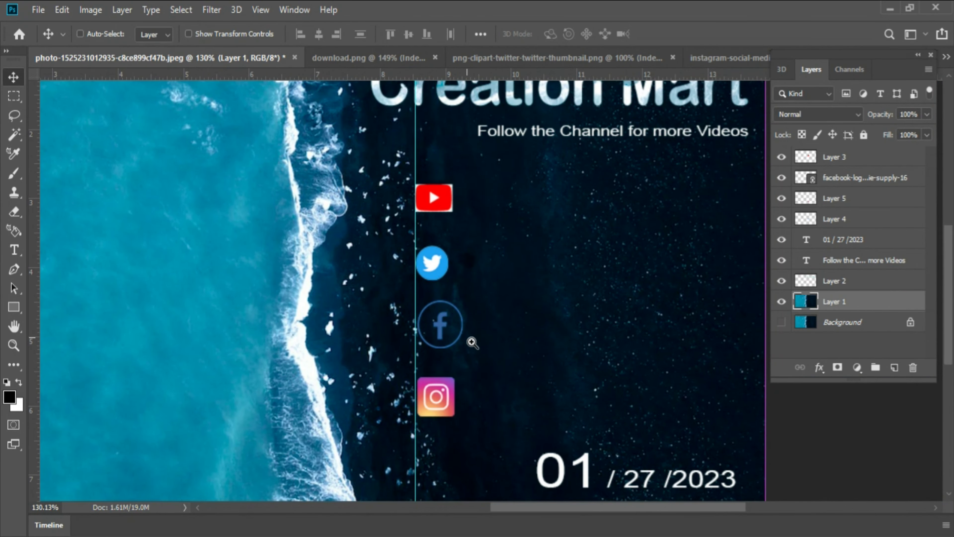
{"action": "left_click_drag", "start_coordinate": [470, 335], "coordinate": [496, 339]}
{"action": "key", "text": "ctrl+t"}
{"action": "key", "text": "Escape"}
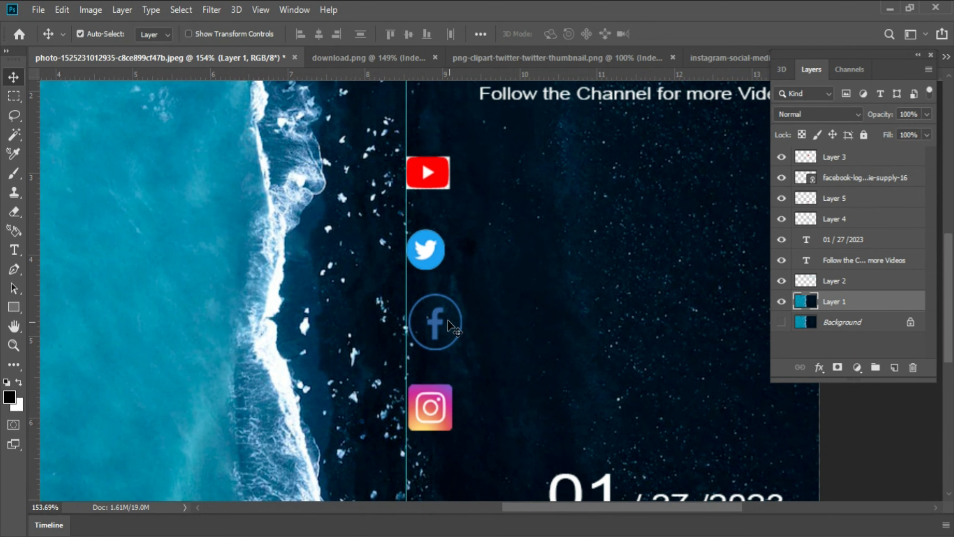
{"action": "left_click", "coordinate": [439, 325]}
{"action": "key", "text": "ctrl+t"}
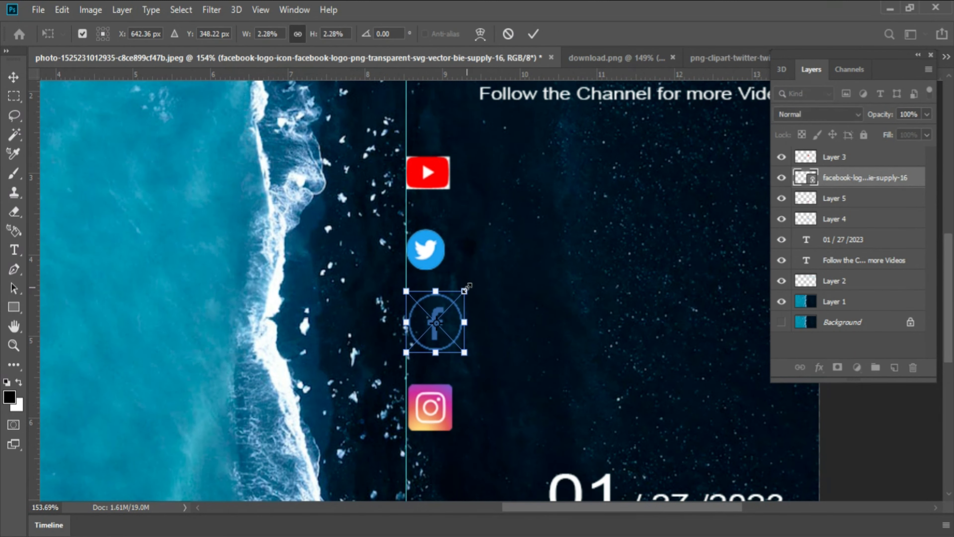
{"action": "left_click_drag", "start_coordinate": [461, 294], "coordinate": [441, 325]}
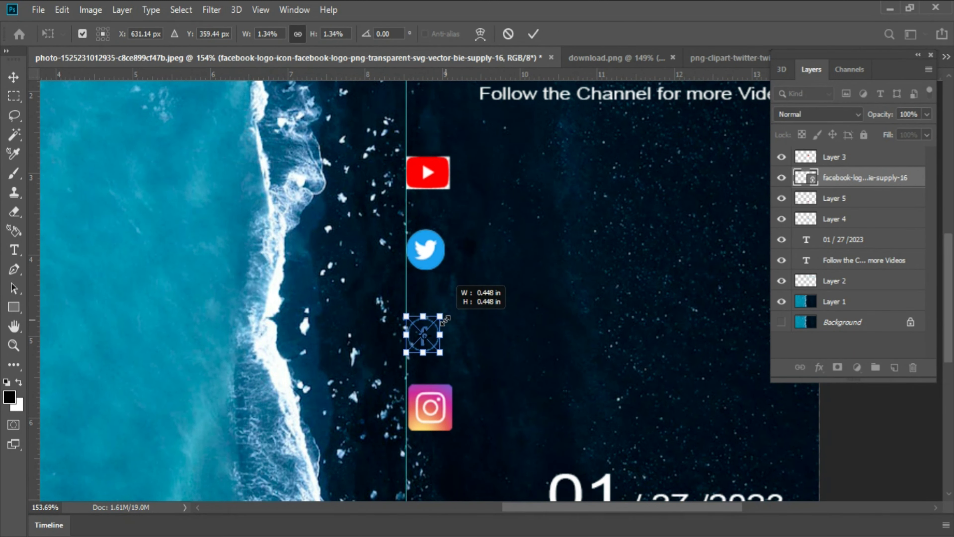
{"action": "key", "text": "Return"}
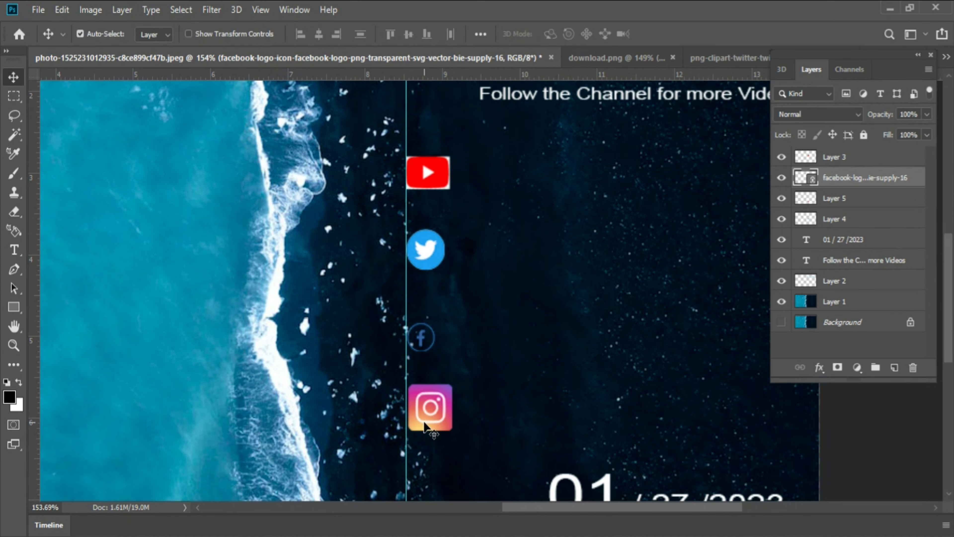
{"action": "left_click", "coordinate": [424, 408]}
{"action": "key", "text": "ctrl+t"}
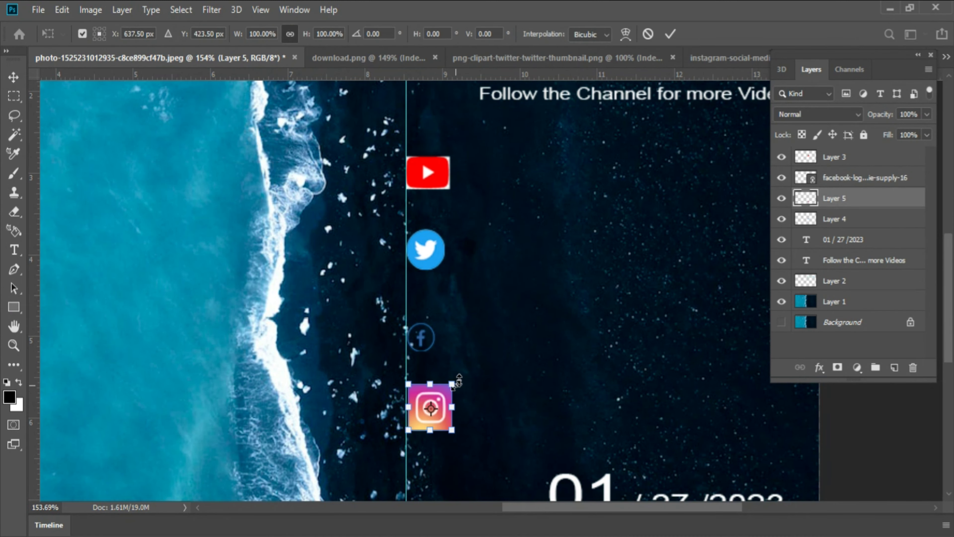
{"action": "left_click_drag", "start_coordinate": [452, 383], "coordinate": [434, 410]}
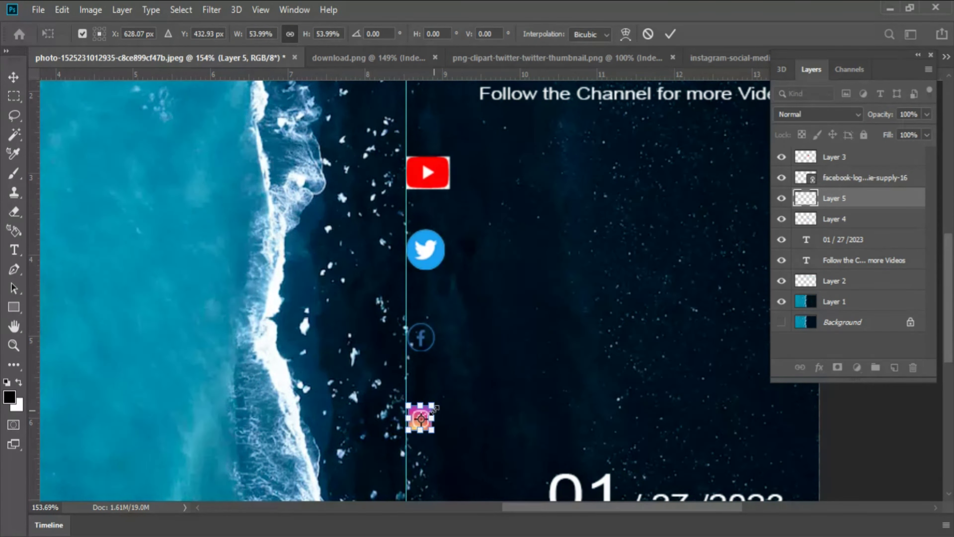
{"action": "key", "text": "Return"}
Shrink the Twitter icon, and the YouTube icon to about 76%.
{"action": "left_click", "coordinate": [433, 251]}
{"action": "key", "text": "ctrl+t"}
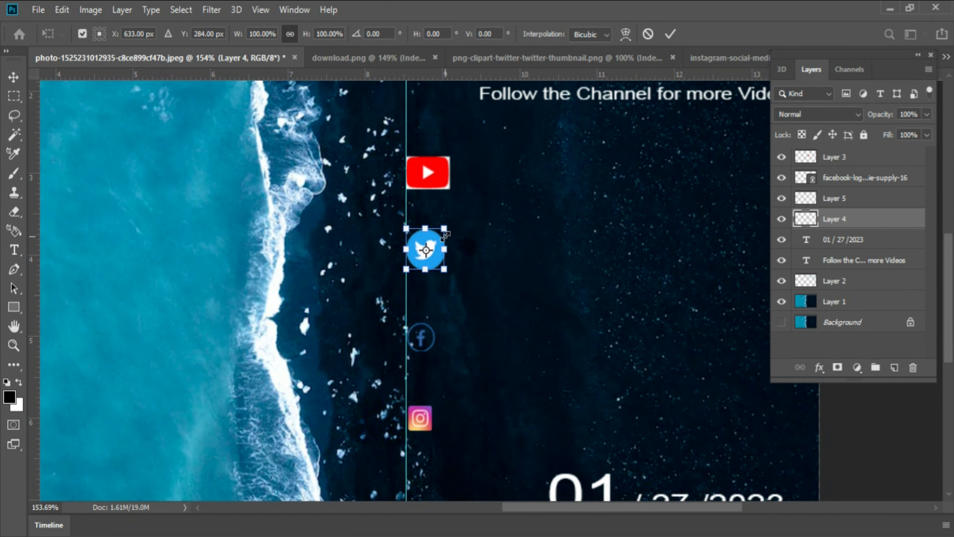
{"action": "left_click_drag", "start_coordinate": [444, 229], "coordinate": [430, 245]}
{"action": "key", "text": "Return"}
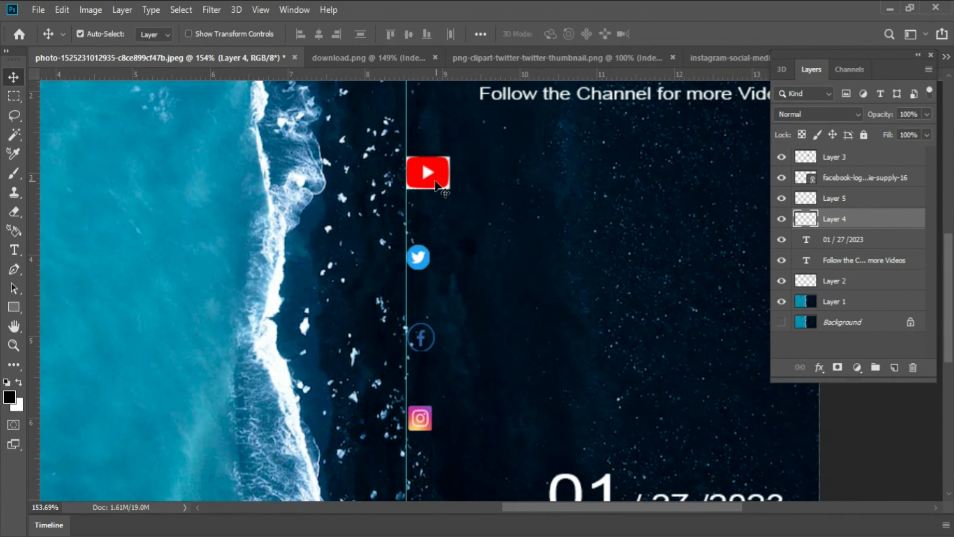
{"action": "left_click", "coordinate": [435, 184]}
{"action": "key", "text": "ctrl+t"}
{"action": "left_click_drag", "start_coordinate": [457, 148], "coordinate": [442, 161]}
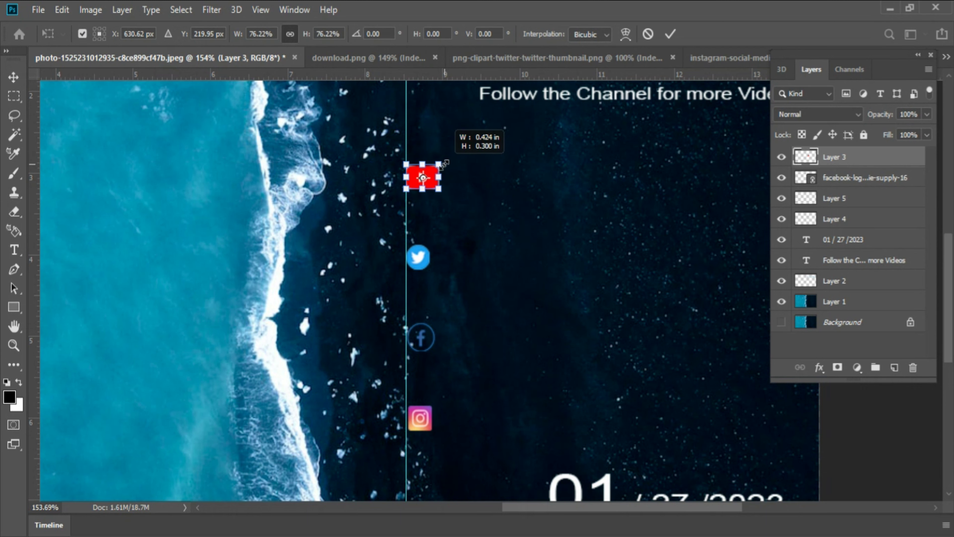
{"action": "key", "text": "Return"}
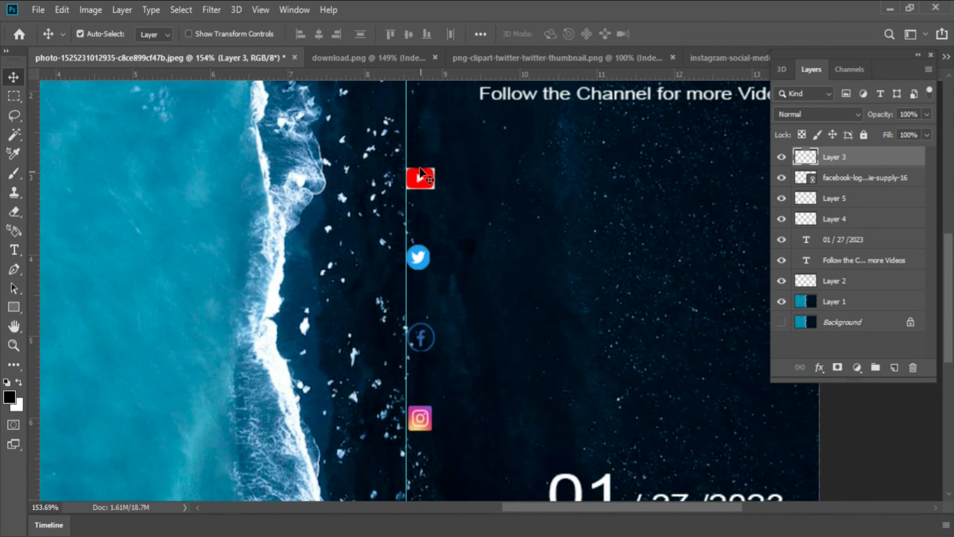
Move the Twitter, Facebook and Instagram icons up to close the gaps below YouTube.
{"action": "left_click_drag", "start_coordinate": [419, 258], "coordinate": [420, 233]}
{"action": "left_click_drag", "start_coordinate": [426, 319], "coordinate": [426, 267]}
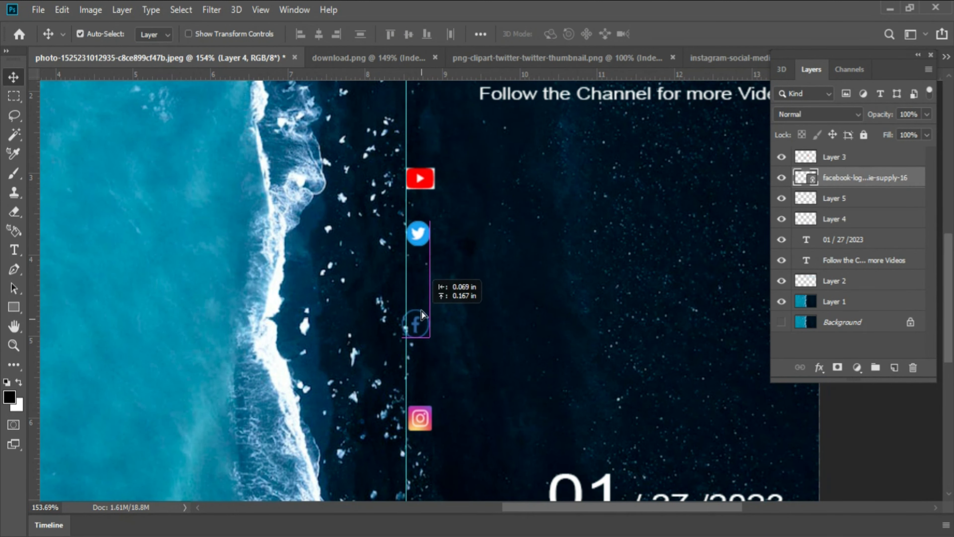
{"action": "left_click_drag", "start_coordinate": [422, 421], "coordinate": [422, 340]}
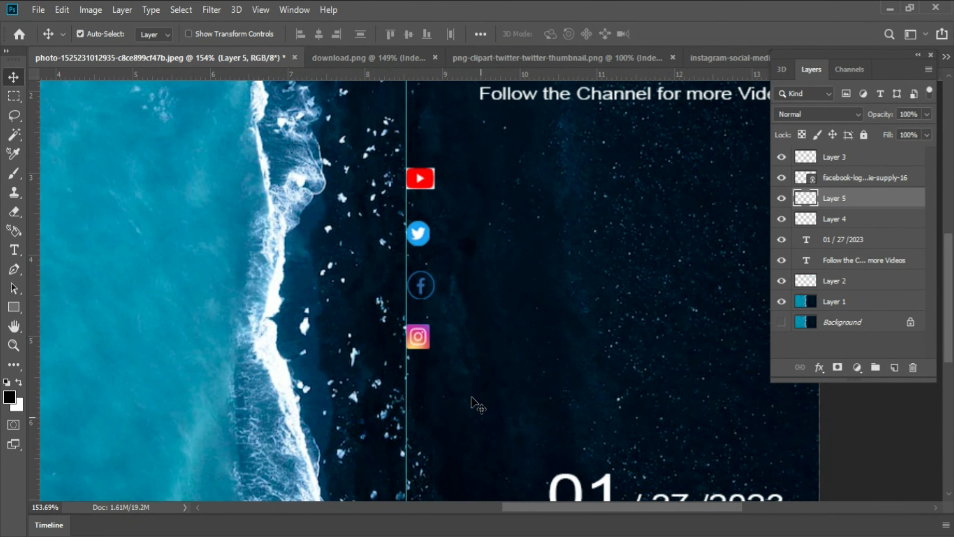
{"action": "scroll", "coordinate": [503, 281], "scroll_direction": "up", "scroll_amount": 1}
Add a white (#ffffff) 'Creation Mart@' text label beside the YouTube icon.
{"action": "scroll", "coordinate": [504, 281], "scroll_direction": "up", "scroll_amount": 1}
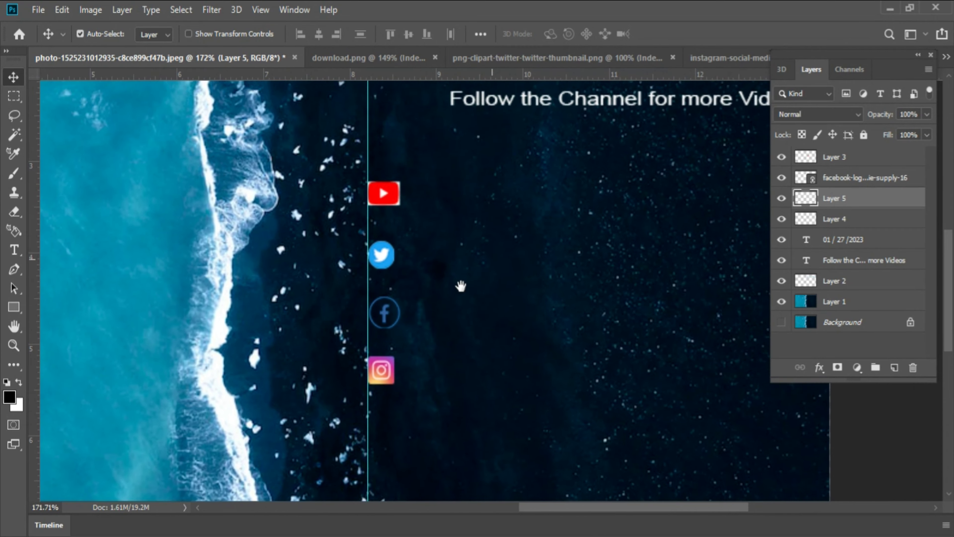
{"action": "key", "text": "t"}
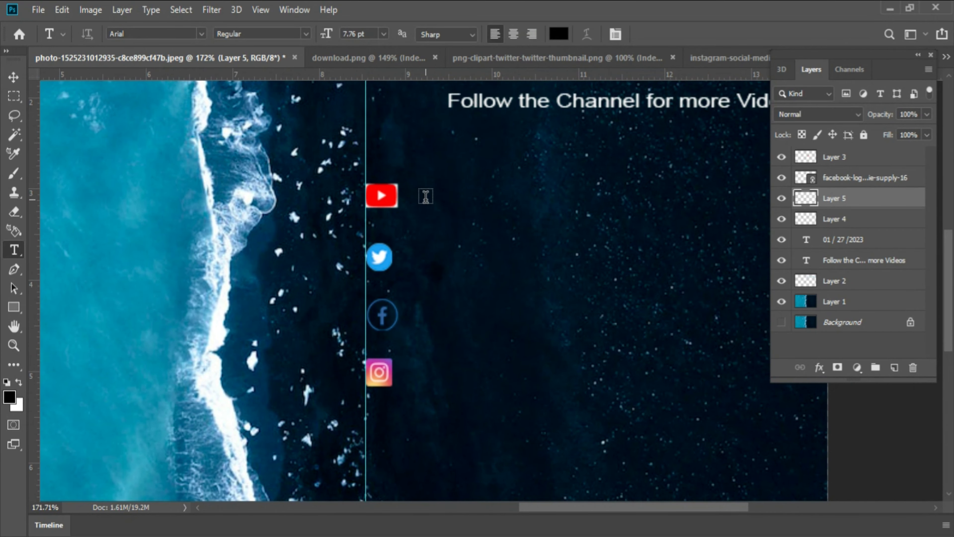
{"action": "left_click", "coordinate": [424, 197]}
{"action": "key", "text": "BackSpace"}
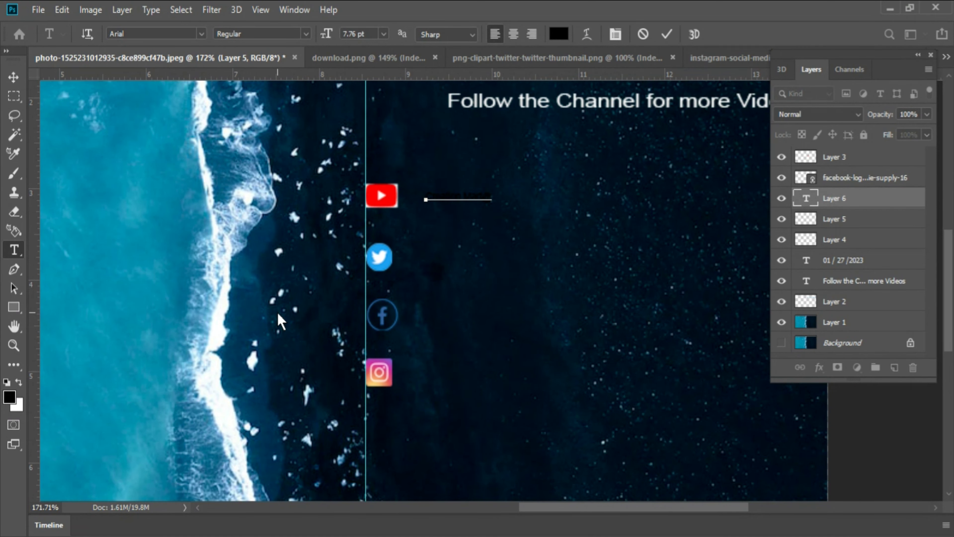
{"action": "key", "text": "ctrl+Return"}
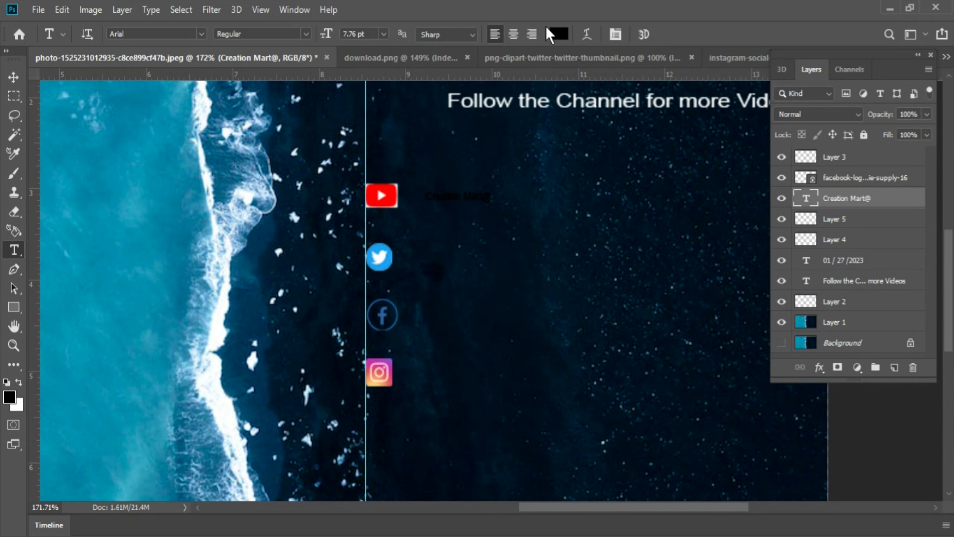
{"action": "left_click", "coordinate": [552, 34]}
{"action": "type", "text": "ffffff"}
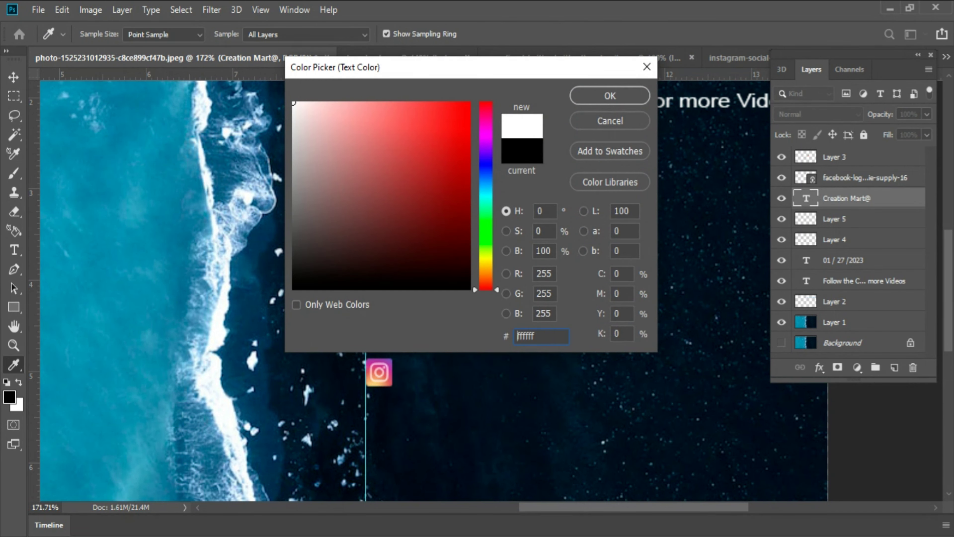
{"action": "left_click", "coordinate": [609, 95]}
Scale the 'Creation Mart@' label to about 270% and nudge it up slightly.
{"action": "key", "text": "ctrl+t"}
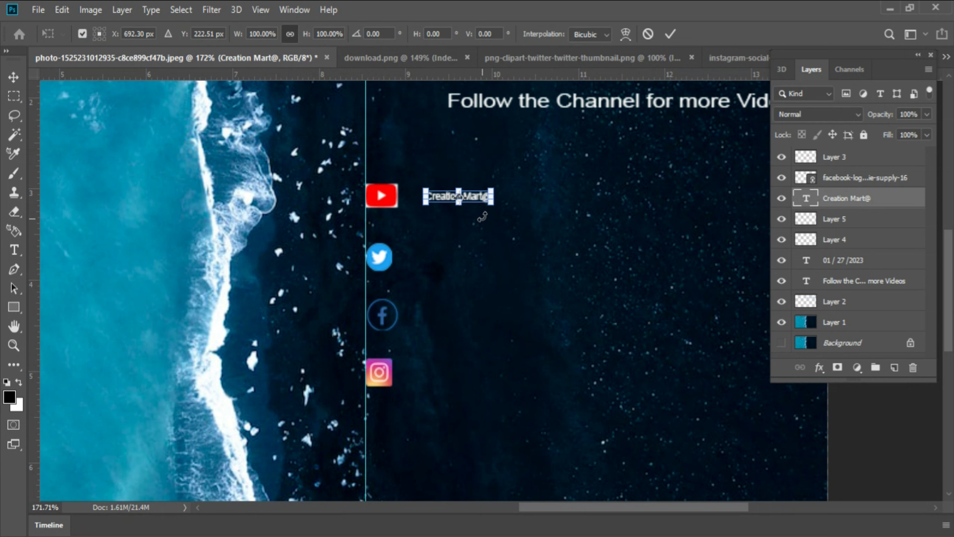
{"action": "mouse_move", "coordinate": [491, 203]}
{"action": "left_mouse_down"}
{"action": "mouse_move", "coordinate": [669, 224]}
{"action": "mouse_move", "coordinate": [671, 234]}
{"action": "mouse_move", "coordinate": [605, 208]}
{"action": "mouse_move", "coordinate": [607, 185]}
{"action": "left_mouse_up"}
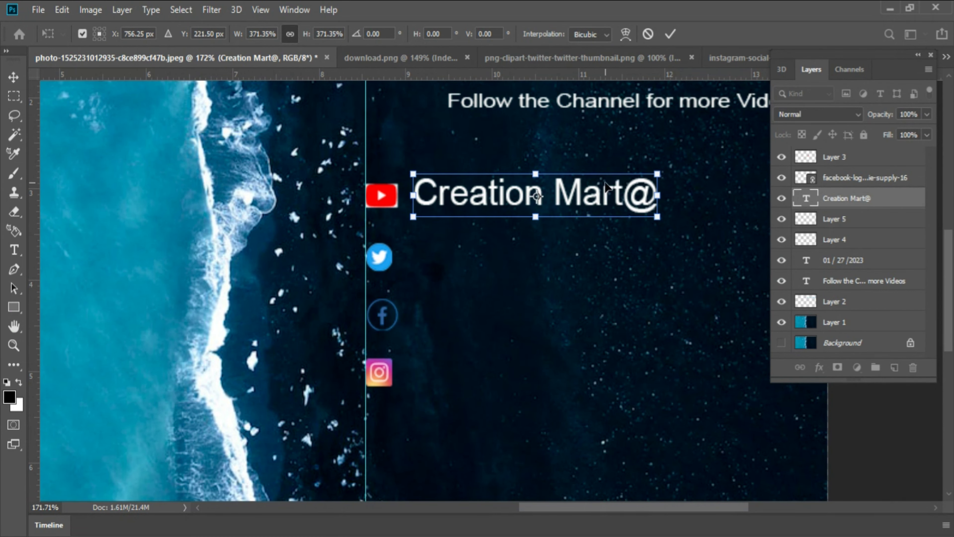
{"action": "mouse_move", "coordinate": [665, 171]}
{"action": "left_mouse_down"}
{"action": "mouse_move", "coordinate": [595, 185]}
{"action": "mouse_move", "coordinate": [557, 211]}
{"action": "mouse_move", "coordinate": [564, 198]}
{"action": "left_mouse_up"}
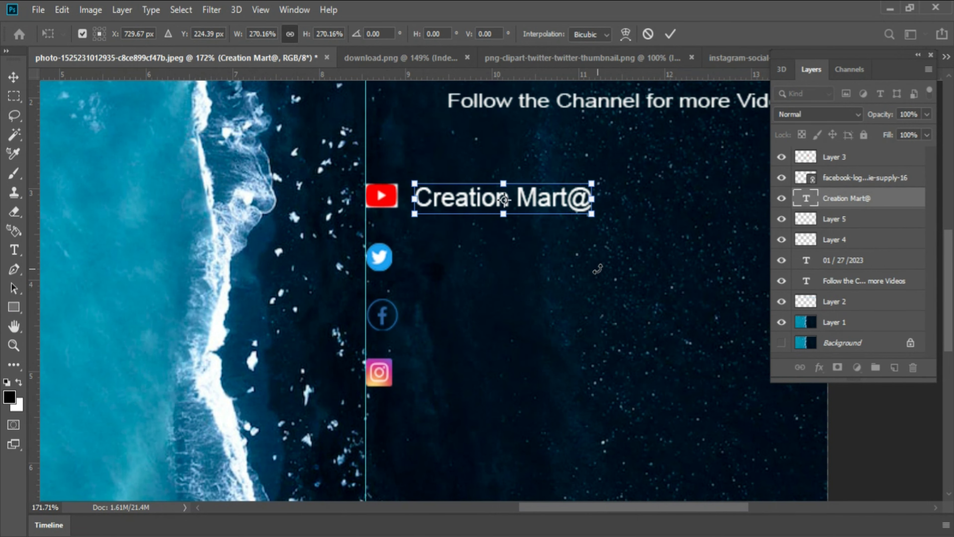
{"action": "key", "text": "Up"}
{"action": "key", "text": "Return"}
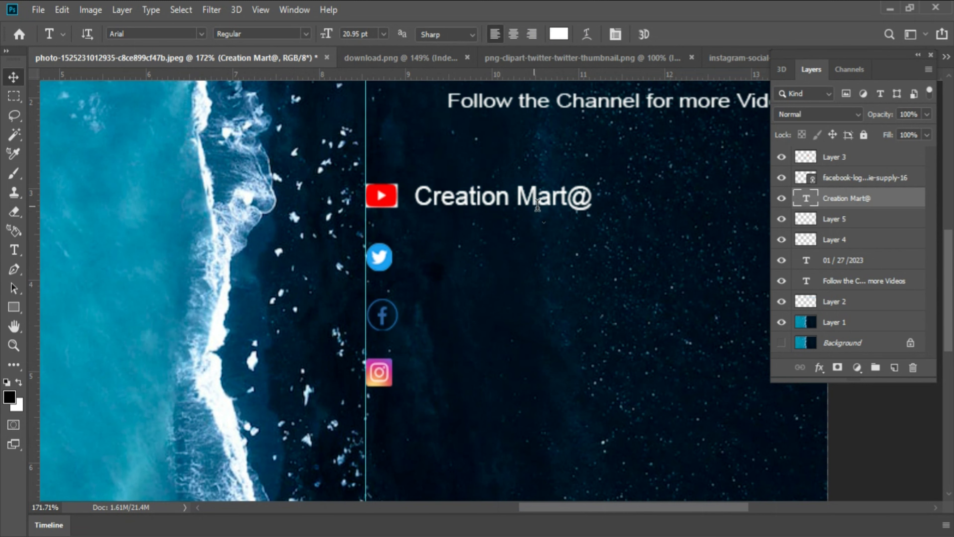
Place copies of the label beside the other icons and fit the thumbnail in view.
{"action": "key", "text": "v"}
{"action": "mouse_move", "coordinate": [518, 203]}
{"action": "left_mouse_down"}
{"action": "mouse_move", "coordinate": [518, 261]}
{"action": "mouse_move", "coordinate": [496, 318]}
{"action": "mouse_move", "coordinate": [505, 391]}
{"action": "left_mouse_up"}
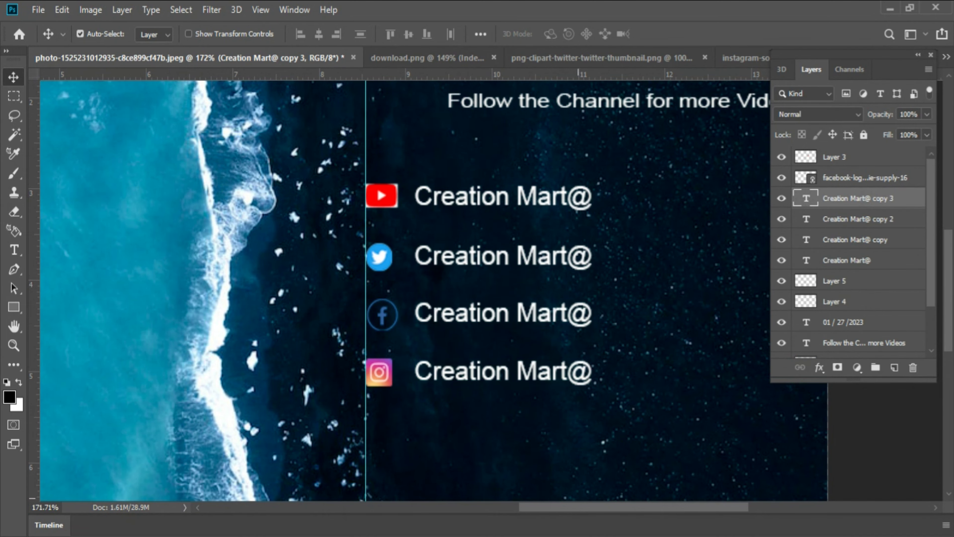
{"action": "key", "text": "ctrl+1"}
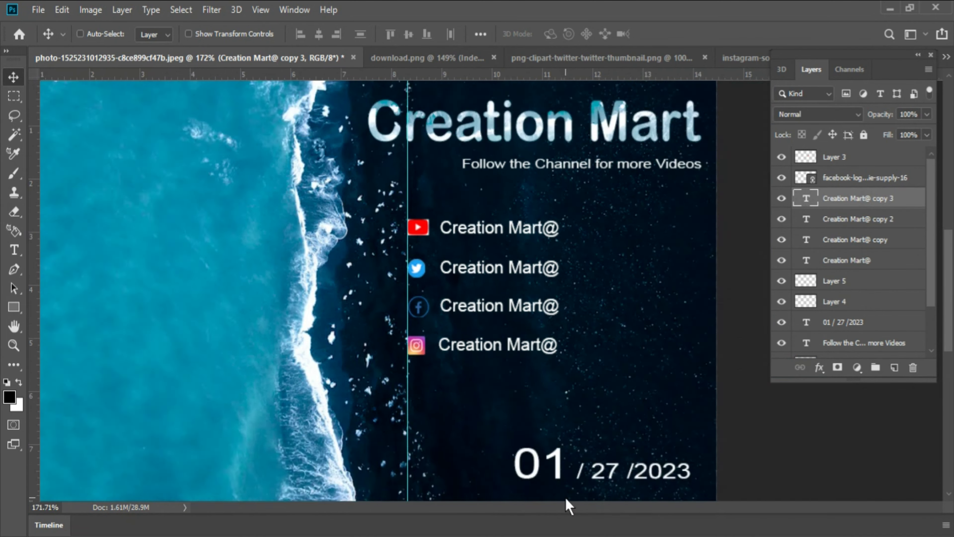
{"action": "scroll", "coordinate": [749, 401], "scroll_direction": "up", "scroll_amount": 4}
{"action": "scroll", "coordinate": [526, 440], "scroll_direction": "up", "scroll_amount": 1}
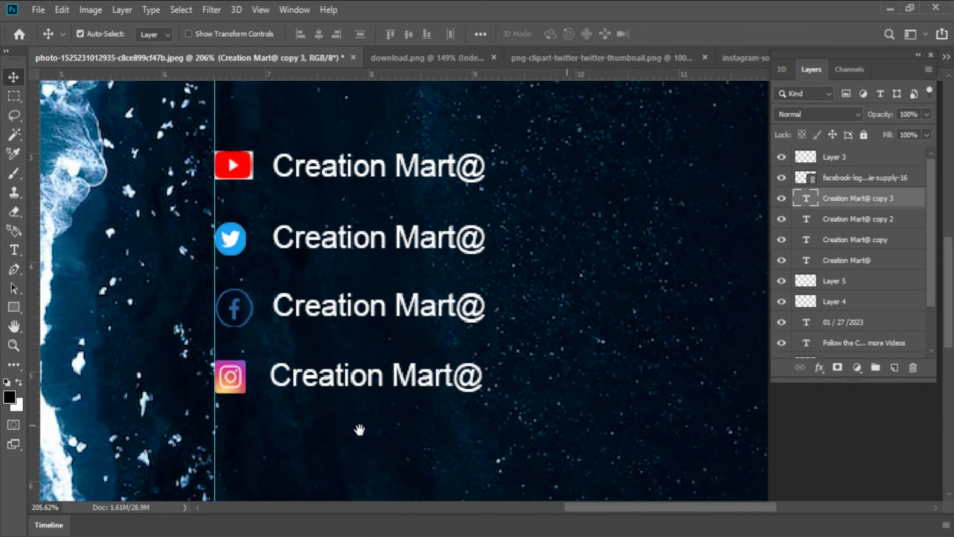
Align the four social icon layers on their horizontal centres.
{"action": "left_click", "coordinate": [252, 375]}
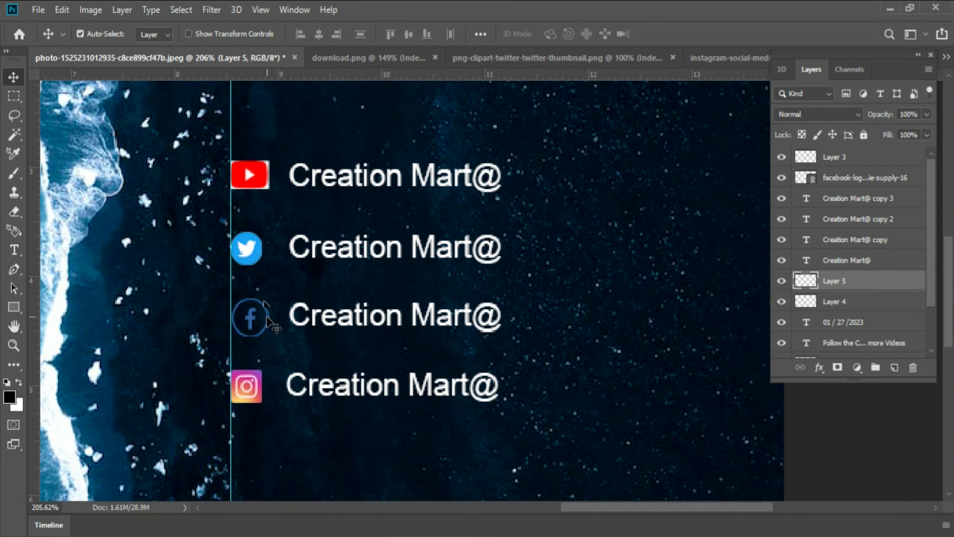
{"action": "left_click", "coordinate": [261, 265], "text": "shift"}
{"action": "left_click", "coordinate": [260, 186], "text": "shift"}
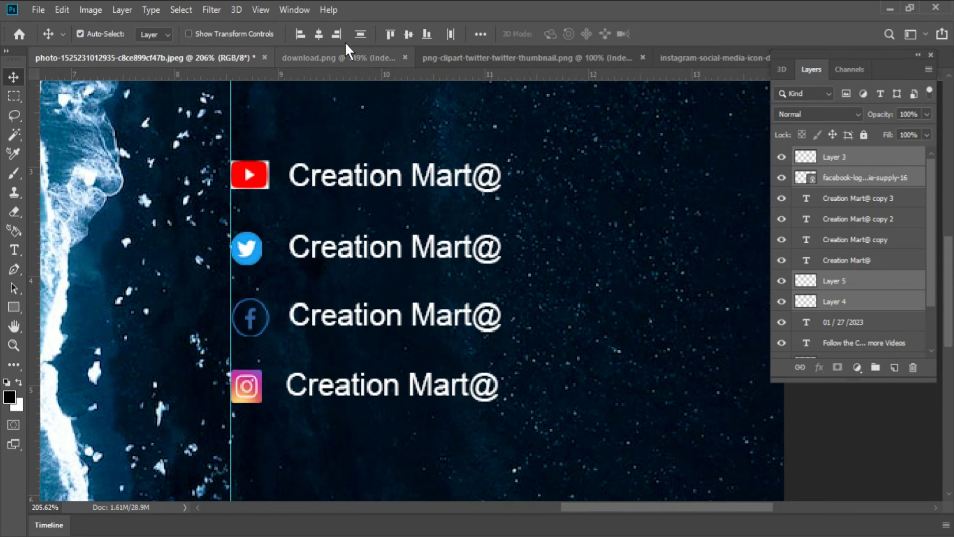
{"action": "left_click", "coordinate": [320, 34]}
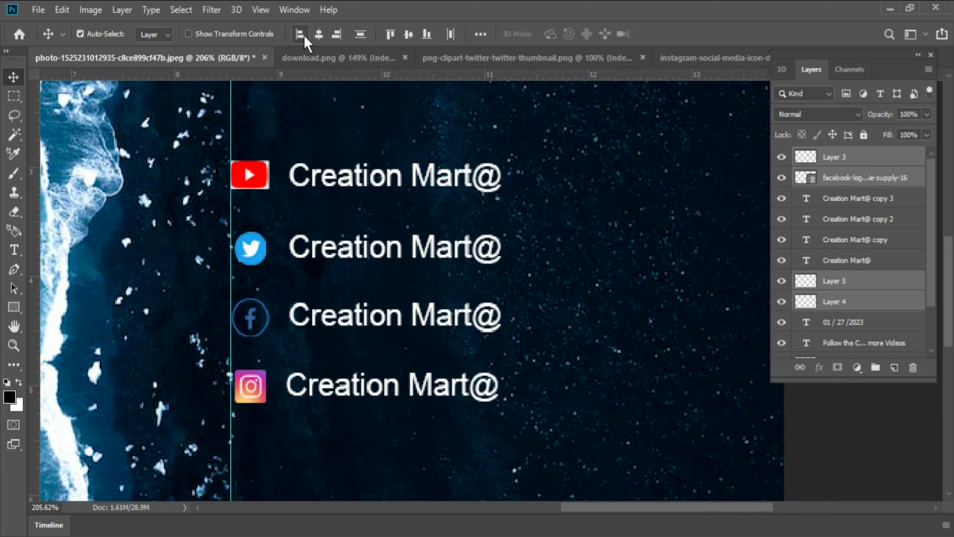
Distribute the four icons evenly down the column after testing other align options.
{"action": "left_click", "coordinate": [300, 35]}
{"action": "left_click", "coordinate": [316, 37]}
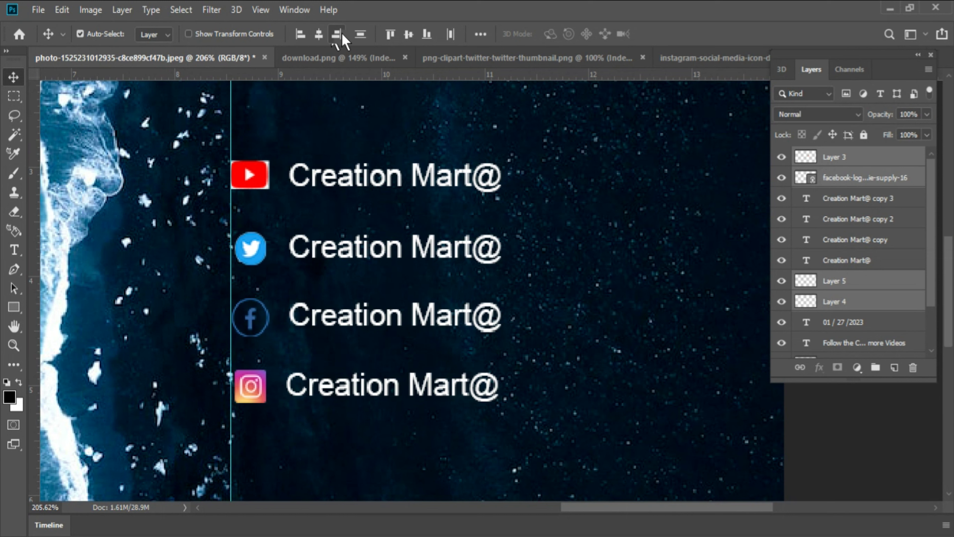
{"action": "left_click", "coordinate": [409, 34]}
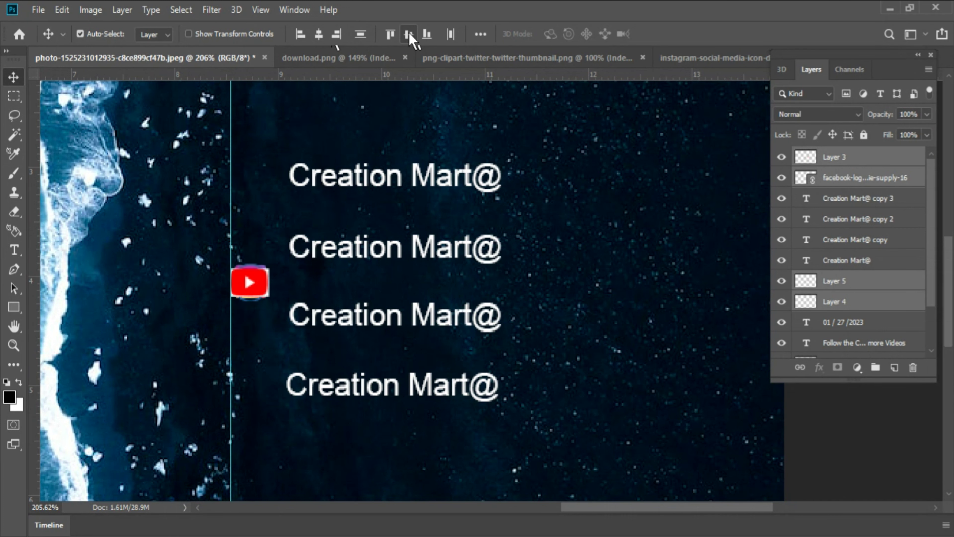
{"action": "key", "text": "ctrl+z"}
{"action": "left_click", "coordinate": [390, 35]}
{"action": "key", "text": "ctrl+z"}
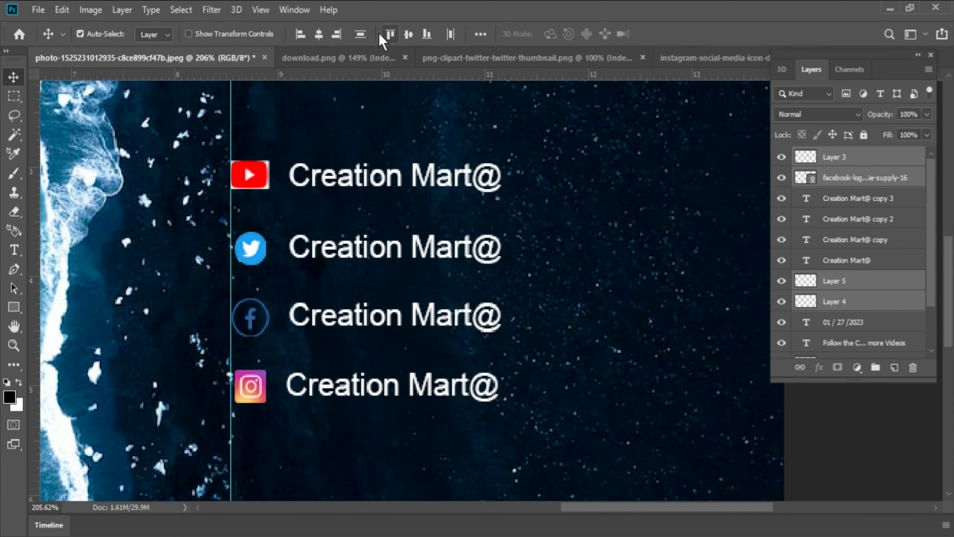
{"action": "left_click", "coordinate": [361, 34]}
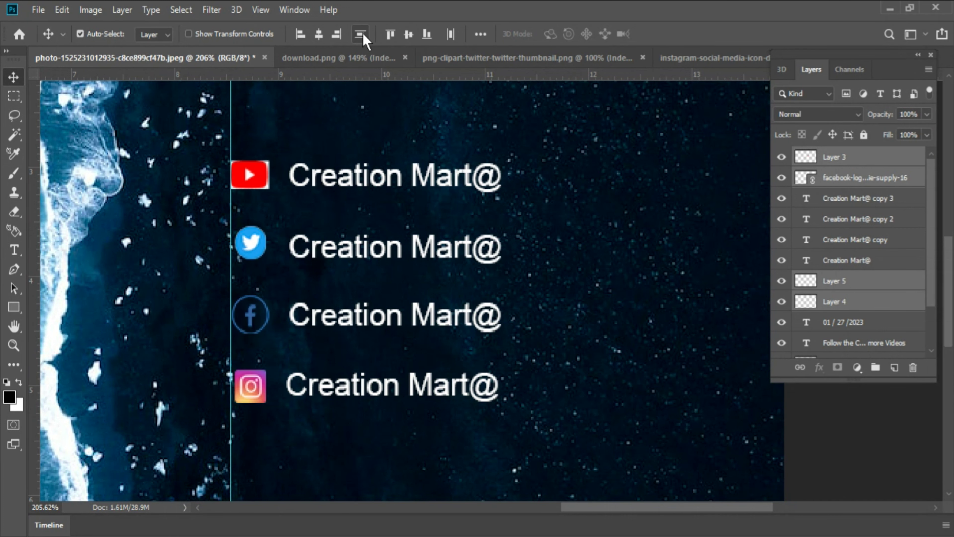
Select the four 'Creation Mart@' labels and test top and centre alignment, undoing each.
{"action": "left_click", "coordinate": [355, 184]}
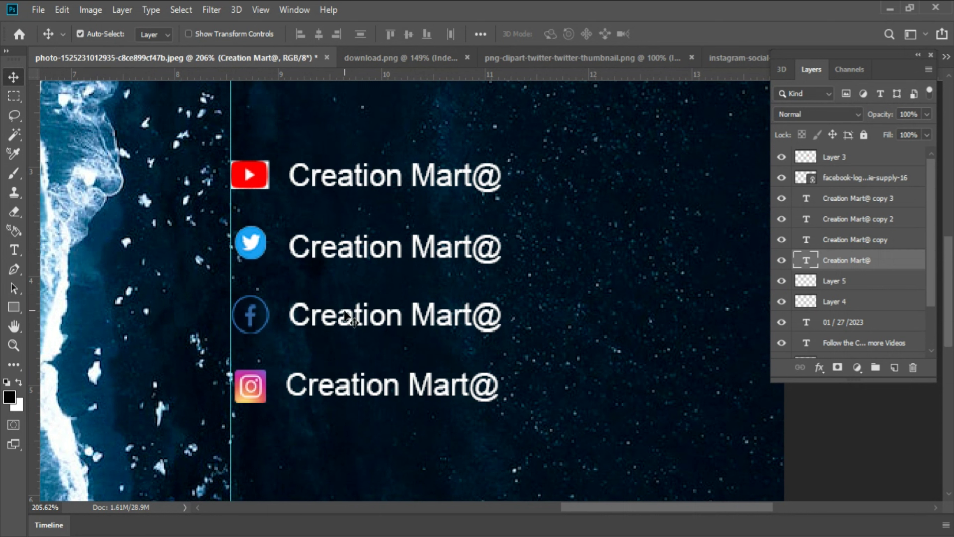
{"action": "left_click", "coordinate": [382, 259], "text": "shift"}
{"action": "left_click", "coordinate": [390, 320], "text": "shift"}
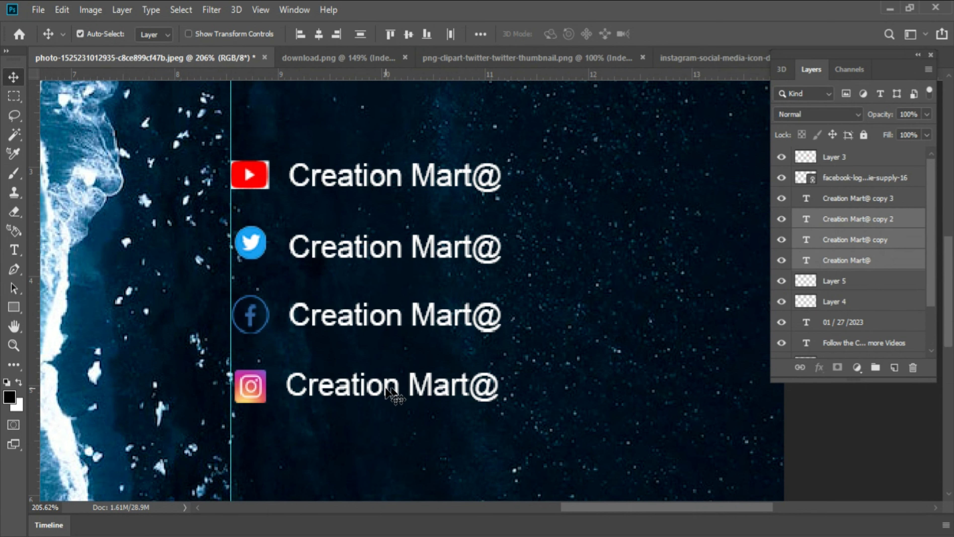
{"action": "left_click", "coordinate": [390, 394], "text": "shift"}
{"action": "left_click", "coordinate": [389, 35]}
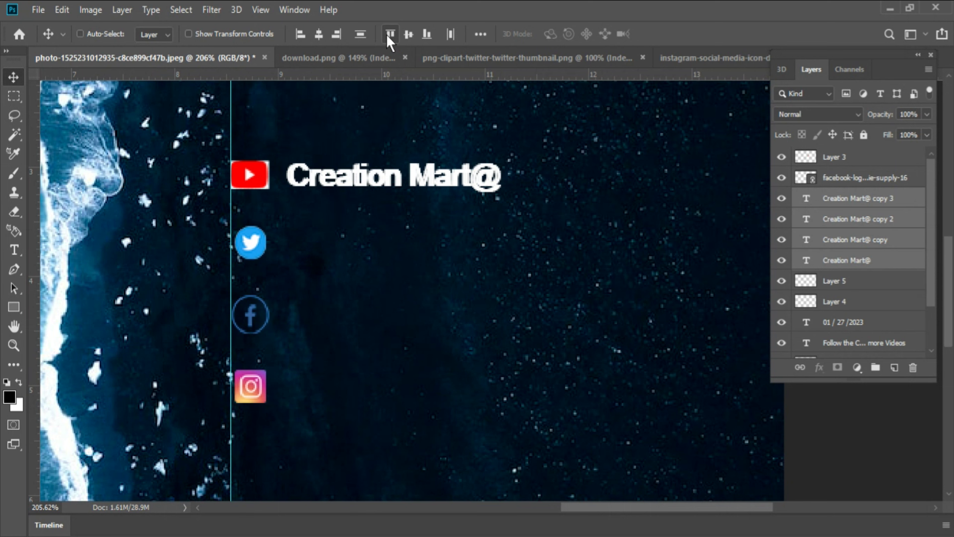
{"action": "key", "text": "ctrl+z"}
{"action": "left_click", "coordinate": [409, 34]}
{"action": "key", "text": "ctrl+z"}
Align the four labels along their right edges after trying bottom alignment.
{"action": "left_click", "coordinate": [426, 34]}
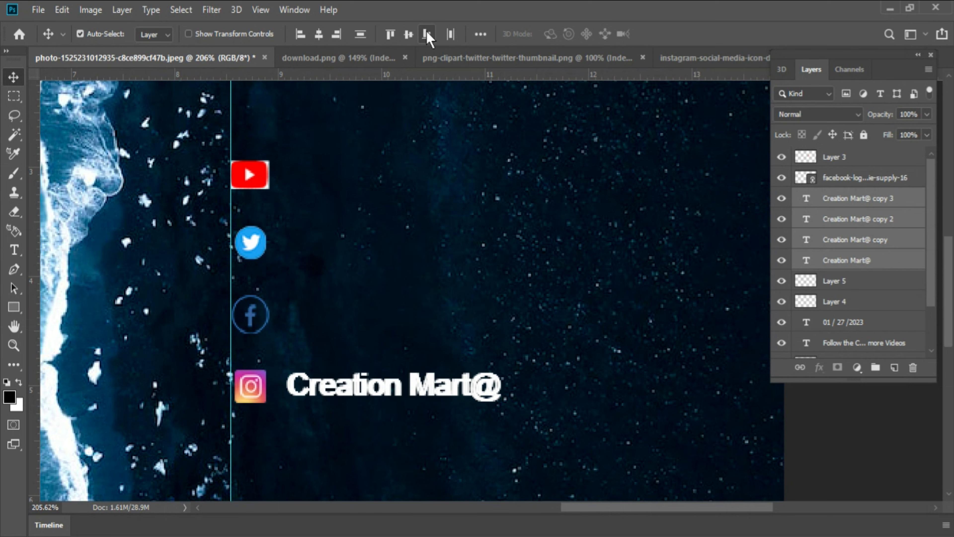
{"action": "key", "text": "ctrl+z"}
{"action": "left_click", "coordinate": [450, 34]}
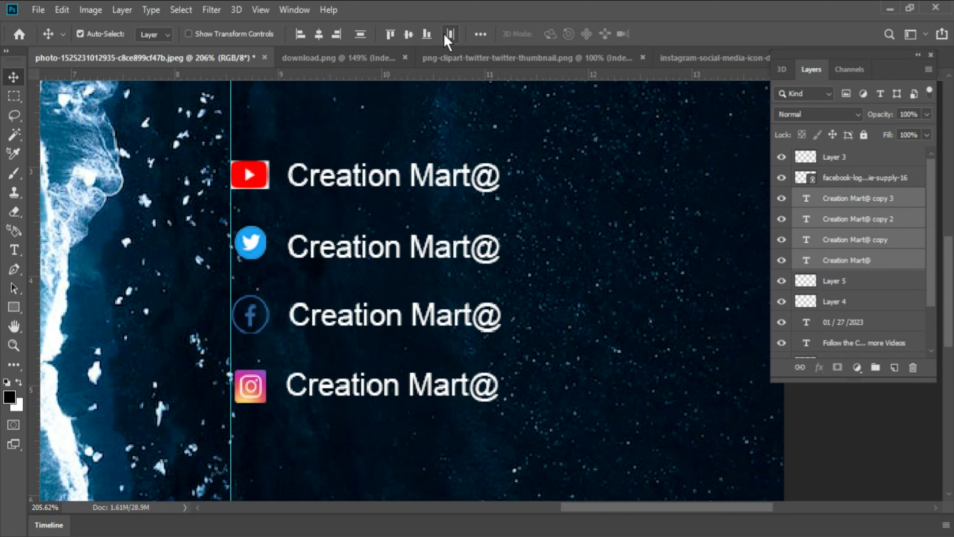
{"action": "left_click", "coordinate": [337, 35]}
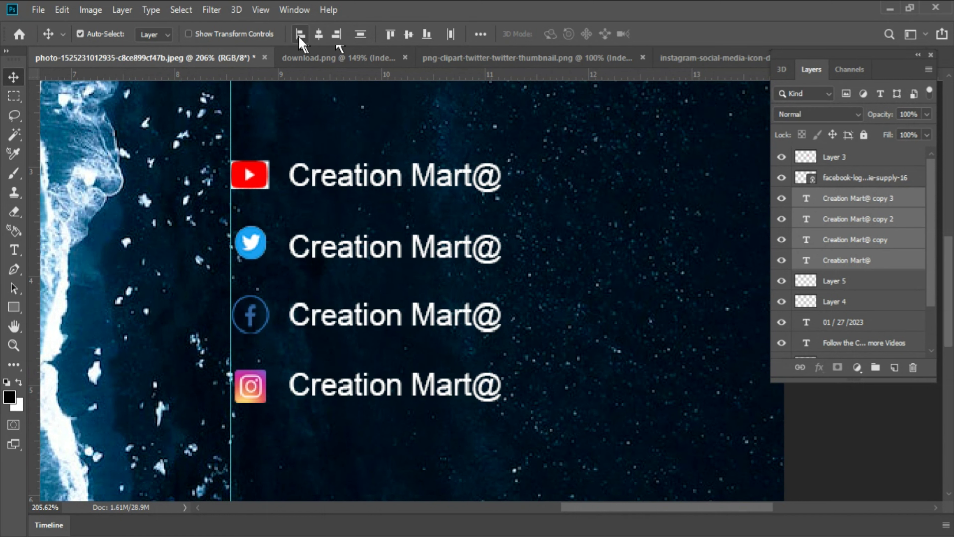
{"action": "left_click", "coordinate": [479, 297]}
Place a copy of the third 'Creation Mart@' label over the turquoise water.
{"action": "key", "text": "ctrl+0"}
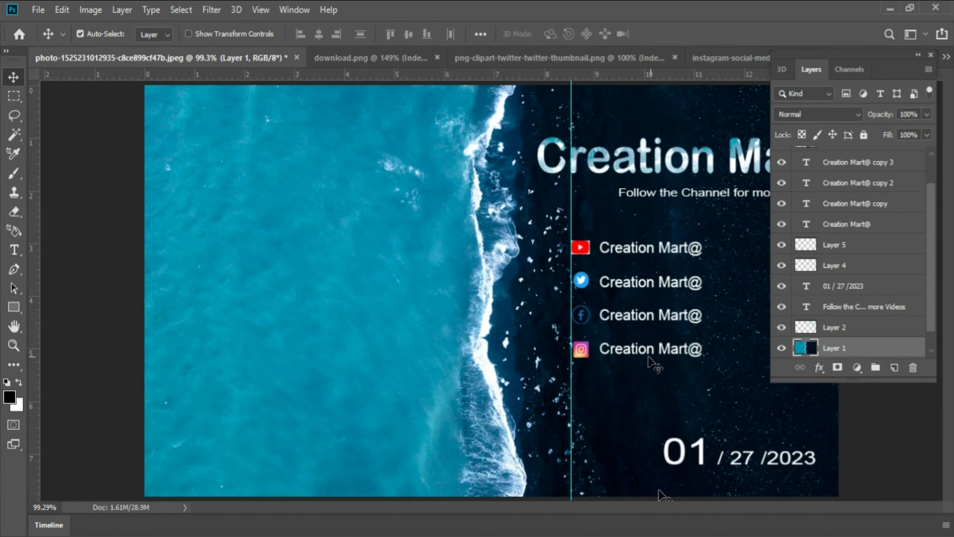
{"action": "key", "text": "Tab"}
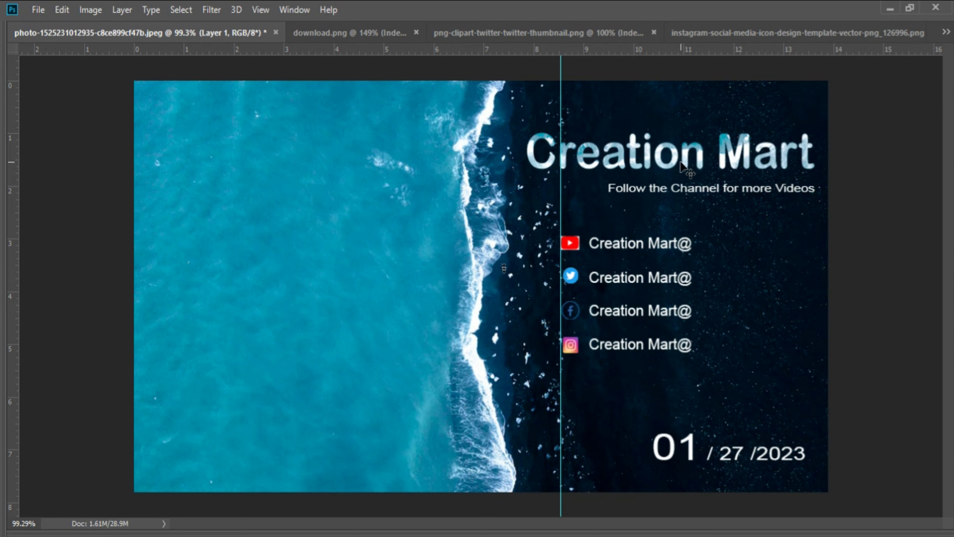
{"action": "key", "text": "Tab"}
{"action": "left_click", "coordinate": [846, 182]}
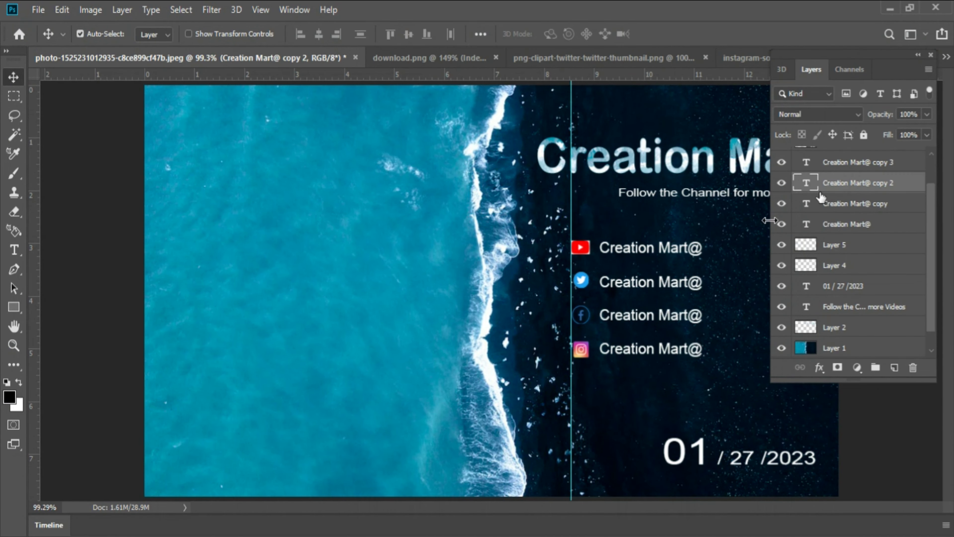
{"action": "left_click_drag", "start_coordinate": [656, 243], "coordinate": [312, 286]}
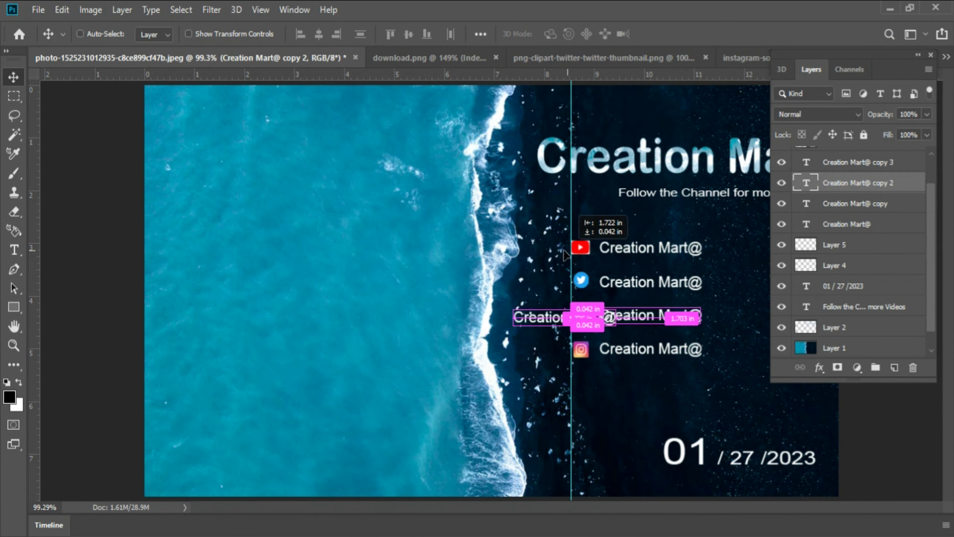
Greatly enlarge the copied text, shift it left over the ocean, and select its words.
{"action": "key", "text": "ctrl+t"}
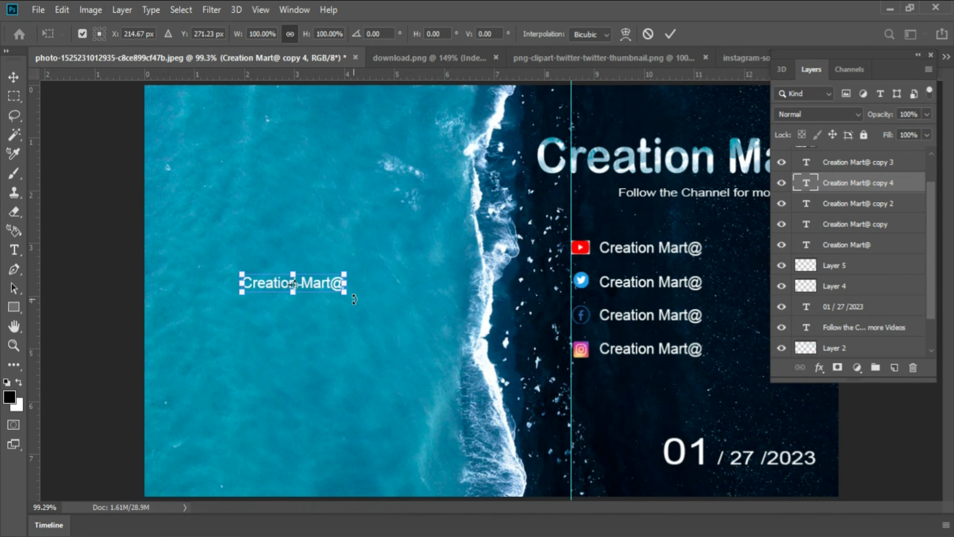
{"action": "left_click_drag", "start_coordinate": [342, 296], "coordinate": [511, 352]}
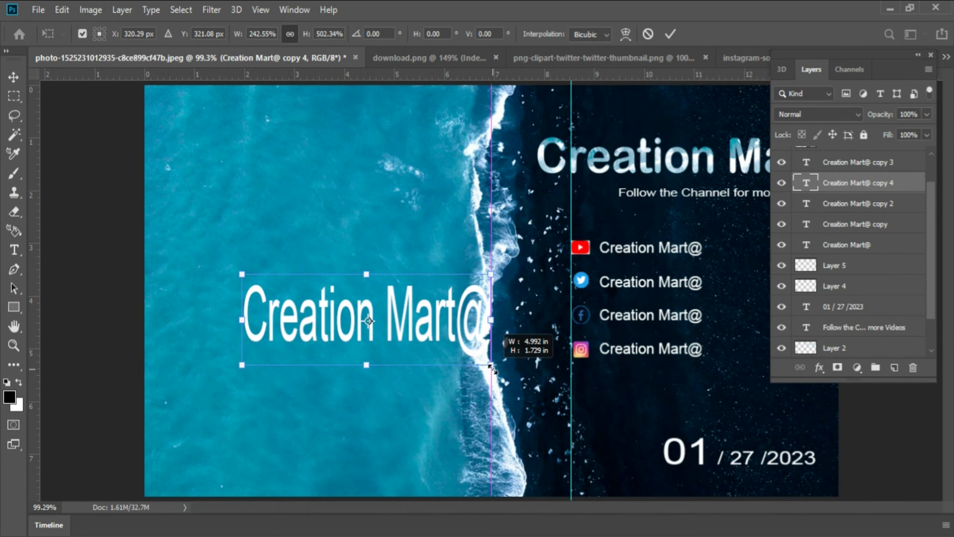
{"action": "mouse_move", "coordinate": [404, 316]}
{"action": "left_mouse_down"}
{"action": "mouse_move", "coordinate": [352, 297]}
{"action": "mouse_move", "coordinate": [365, 291]}
{"action": "left_mouse_up"}
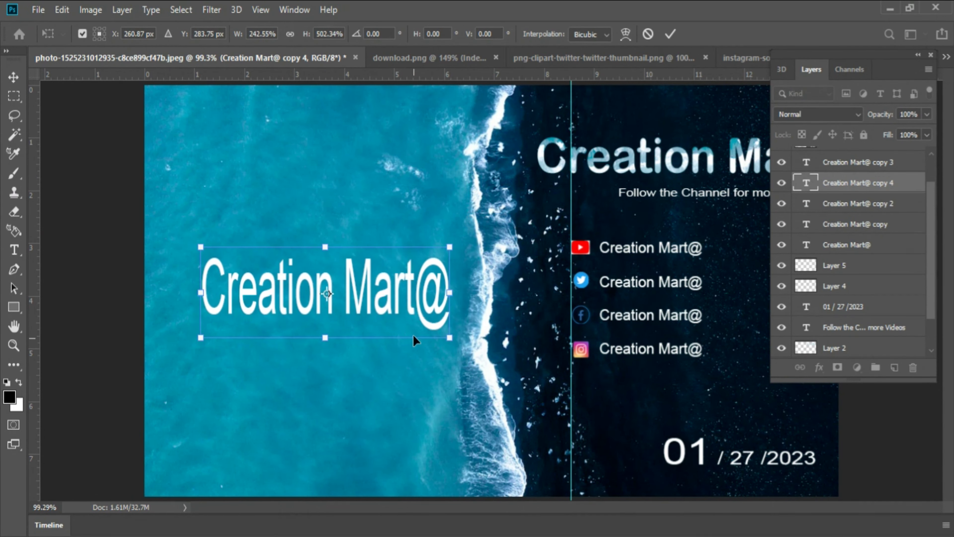
{"action": "key", "text": "Return"}
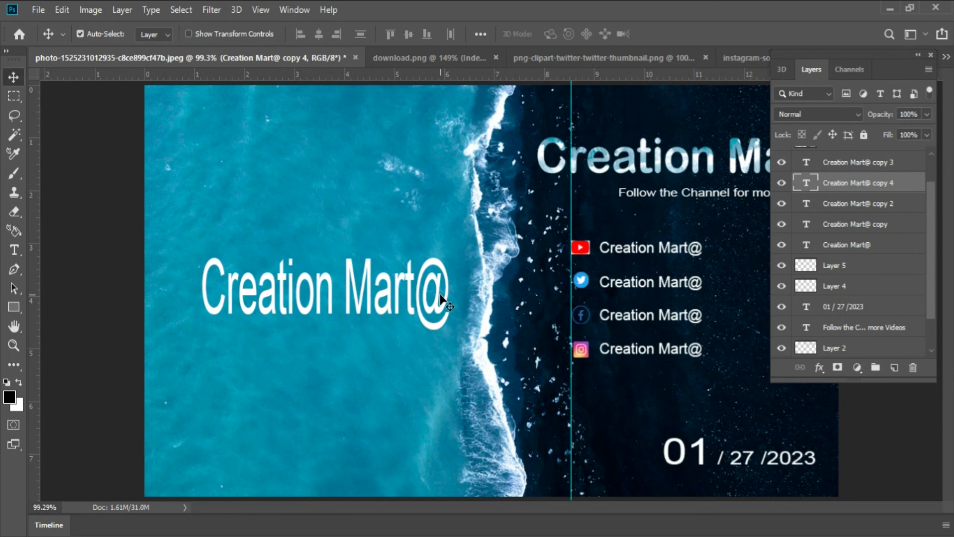
{"action": "key", "text": "t"}
{"action": "left_click_drag", "start_coordinate": [449, 297], "coordinate": [334, 297]}
{"action": "left_click_drag", "start_coordinate": [242, 289], "coordinate": [171, 283]}
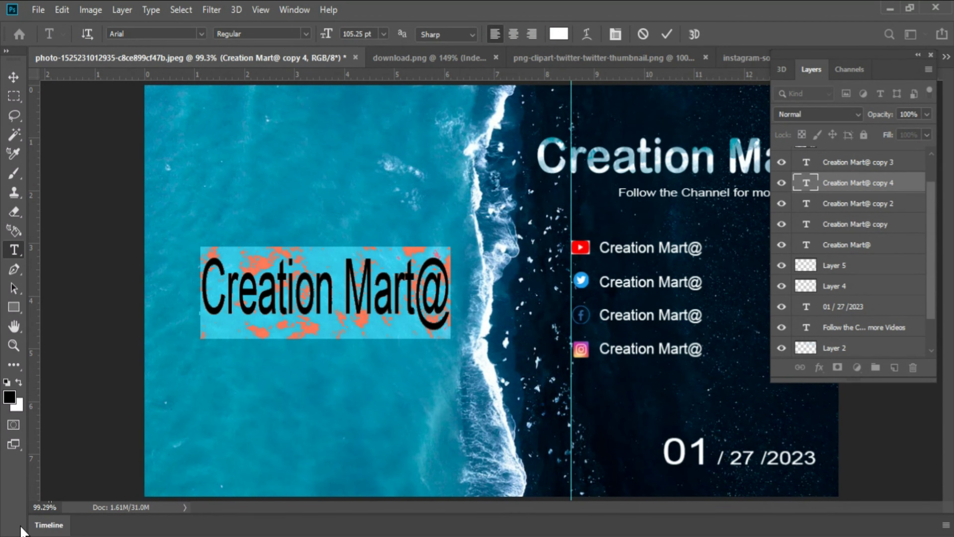
Retype the enlarged copied text as 'Brand logo' and commit it.
{"action": "type", "text": "your"}
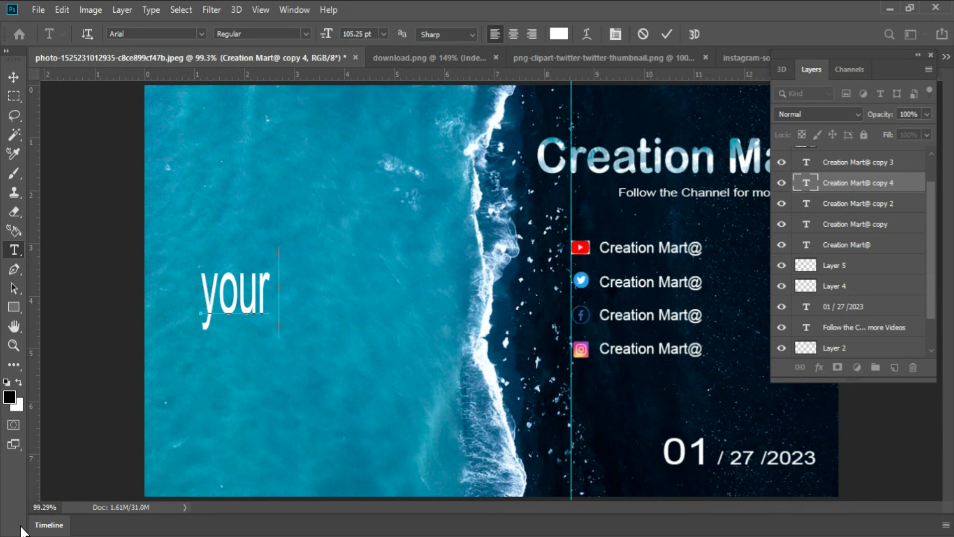
{"action": "type", "text": " Brn"}
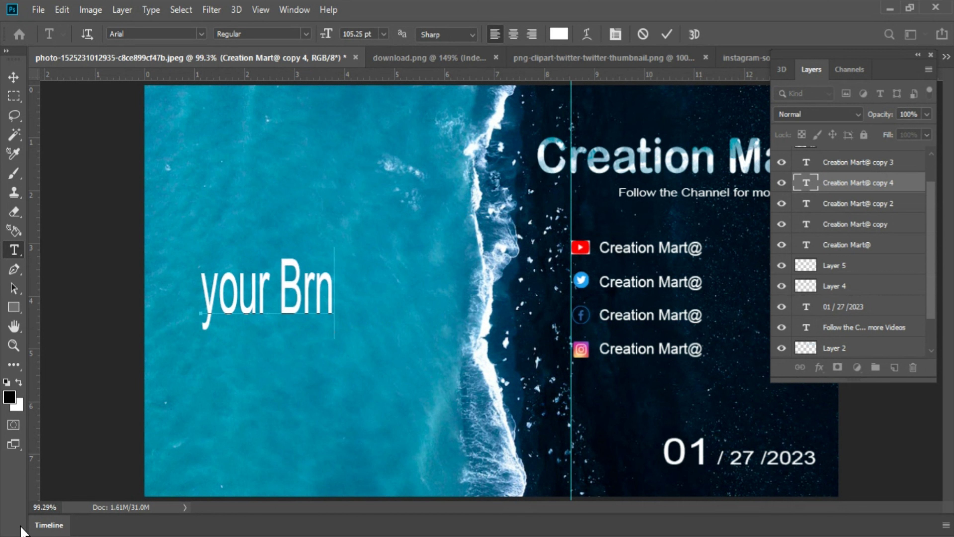
{"action": "type", "text": "de"}
{"action": "key", "text": "ctrl+a"}
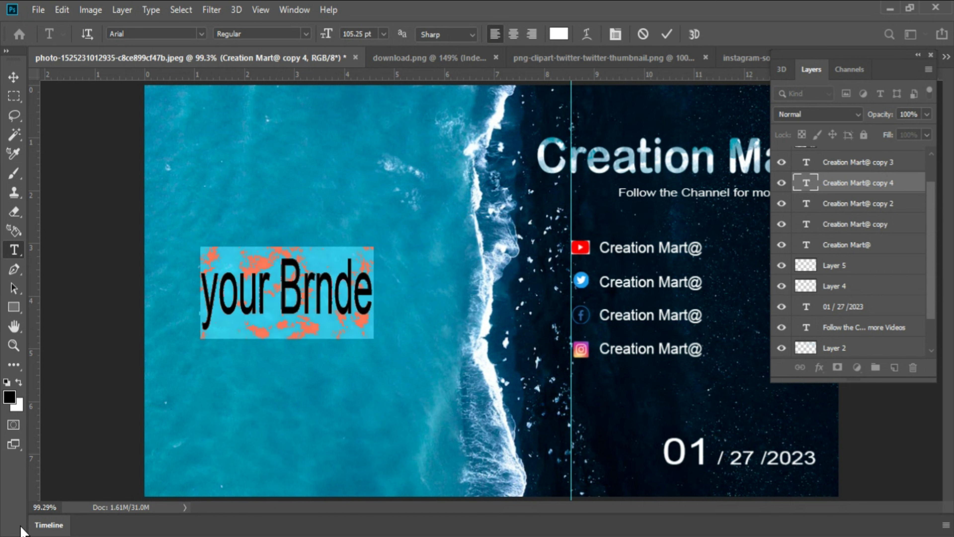
{"action": "type", "text": "Lo"}
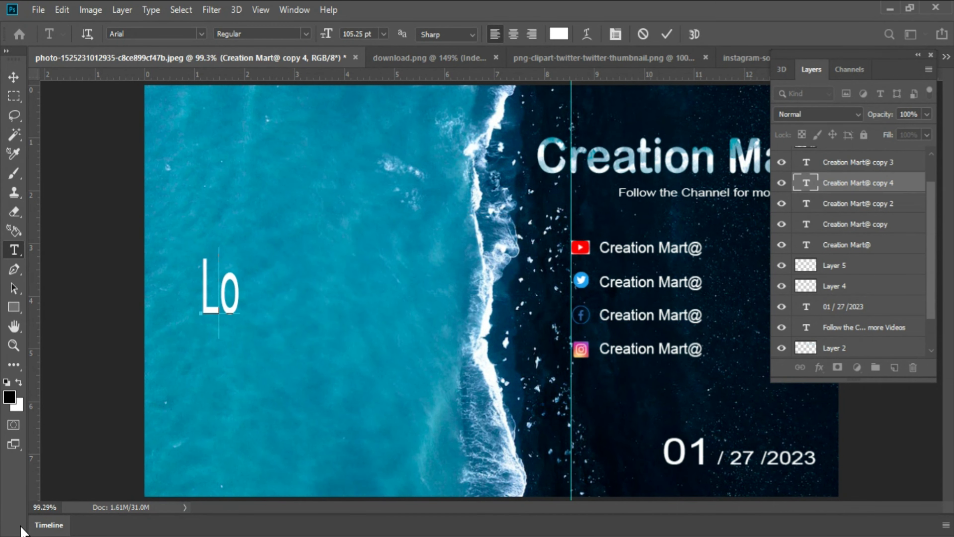
{"action": "key", "text": "BackSpace"}
{"action": "key", "text": "BackSpace"}
{"action": "type", "text": "Brend"}
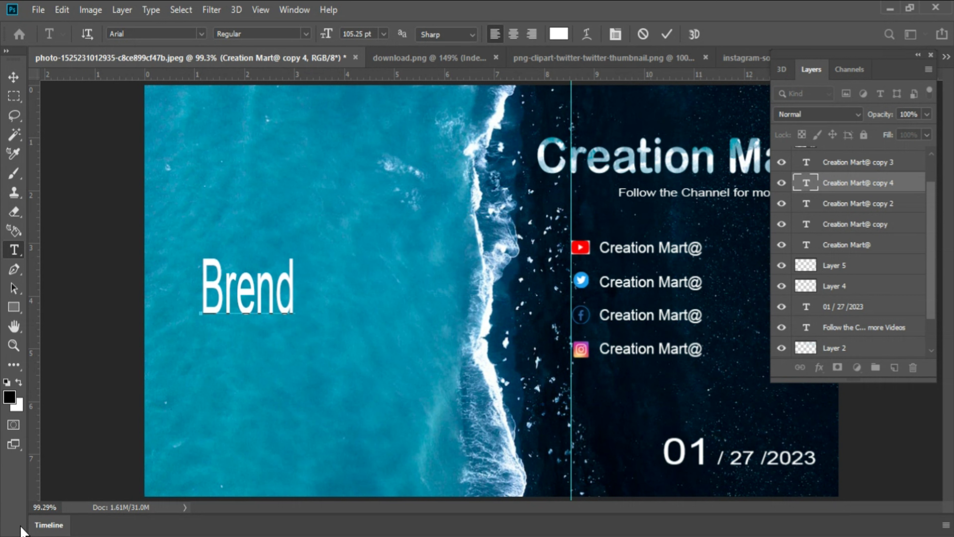
{"action": "key", "text": "BackSpace"}
{"action": "key", "text": "BackSpace"}
{"action": "key", "text": "BackSpace"}
{"action": "type", "text": "and"}
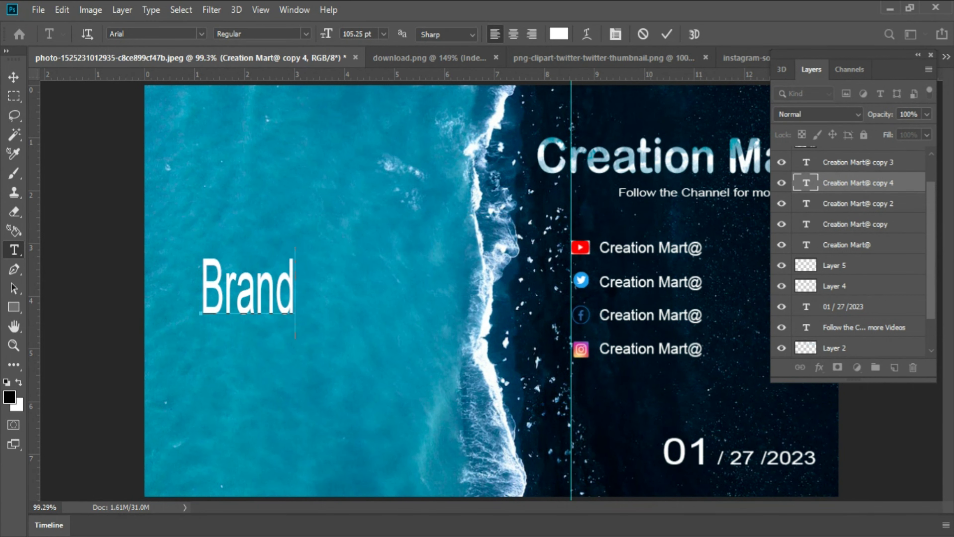
{"action": "type", "text": " log"}
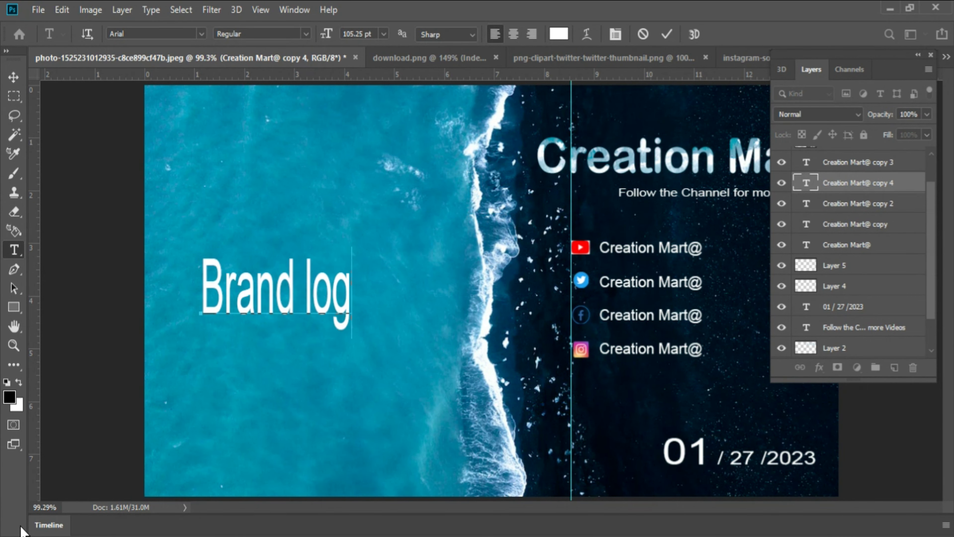
{"action": "type", "text": "o"}
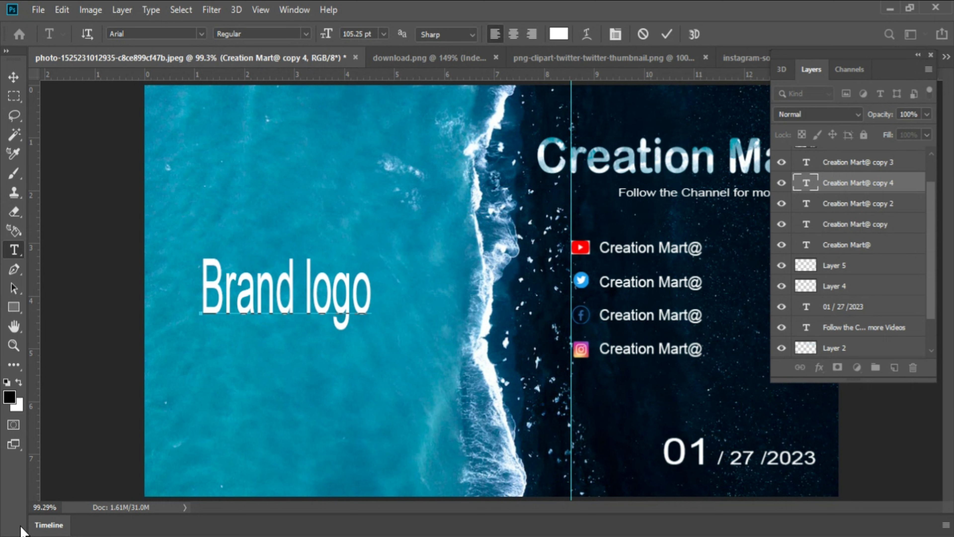
{"action": "key", "text": "ctrl+Return"}
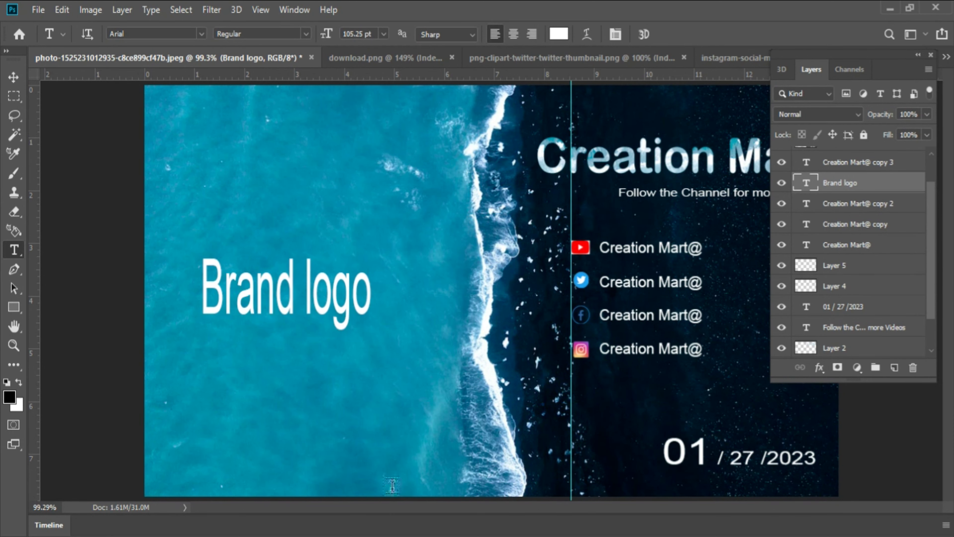
Nudge the Brand logo layer up and right, then delete it.
{"action": "key", "text": "v"}
{"action": "left_click_drag", "start_coordinate": [332, 326], "coordinate": [337, 320]}
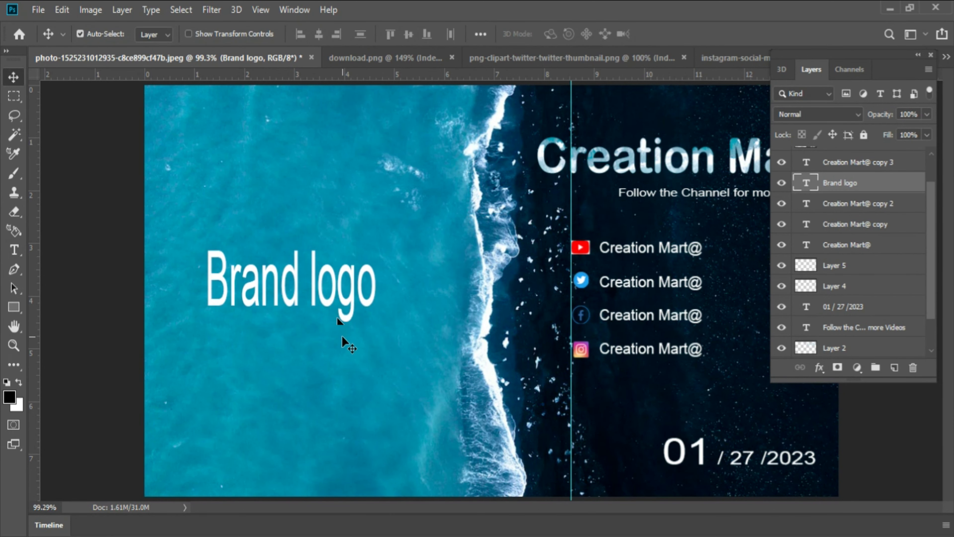
{"action": "key", "text": "Delete"}
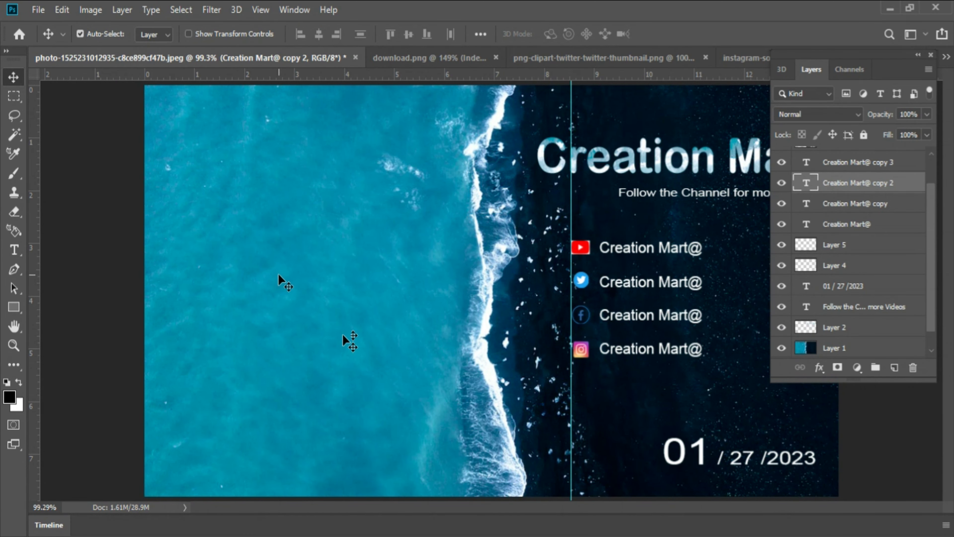
Add a new white 'Images' text layer on the left ocean.
{"action": "key", "text": "t"}
{"action": "left_click", "coordinate": [219, 266]}
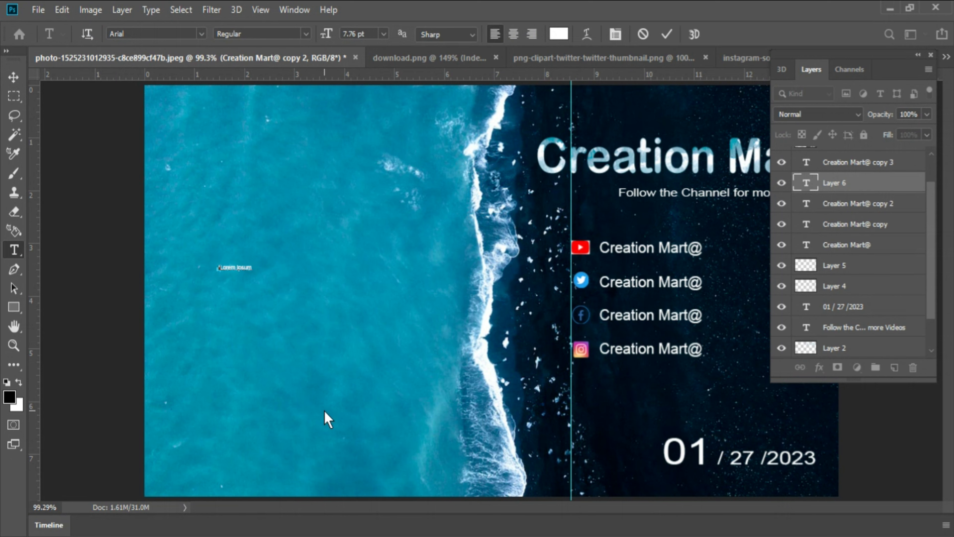
{"action": "type", "text": "Image s"}
{"action": "key", "text": "ctrl+a"}
{"action": "key", "text": "BackSpace"}
{"action": "key", "text": "ctrl+Return"}
Scale the Images text up to about 92 pt and shift it up-left.
{"action": "key", "text": "ctrl+t"}
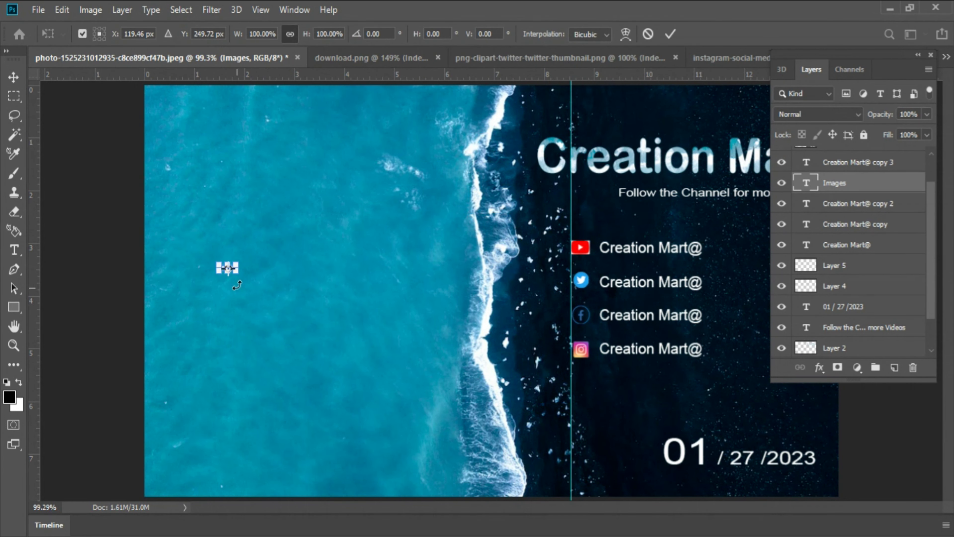
{"action": "left_click_drag", "start_coordinate": [236, 283], "coordinate": [428, 351]}
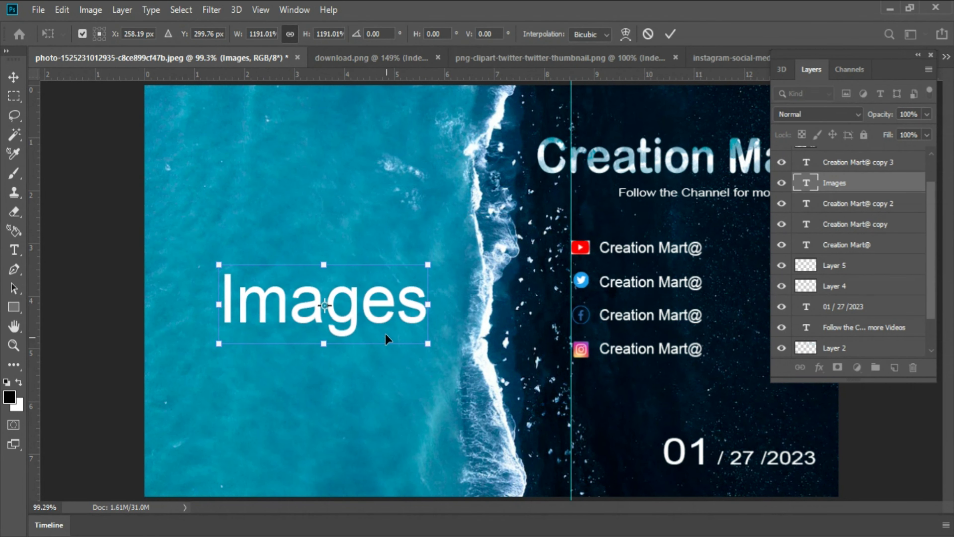
{"action": "left_click_drag", "start_coordinate": [385, 327], "coordinate": [361, 298]}
{"action": "key", "text": "Return"}
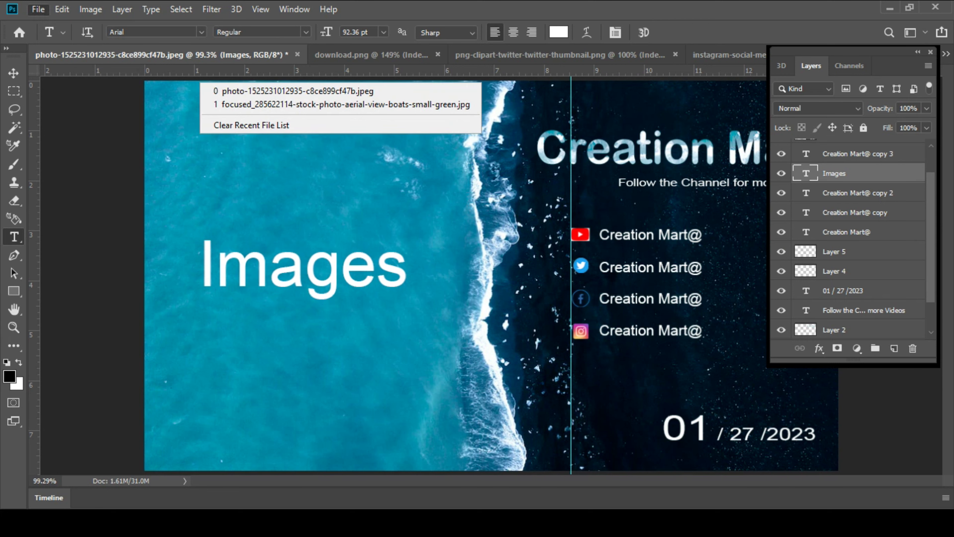
Place the island aerial JPG as a linked layer, enlarged about threefold over the left ocean.
{"action": "key", "text": "Escape"}
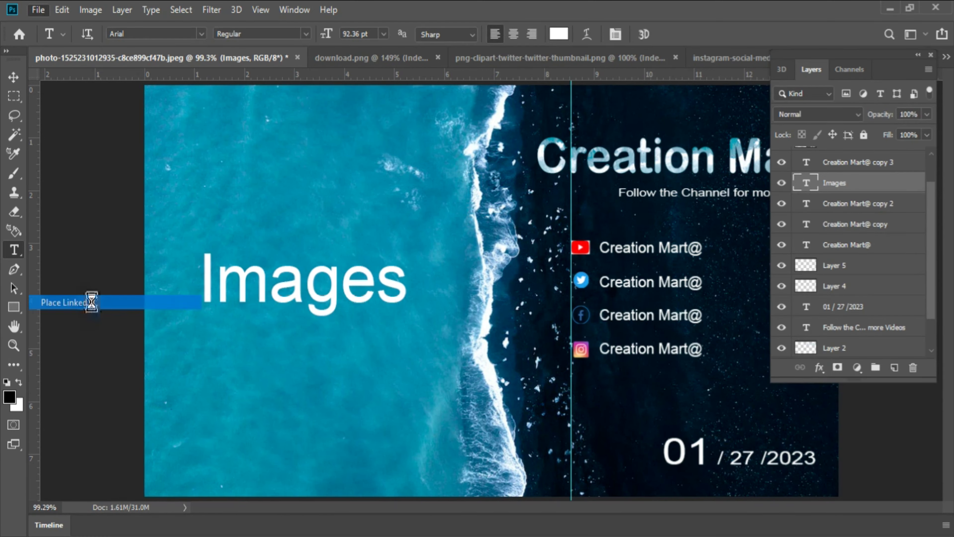
{"action": "left_click", "coordinate": [86, 302]}
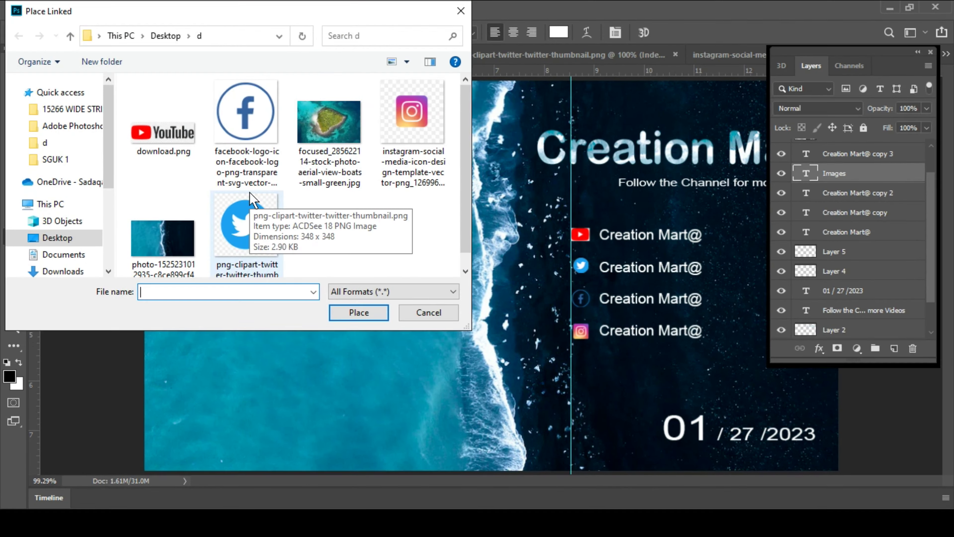
{"action": "left_click", "coordinate": [329, 122]}
{"action": "left_click", "coordinate": [359, 312]}
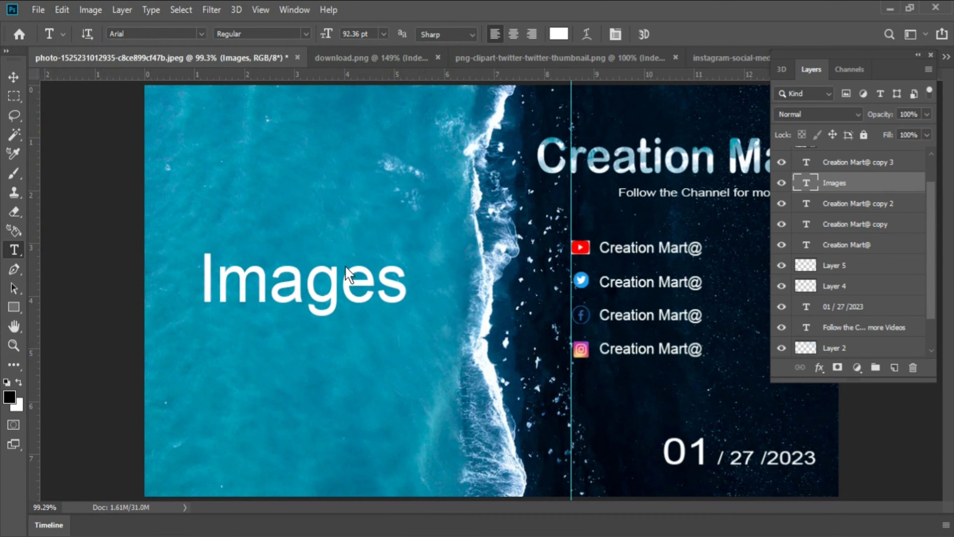
{"action": "left_click_drag", "start_coordinate": [437, 328], "coordinate": [219, 482]}
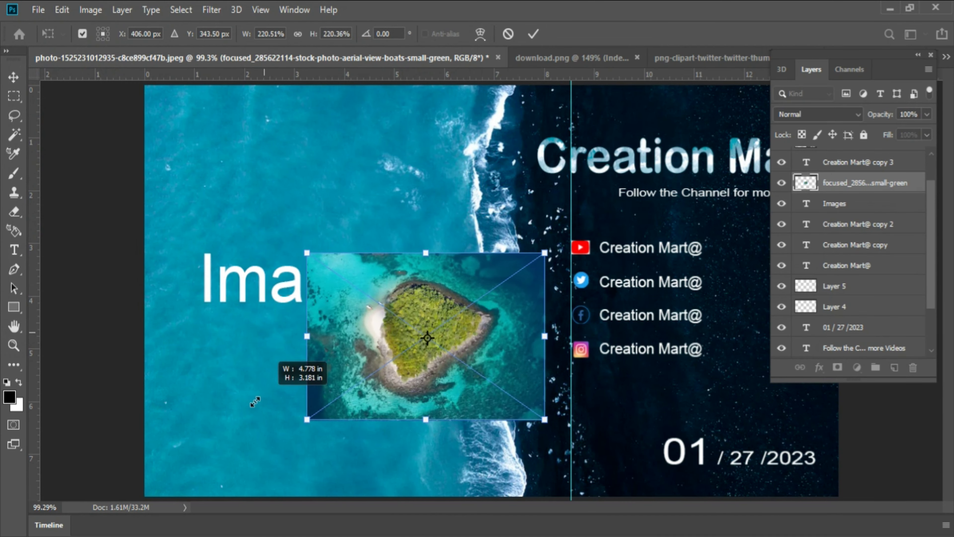
{"action": "left_click_drag", "start_coordinate": [431, 354], "coordinate": [389, 301]}
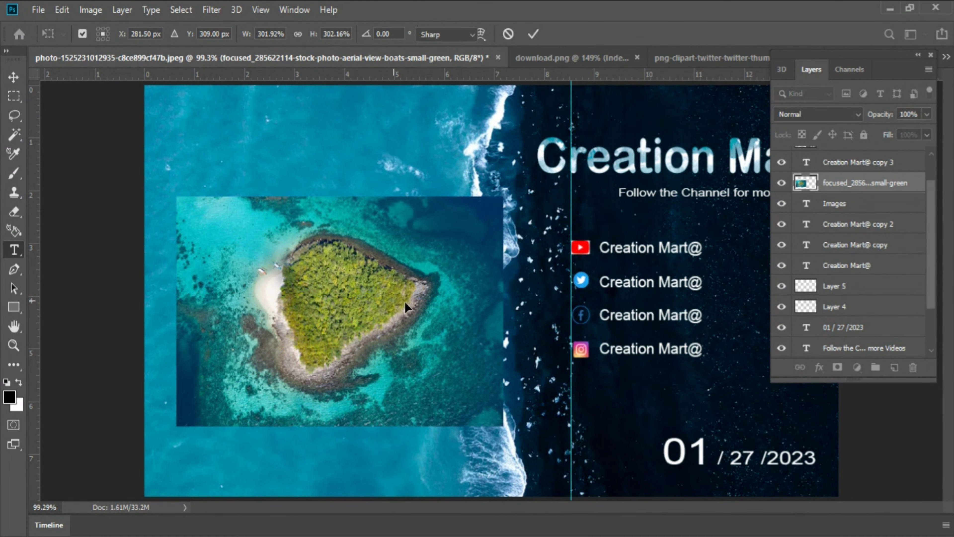
{"action": "key", "text": "Return"}
{"action": "key", "text": "m"}
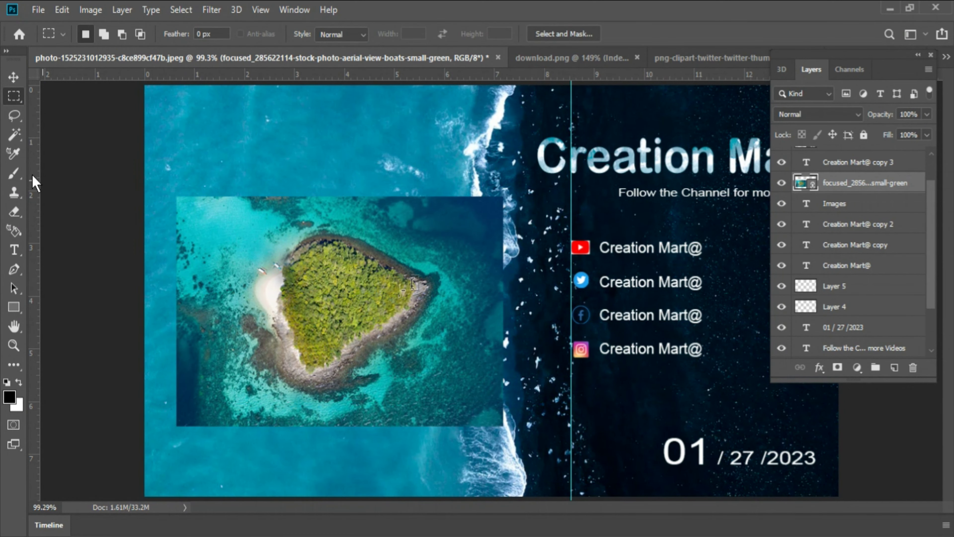
Draw an elliptical marquee around the heart-shaped island, redrawing it after a first attempt.
{"action": "right_click", "coordinate": [14, 99]}
{"action": "mouse_move", "coordinate": [339, 299]}
{"action": "left_mouse_down"}
{"action": "mouse_move", "coordinate": [165, 235]}
{"action": "mouse_move", "coordinate": [60, 241]}
{"action": "left_mouse_up"}
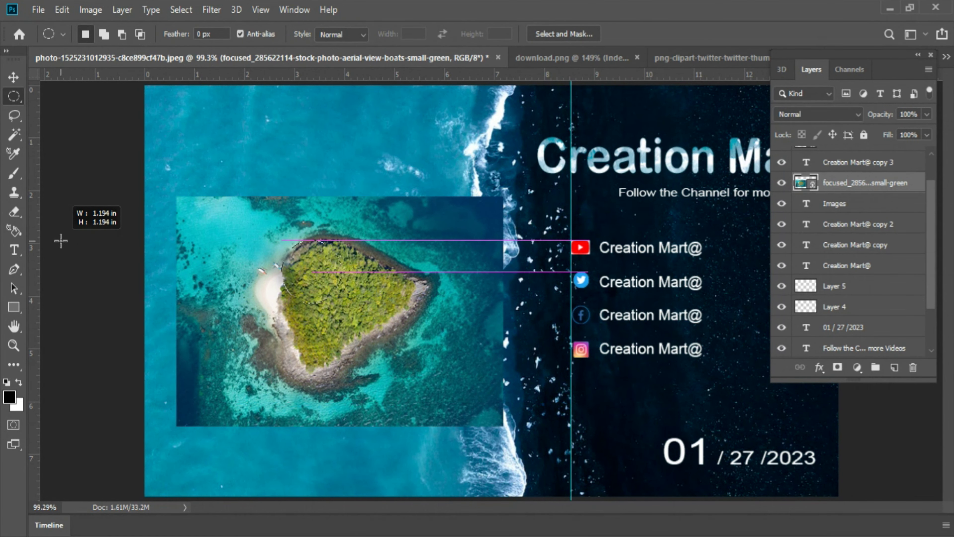
{"action": "left_click_drag", "start_coordinate": [60, 241], "coordinate": [34, 244]}
{"action": "left_click", "coordinate": [214, 210]}
{"action": "left_click_drag", "start_coordinate": [217, 230], "coordinate": [459, 386]}
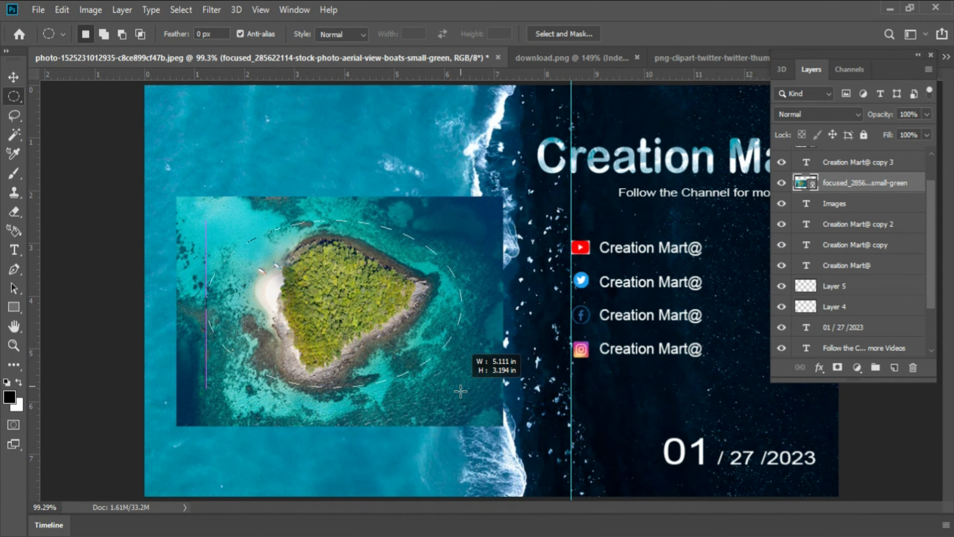
{"action": "left_click_drag", "start_coordinate": [460, 387], "coordinate": [461, 394]}
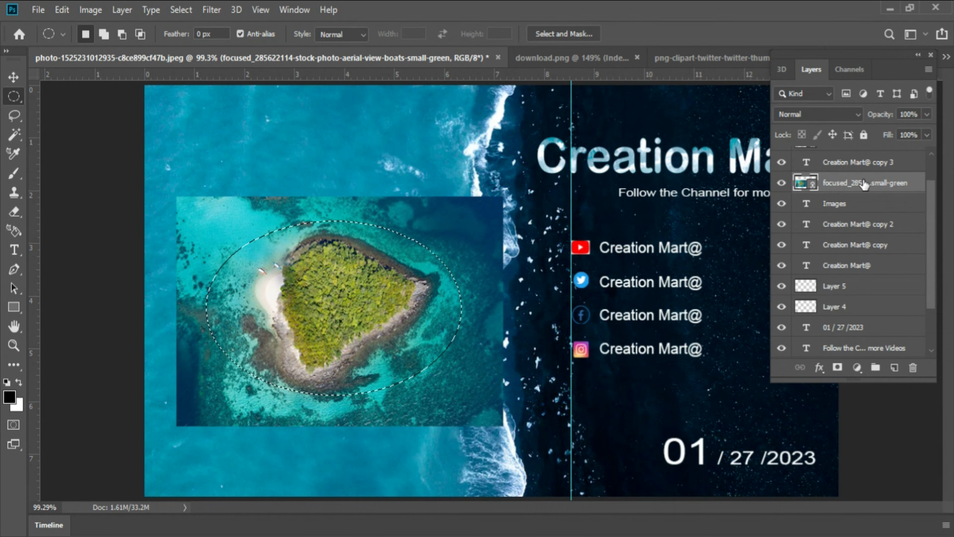
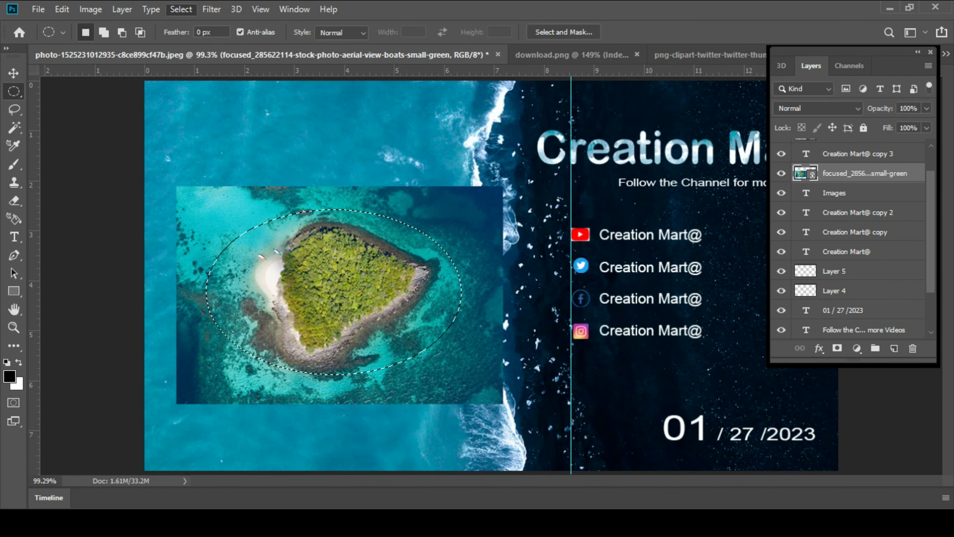
Try to clear the photo outside the island oval, dismissing the smart object errors.
{"action": "key", "text": "shift+ctrl+i"}
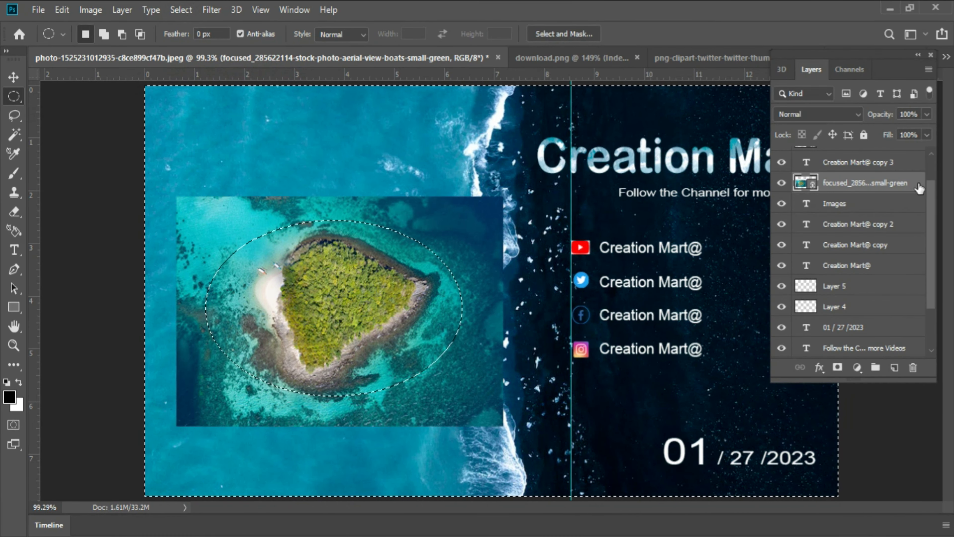
{"action": "key", "text": "Delete"}
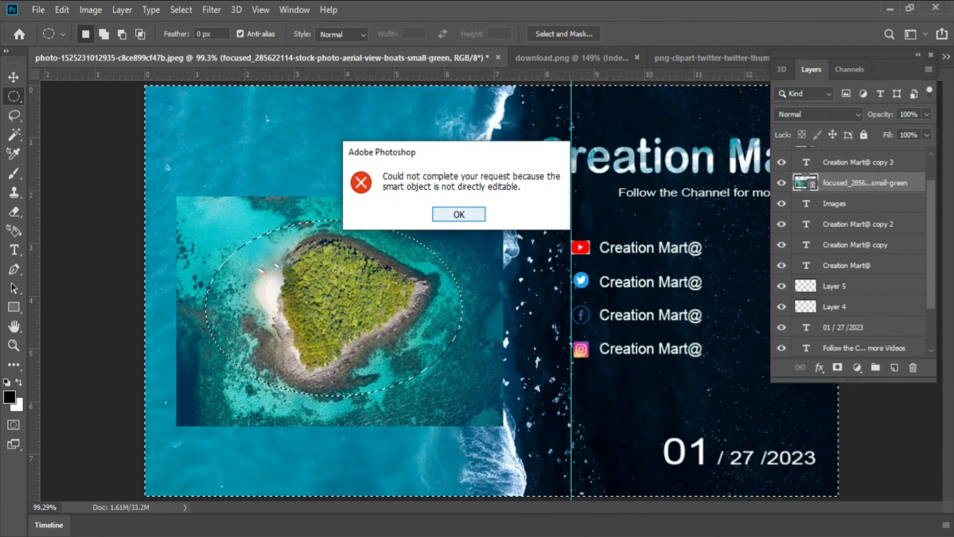
{"action": "left_click", "coordinate": [468, 215]}
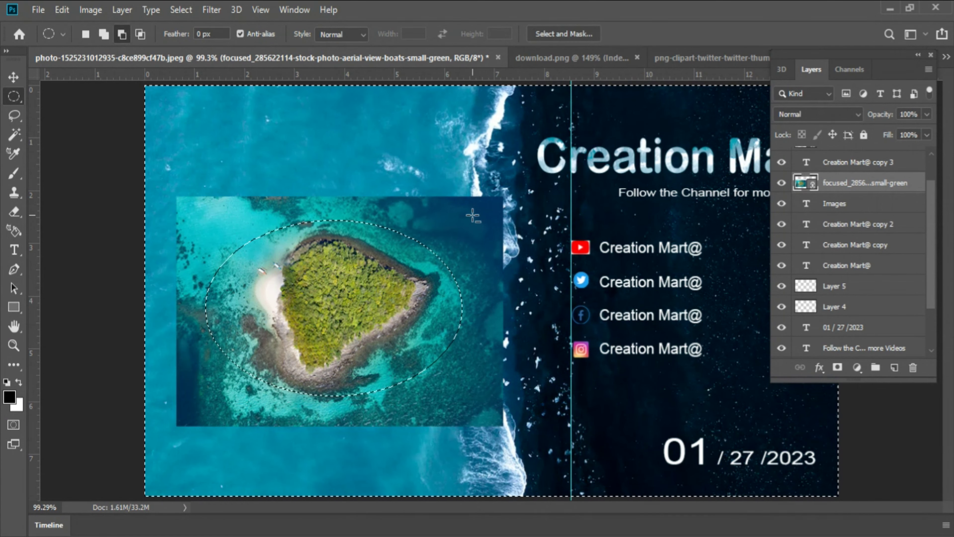
{"action": "key", "text": "alt+Delete"}
{"action": "key", "text": "Return"}
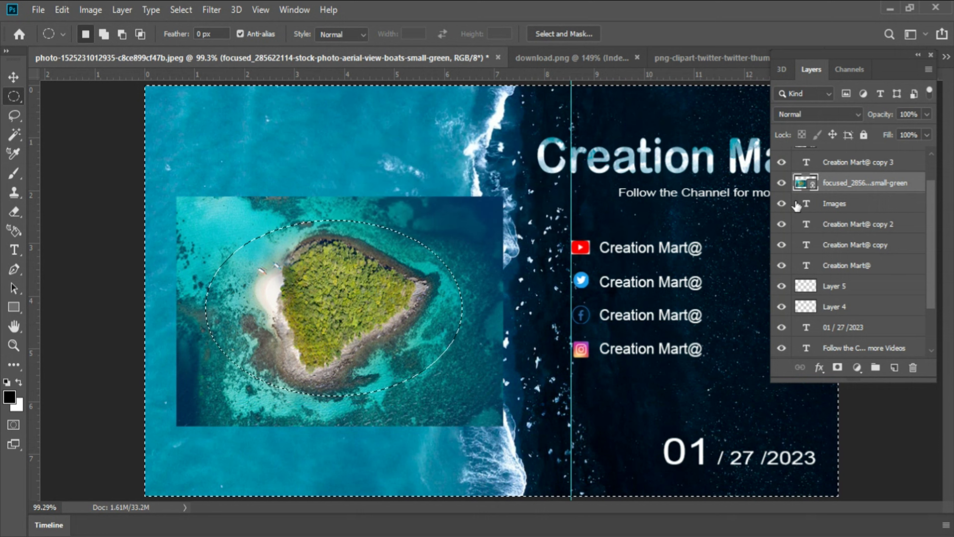
Open the island smart object's contents and draw an oval selection around the island.
{"action": "double_click", "coordinate": [803, 183]}
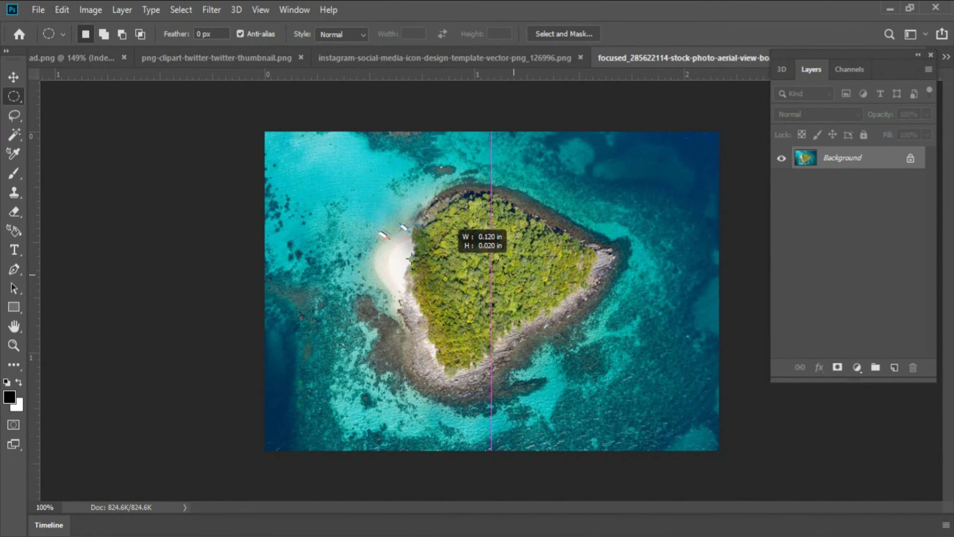
{"action": "mouse_move", "coordinate": [330, 189]}
{"action": "left_mouse_down"}
{"action": "mouse_move", "coordinate": [577, 323]}
{"action": "mouse_move", "coordinate": [635, 364]}
{"action": "mouse_move", "coordinate": [627, 376]}
{"action": "left_mouse_up"}
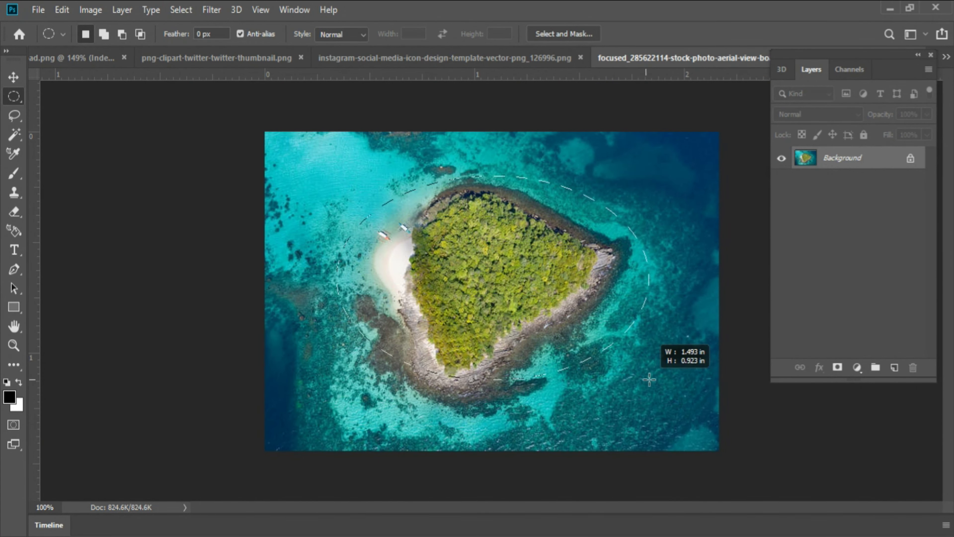
{"action": "left_click_drag", "start_coordinate": [628, 376], "coordinate": [648, 380]}
{"action": "left_click_drag", "start_coordinate": [544, 300], "coordinate": [534, 301]}
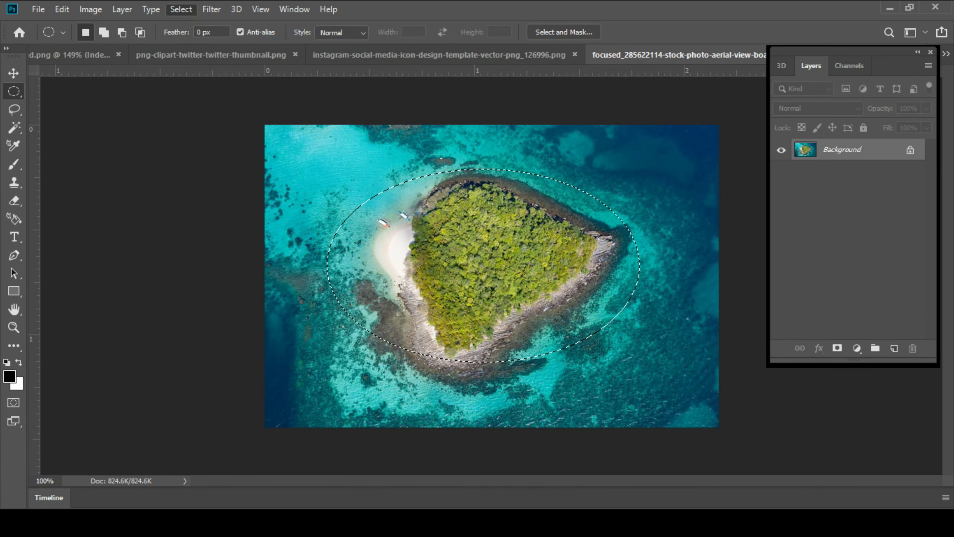
Fill everything outside the oval with white, then select and cut the oval island image.
{"action": "key", "text": "ctrl+shift+i"}
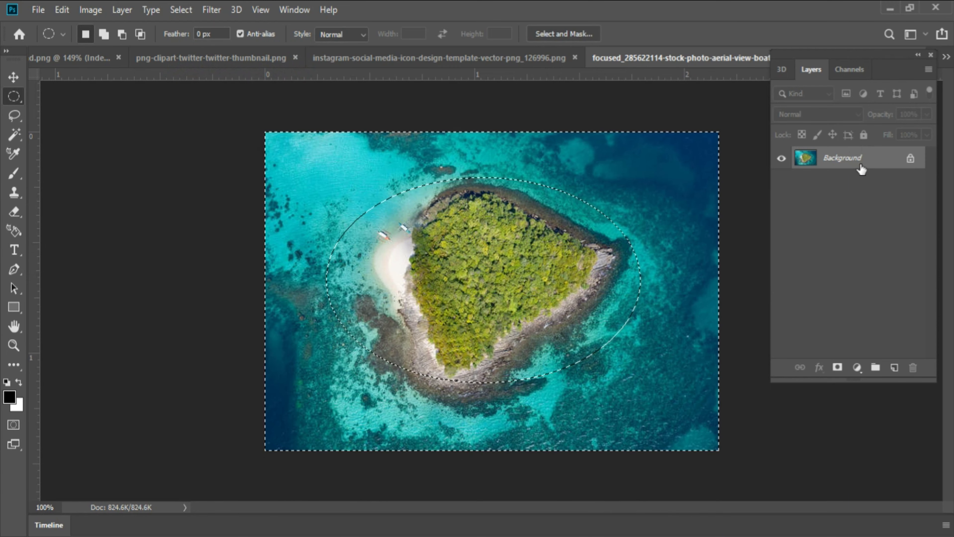
{"action": "key", "text": "shift+BackSpace"}
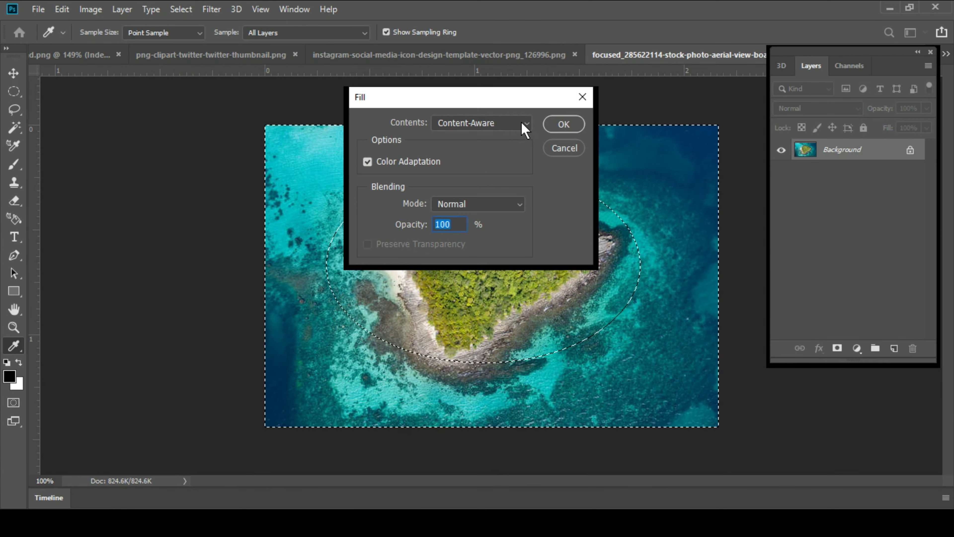
{"action": "left_click", "coordinate": [525, 127]}
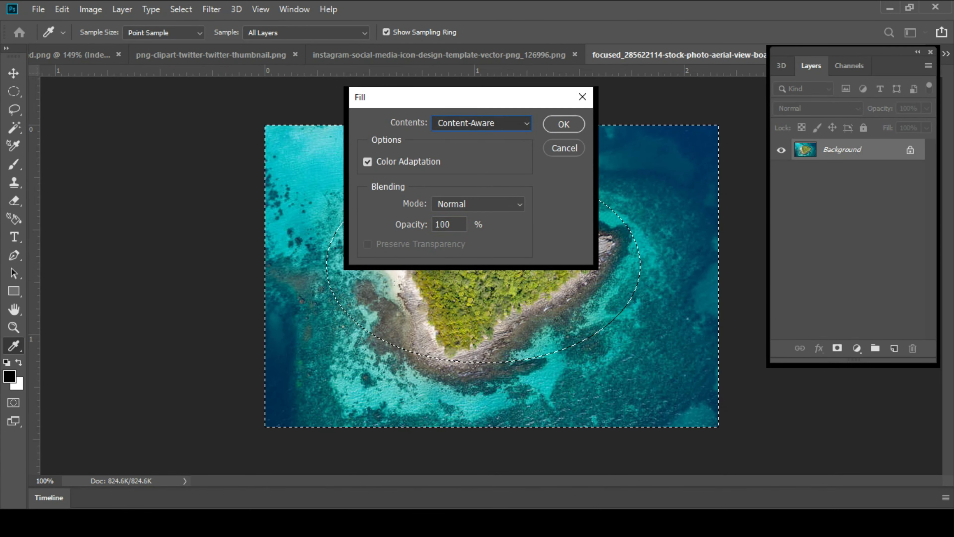
{"action": "key", "text": "w"}
{"action": "left_click", "coordinate": [562, 125]}
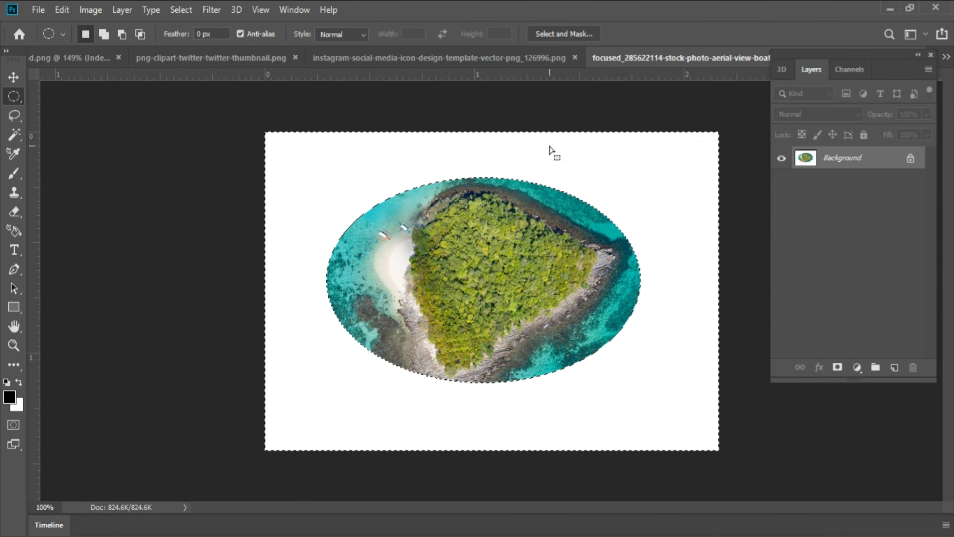
{"action": "key", "text": "ctrl+shift+i"}
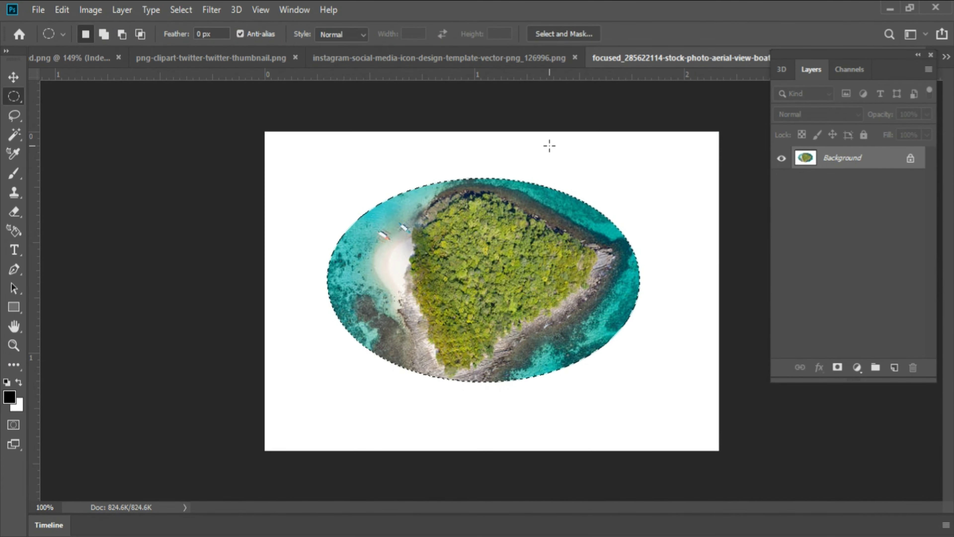
{"action": "key", "text": "ctrl+x"}
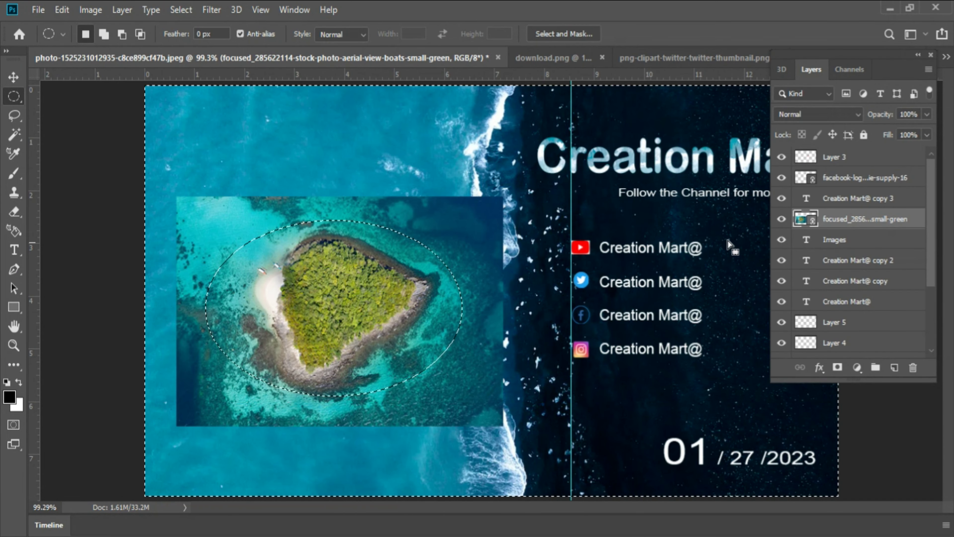
Delete the rectangular island photo layer and the Images placeholder text layer.
{"action": "left_click_drag", "start_coordinate": [917, 227], "coordinate": [912, 367]}
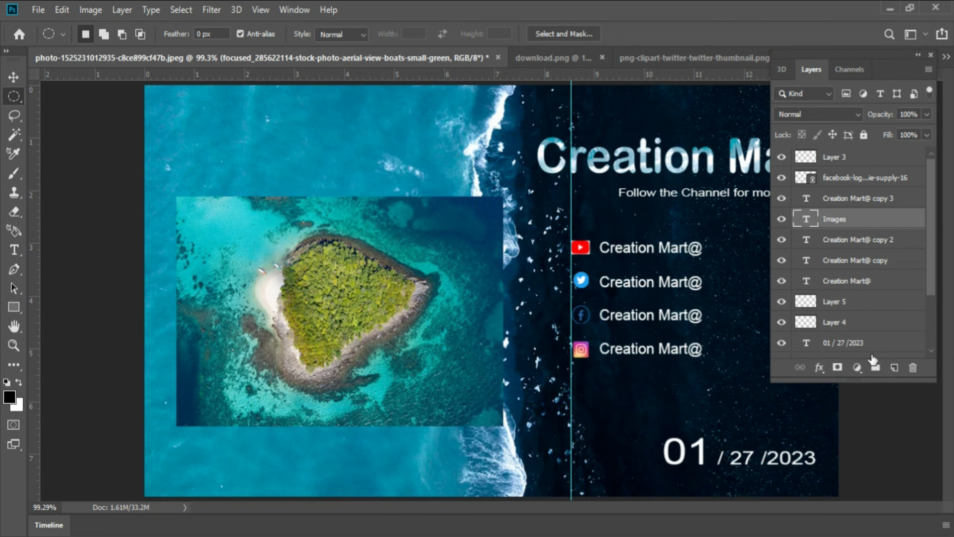
{"action": "key", "text": "v"}
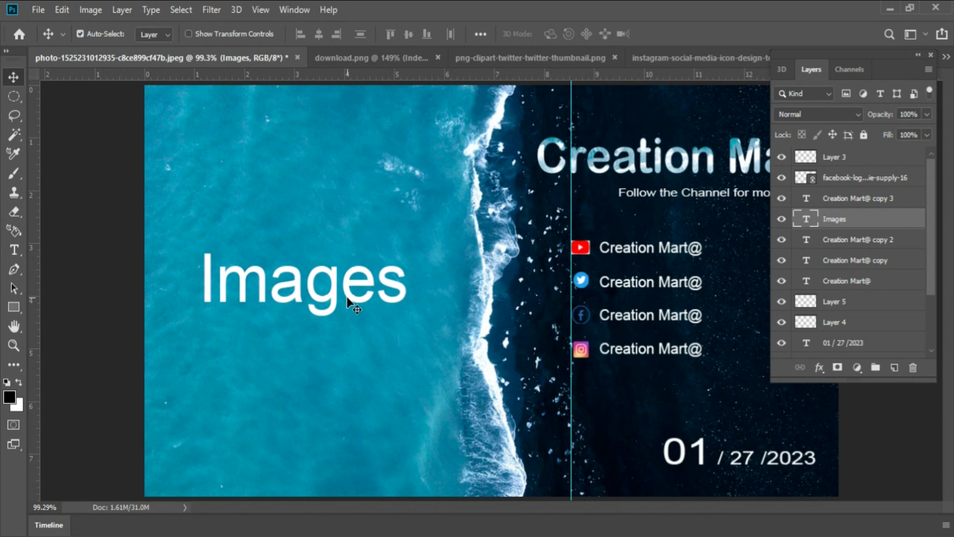
{"action": "key", "text": "Delete"}
Paste the oval island image as Layer 6 and position it on the banner's left side.
{"action": "key", "text": "ctrl+v"}
{"action": "mouse_move", "coordinate": [496, 290]}
{"action": "left_mouse_down"}
{"action": "mouse_move", "coordinate": [333, 273]}
{"action": "mouse_move", "coordinate": [318, 280]}
{"action": "left_mouse_up"}
{"action": "key", "text": "ctrl+t"}
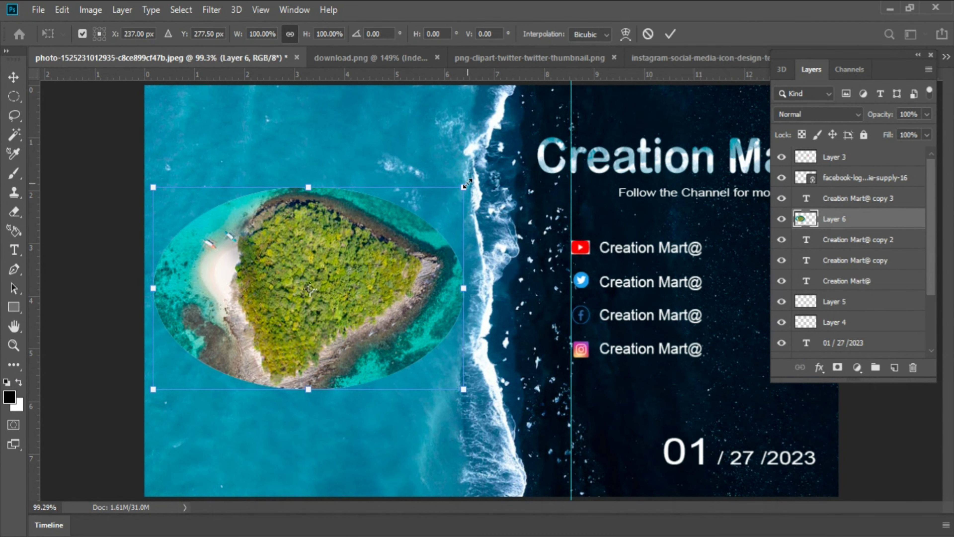
{"action": "left_click_drag", "start_coordinate": [434, 213], "coordinate": [385, 252]}
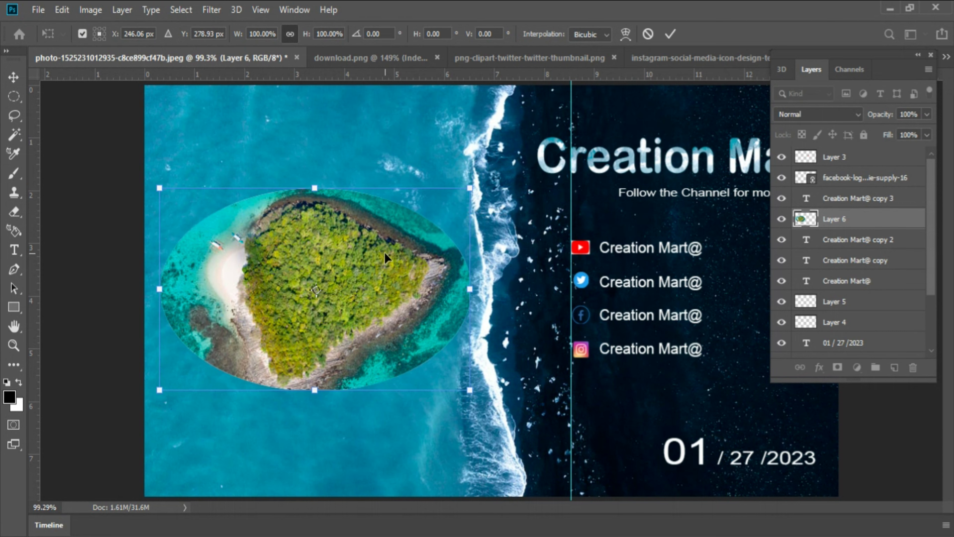
{"action": "key", "text": "Return"}
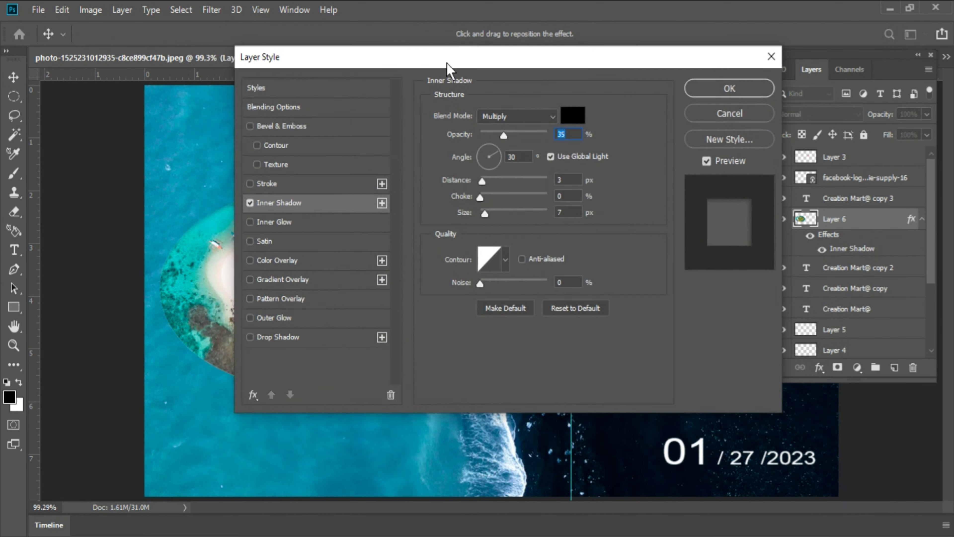
Try Inner Shadow settings on the island oval, starting with distance 38, plus choke, size and noise.
{"action": "left_click_drag", "start_coordinate": [447, 63], "coordinate": [630, 61]}
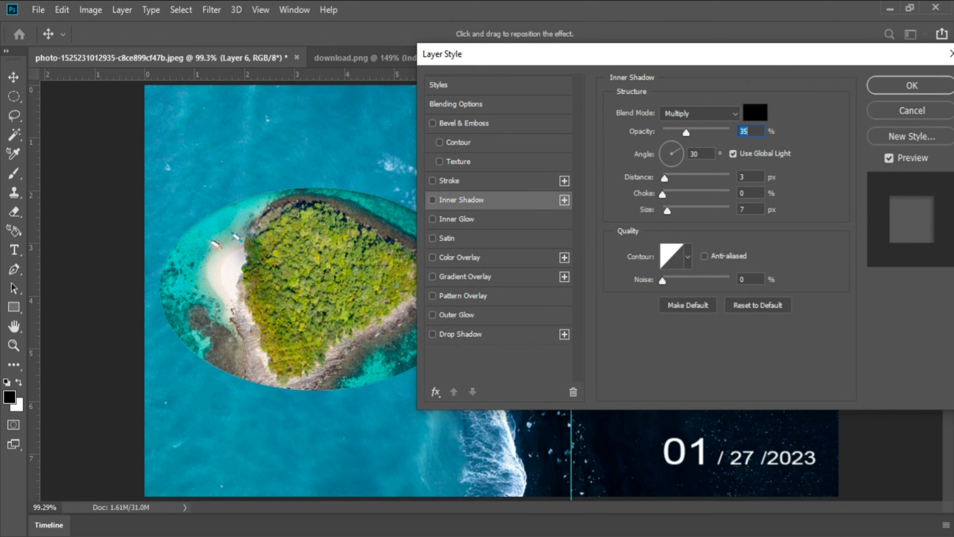
{"action": "key", "text": "Tab"}
{"action": "key", "text": "Tab"}
{"action": "type", "text": "38"}
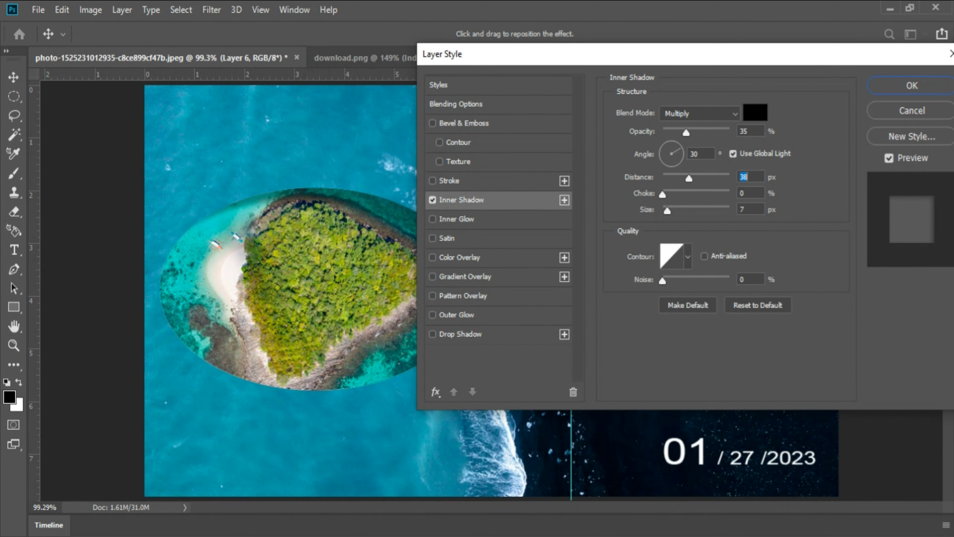
{"action": "key", "text": "Up"}
{"action": "key", "text": "Up"}
{"action": "key", "text": "Up"}
{"action": "key", "text": "Tab"}
{"action": "type", "text": "49"}
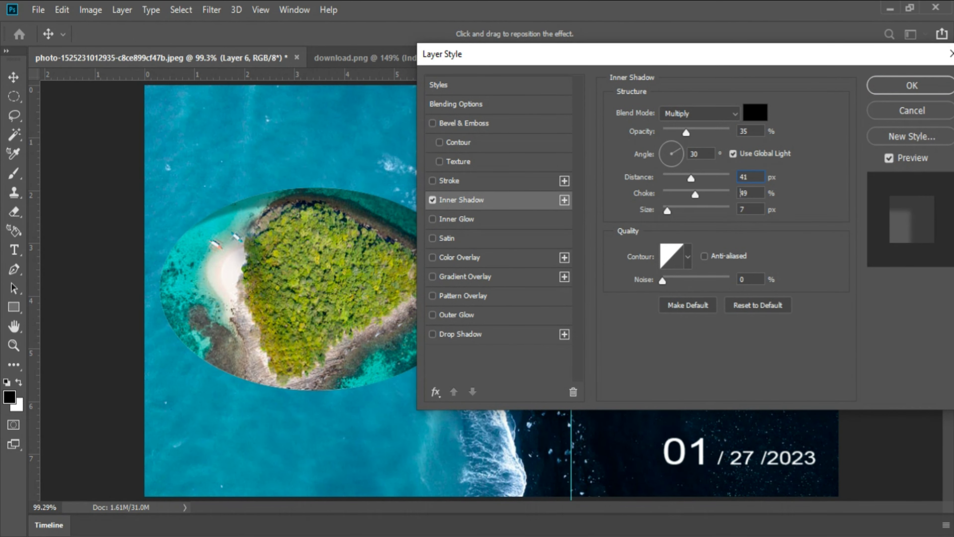
{"action": "type", "text": "43"}
{"action": "key", "text": "Tab"}
{"action": "type", "text": "106"}
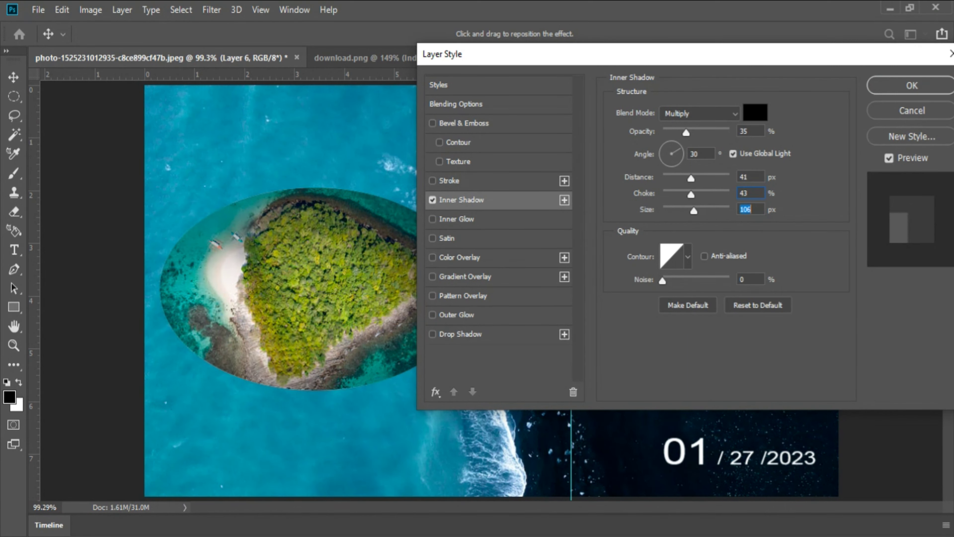
{"action": "type", "text": "46"}
{"action": "key", "text": "Tab"}
{"action": "type", "text": "96"}
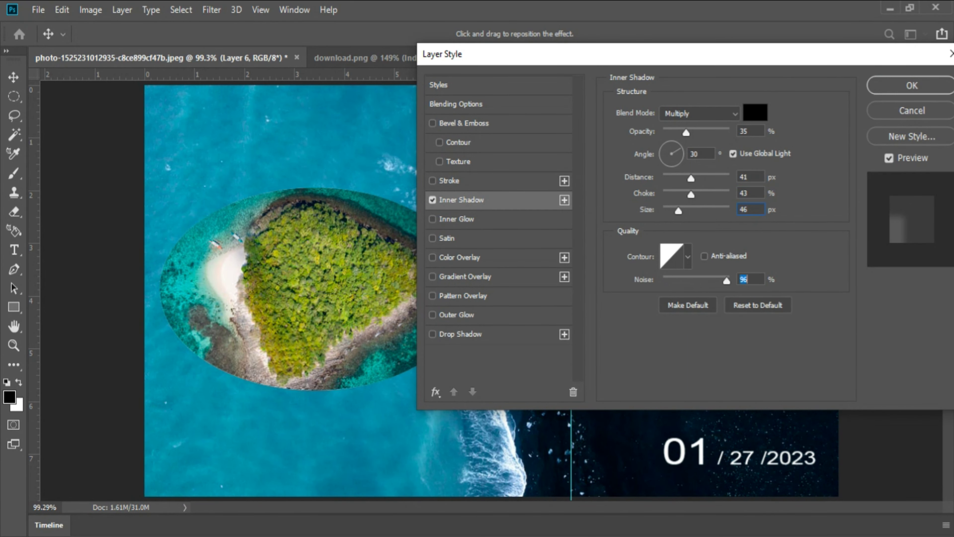
{"action": "type", "text": "0"}
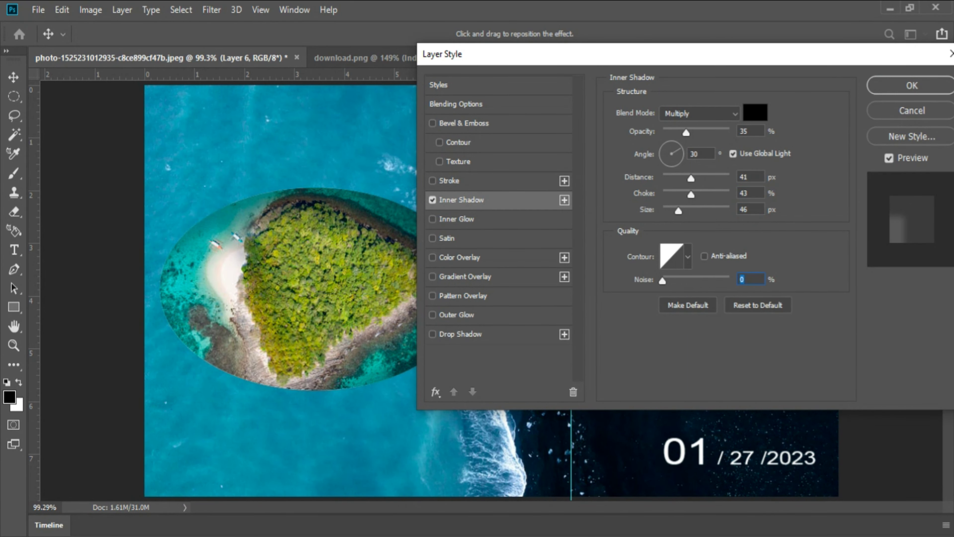
Replace the Inner Shadow with an Outer Glow, leaving Drop Shadow off.
{"action": "left_click", "coordinate": [432, 334]}
{"action": "left_click", "coordinate": [432, 199]}
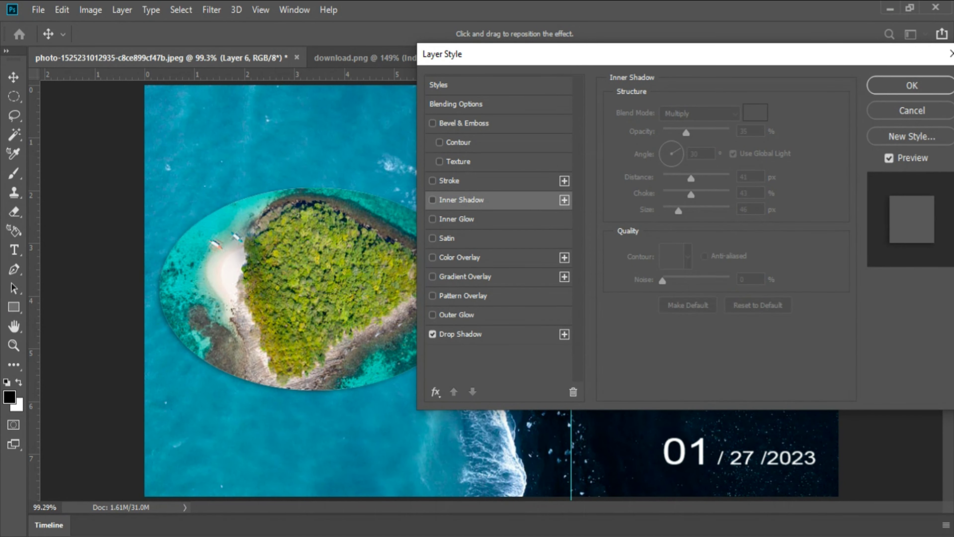
{"action": "left_click", "coordinate": [432, 314]}
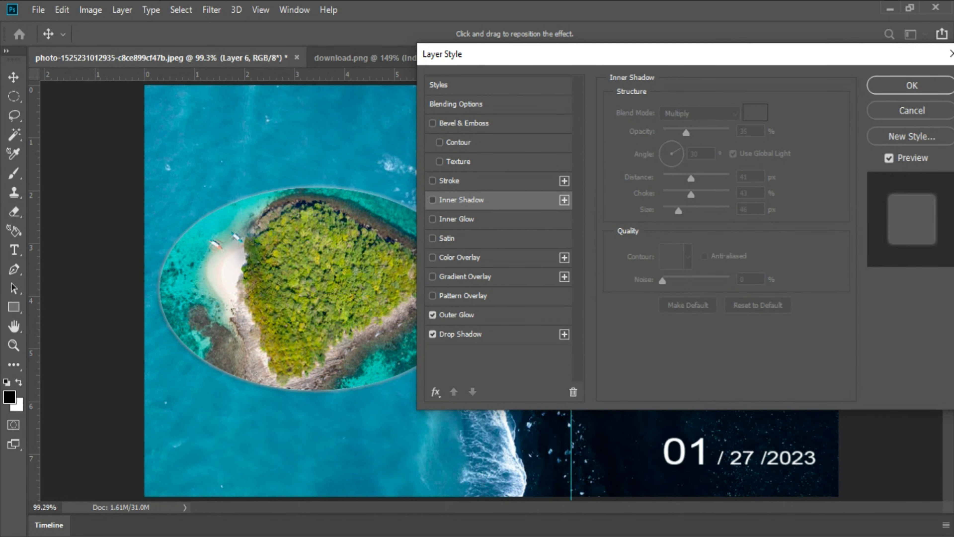
{"action": "left_click", "coordinate": [432, 333]}
{"action": "left_click", "coordinate": [456, 314]}
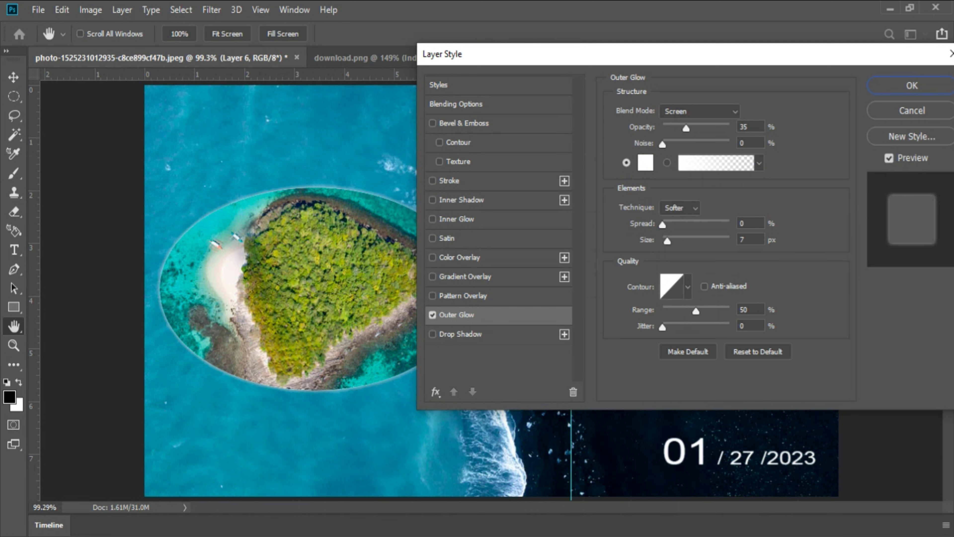
Roughly adjust the outer glow's spread, size, range, jitter, noise and opacity.
{"action": "left_click_drag", "start_coordinate": [662, 224], "coordinate": [719, 225]}
{"action": "mouse_move", "coordinate": [667, 240]}
{"action": "left_mouse_down"}
{"action": "mouse_move", "coordinate": [700, 240]}
{"action": "mouse_move", "coordinate": [675, 240]}
{"action": "left_mouse_up"}
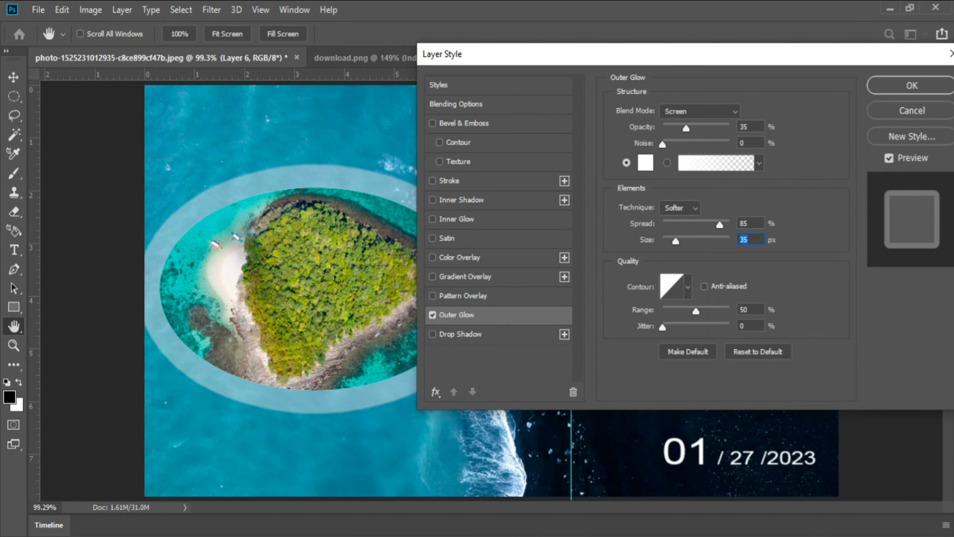
{"action": "mouse_move", "coordinate": [696, 311]}
{"action": "left_mouse_down"}
{"action": "mouse_move", "coordinate": [662, 311]}
{"action": "mouse_move", "coordinate": [729, 327]}
{"action": "left_mouse_up"}
{"action": "left_click_drag", "start_coordinate": [662, 144], "coordinate": [665, 144]}
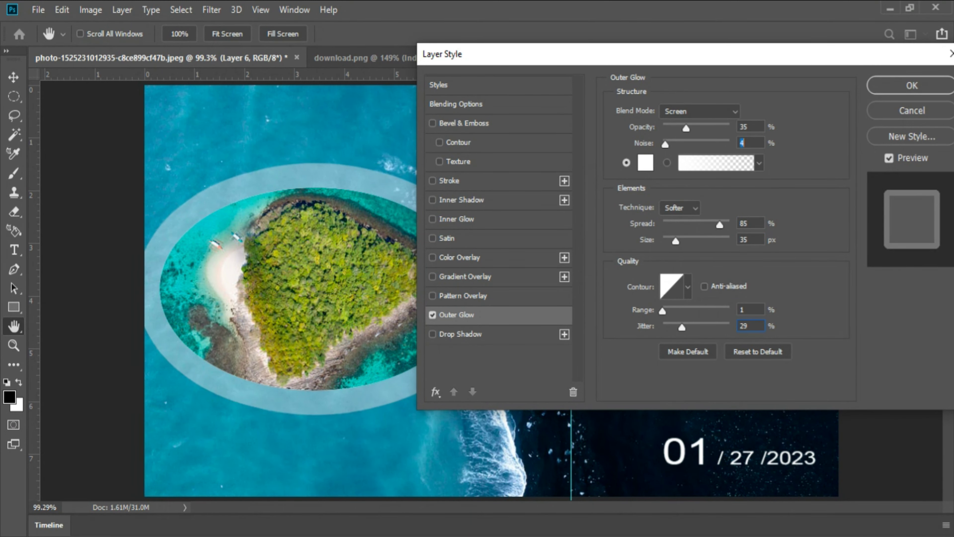
{"action": "key", "text": "shift+Tab"}
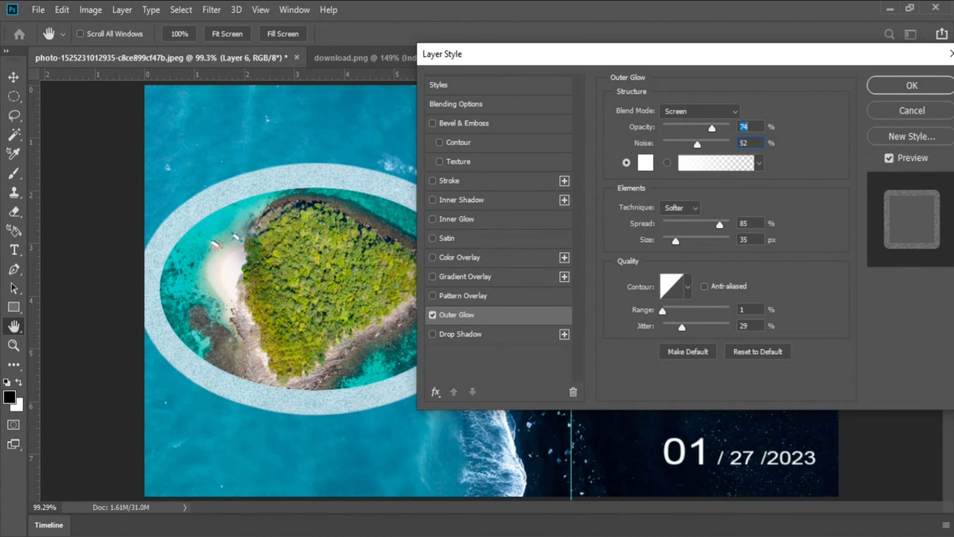
{"action": "key", "text": "Up"}
{"action": "key", "text": "Up"}
{"action": "key", "text": "Up"}
{"action": "key", "text": "Down"}
{"action": "key", "text": "Down"}
{"action": "key", "text": "Down"}
{"action": "key", "text": "Up"}
{"action": "key", "text": "Up"}
{"action": "key", "text": "Up"}
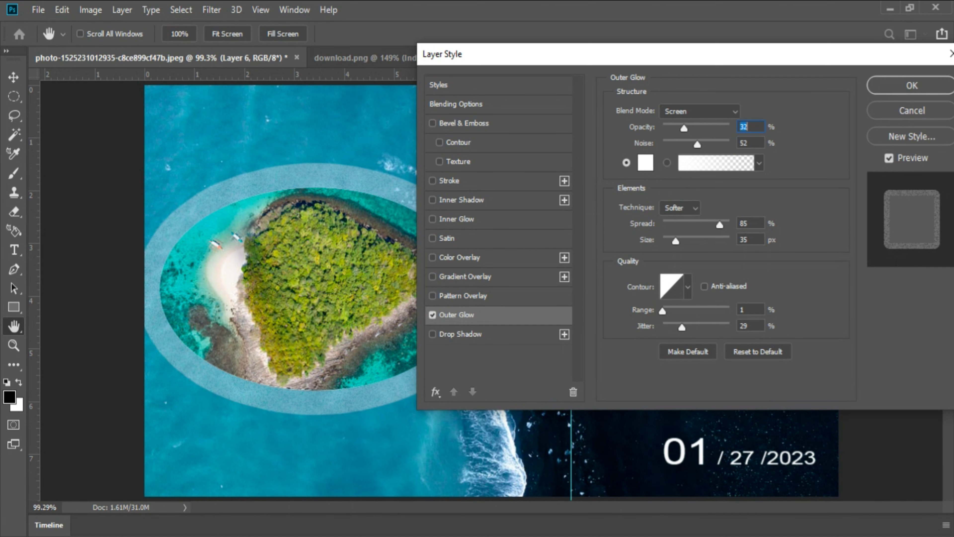
Set the outer glow spread to 0%, size to 76 px and range to 26%.
{"action": "key", "text": "Tab"}
{"action": "key", "text": "Tab"}
{"action": "key", "text": "shift+Down"}
{"action": "key", "text": "shift+Down"}
{"action": "key", "text": "shift+Down"}
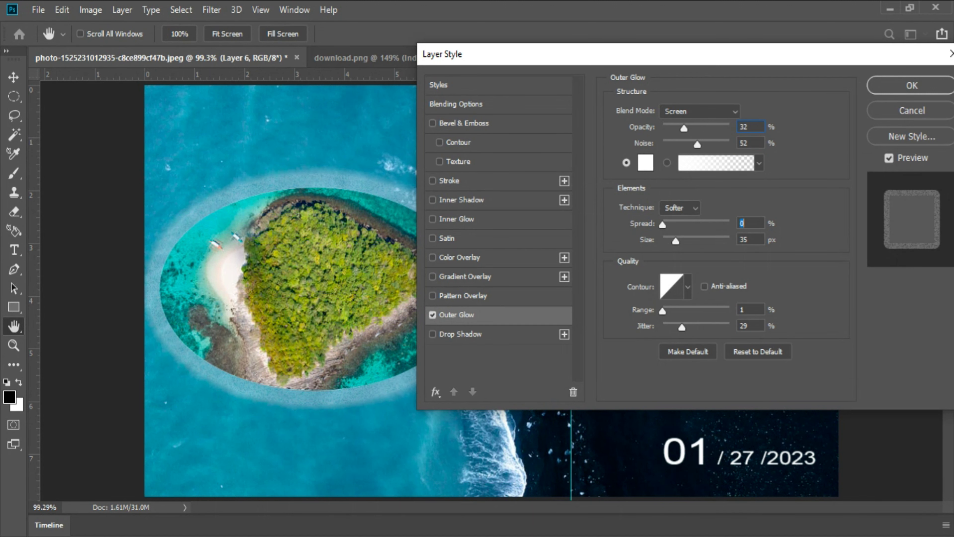
{"action": "key", "text": "Tab"}
{"action": "key", "text": "shift+Up"}
{"action": "key", "text": "shift+Up"}
{"action": "key", "text": "shift+Up"}
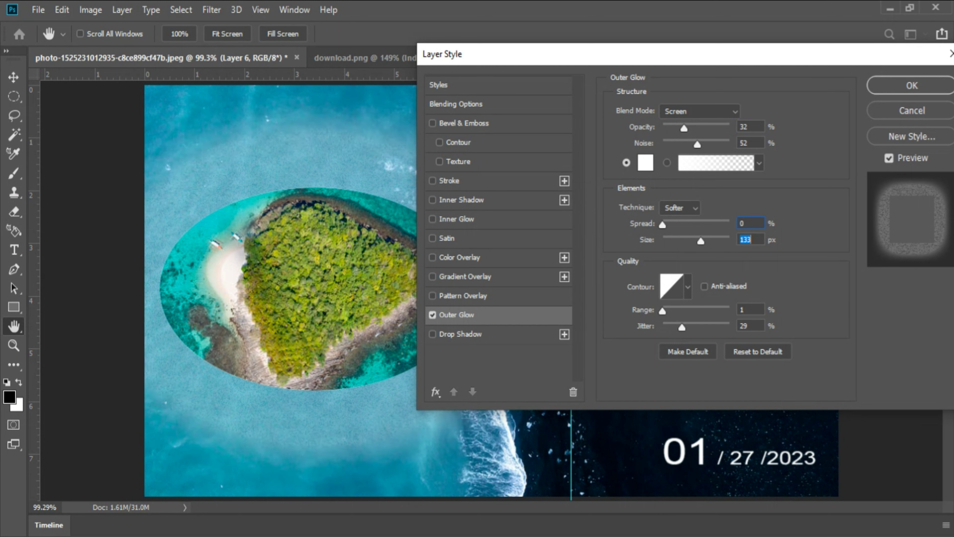
{"action": "key", "text": "Up"}
{"action": "key", "text": "Tab"}
{"action": "key", "text": "shift+Up"}
{"action": "key", "text": "shift+Up"}
{"action": "key", "text": "shift+Up"}
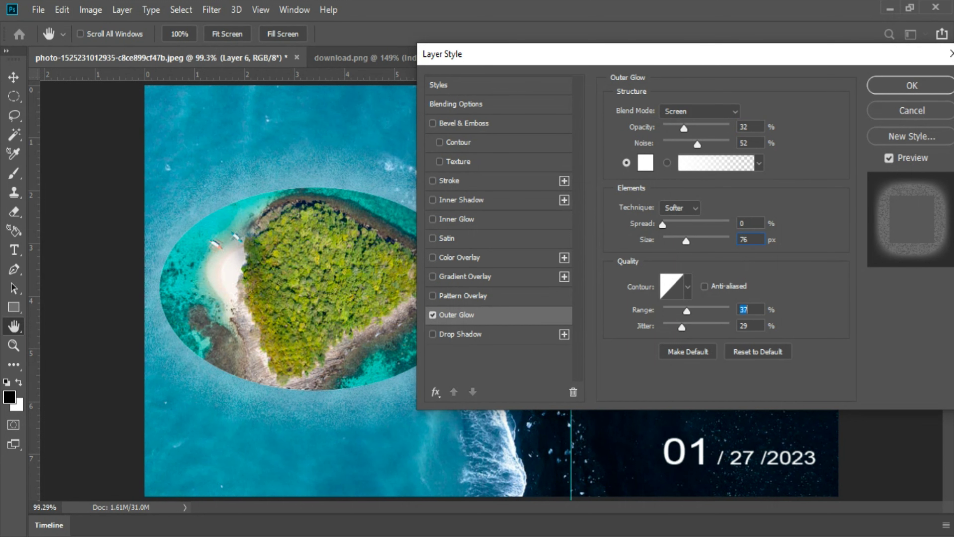
{"action": "key", "text": "shift+Up"}
{"action": "key", "text": "shift+Up"}
{"action": "key", "text": "shift+Down"}
{"action": "key", "text": "shift+Down"}
{"action": "key", "text": "Down"}
{"action": "key", "text": "Down"}
{"action": "key", "text": "Down"}
Raise the glow jitter to 97% and settle the opacity at 63%.
{"action": "key", "text": "Tab"}
{"action": "key", "text": "shift+Up"}
{"action": "key", "text": "shift+Up"}
{"action": "key", "text": "shift+Up"}
{"action": "key", "text": "Down"}
{"action": "key", "text": "Down"}
{"action": "key", "text": "Down"}
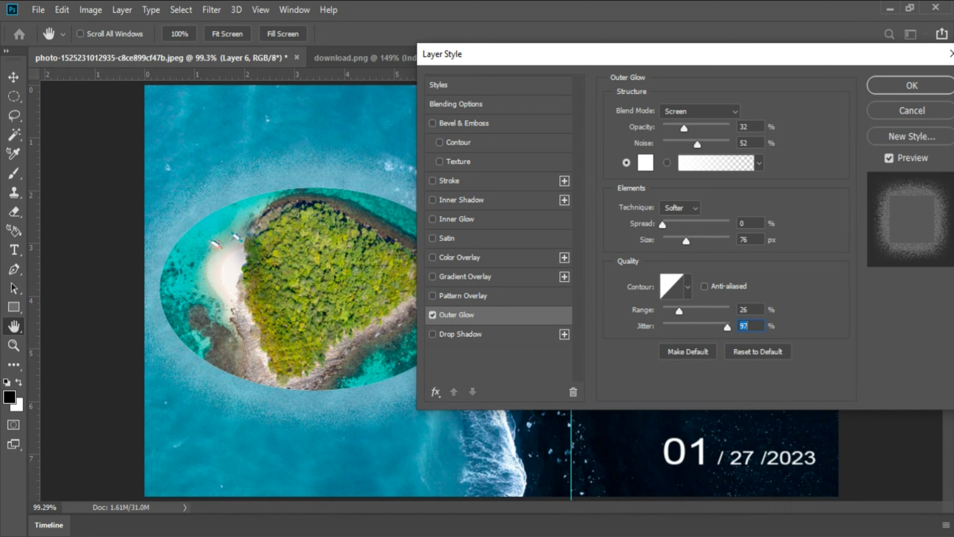
{"action": "key", "text": "Tab"}
{"action": "key", "text": "shift+Up"}
{"action": "key", "text": "shift+Up"}
{"action": "key", "text": "shift+Up"}
{"action": "key", "text": "shift+Up"}
{"action": "key", "text": "shift+Down"}
{"action": "key", "text": "Up"}
{"action": "key", "text": "Up"}
{"action": "key", "text": "Up"}
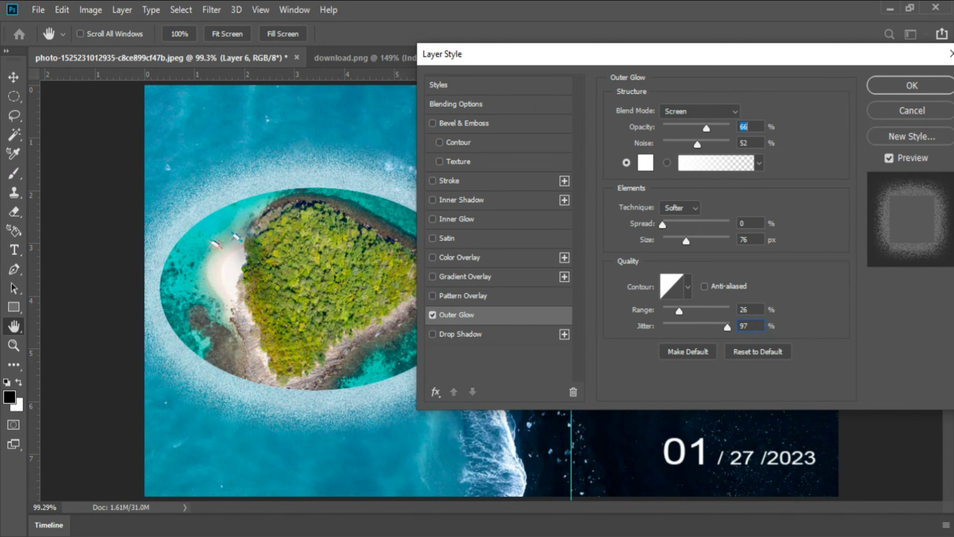
{"action": "key", "text": "Down"}
{"action": "key", "text": "Down"}
{"action": "key", "text": "Down"}
Try a bright green outer glow colour in the colour picker.
{"action": "left_click", "coordinate": [645, 163]}
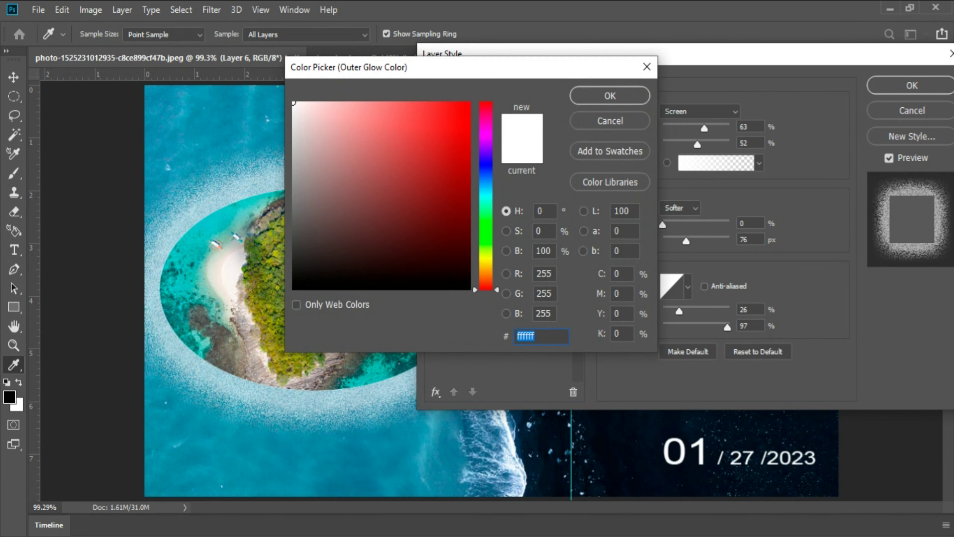
{"action": "type", "text": "ff0000"}
{"action": "left_click_drag", "start_coordinate": [451, 67], "coordinate": [663, 133]}
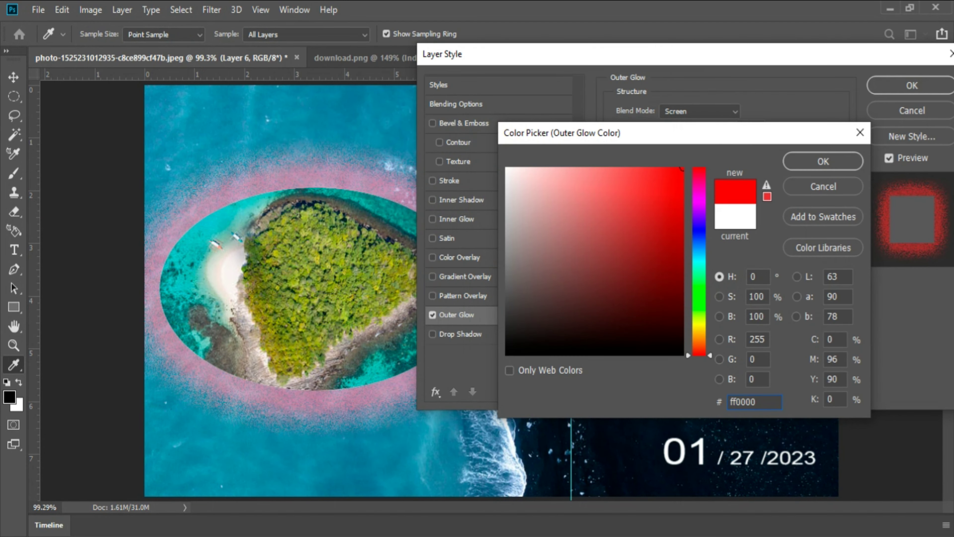
{"action": "type", "text": "00deff"}
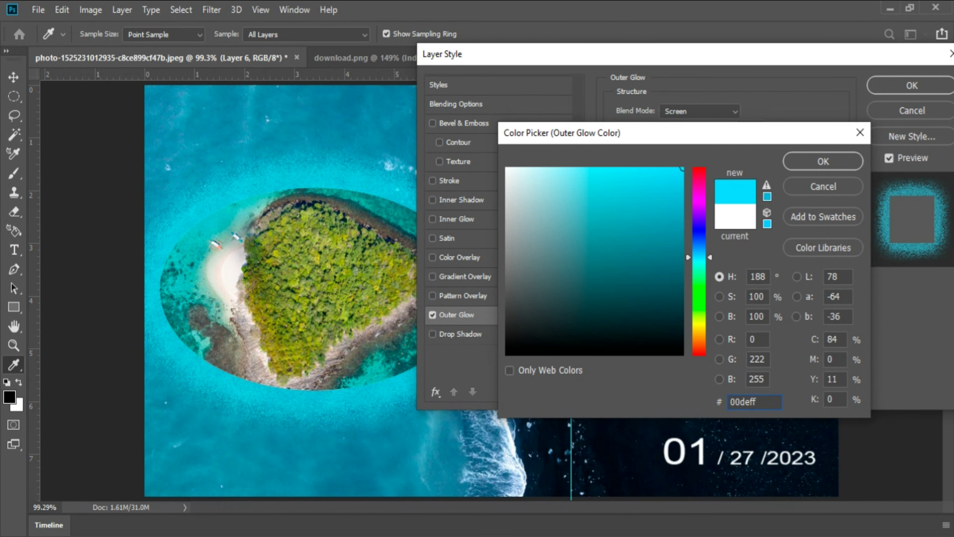
{"action": "type", "text": "aeff00"}
{"action": "type", "text": "ffd800"}
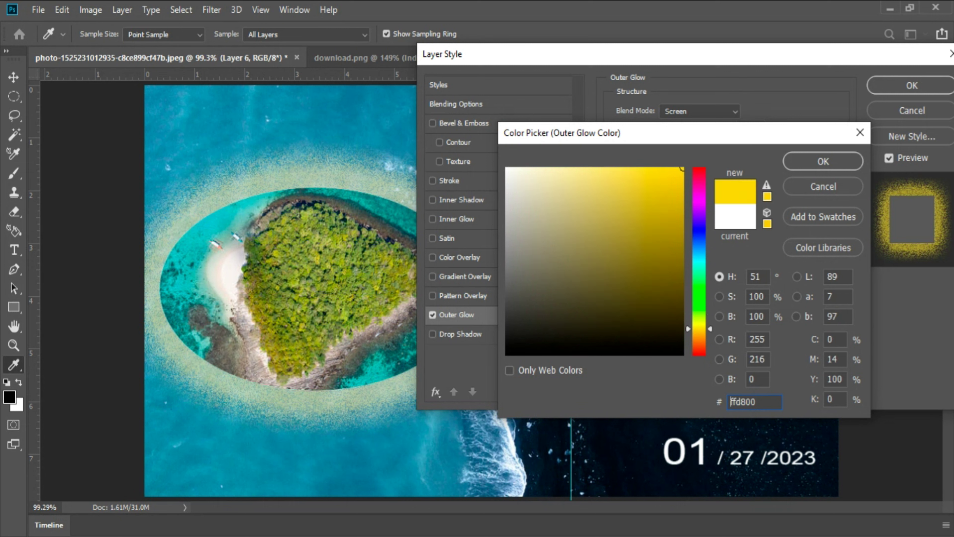
{"action": "type", "text": "ff0000"}
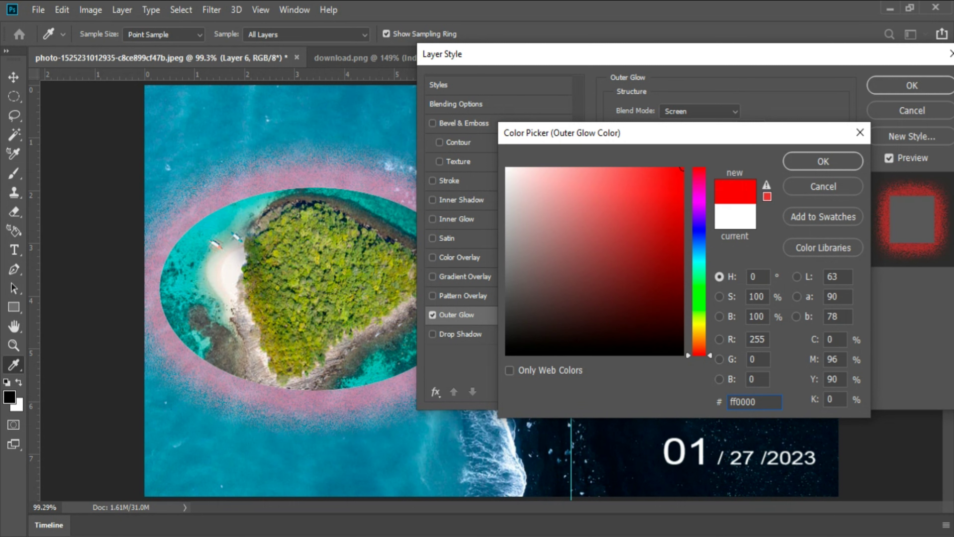
{"action": "type", "text": "1f47ff"}
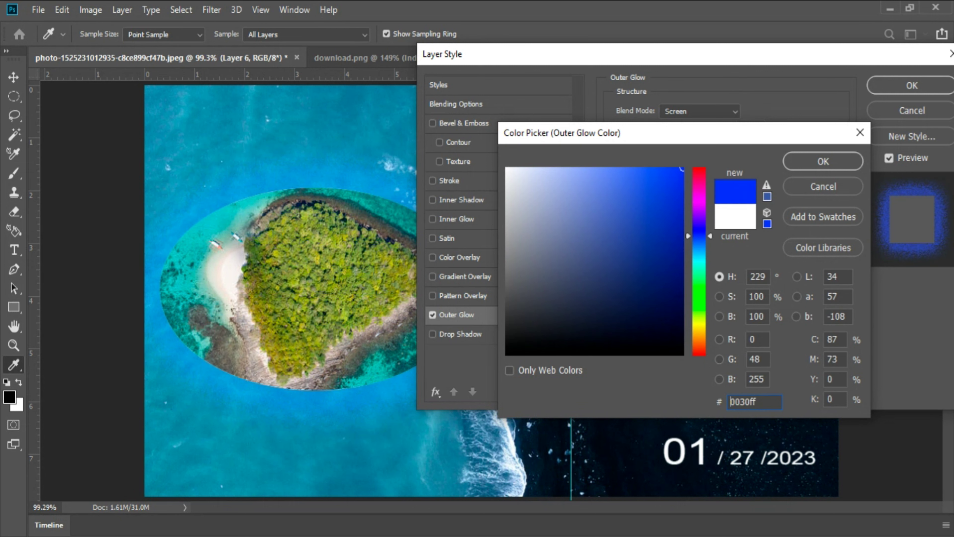
{"action": "type", "text": "00ff06"}
{"action": "type", "text": "00c405"}
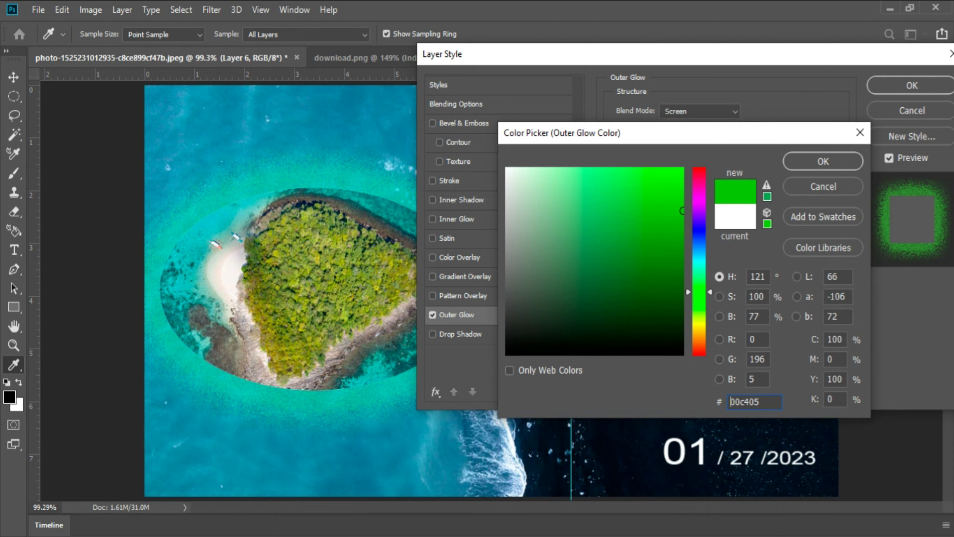
{"action": "type", "text": "00ff06"}
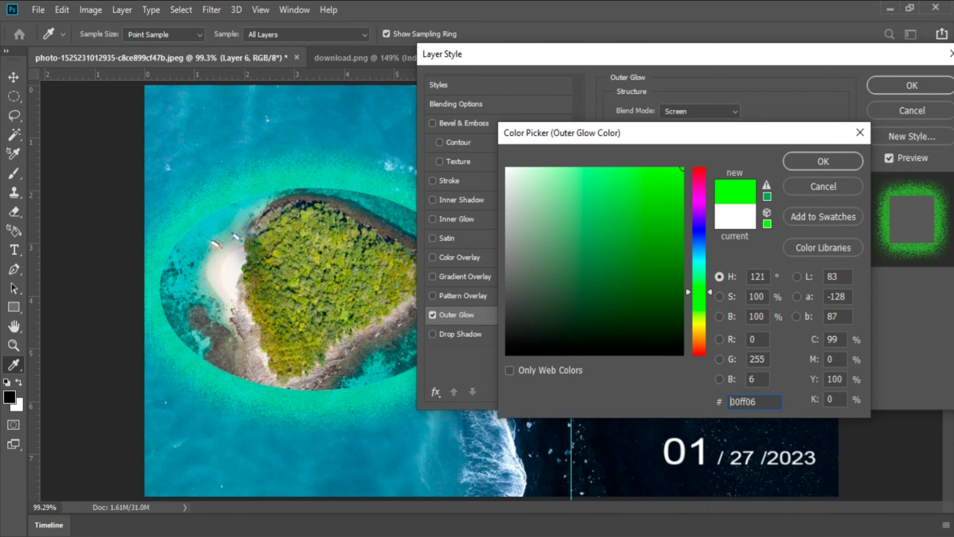
{"action": "key", "text": "Return"}
Set the glow noise to 36% and opacity to 100%, and shrink the size.
{"action": "key", "text": "Tab"}
{"action": "type", "text": "36"}
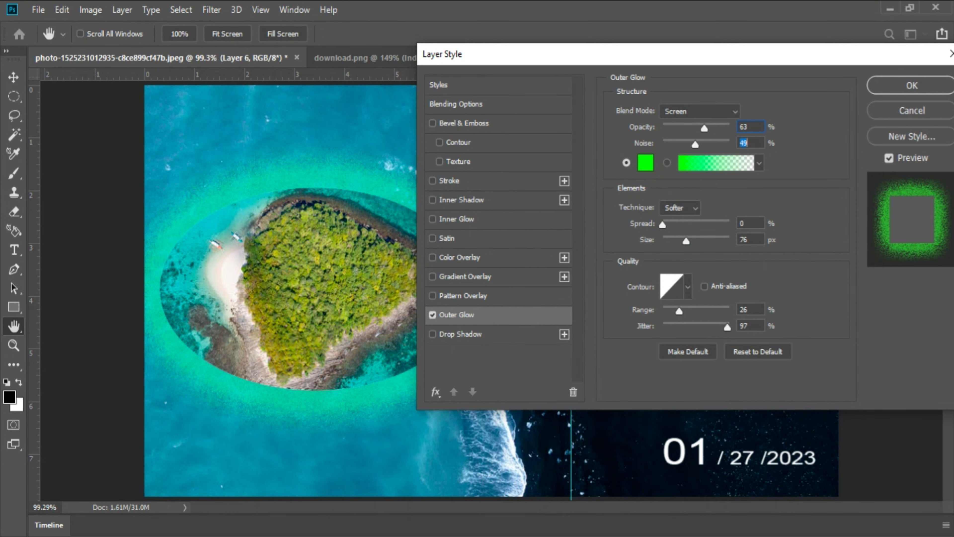
{"action": "key", "text": "shift+Tab"}
{"action": "type", "text": "100"}
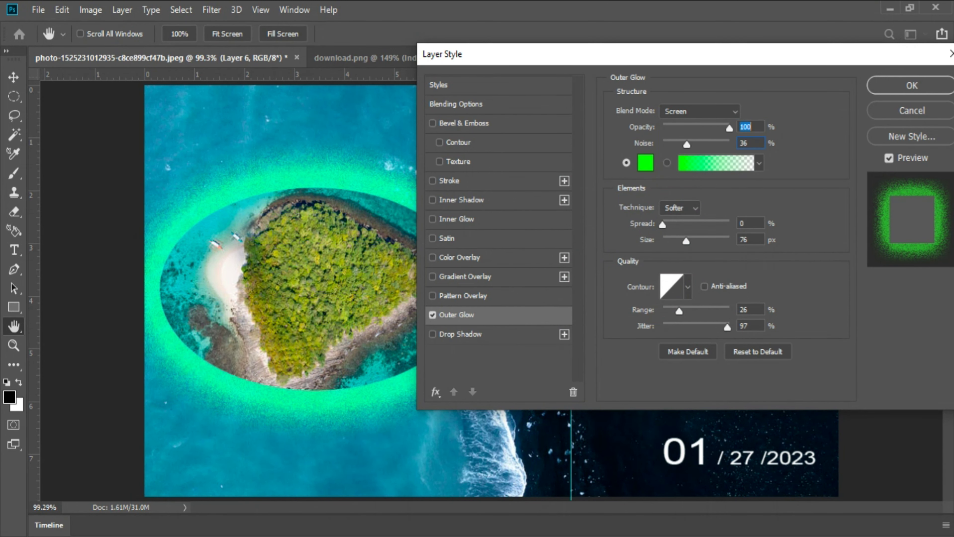
{"action": "key", "text": "Tab"}
{"action": "key", "text": "Tab"}
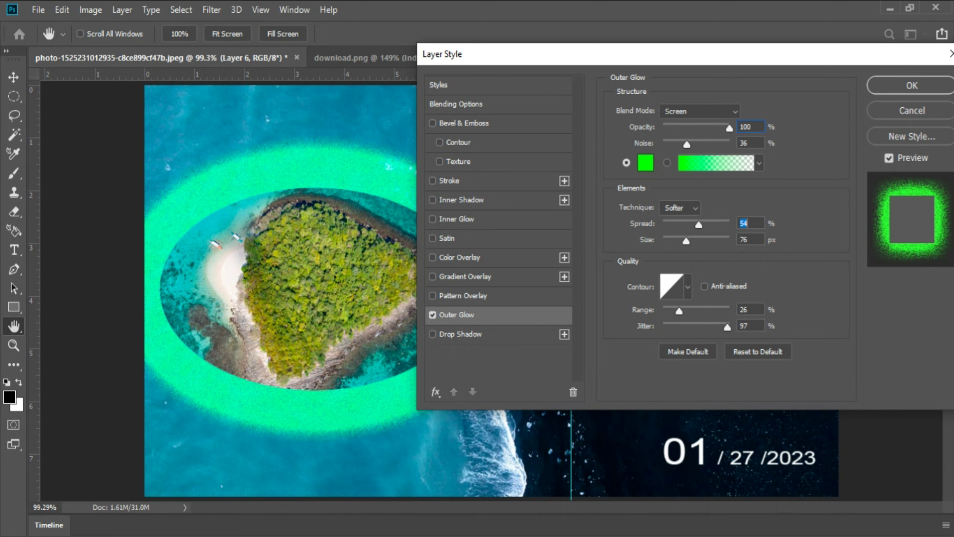
{"action": "key", "text": "Tab"}
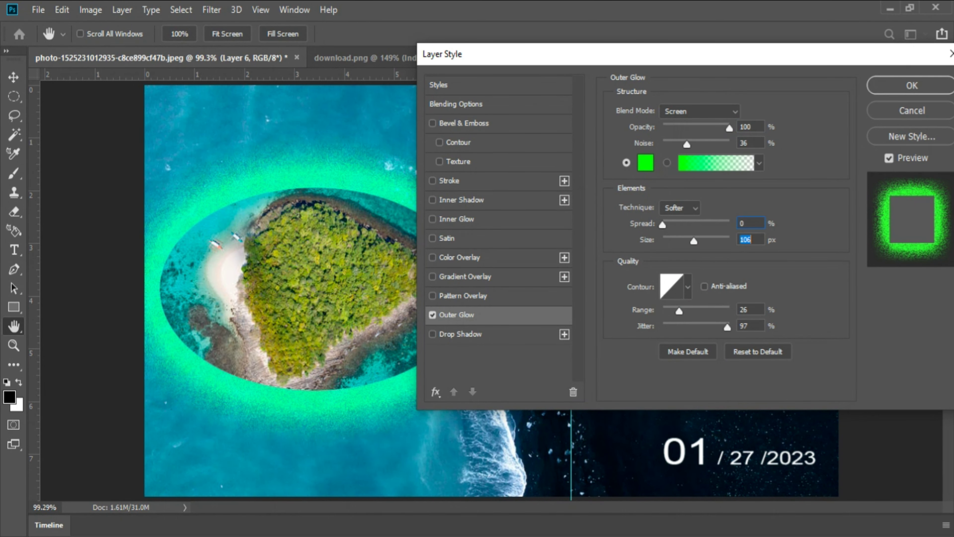
{"action": "type", "text": "3810"}
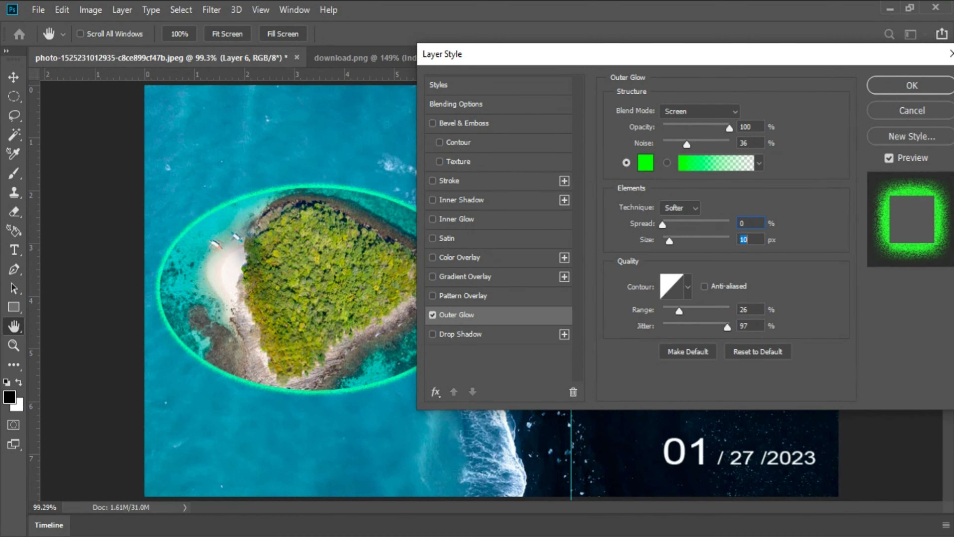
Make the glow red (ff0000) with 51 px size and 68% range, and apply it.
{"action": "left_click", "coordinate": [645, 162]}
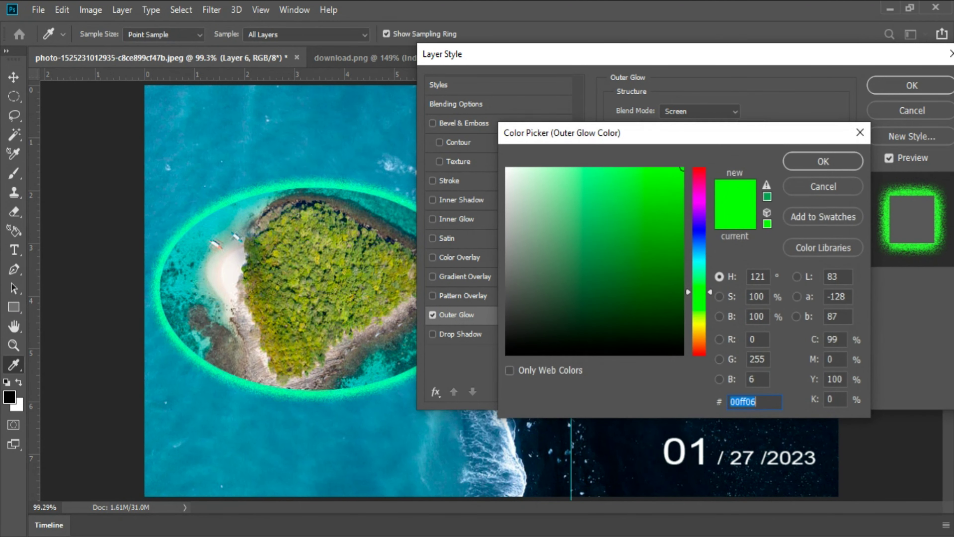
{"action": "type", "text": "00ffea"}
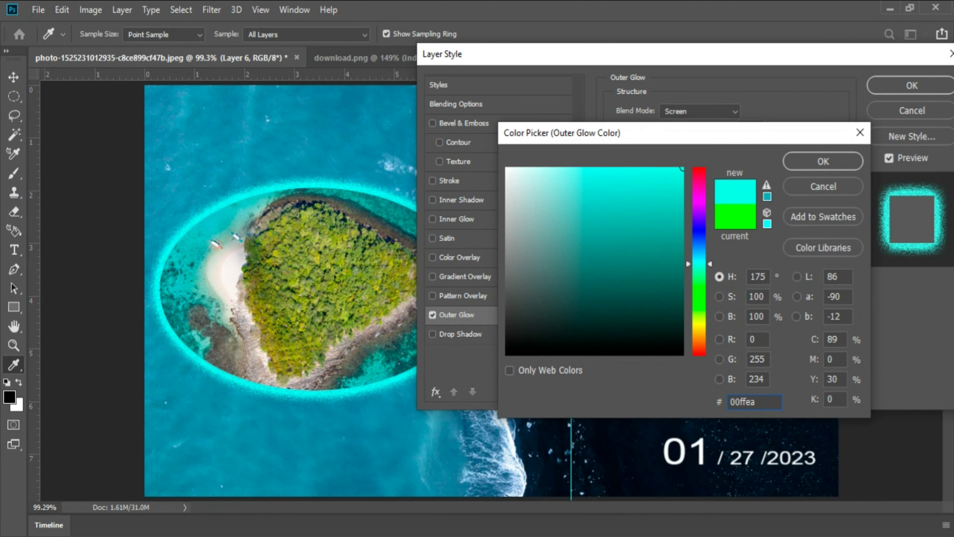
{"action": "type", "text": "e4ff00"}
{"action": "type", "text": "ff0000"}
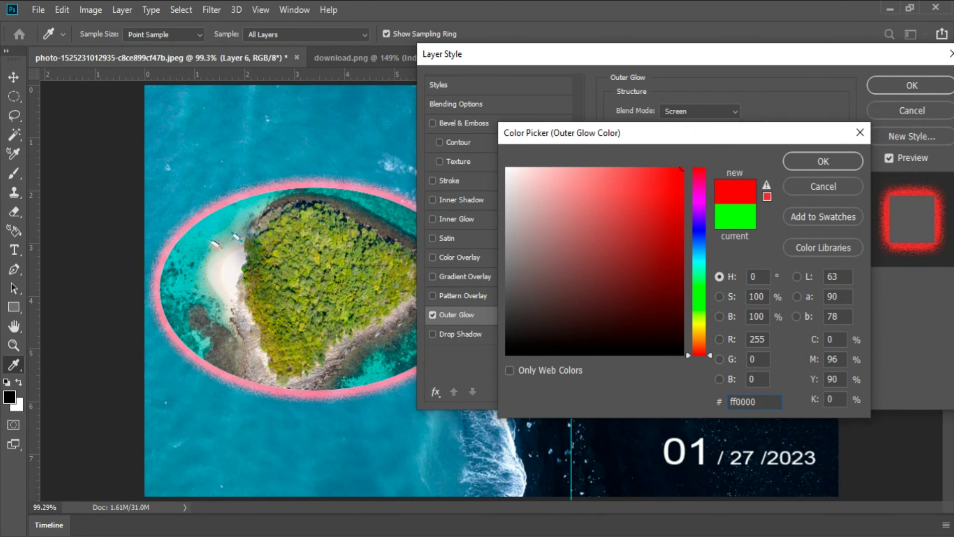
{"action": "key", "text": "Return"}
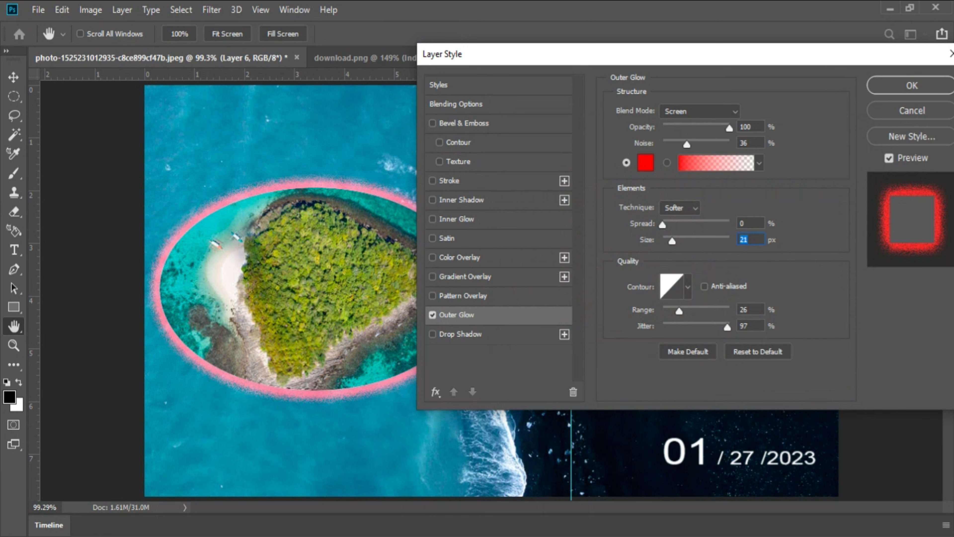
{"action": "left_click_drag", "start_coordinate": [679, 311], "coordinate": [719, 311]}
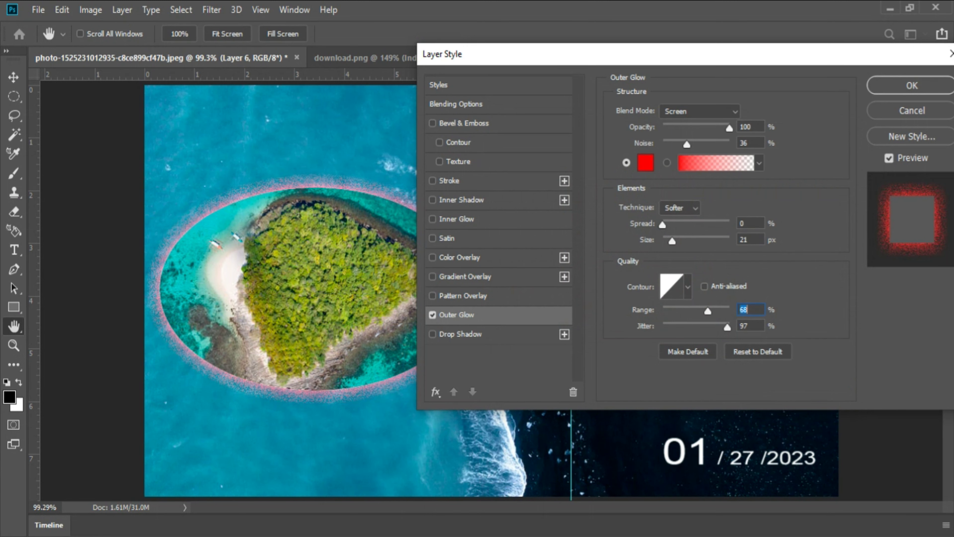
{"action": "key", "text": "shift+Tab"}
{"action": "key", "text": "shift+Up"}
{"action": "key", "text": "shift+Up"}
{"action": "key", "text": "shift+Up"}
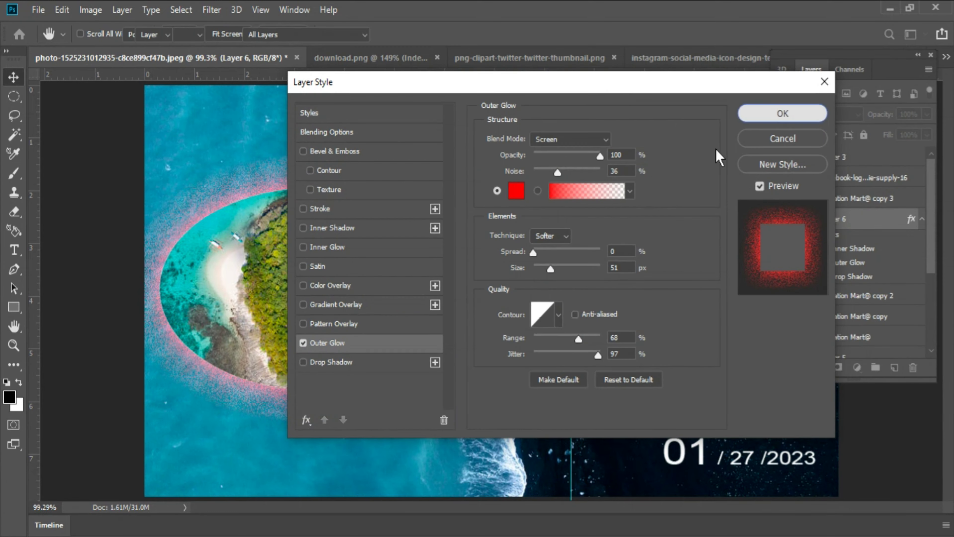
{"action": "left_click", "coordinate": [912, 85]}
Add a 'Your Dream your life' text layer below the oval island photo.
{"action": "key", "text": "ctrl+minus"}
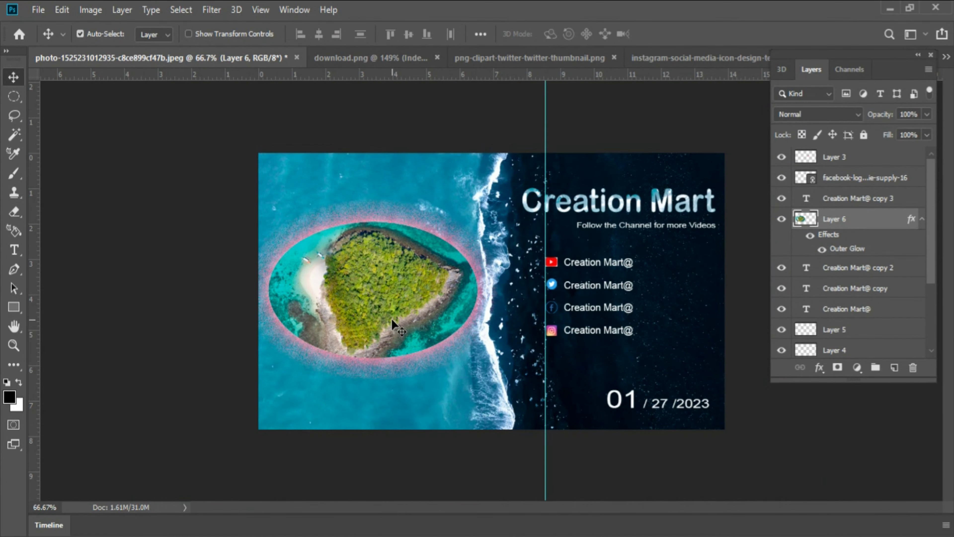
{"action": "scroll", "coordinate": [398, 366], "scroll_direction": "up", "scroll_amount": 3}
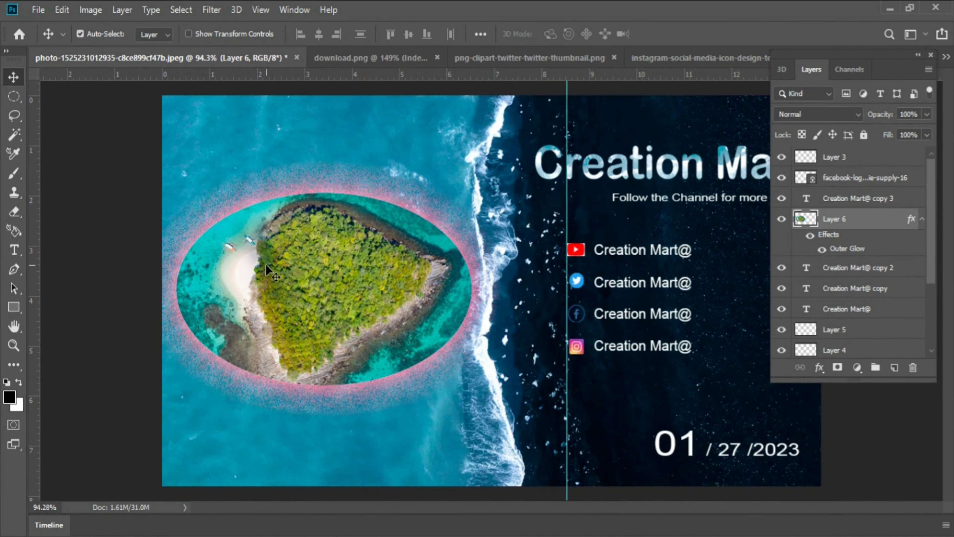
{"action": "key", "text": "t"}
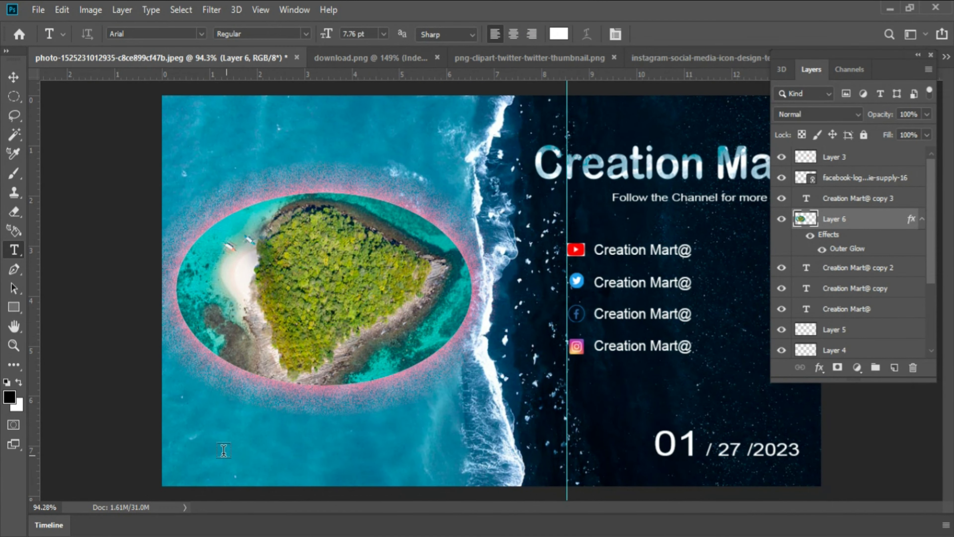
{"action": "left_click", "coordinate": [195, 418]}
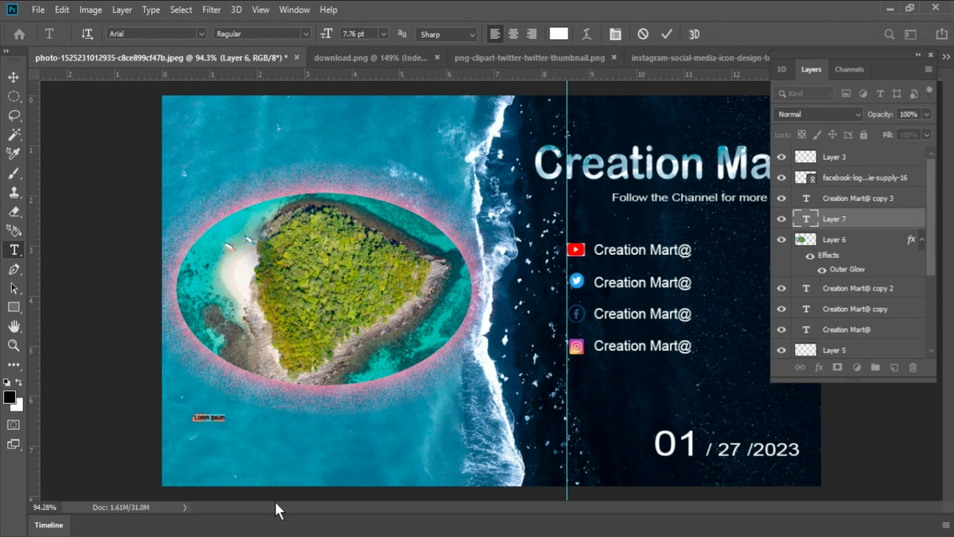
{"action": "type", "text": "Your Drea"}
{"action": "key", "text": "ctrl+Return"}
Enlarge the tagline and move it up and left beneath the oval.
{"action": "key", "text": "ctrl+t"}
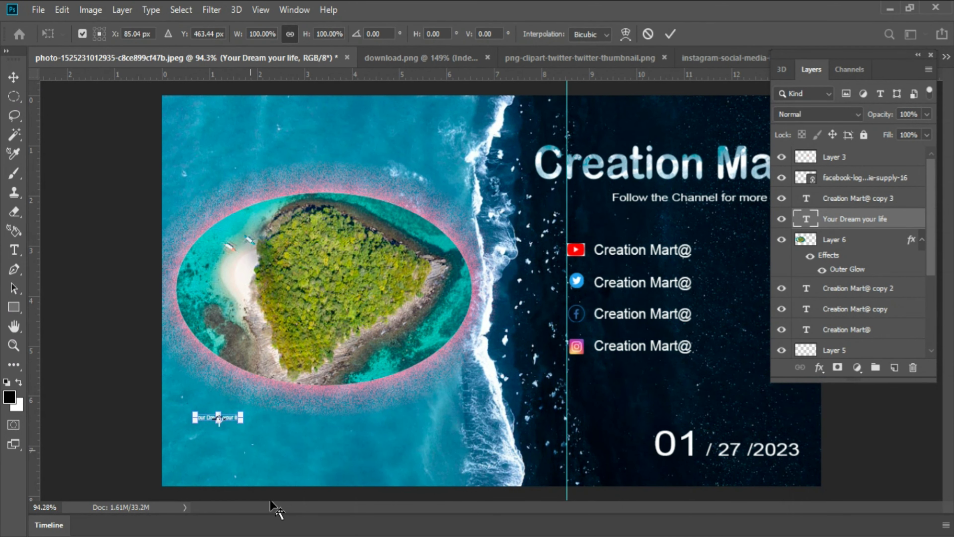
{"action": "left_click_drag", "start_coordinate": [240, 418], "coordinate": [483, 451]}
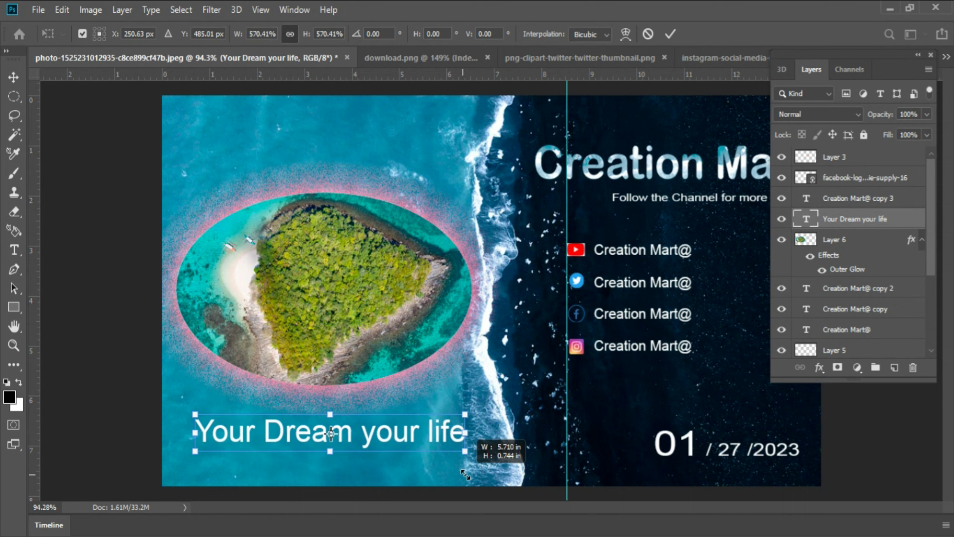
{"action": "key", "text": "Return"}
{"action": "key", "text": "t"}
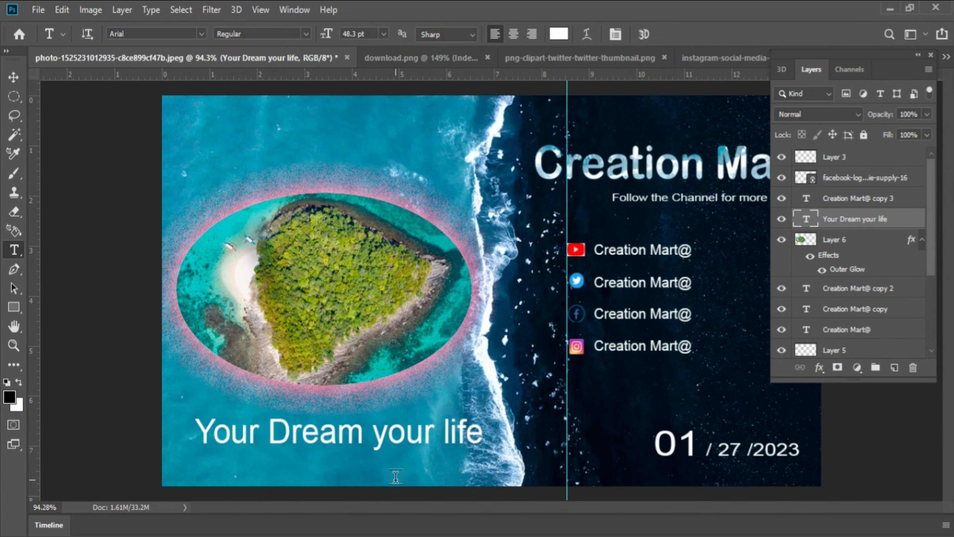
{"action": "key", "text": "v"}
{"action": "left_click_drag", "start_coordinate": [378, 440], "coordinate": [359, 422]}
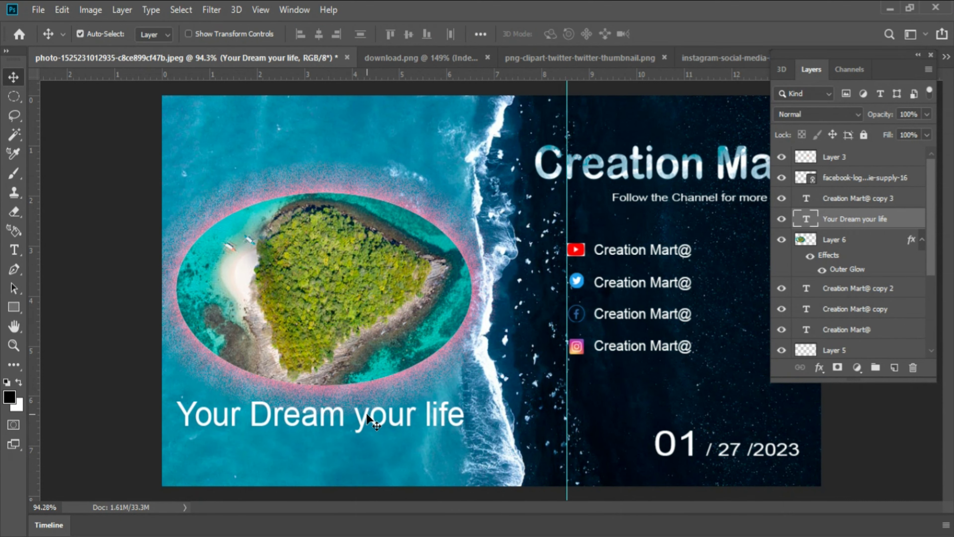
{"action": "key", "text": "ctrl+t"}
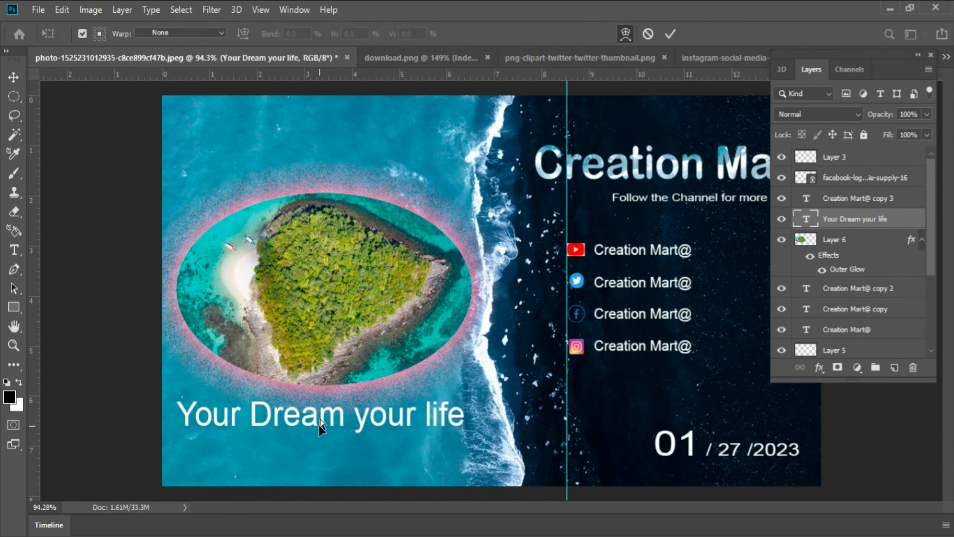
Move the tagline slightly lower and try a skew, then cancel it.
{"action": "scroll", "coordinate": [366, 445], "scroll_direction": "up", "scroll_amount": 1}
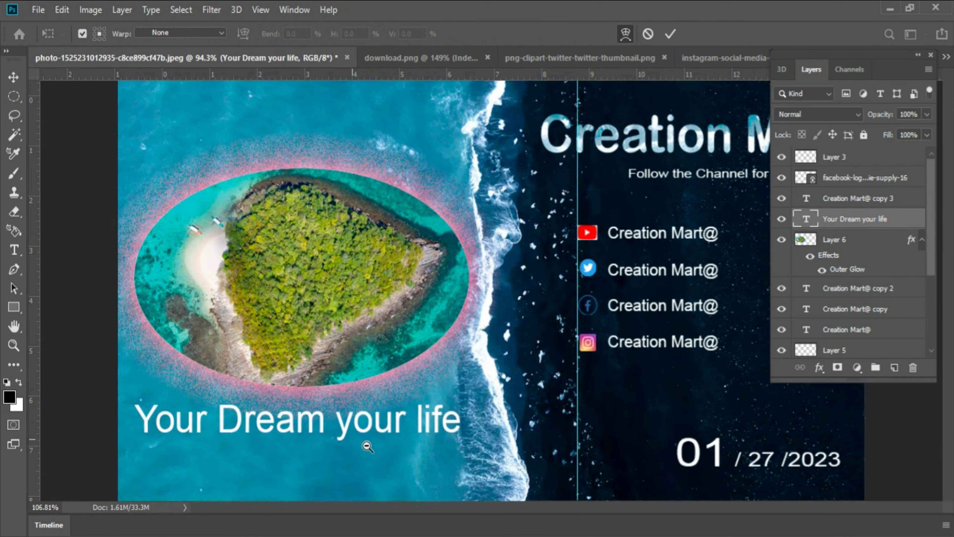
{"action": "scroll", "coordinate": [376, 413], "scroll_direction": "down", "scroll_amount": 2}
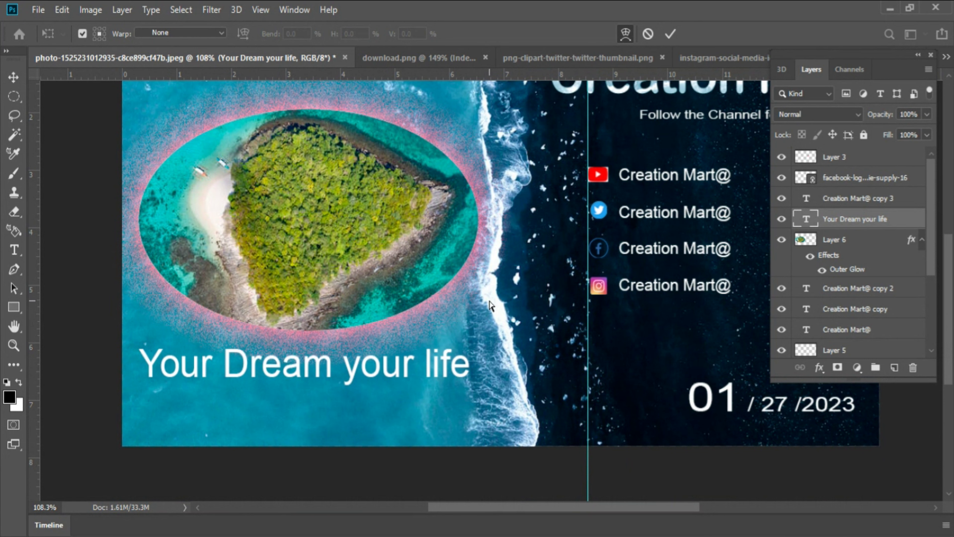
{"action": "key", "text": "ctrl+t"}
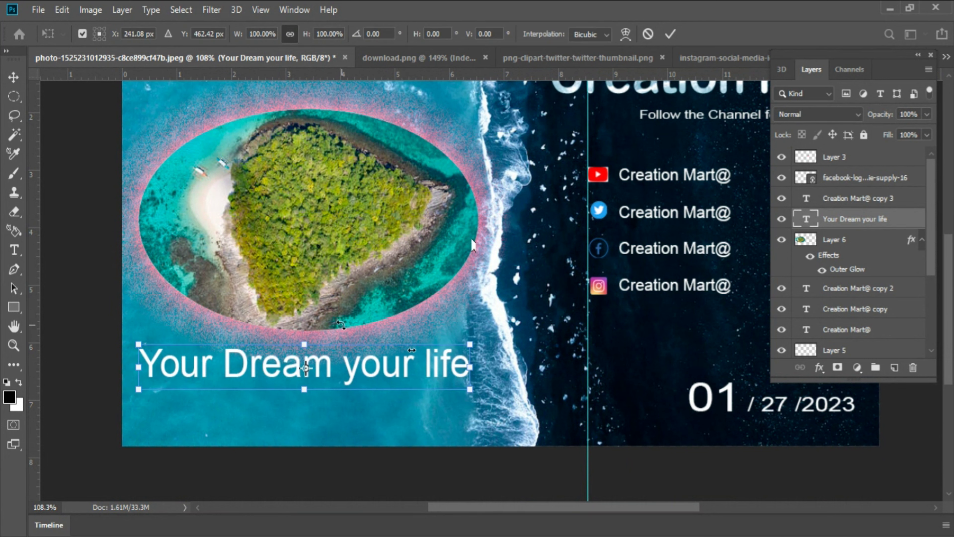
{"action": "mouse_move", "coordinate": [314, 359]}
{"action": "left_mouse_down"}
{"action": "mouse_move", "coordinate": [317, 372]}
{"action": "mouse_move", "coordinate": [309, 364]}
{"action": "left_mouse_up"}
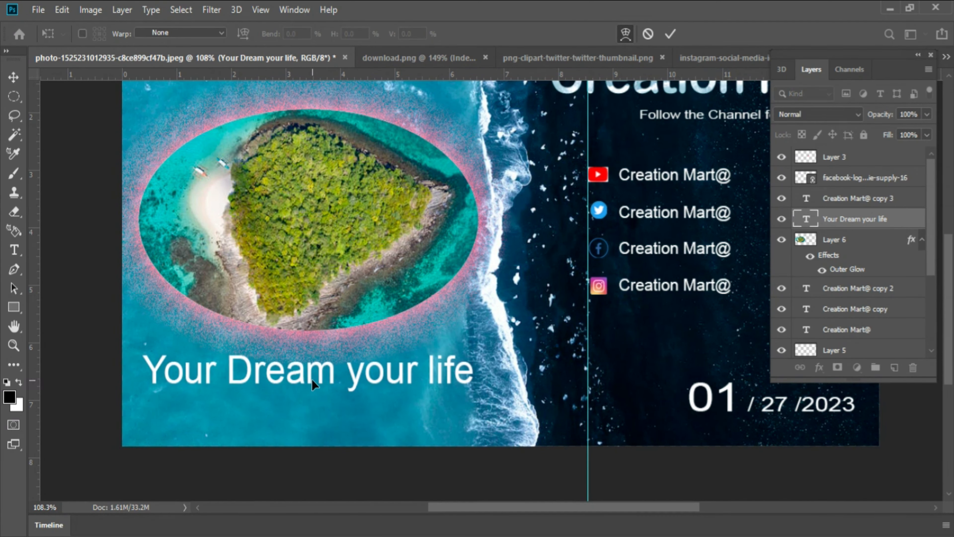
{"action": "left_click", "coordinate": [82, 34]}
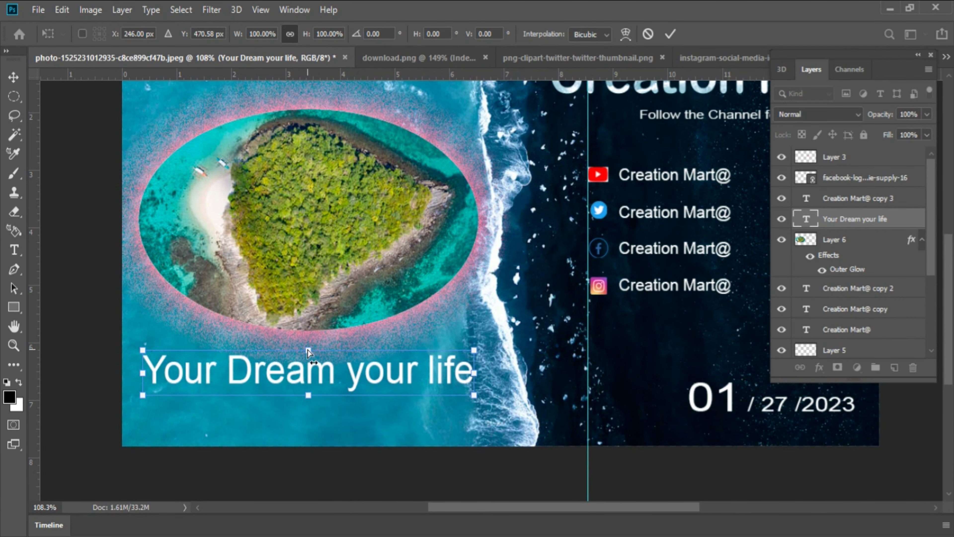
{"action": "mouse_move", "coordinate": [308, 350]}
{"action": "left_mouse_down"}
{"action": "mouse_move", "coordinate": [308, 321]}
{"action": "mouse_move", "coordinate": [314, 350]}
{"action": "left_mouse_up"}
{"action": "key", "text": "Escape"}
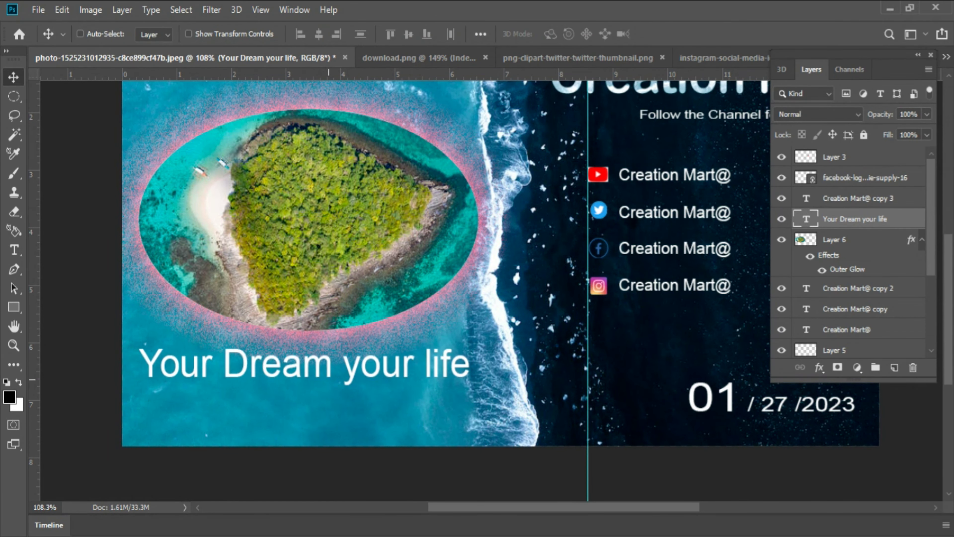
Switch the tagline to warp mode, nudging it lower and rotating it slightly.
{"action": "key", "text": "ctrl+t"}
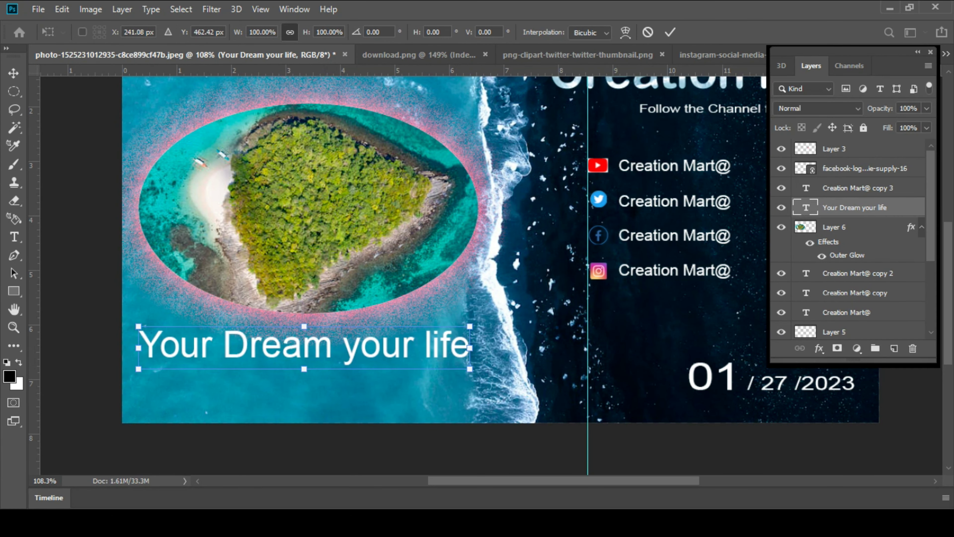
{"action": "right_click", "coordinate": [326, 338]}
{"action": "left_click", "coordinate": [369, 255]}
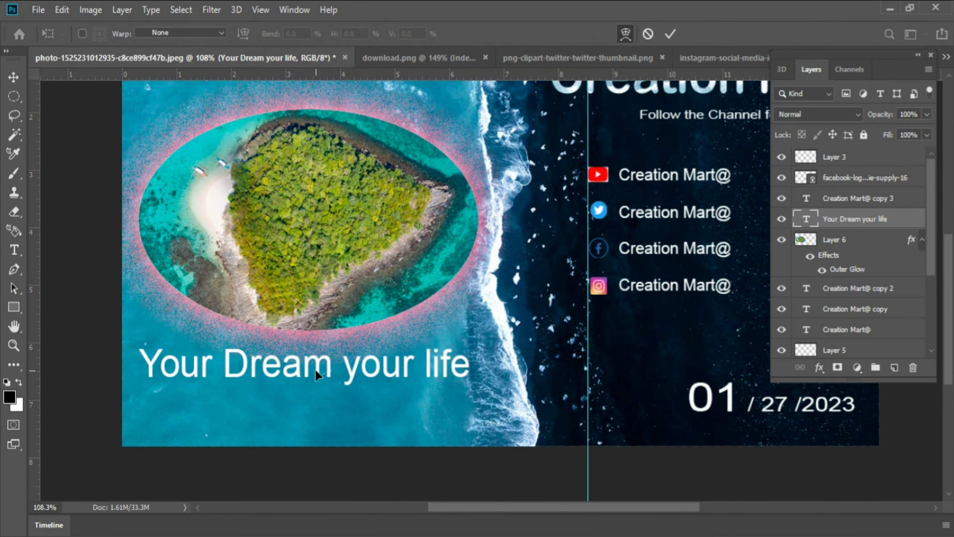
{"action": "left_click_drag", "start_coordinate": [319, 368], "coordinate": [319, 367]}
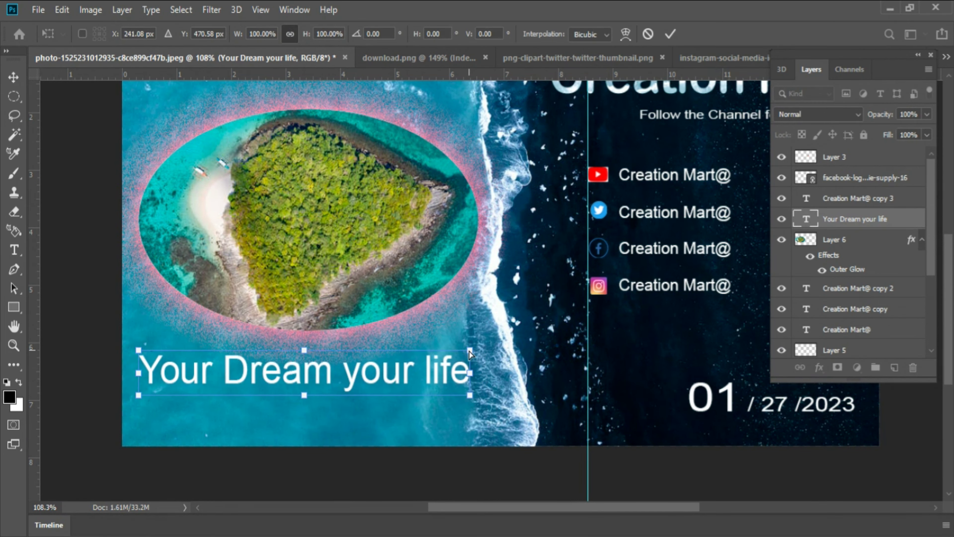
{"action": "mouse_move", "coordinate": [471, 351]}
{"action": "left_mouse_down"}
{"action": "mouse_move", "coordinate": [470, 326]}
{"action": "mouse_move", "coordinate": [470, 351]}
{"action": "left_mouse_up"}
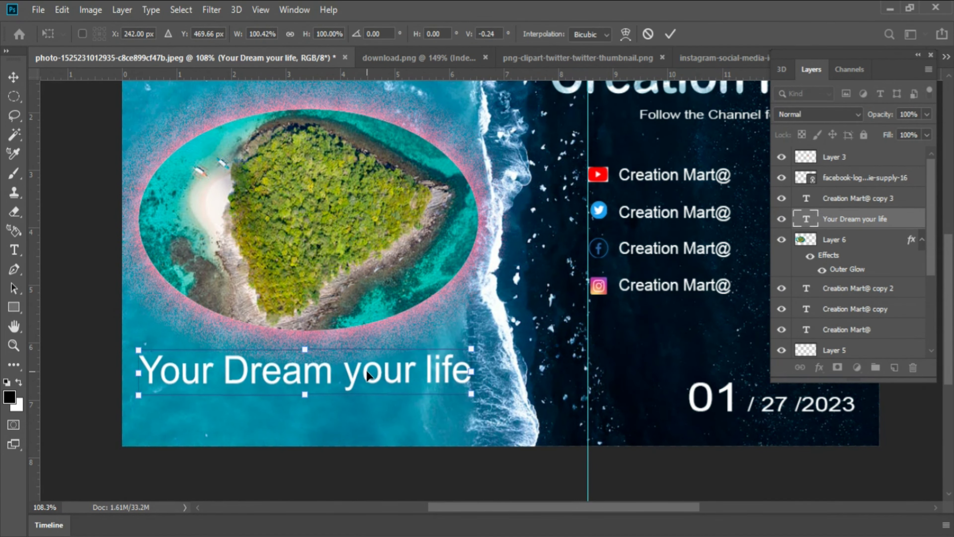
Commit the tagline transform and close Layer Style without adding any effect.
{"action": "left_click", "coordinate": [903, 219]}
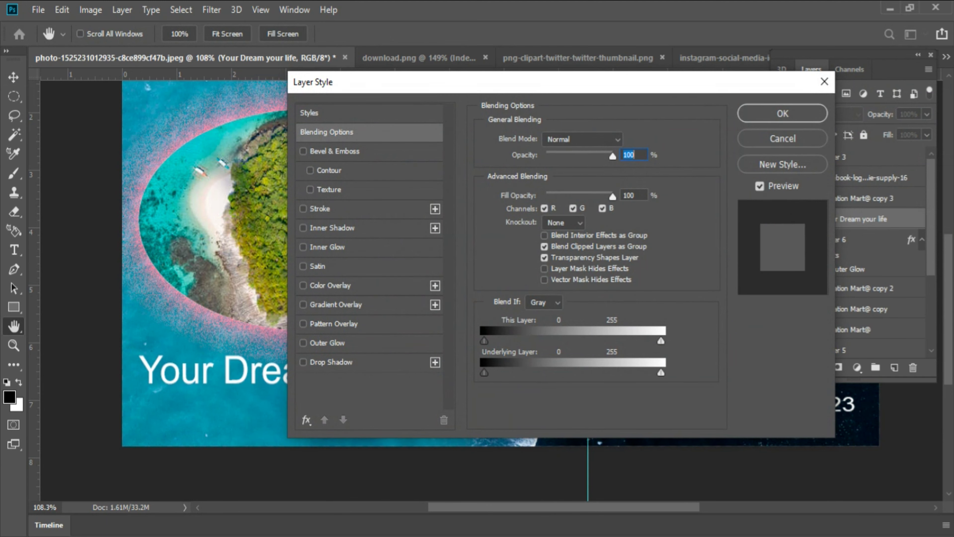
{"action": "left_click", "coordinate": [782, 138]}
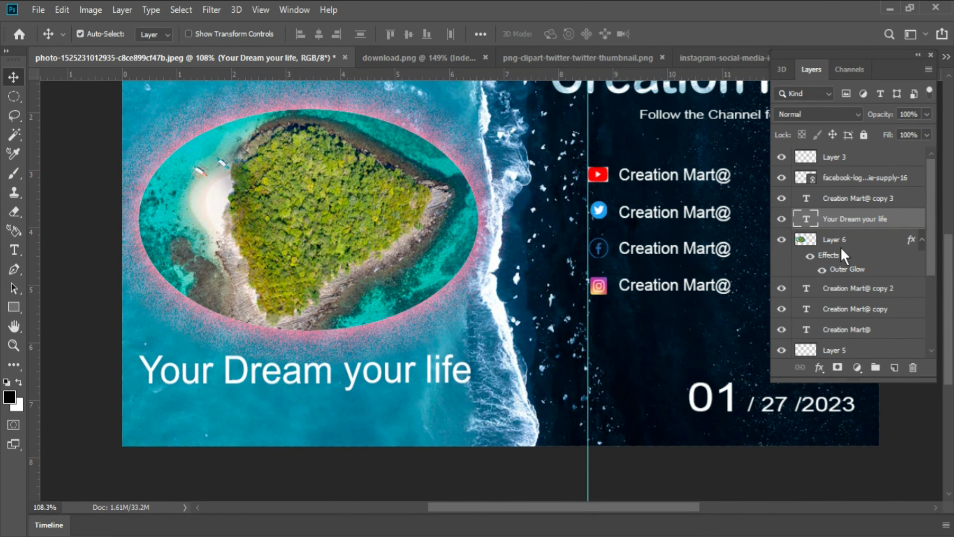
{"action": "double_click", "coordinate": [842, 240]}
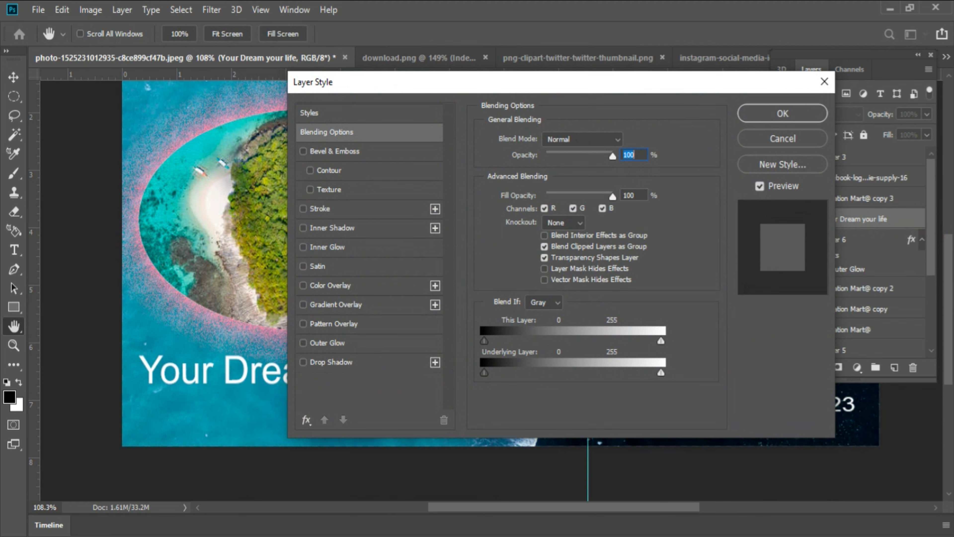
{"action": "left_click", "coordinate": [782, 139]}
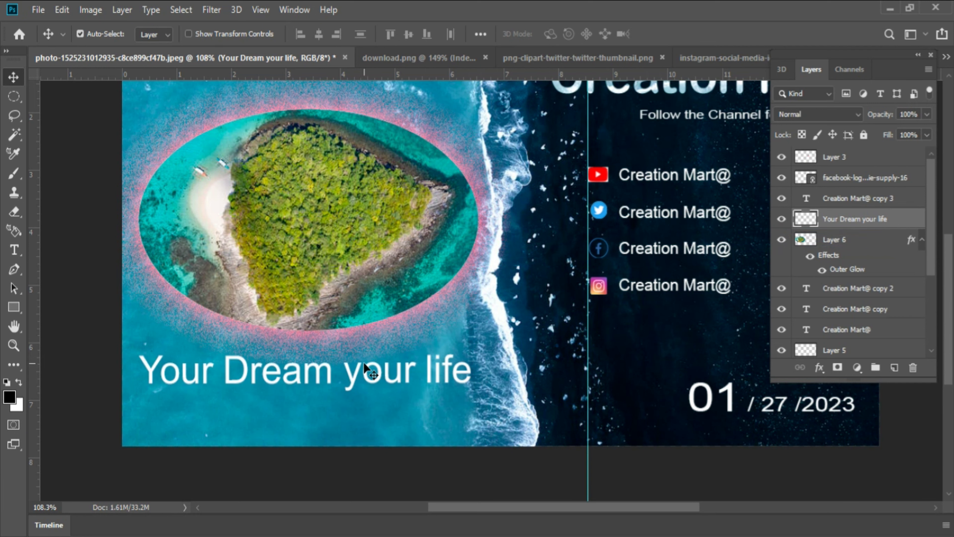
Warp the tagline, pulling its middle and ends downward into a curve.
{"action": "key", "text": "ctrl+t"}
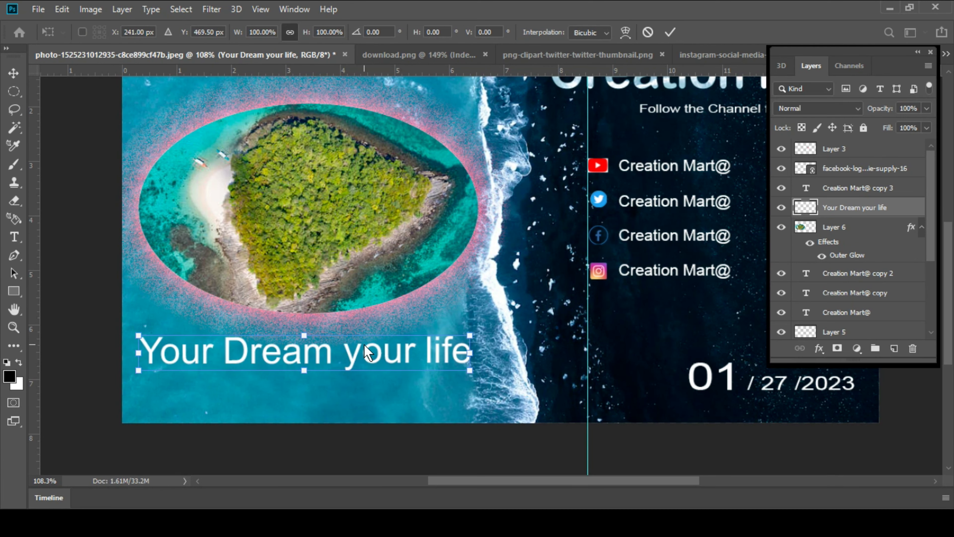
{"action": "left_click", "coordinate": [625, 32]}
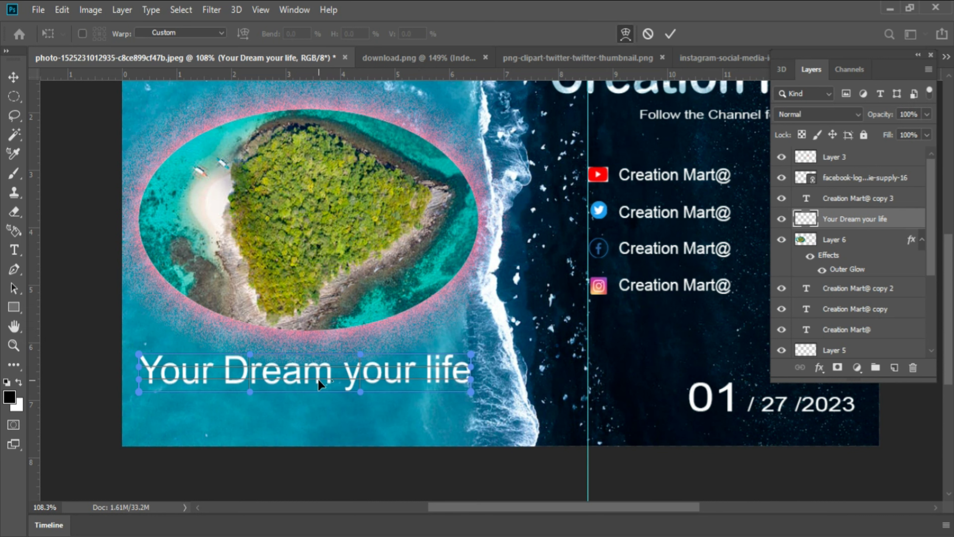
{"action": "left_click_drag", "start_coordinate": [318, 370], "coordinate": [331, 392]}
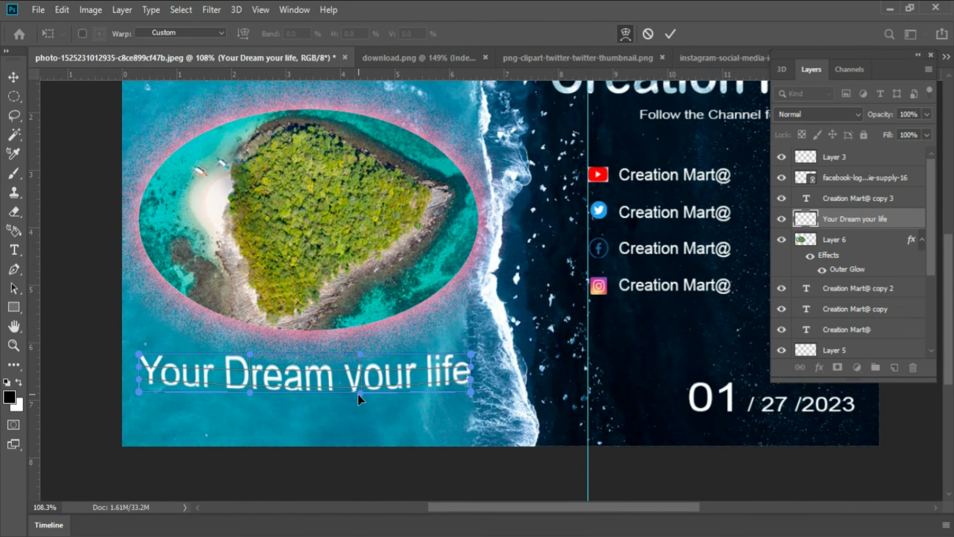
{"action": "left_click_drag", "start_coordinate": [359, 393], "coordinate": [360, 416]}
{"action": "left_click_drag", "start_coordinate": [249, 393], "coordinate": [251, 428]}
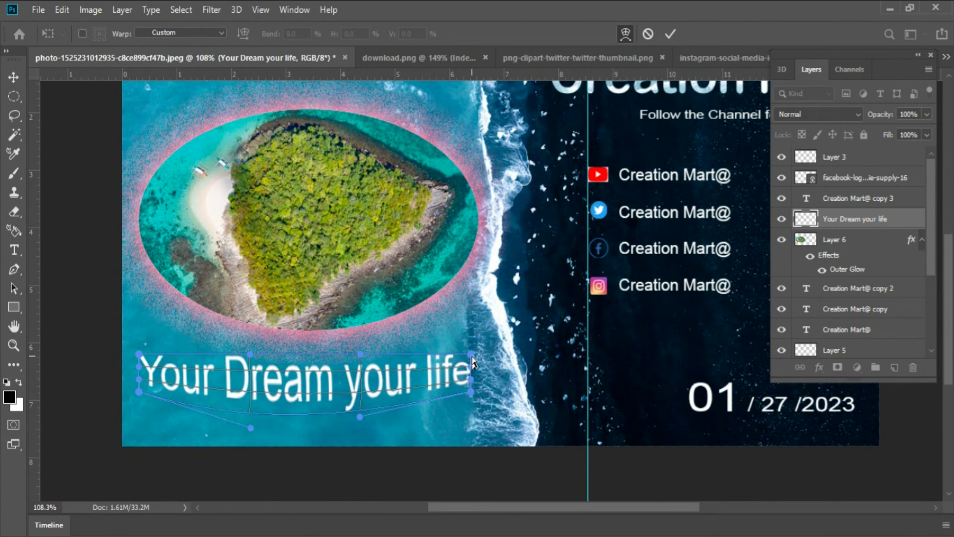
{"action": "left_click_drag", "start_coordinate": [472, 355], "coordinate": [468, 356]}
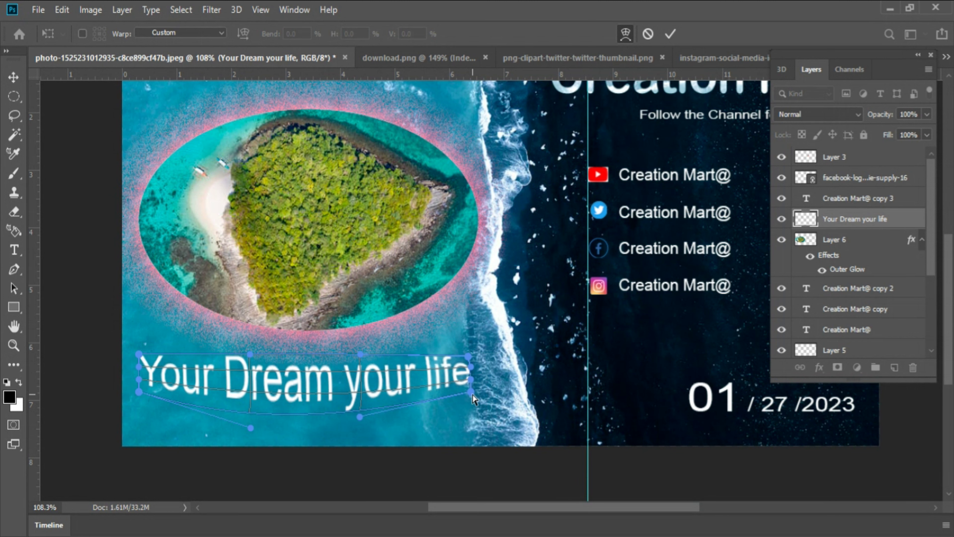
{"action": "left_click_drag", "start_coordinate": [471, 392], "coordinate": [472, 386]}
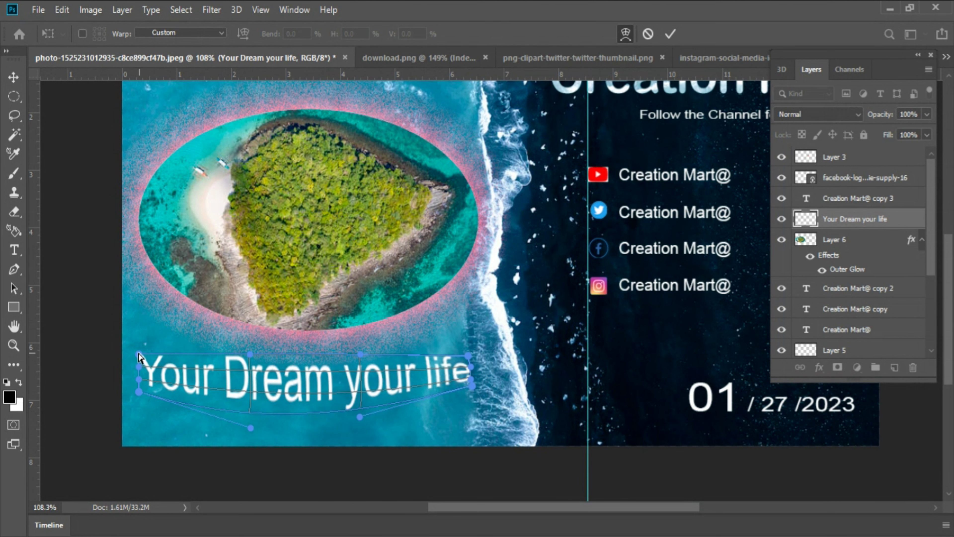
{"action": "left_click_drag", "start_coordinate": [139, 379], "coordinate": [139, 389]}
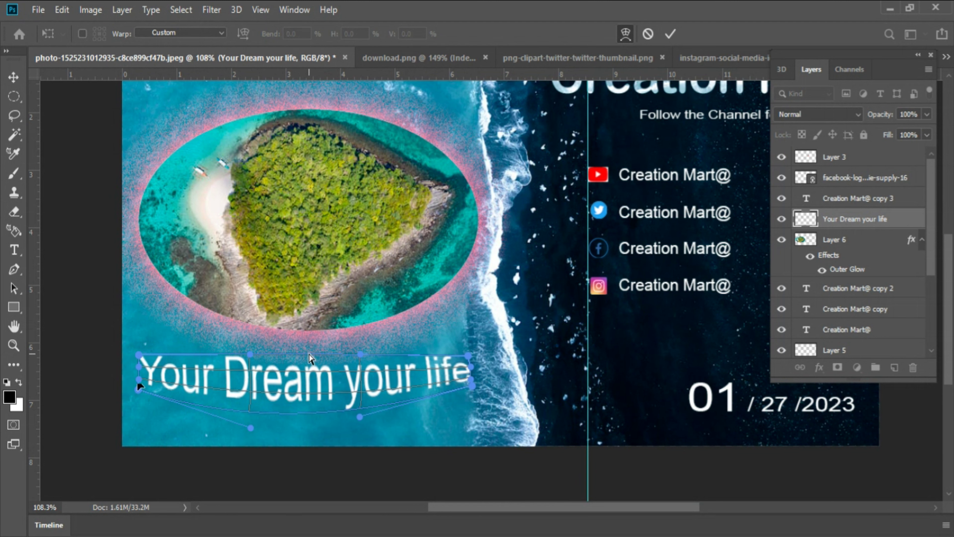
Deepen the arch so the text hugs the oval, apply it, and move it up beneath the photo.
{"action": "mouse_move", "coordinate": [308, 367]}
{"action": "left_mouse_down"}
{"action": "mouse_move", "coordinate": [306, 389]}
{"action": "mouse_move", "coordinate": [306, 381]}
{"action": "left_mouse_up"}
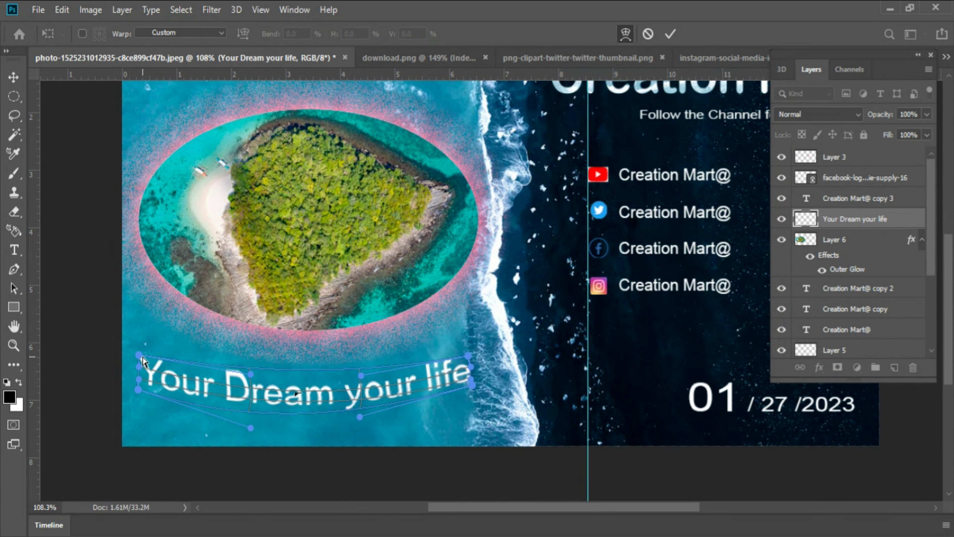
{"action": "left_click_drag", "start_coordinate": [142, 357], "coordinate": [146, 363]}
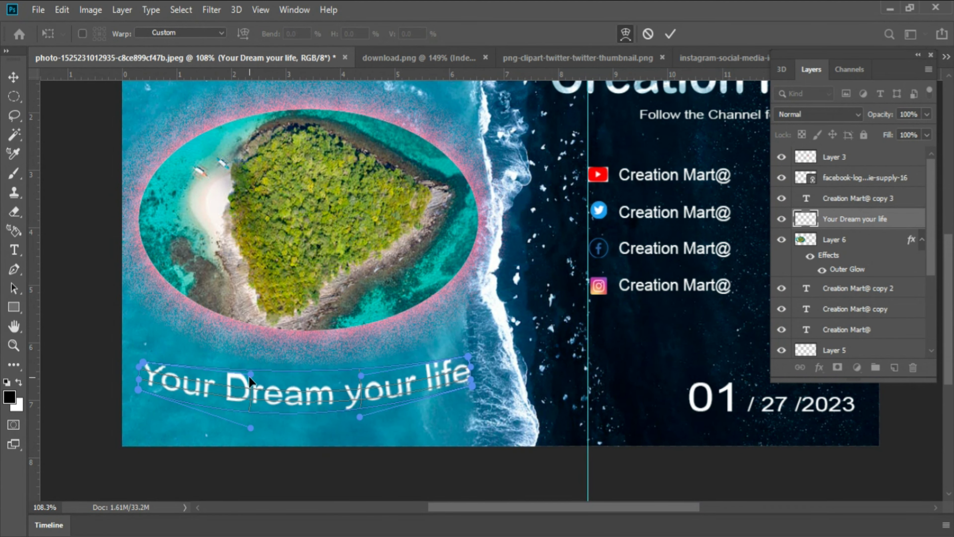
{"action": "left_click_drag", "start_coordinate": [249, 376], "coordinate": [246, 387]}
{"action": "left_click_drag", "start_coordinate": [361, 375], "coordinate": [359, 386]}
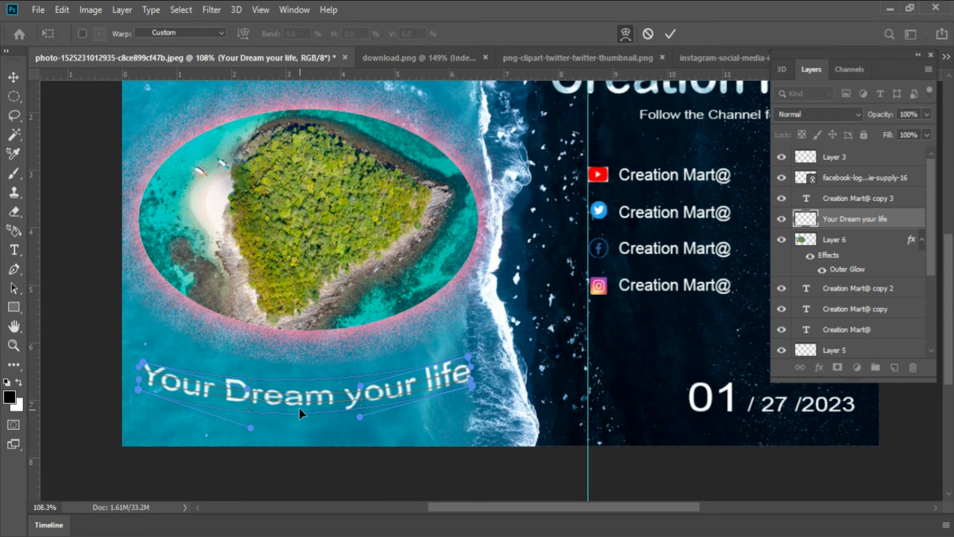
{"action": "left_click_drag", "start_coordinate": [296, 401], "coordinate": [315, 414]}
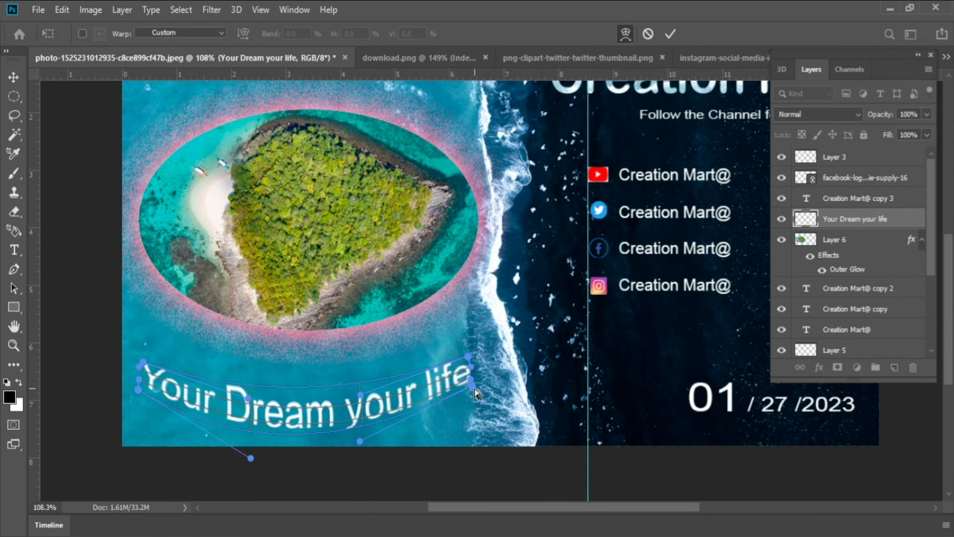
{"action": "left_click_drag", "start_coordinate": [471, 384], "coordinate": [473, 393]}
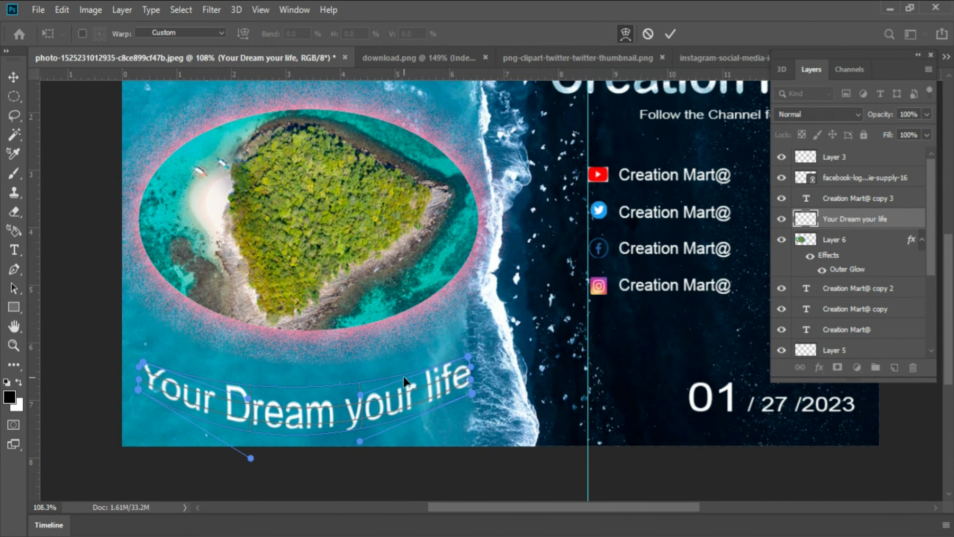
{"action": "left_click_drag", "start_coordinate": [312, 386], "coordinate": [310, 406]}
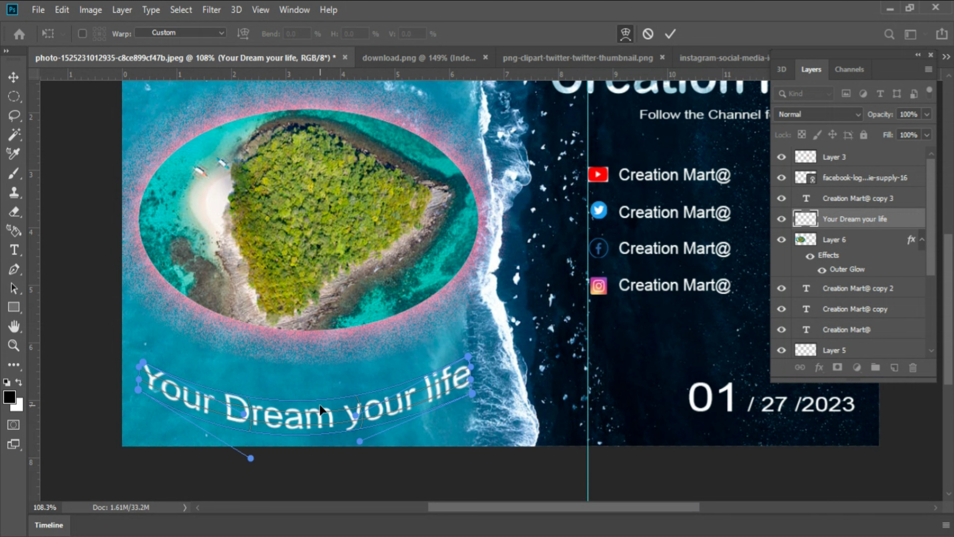
{"action": "key", "text": "Return"}
{"action": "left_click_drag", "start_coordinate": [317, 420], "coordinate": [325, 359]}
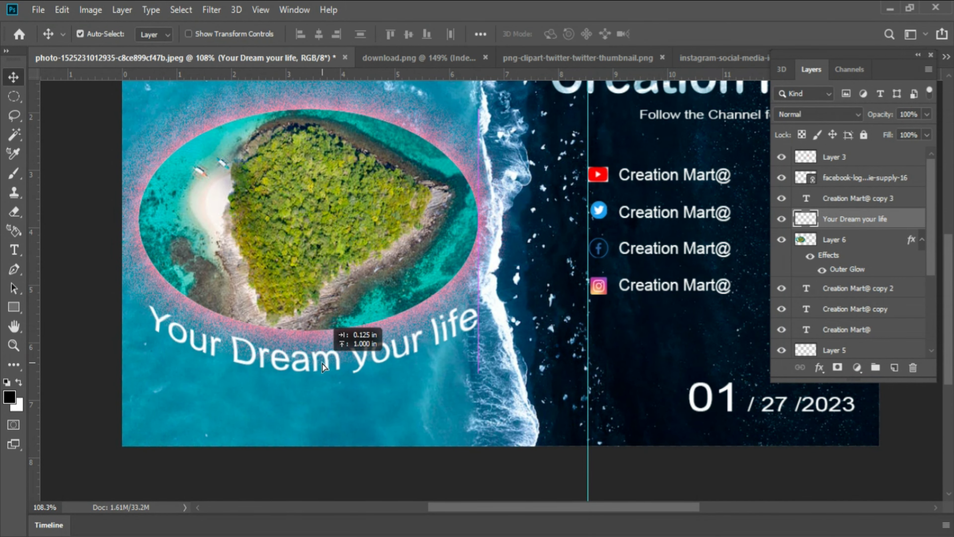
Nudge the arched text into place and preview the full banner with panels hidden.
{"action": "left_click_drag", "start_coordinate": [324, 359], "coordinate": [322, 358]}
{"action": "key", "text": "ctrl+minus"}
{"action": "key", "text": "ctrl+minus"}
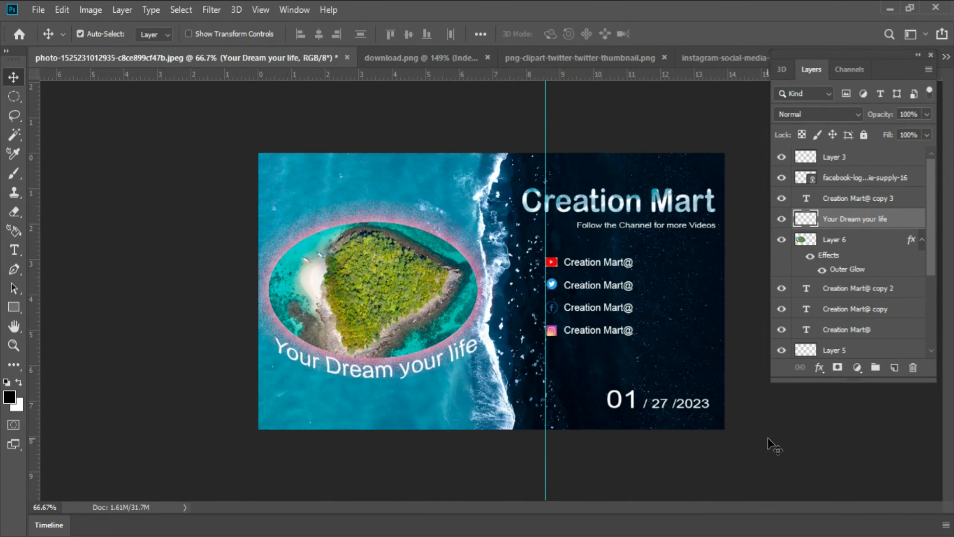
{"action": "key", "text": "Tab"}
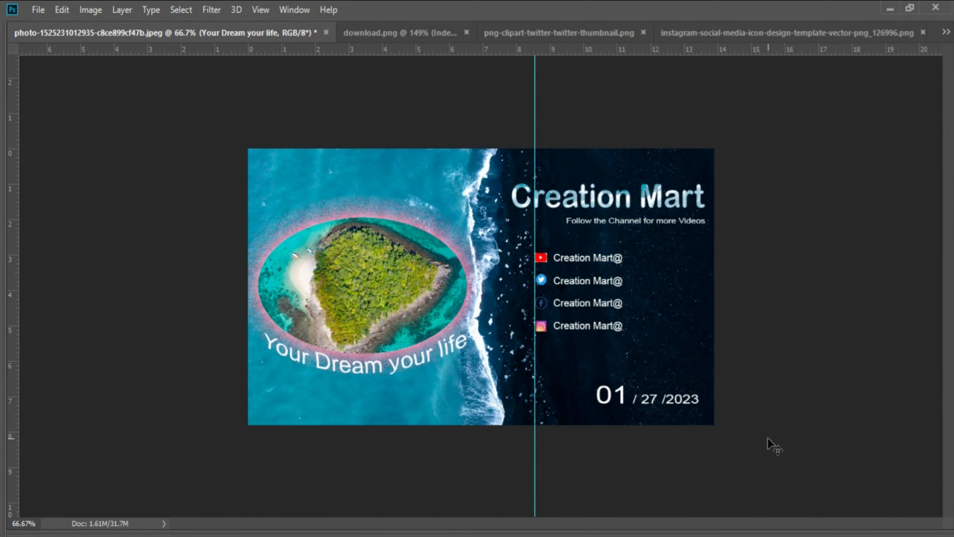